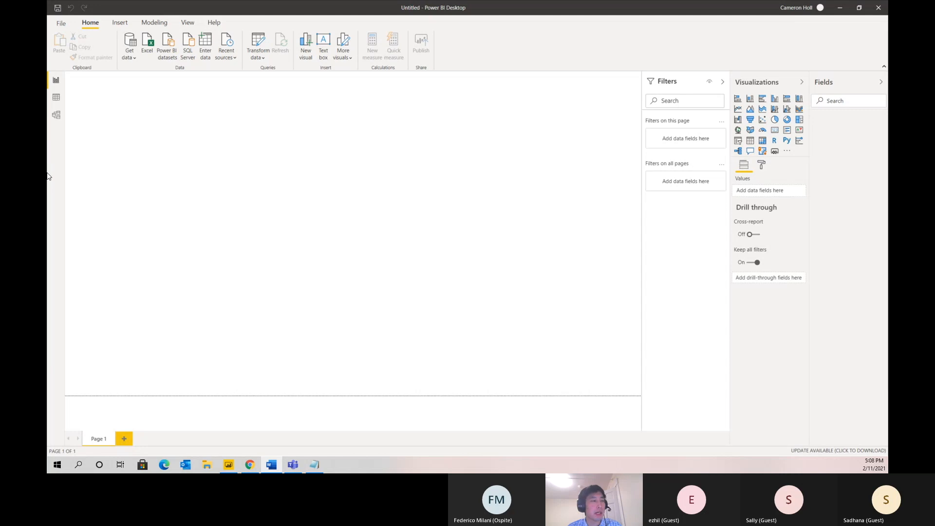
Connect to a web data source using the copied Google Sheets URL.
click(68, 23)
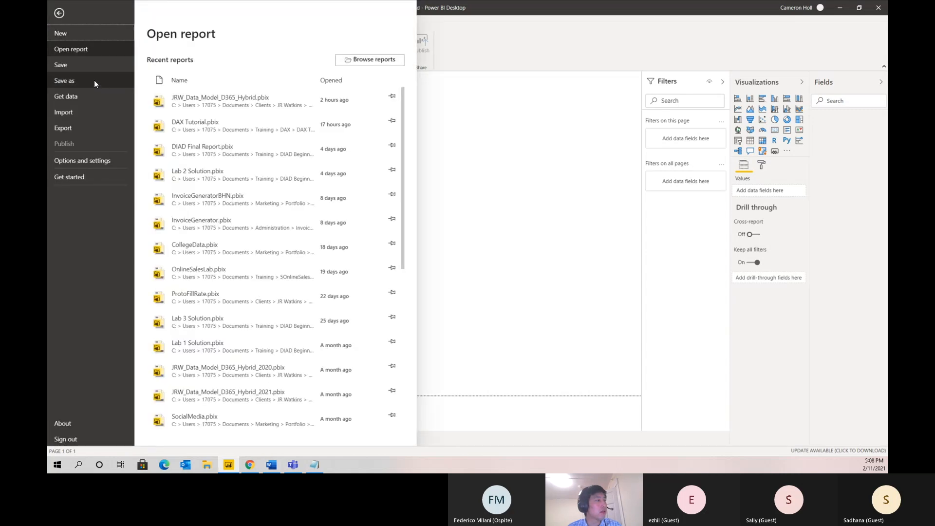
click(120, 95)
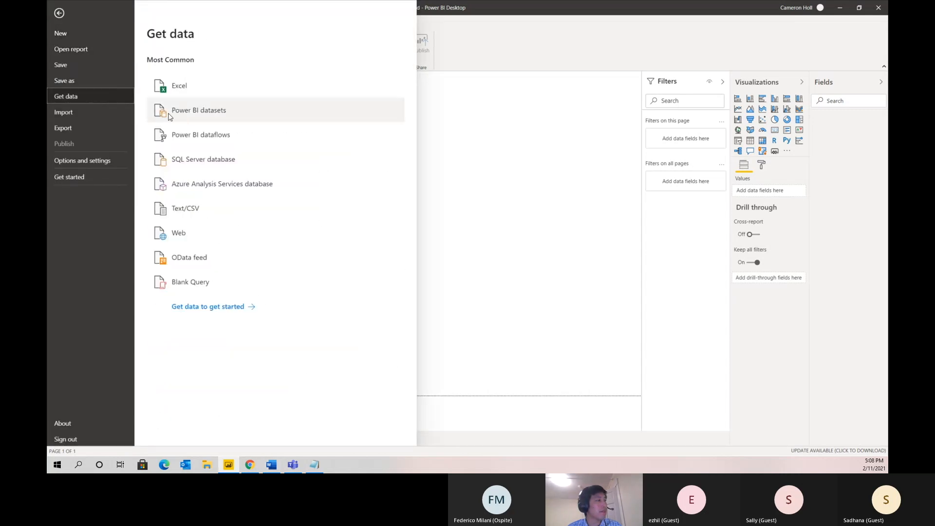
click(247, 233)
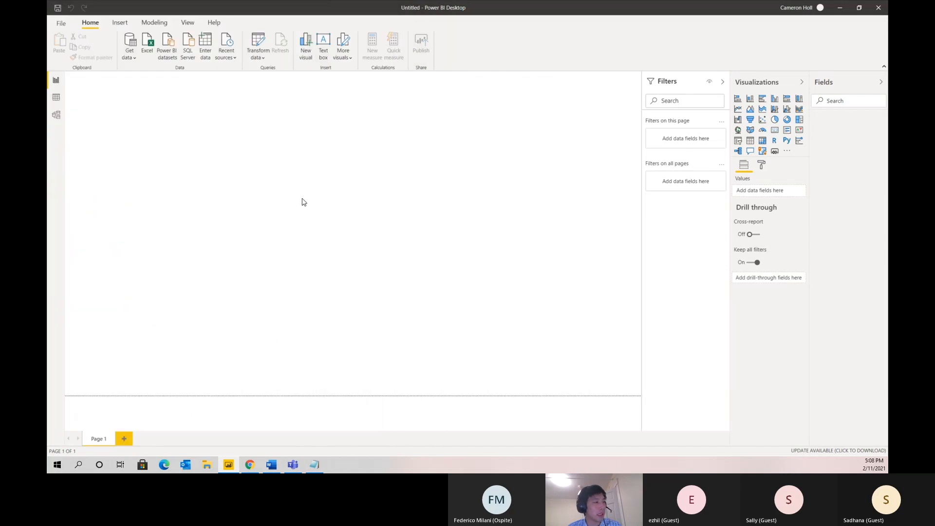
key(ctrl+v)
click(565, 260)
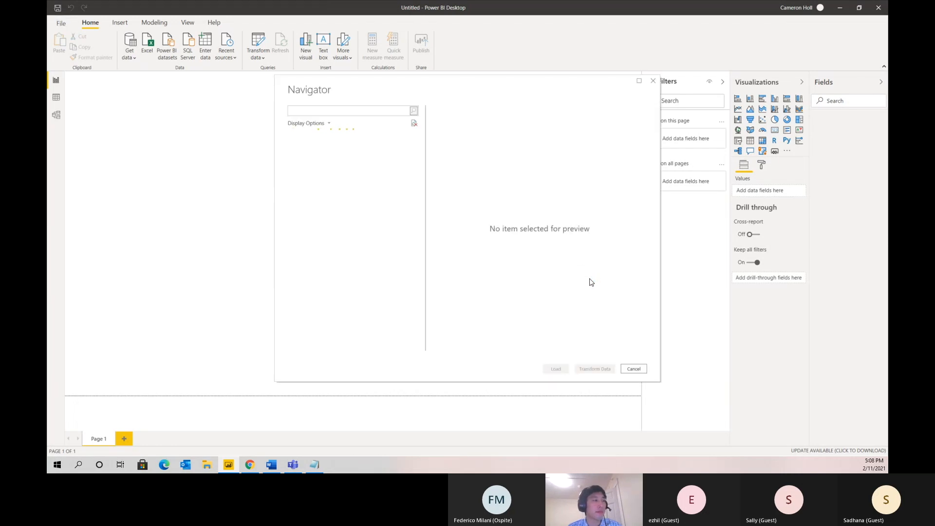
Select the AB_NYC_2019, DimHost and dimRoom tables from the web source and load them.
click(346, 152)
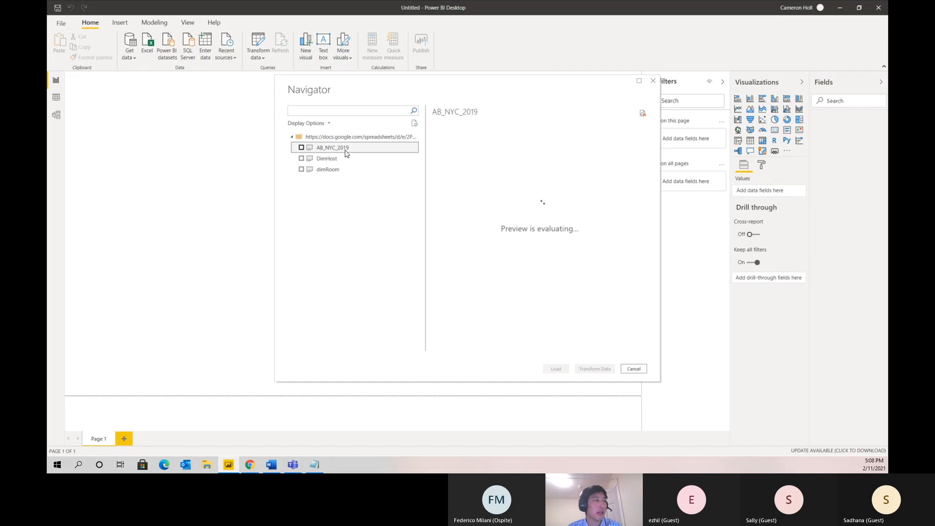
click(301, 147)
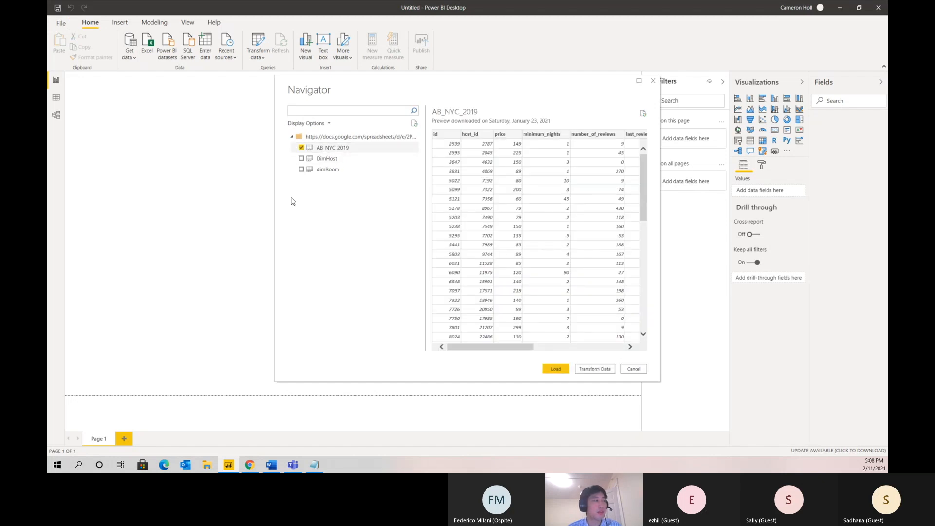
click(305, 159)
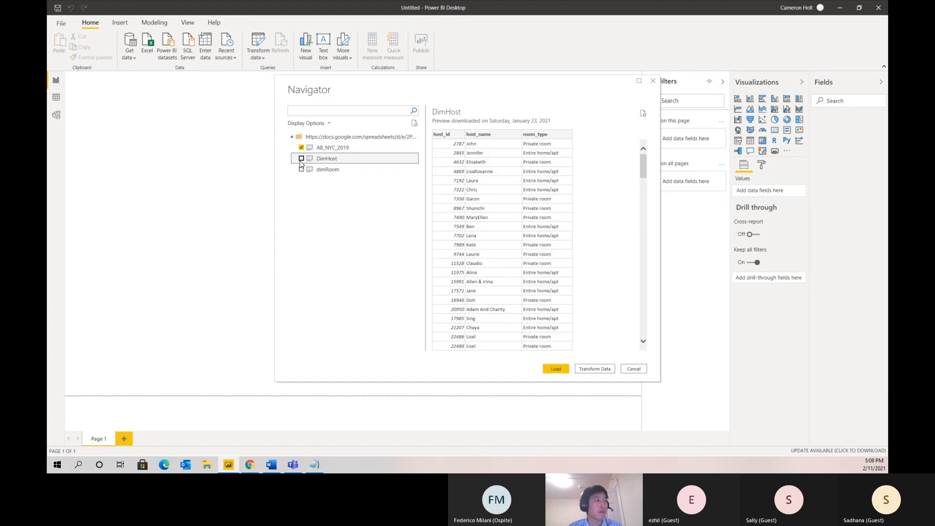
click(301, 159)
click(301, 170)
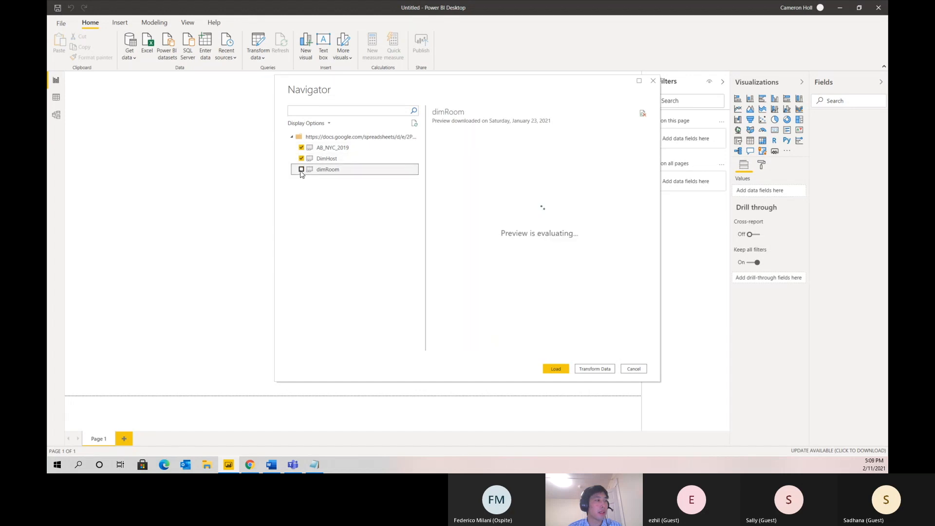
click(301, 169)
click(557, 368)
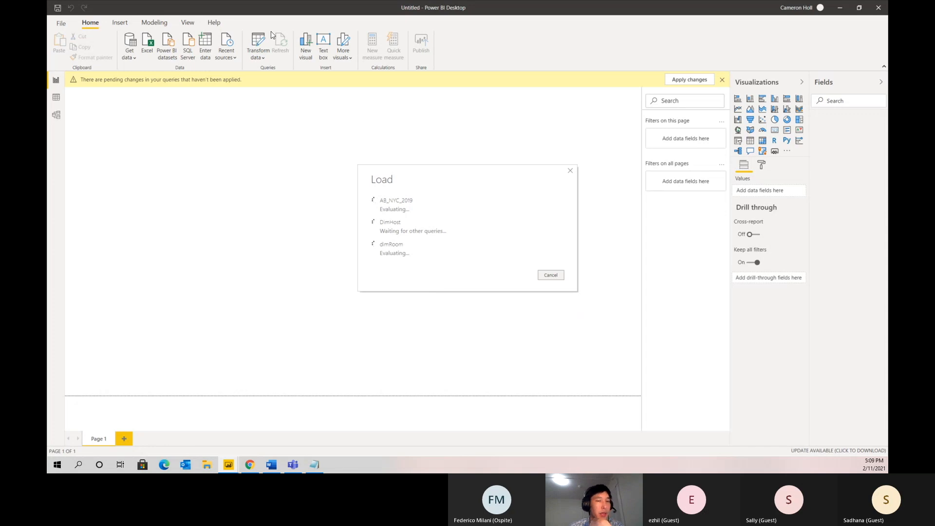
In Power Query, remove duplicate rows from DimHost across host_id, host_name and room_type, and apply the query changes.
click(259, 43)
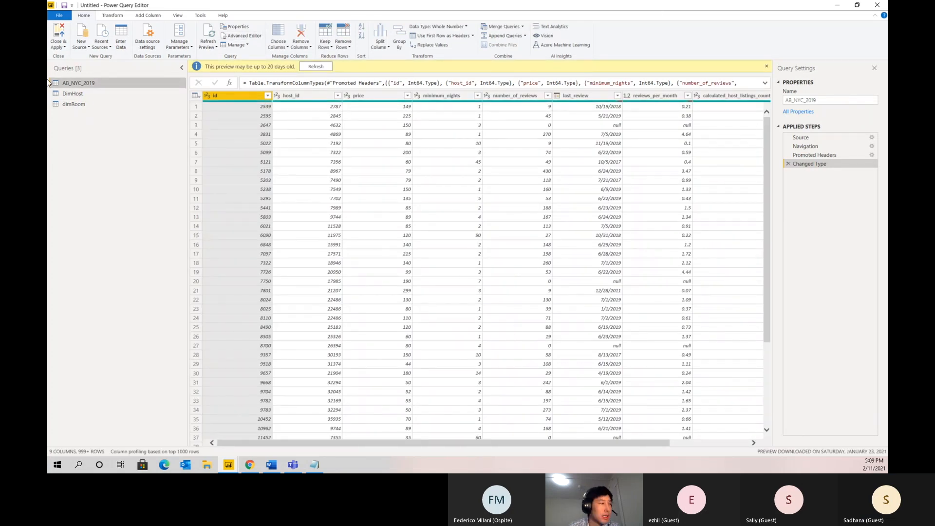
click(74, 94)
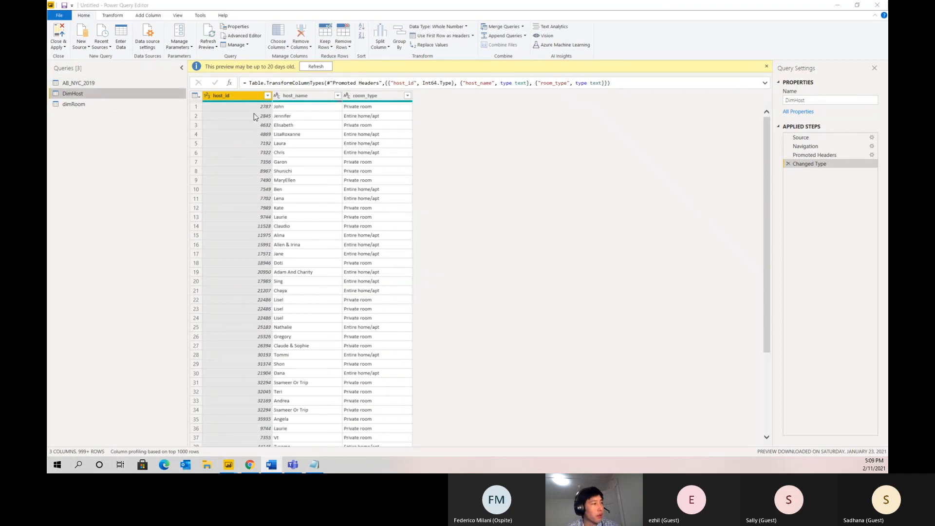
shift+click(390, 97)
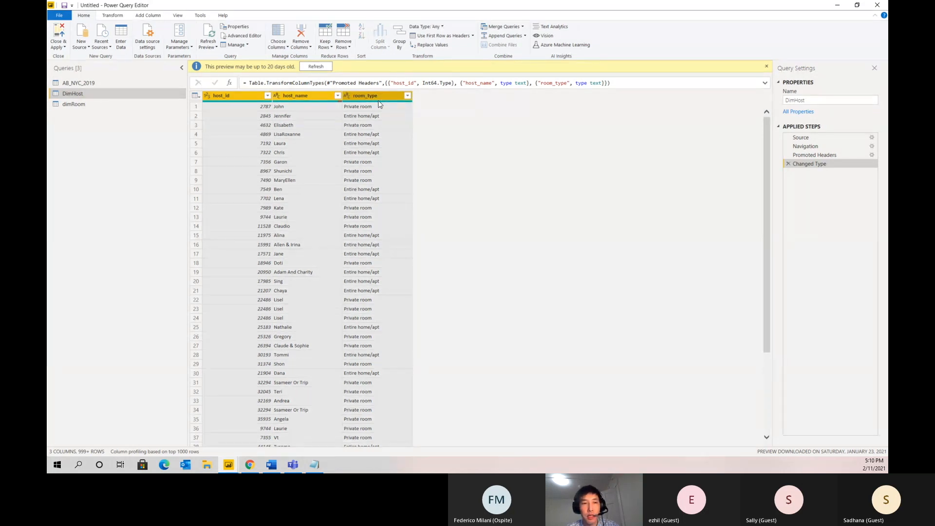
right_click(242, 96)
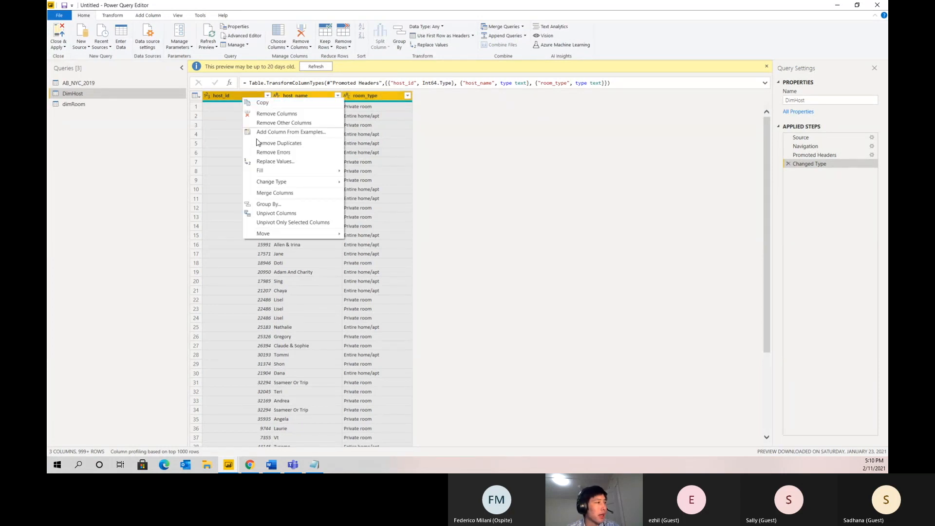
click(271, 145)
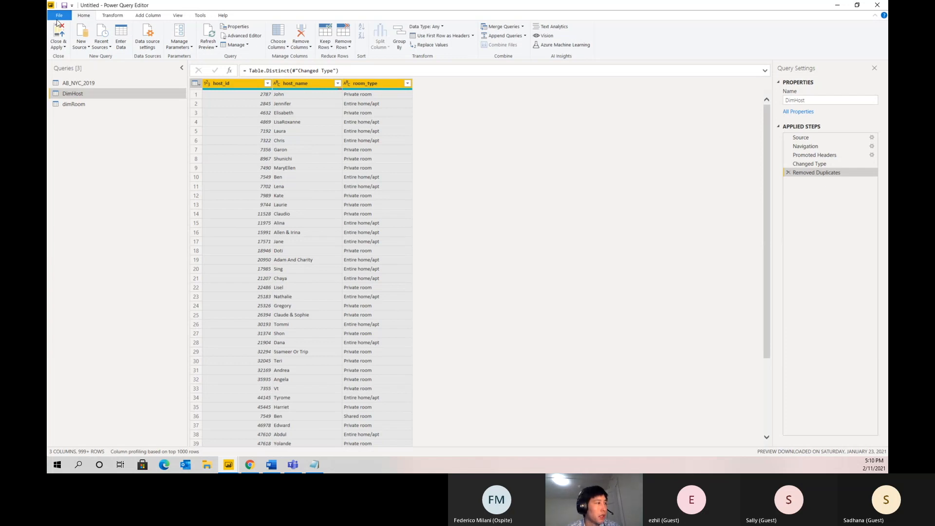
click(58, 45)
click(97, 69)
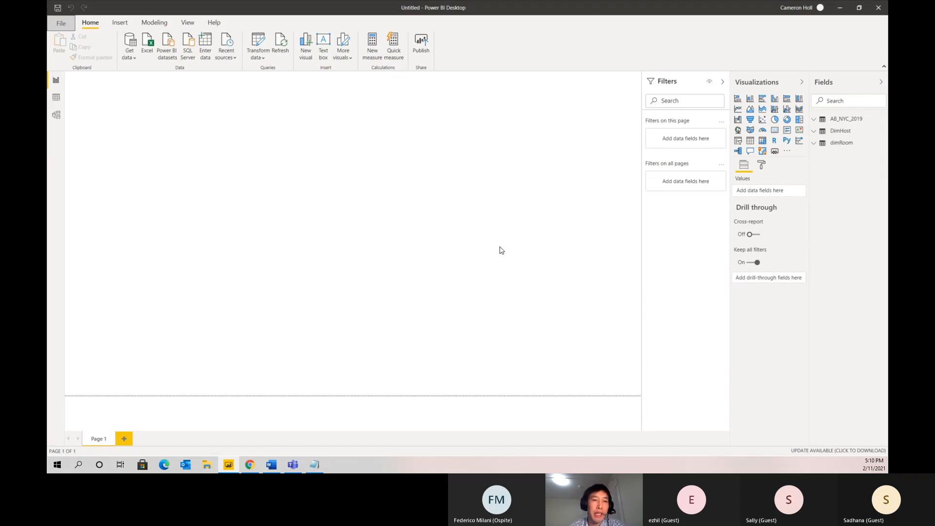
Create the measure CountHosts = Count(AB_NYC_2019[host_id]) in the AB_NYC_2019 table.
click(883, 120)
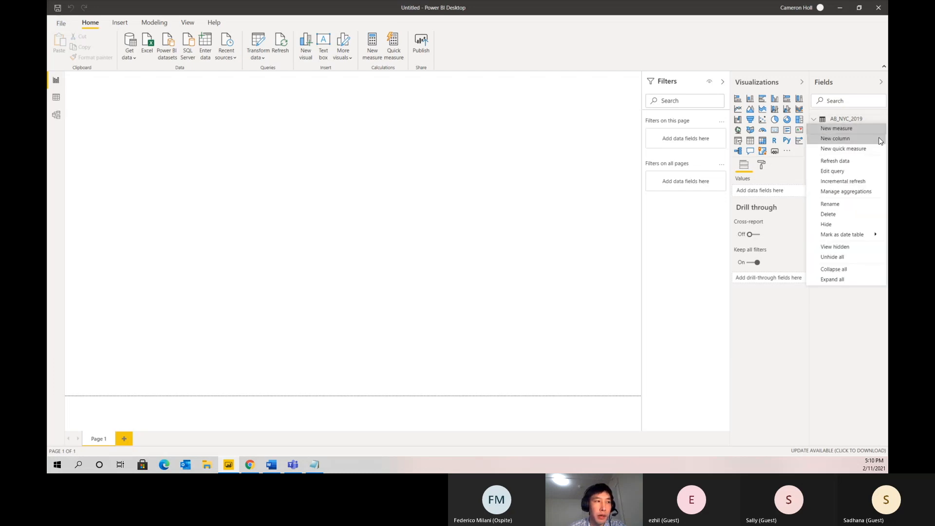
click(863, 132)
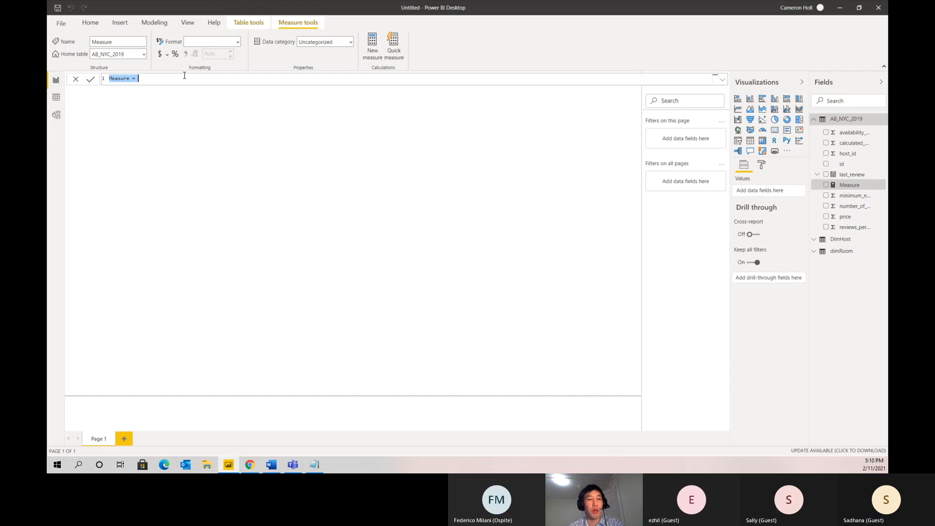
text(CountHo)
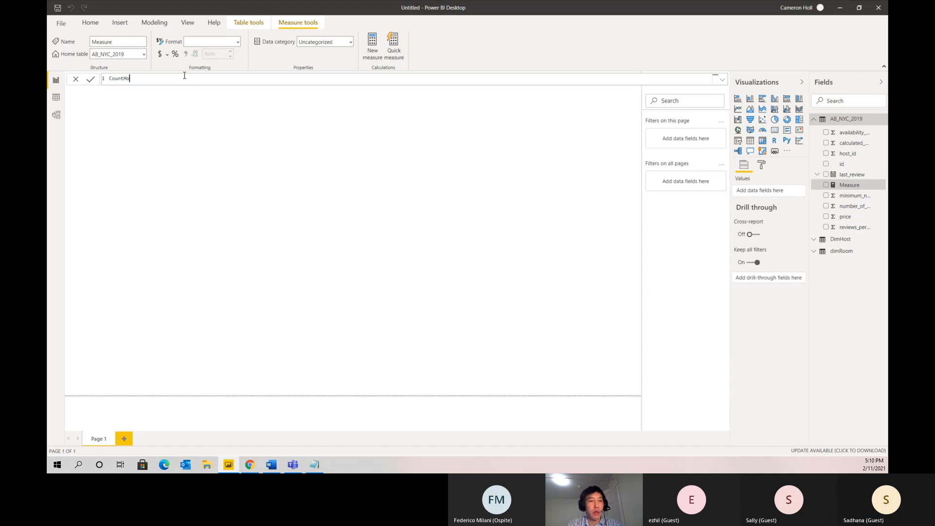
text(sts = Co)
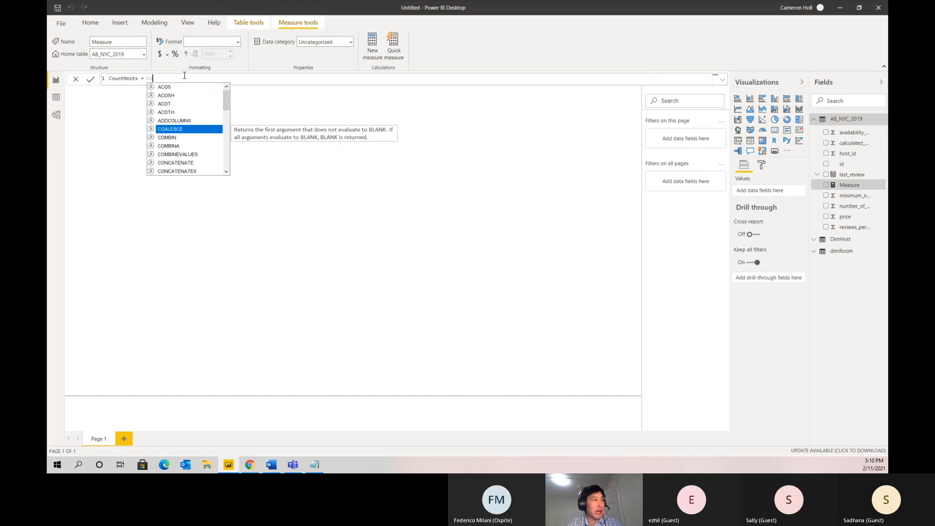
text(unt(AB_)
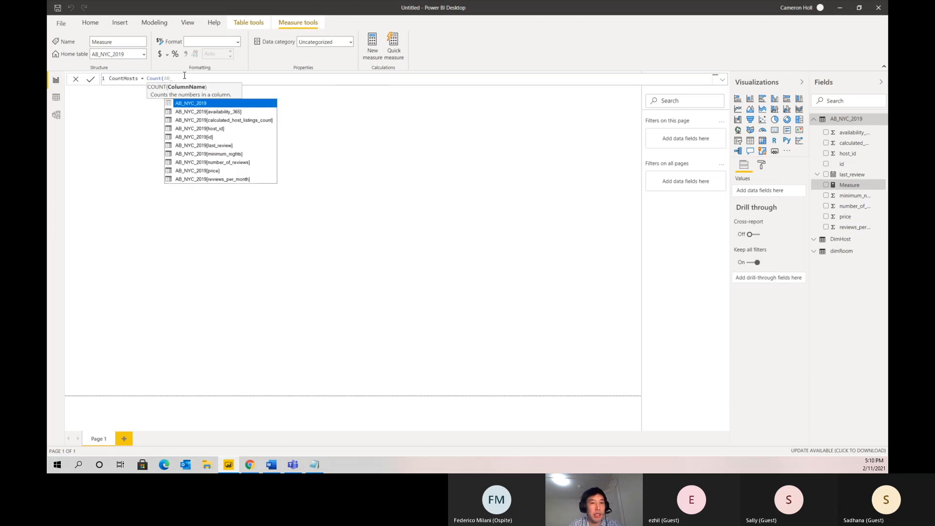
text(NYC_2019[host_id]))
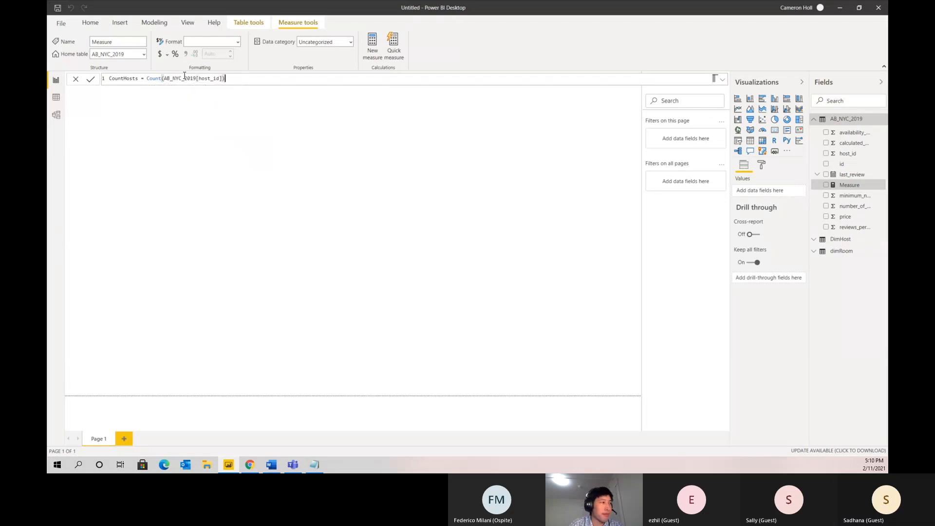
key(Return)
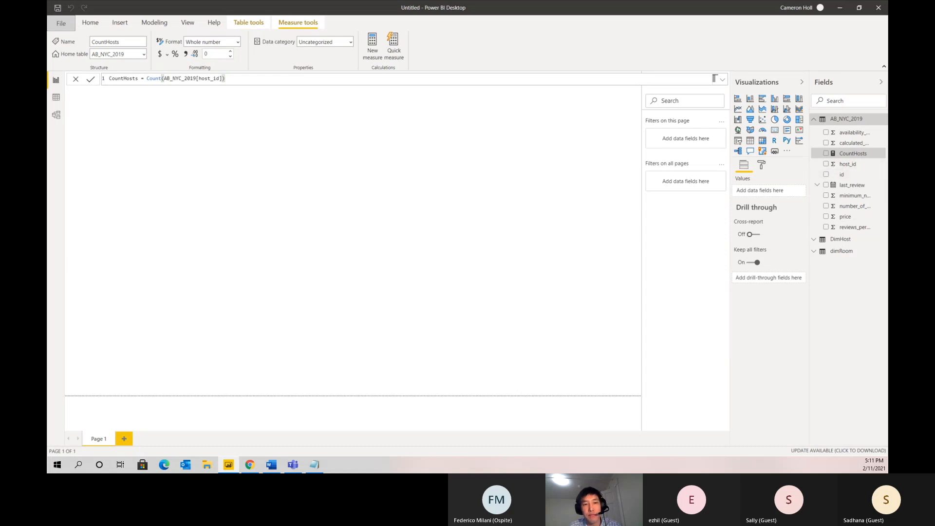
Show the CountHosts measure as a card visual and place it in the upper right part of the report page.
drag(861, 154, 531, 140)
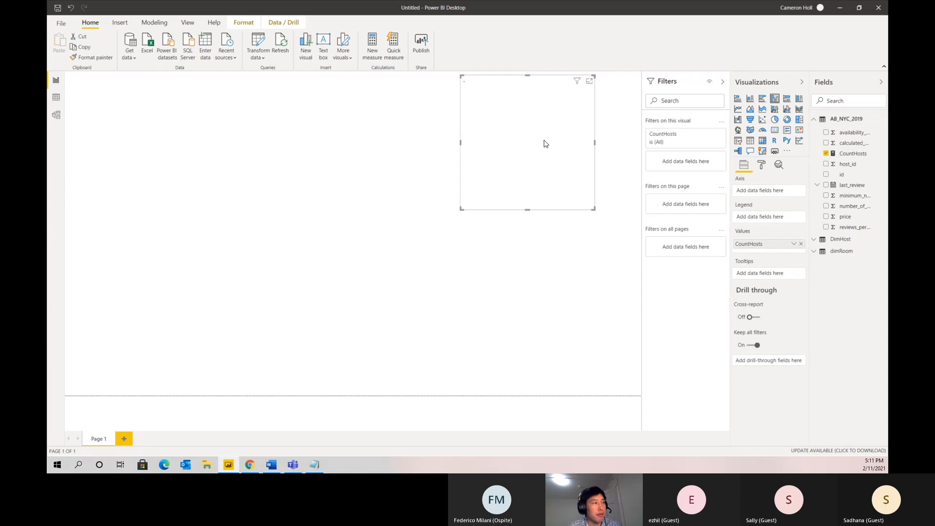
click(774, 132)
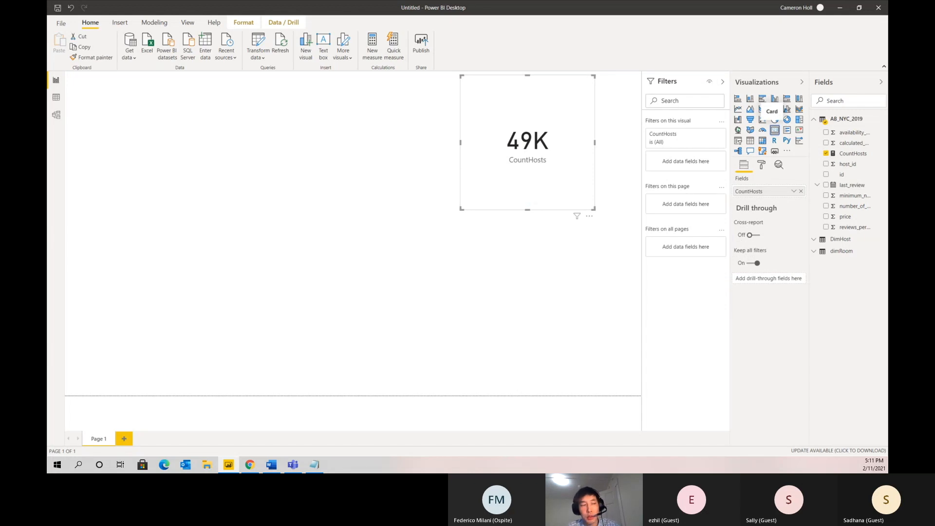
drag(520, 201, 508, 224)
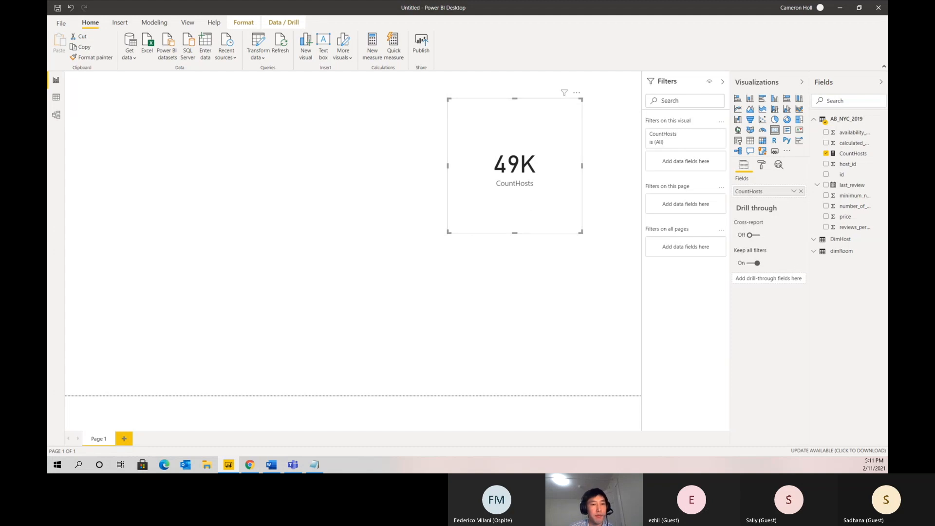
Create the measure CountHostsDim = Count(DimHost[host_id]) in the DimHost table.
click(851, 238)
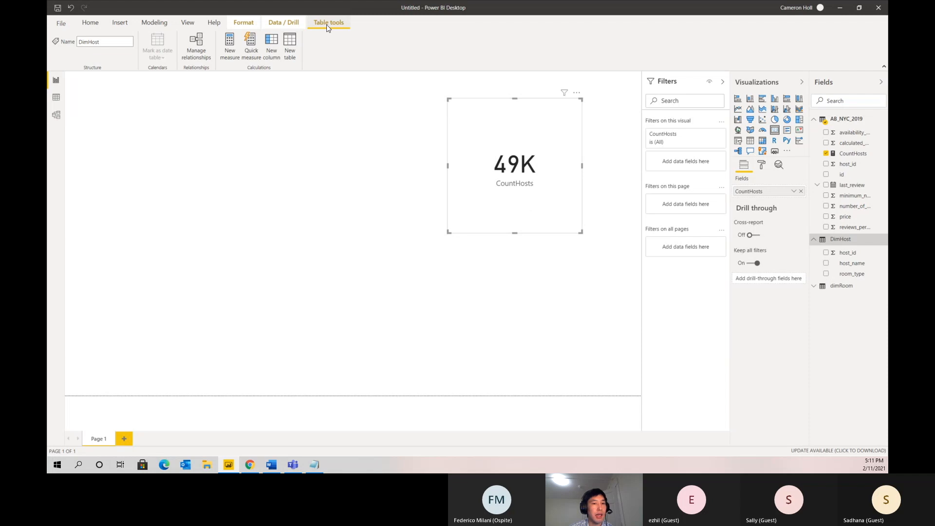
click(230, 44)
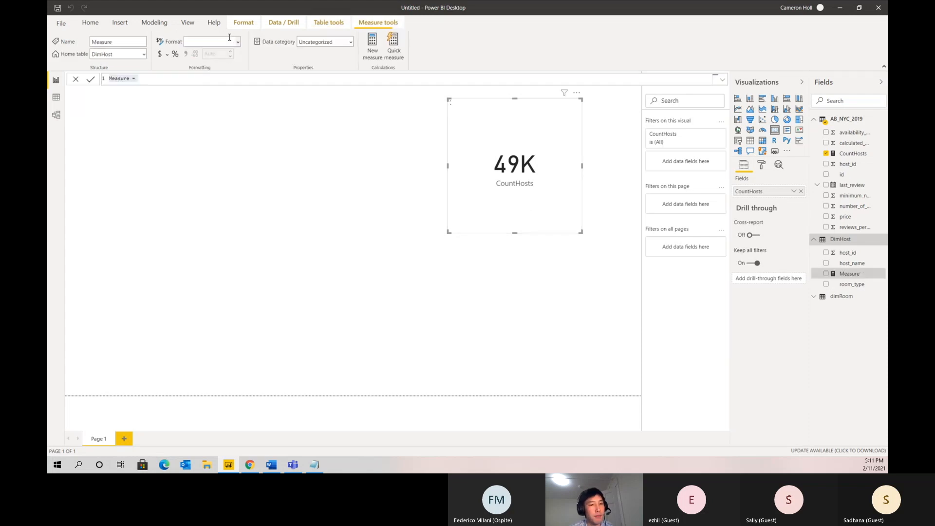
text(CountHostsDi)
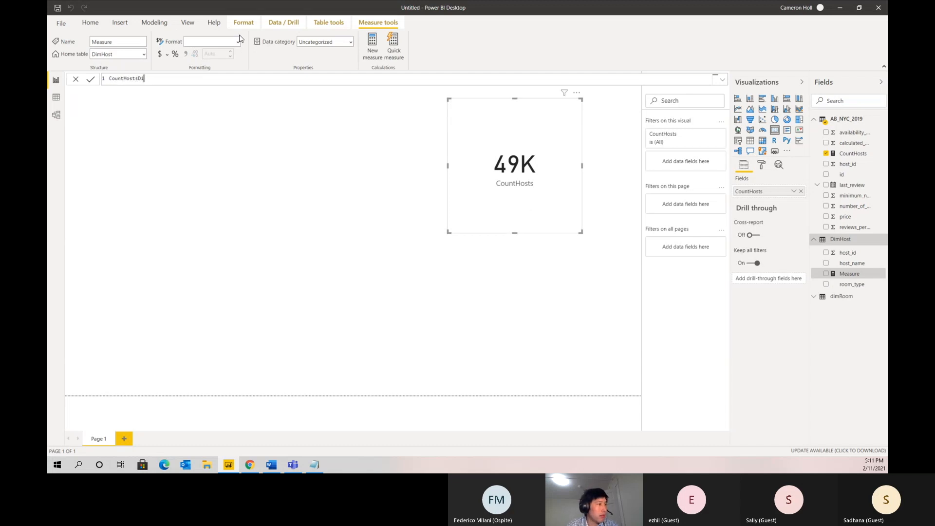
text(m )
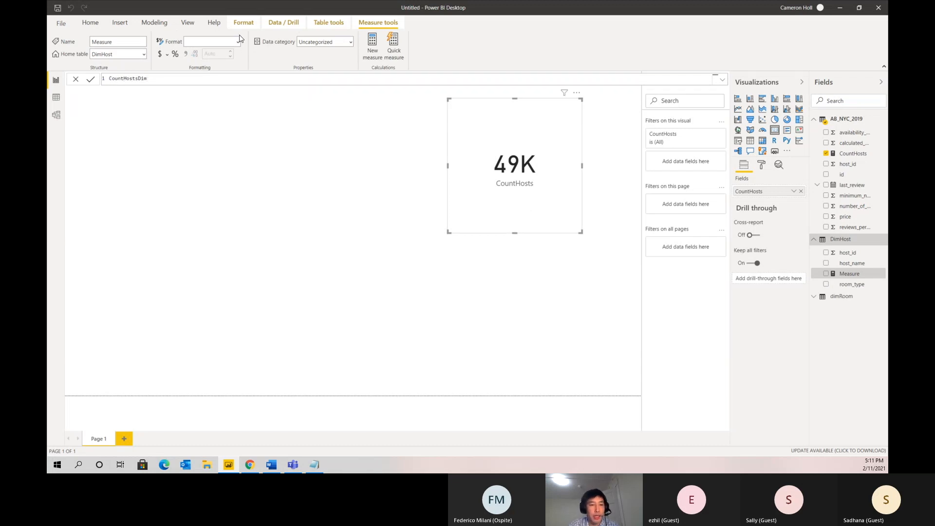
text(= Count()
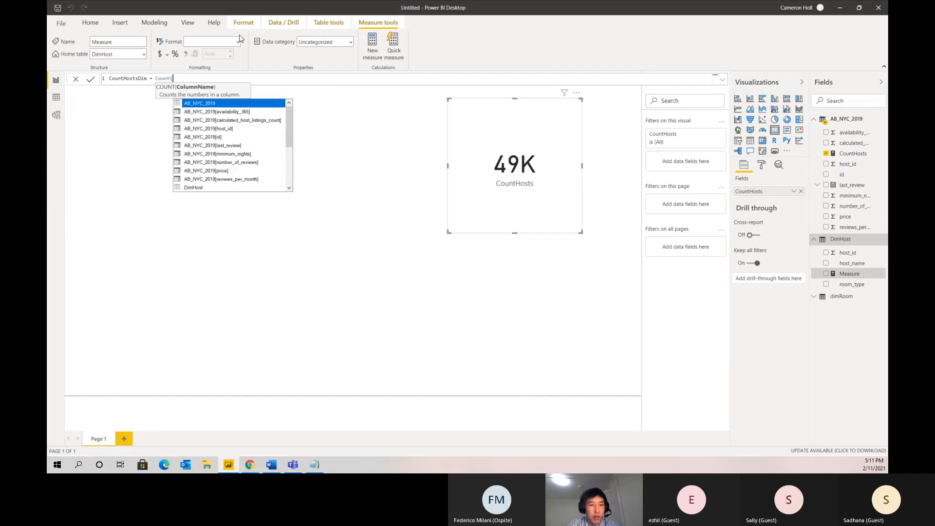
text(DimHost)
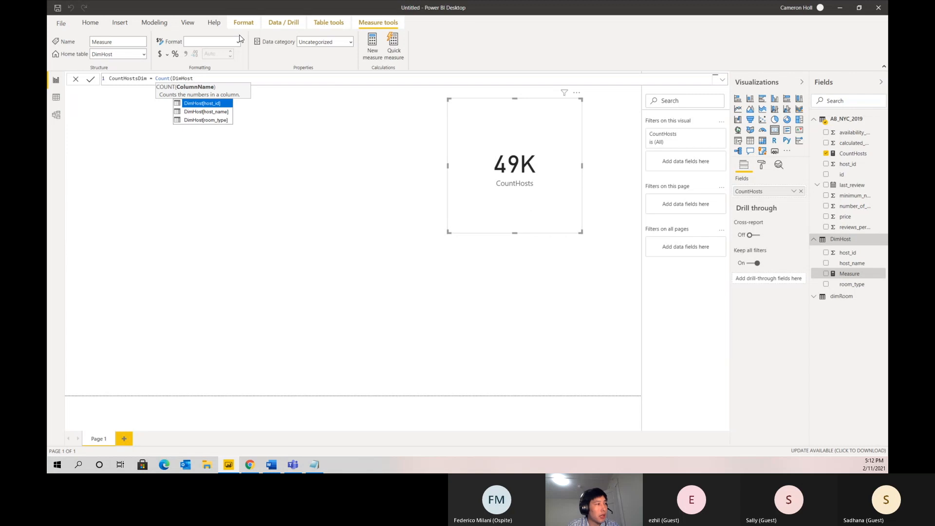
key(Tab)
text())
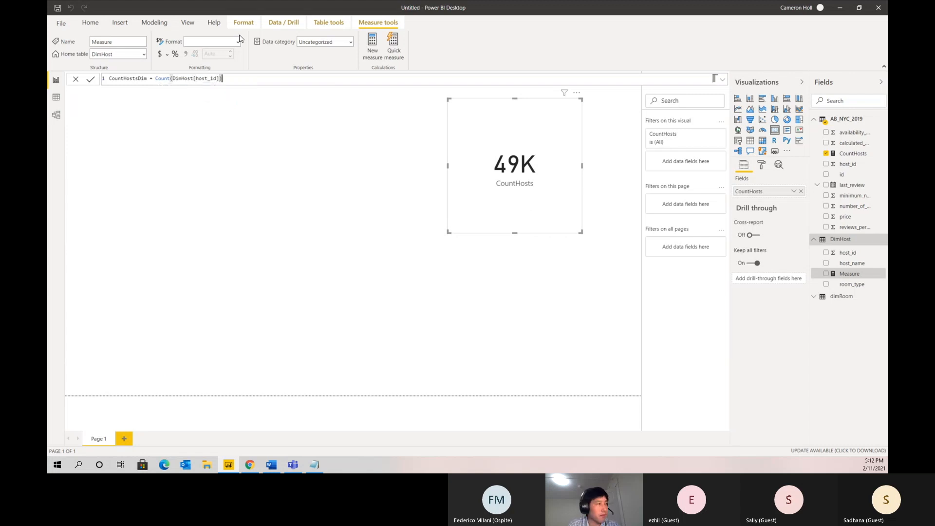
key(Return)
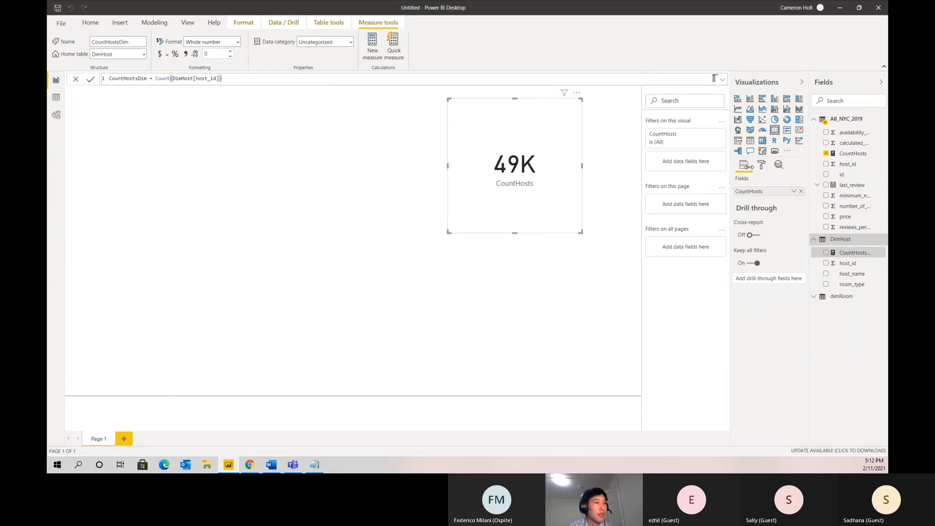
Add the CountHostsDim measure to the report page as a card visual beside the CountHosts card.
drag(861, 259, 310, 180)
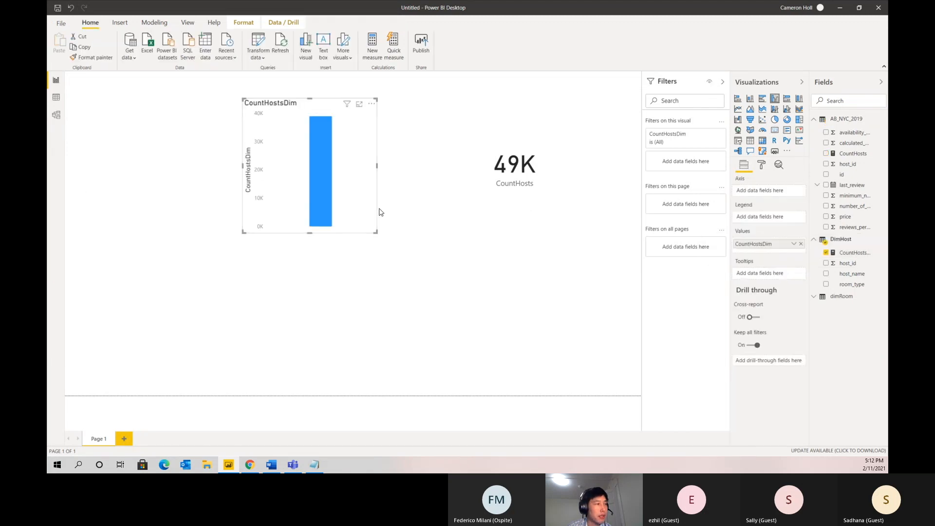
click(775, 131)
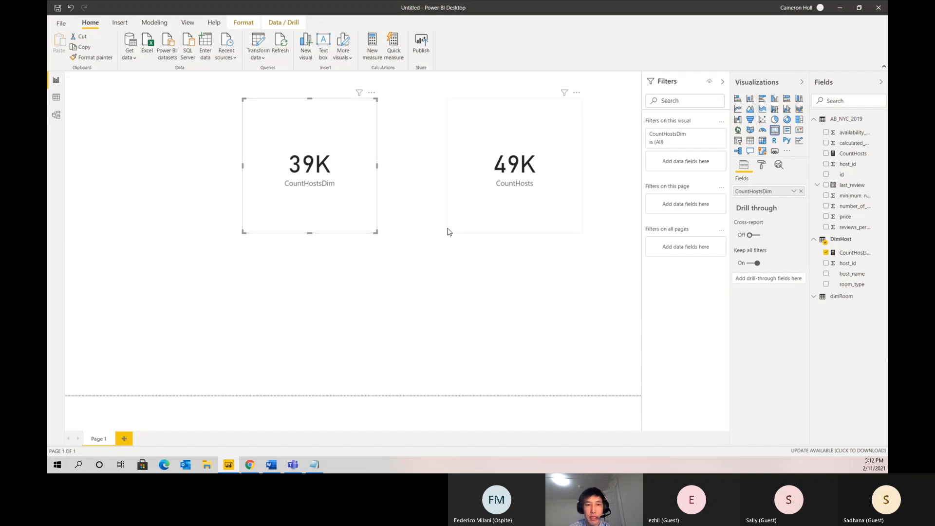
Move the CountHosts and CountHostsDim cards up to the top edge of the report page, side by side.
drag(503, 168, 523, 141)
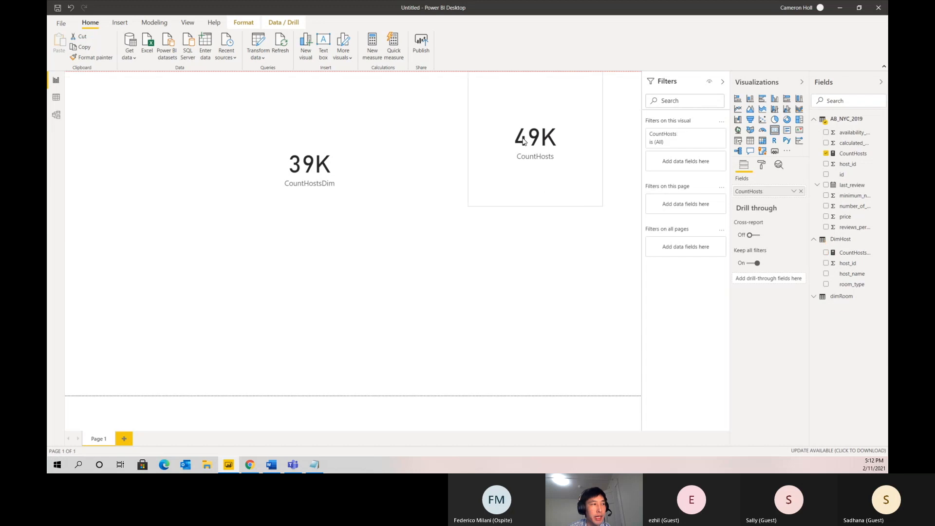
drag(298, 195, 356, 149)
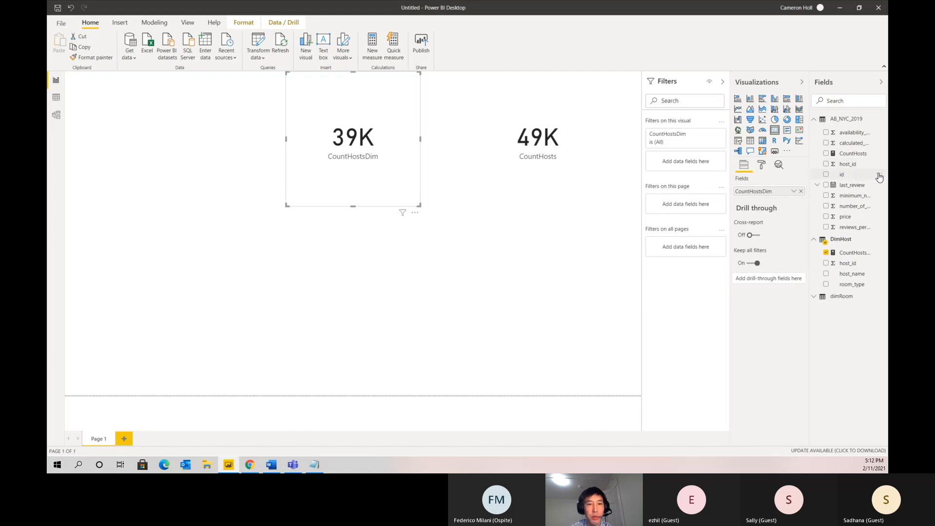
Create the measure DCountHosts = DISTINCTCOUNT(AB_NYC_2019[host_id]) in the AB_NYC_2019 table.
click(843, 120)
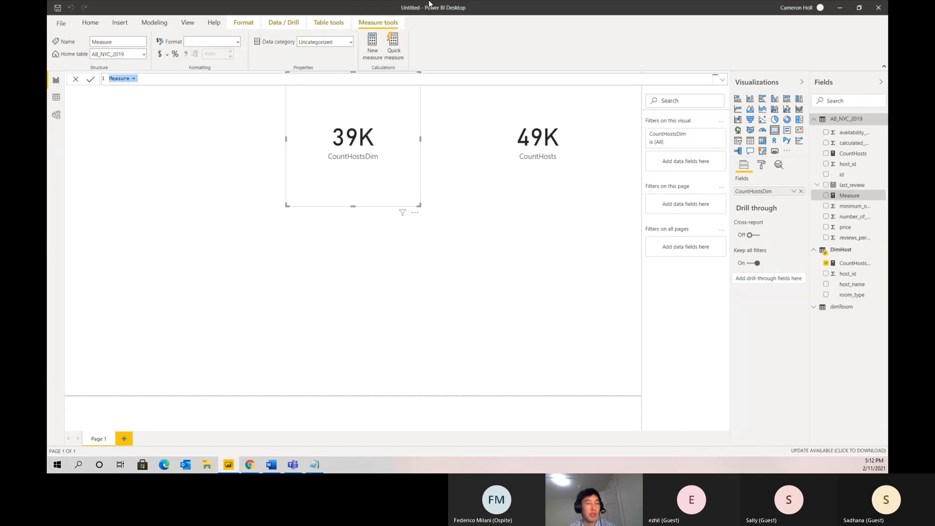
text(DCu)
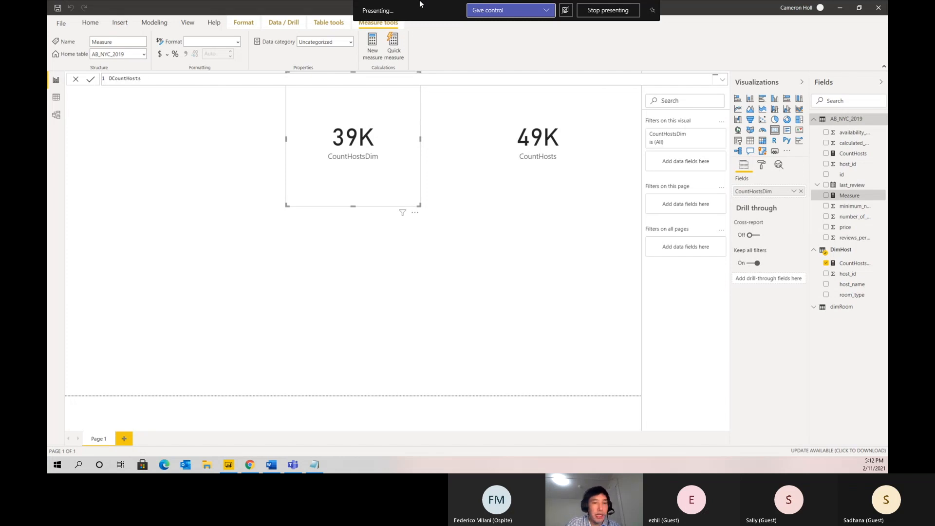
text(distinct)
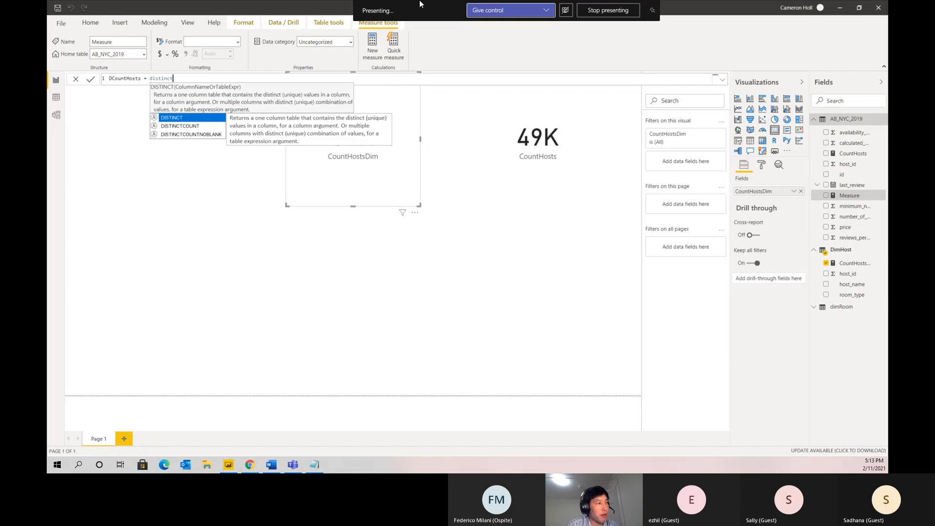
key(Down)
key(Tab)
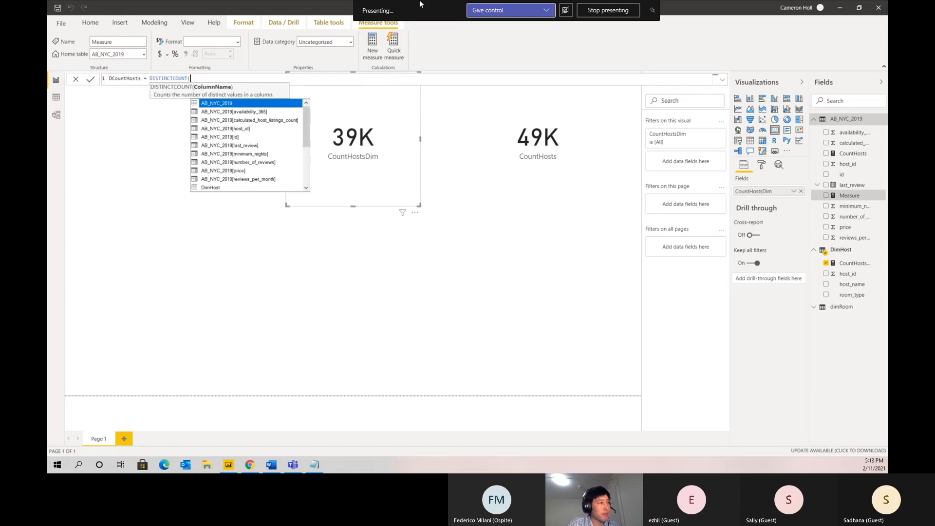
text(ab)
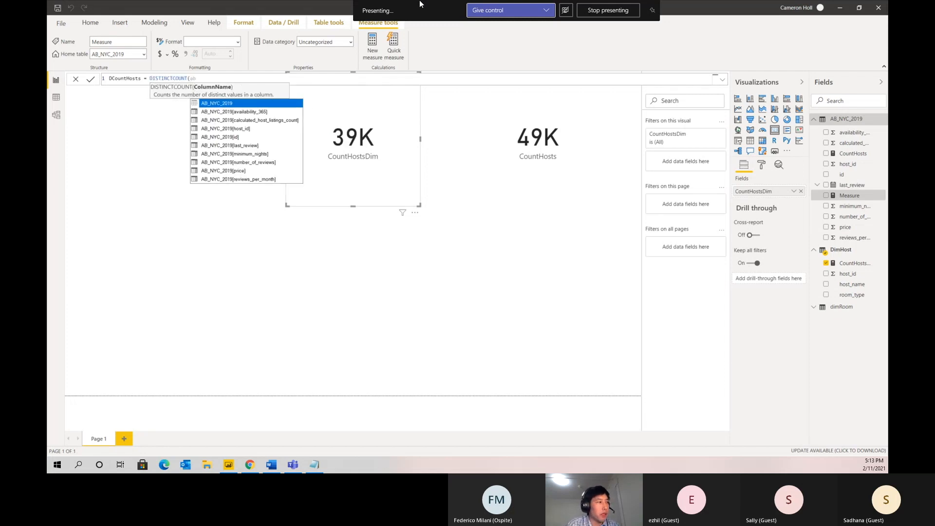
key(Down)
key(Down)
key(Down)
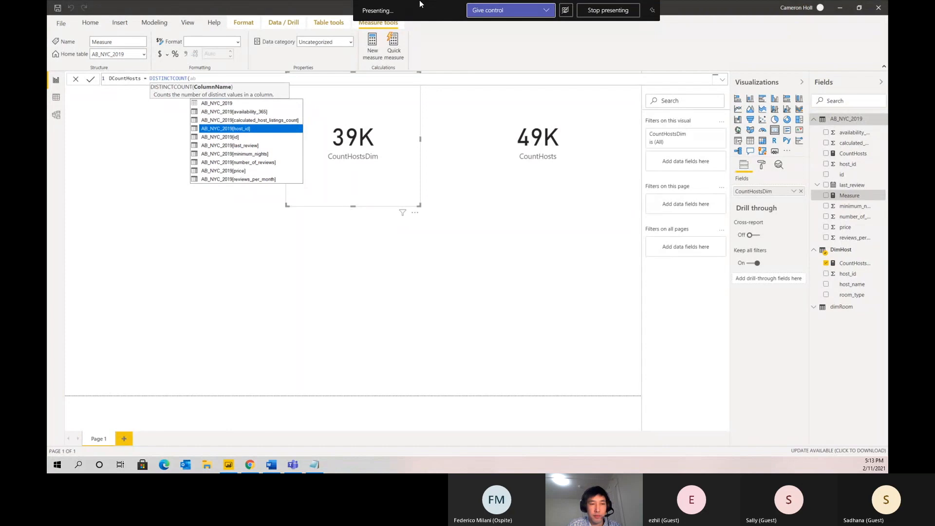
key(Tab)
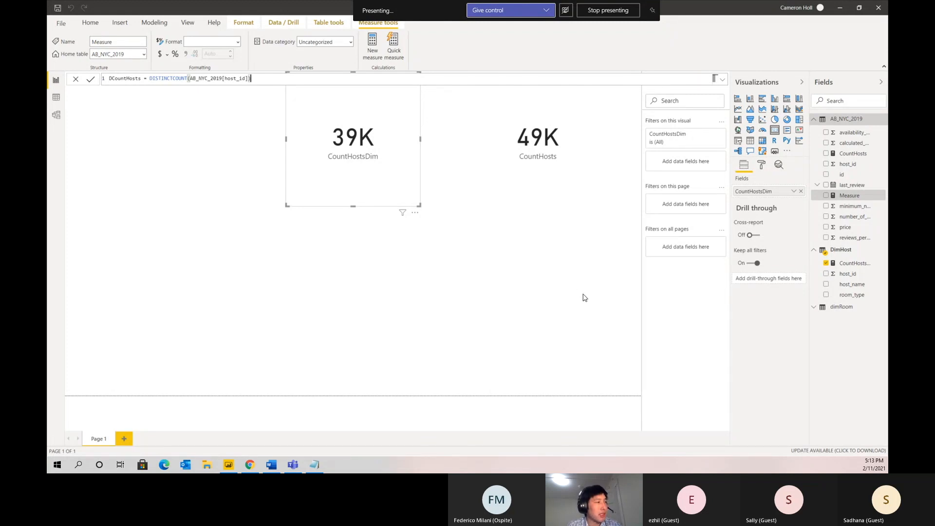
key(Return)
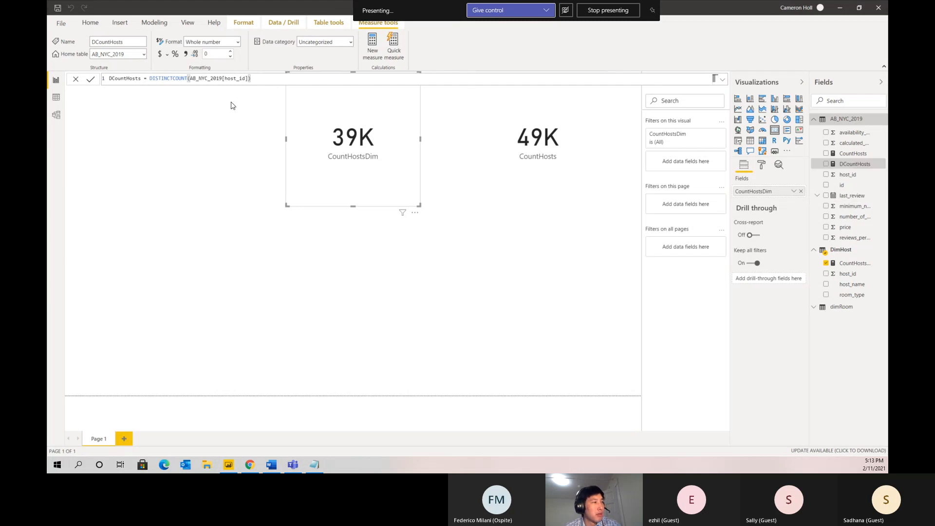
Show the DCountHosts measure as a card visual and place it below the CountHosts card.
drag(859, 164, 353, 345)
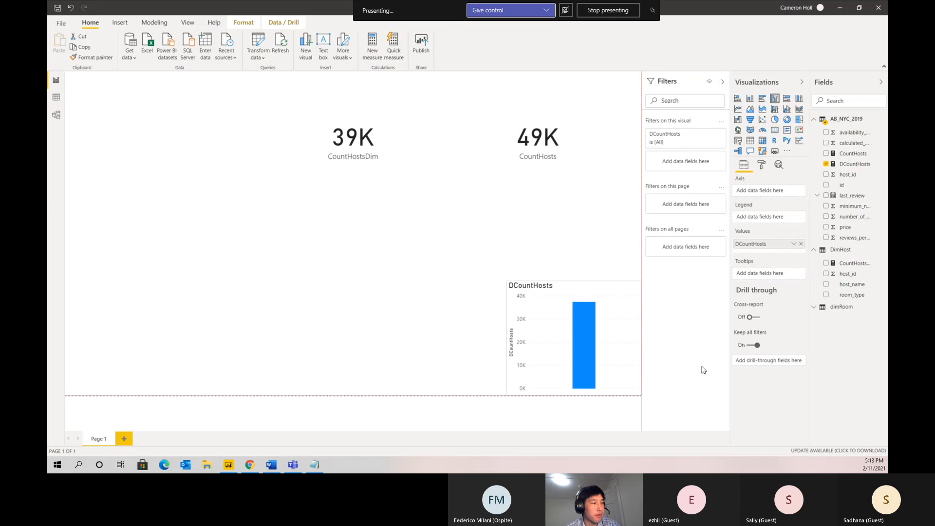
click(773, 132)
drag(605, 292, 579, 231)
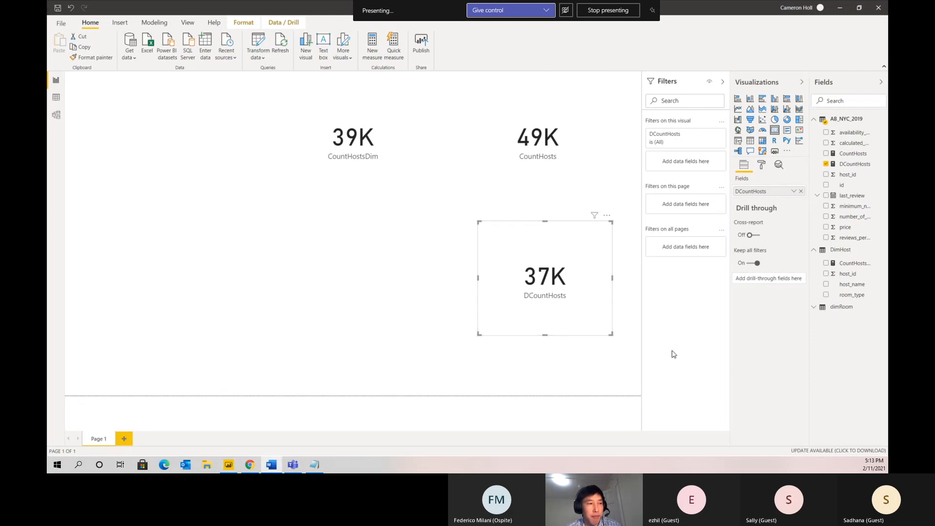
click(885, 251)
click(884, 250)
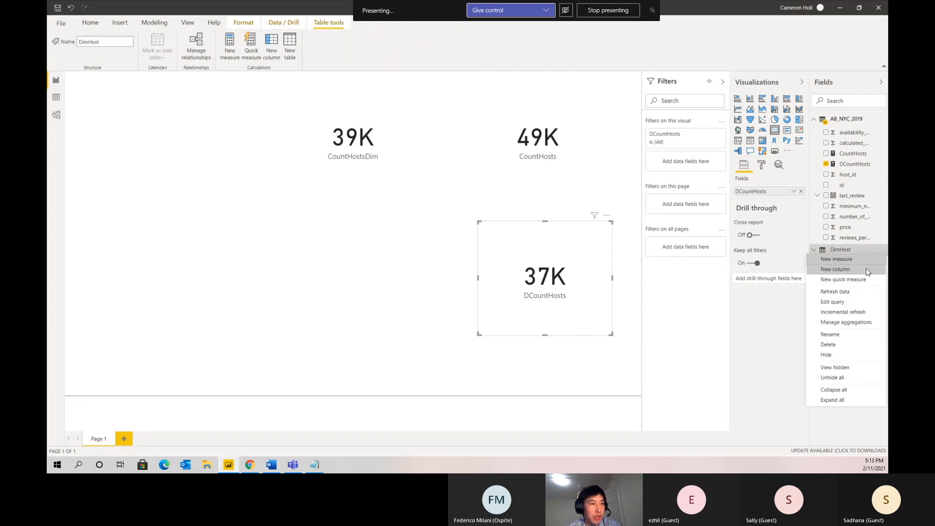
click(866, 269)
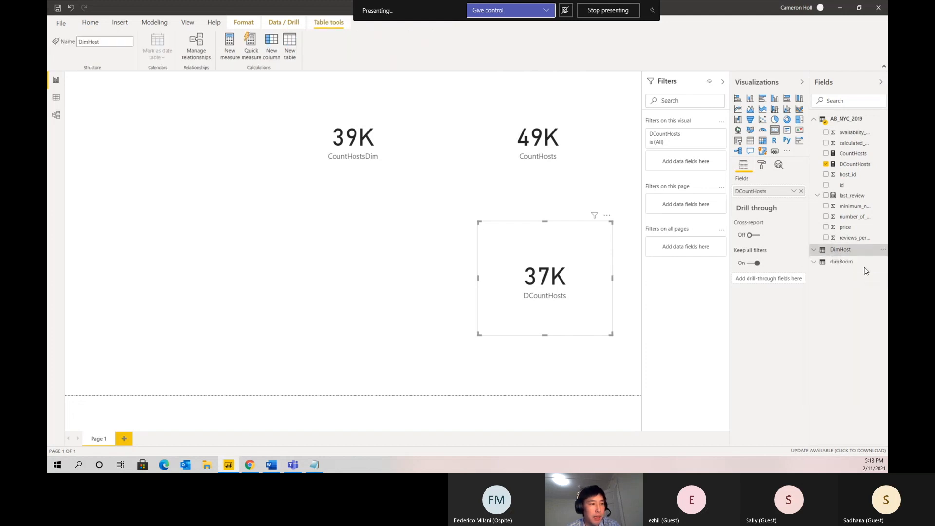
click(857, 377)
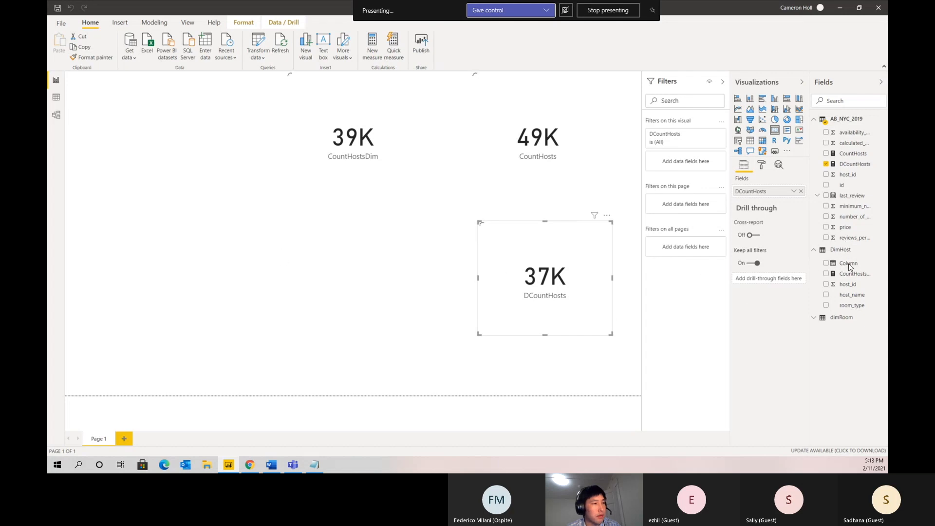
Create the measure DcountHostsDim = DISTINCTCOUNT(DimHost[host_id]) in the DimHost table.
right_click(854, 252)
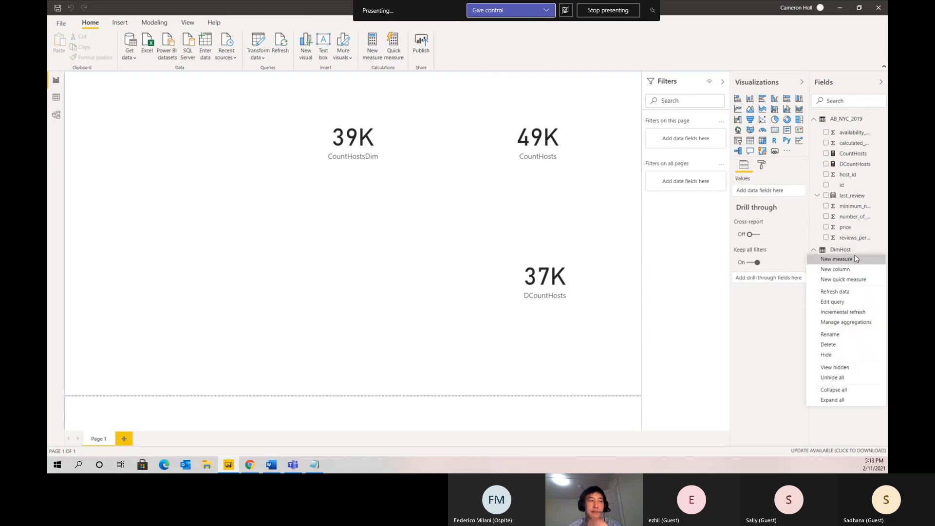
click(850, 260)
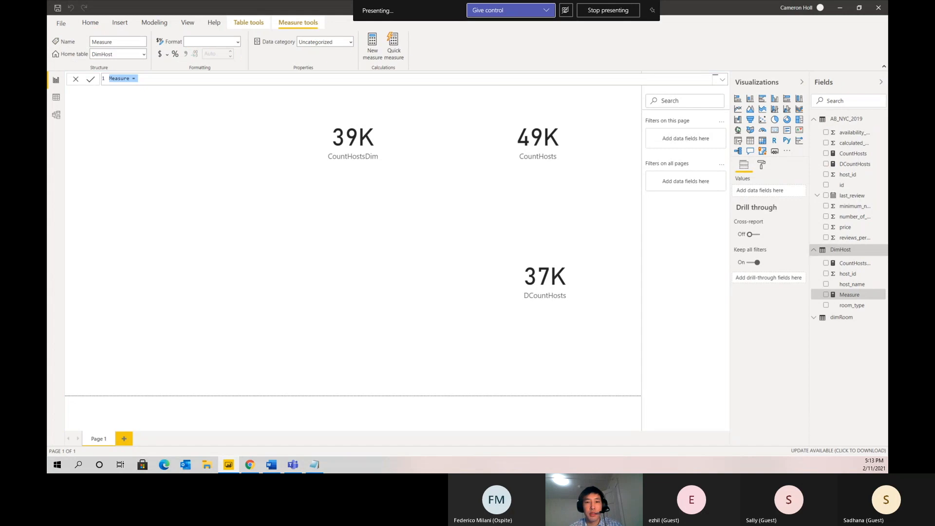
click(510, 10)
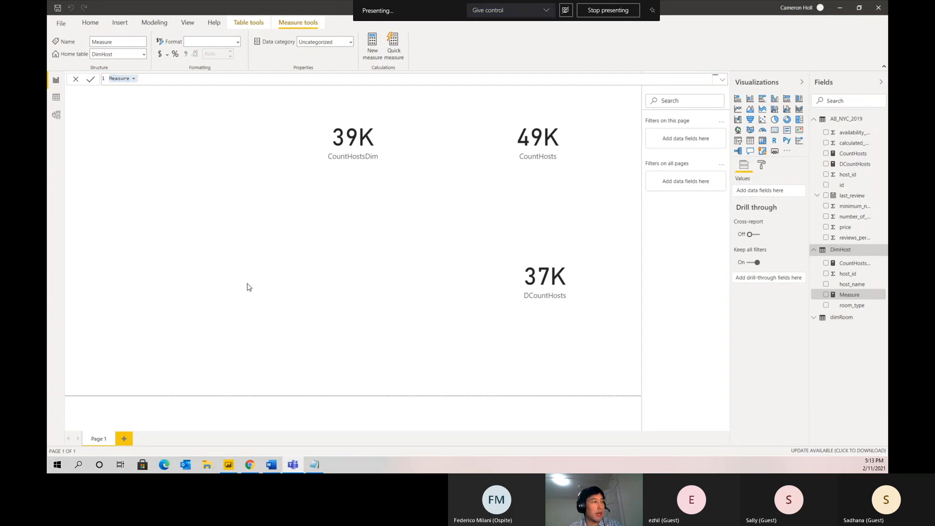
click(190, 85)
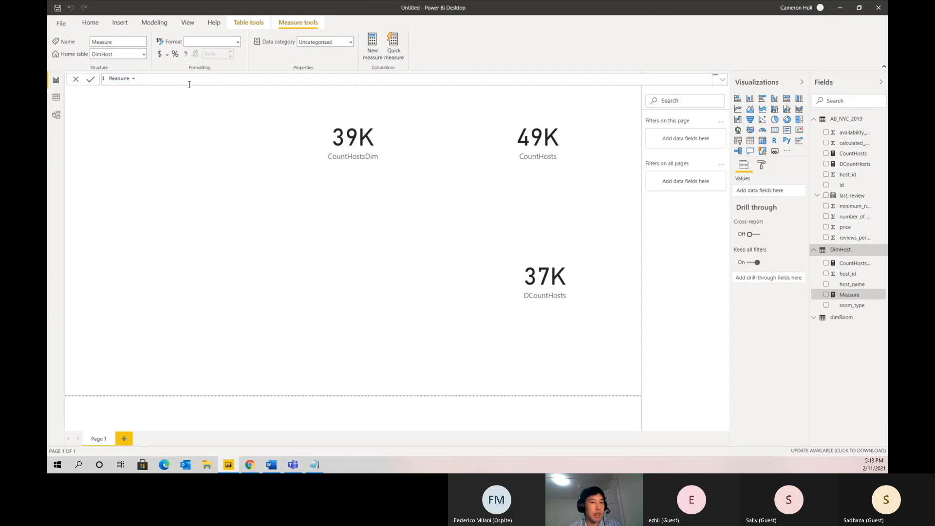
key(ctrl+a)
text(Dcount)
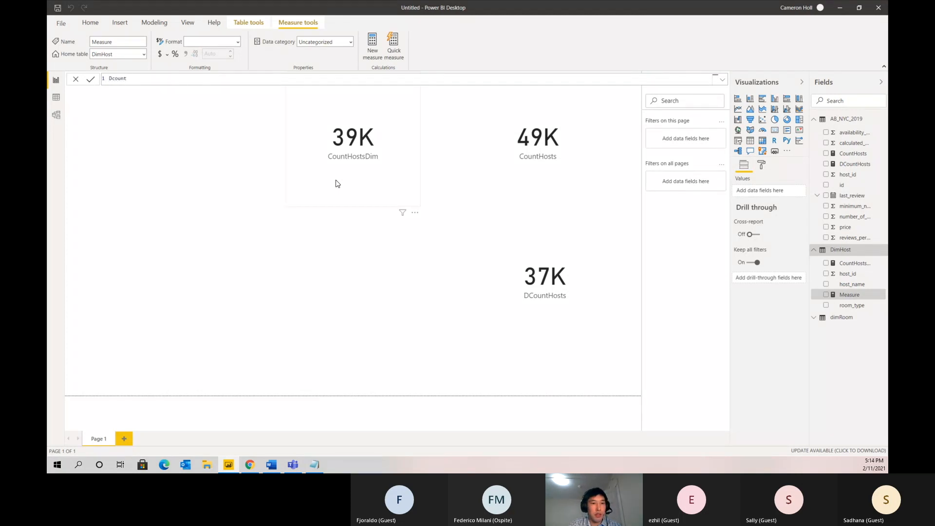
key(BackSpace)
key(BackSpace)
text(tsDi)
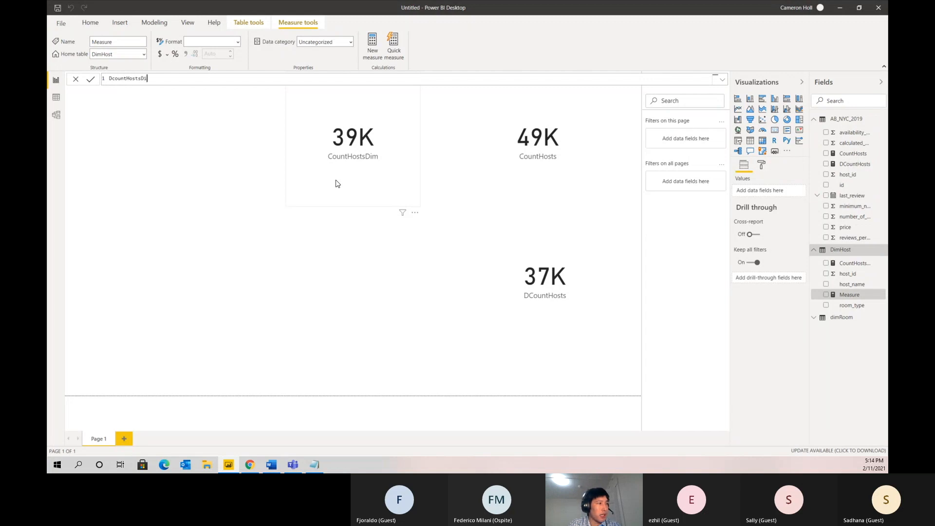
text(m = distin)
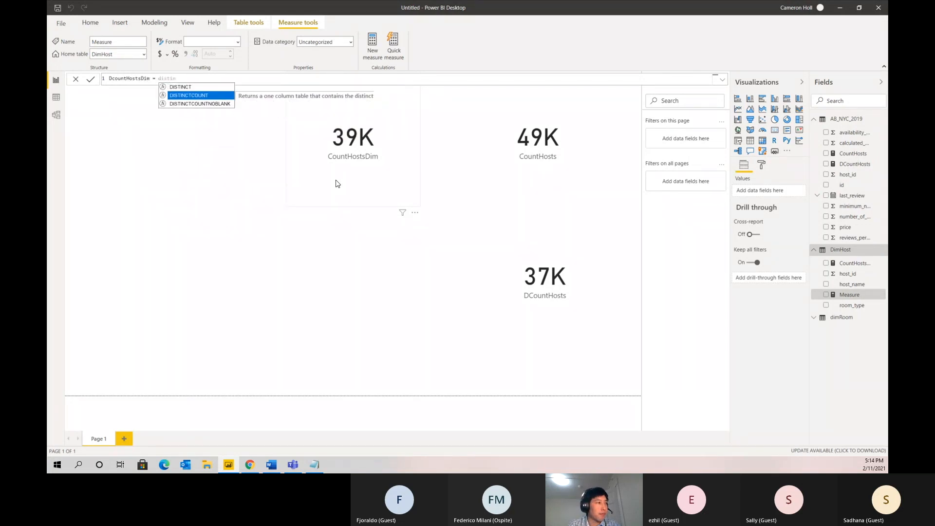
key(Tab)
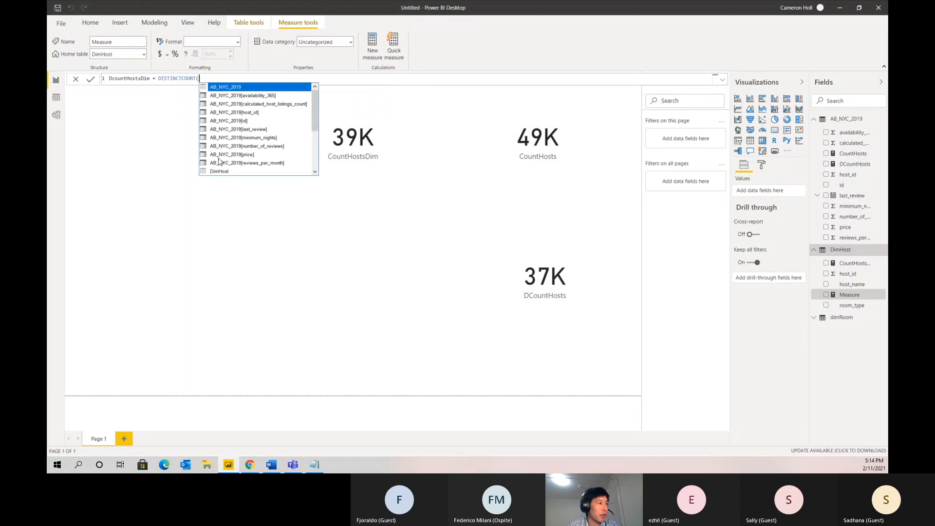
text(d)
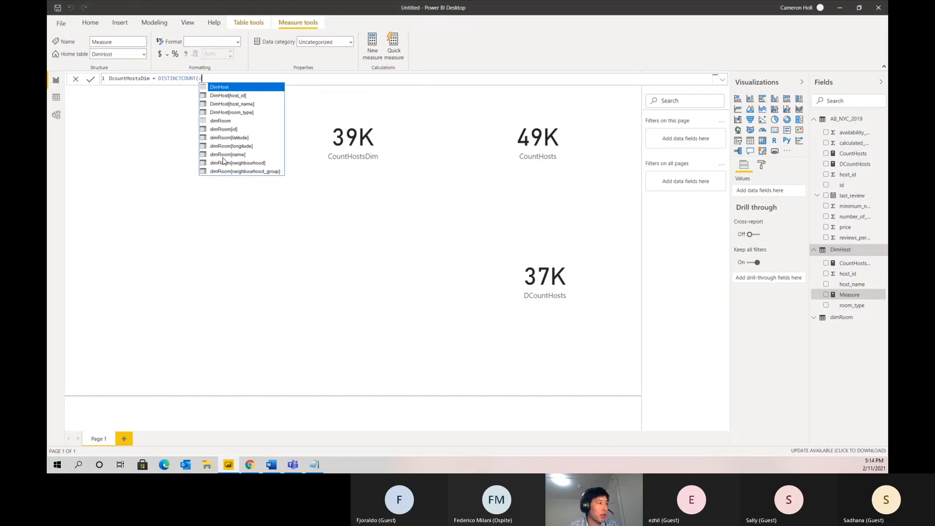
click(239, 95)
text())
key(Return)
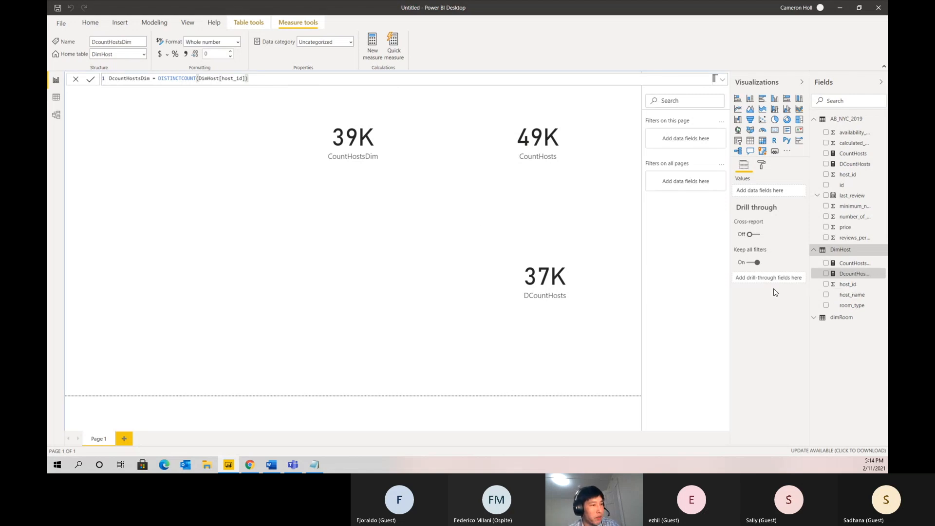
Show the DcountHostsDim measure as a card visual and place it below the CountHostsDim card.
drag(850, 274, 358, 310)
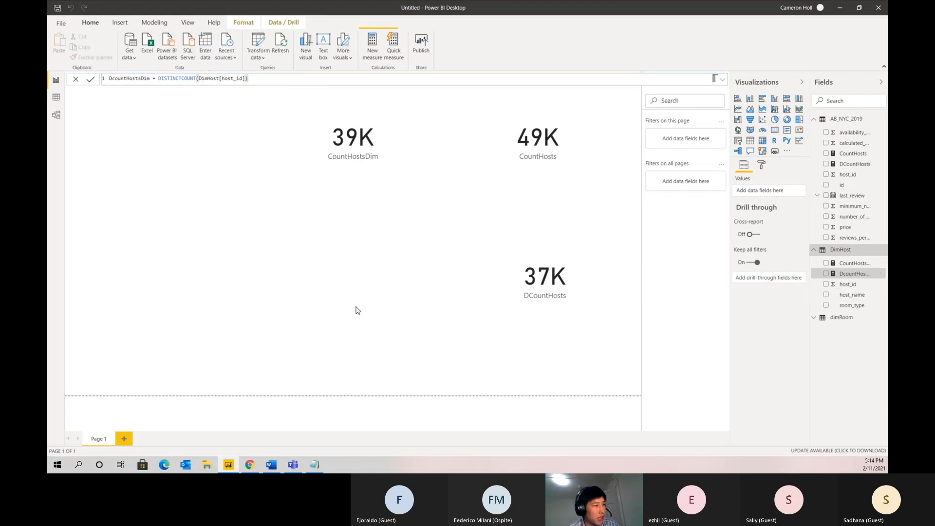
click(775, 130)
drag(344, 294, 354, 294)
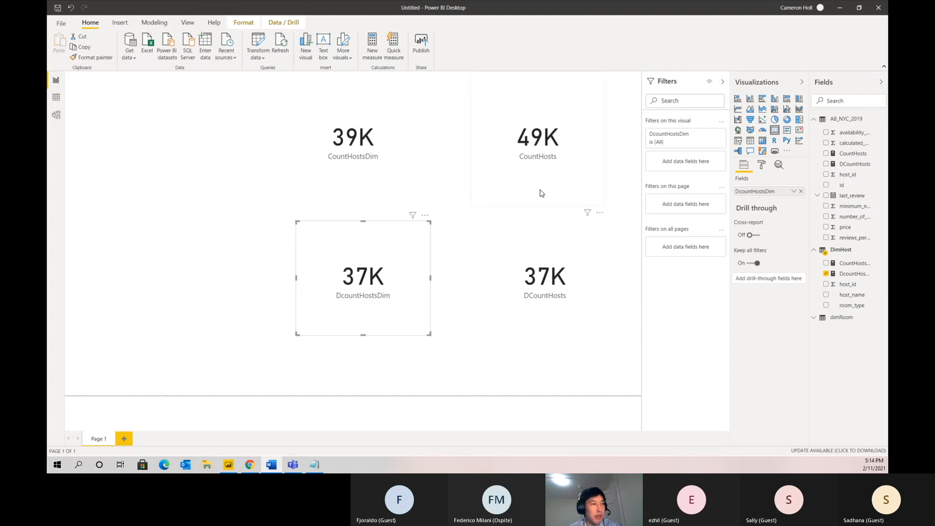
Move the CountHosts and DCountHosts cards to the left of the two DimHost cards and line up CountHostsDim above DcountHostsDim.
drag(538, 171, 225, 170)
drag(533, 270, 205, 241)
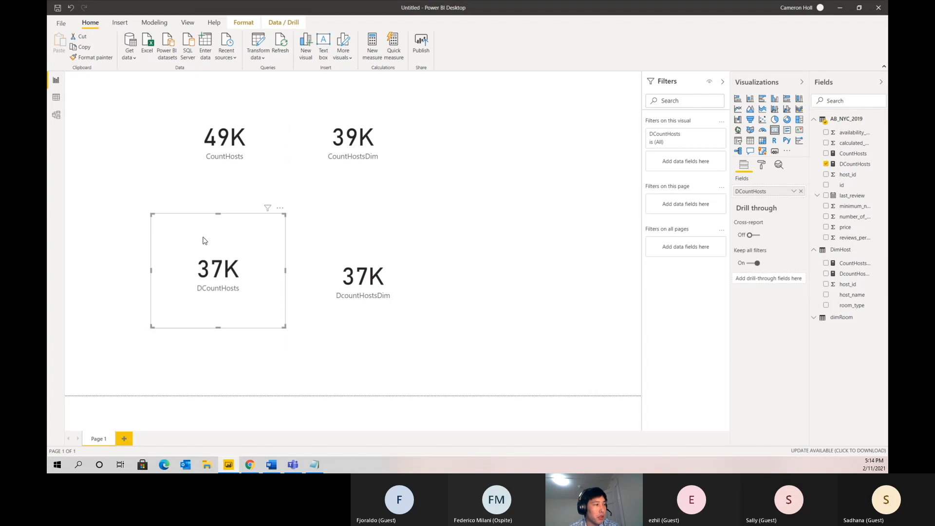
drag(222, 272, 229, 279)
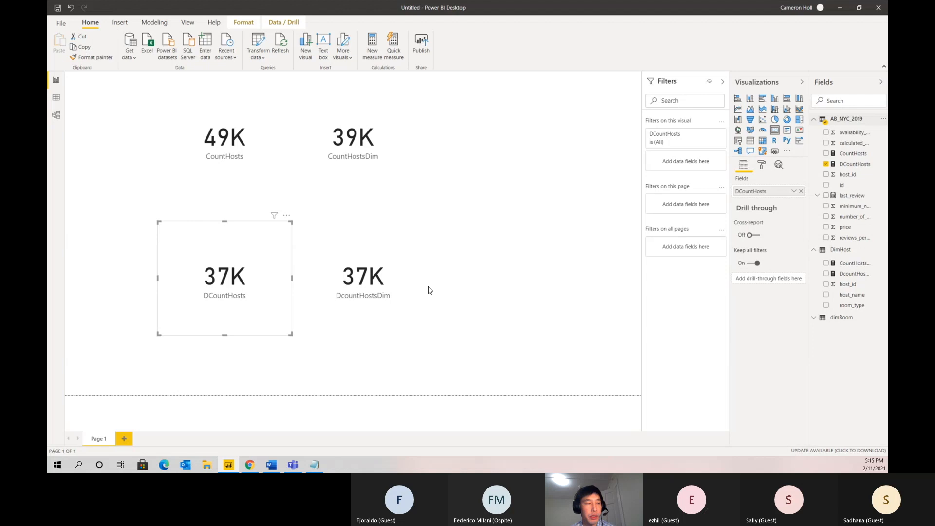
click(349, 238)
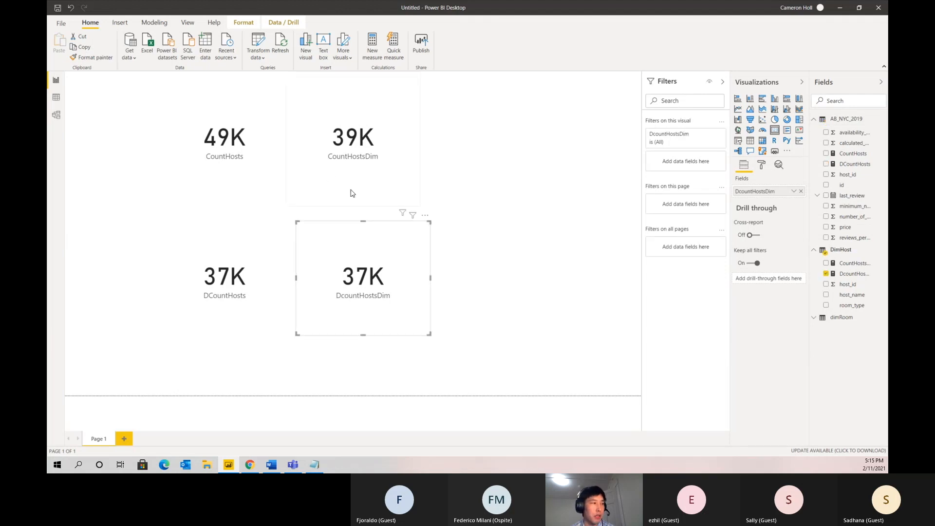
drag(359, 197, 372, 210)
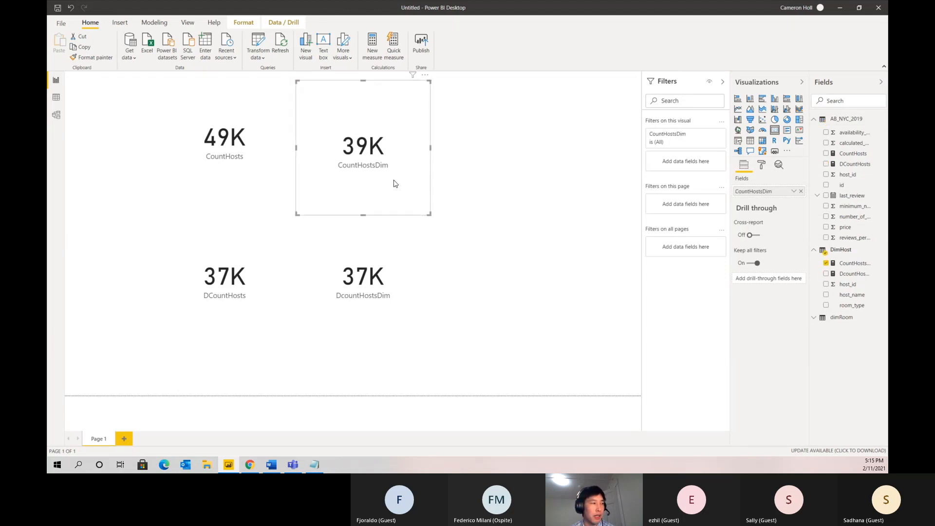
drag(411, 268, 412, 249)
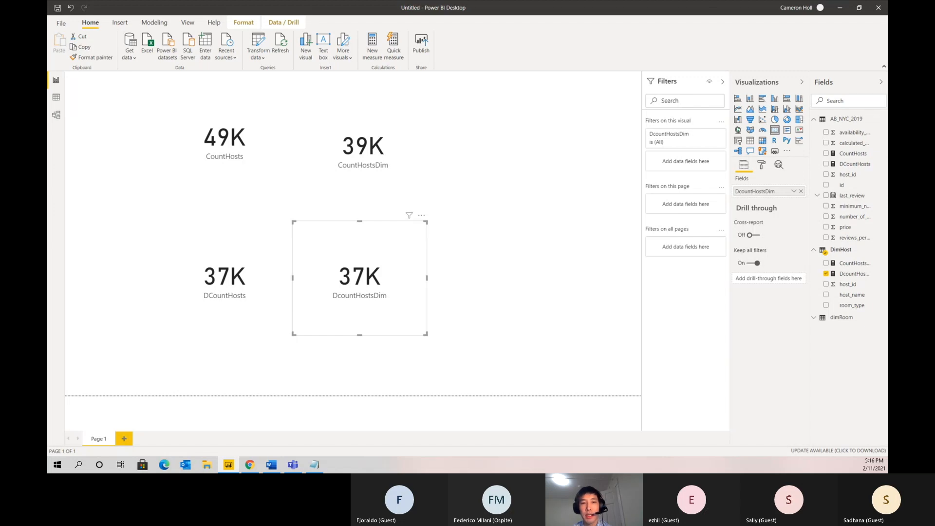
Shift all four cards to the left side of the report page as a compact two-by-two grid.
drag(226, 204, 69, 143)
drag(321, 136, 251, 151)
drag(248, 268, 108, 244)
drag(325, 270, 239, 251)
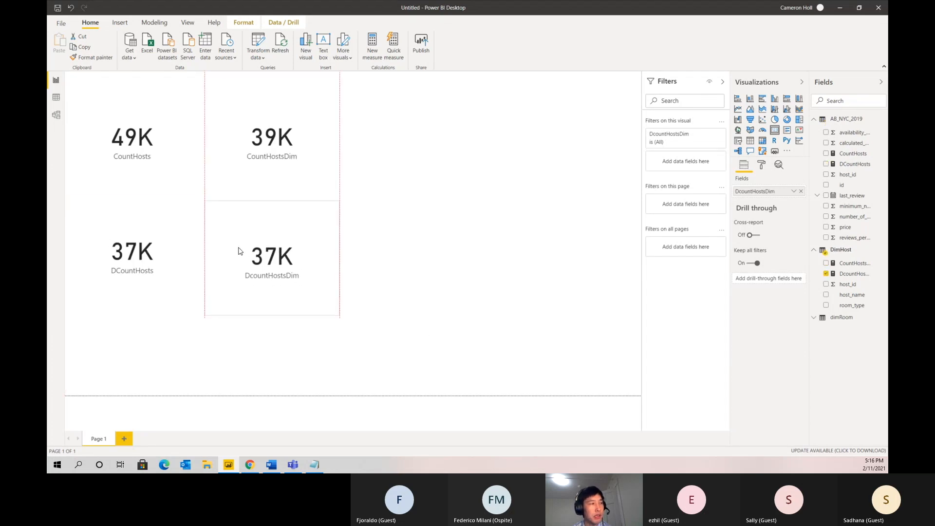
Add an empty stacked column chart and enlarge it to fill the free page area to the right of the cards.
click(563, 181)
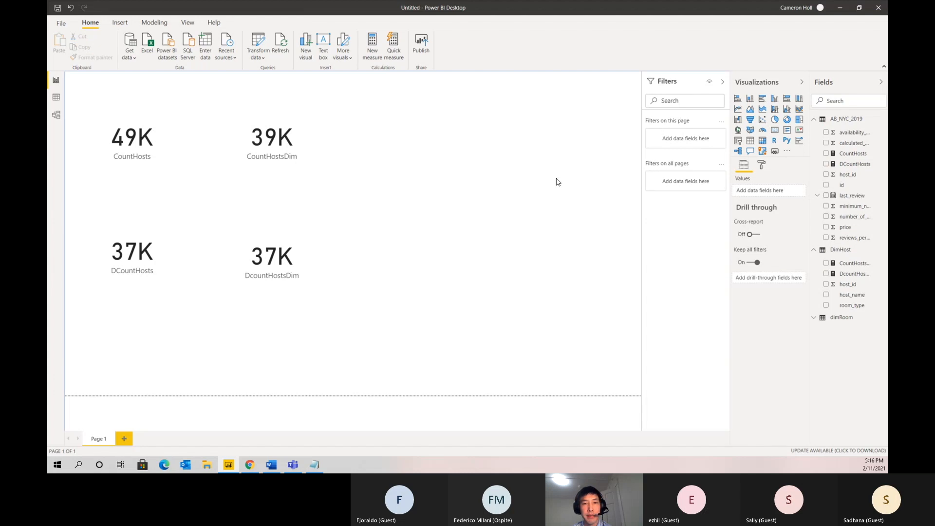
click(750, 100)
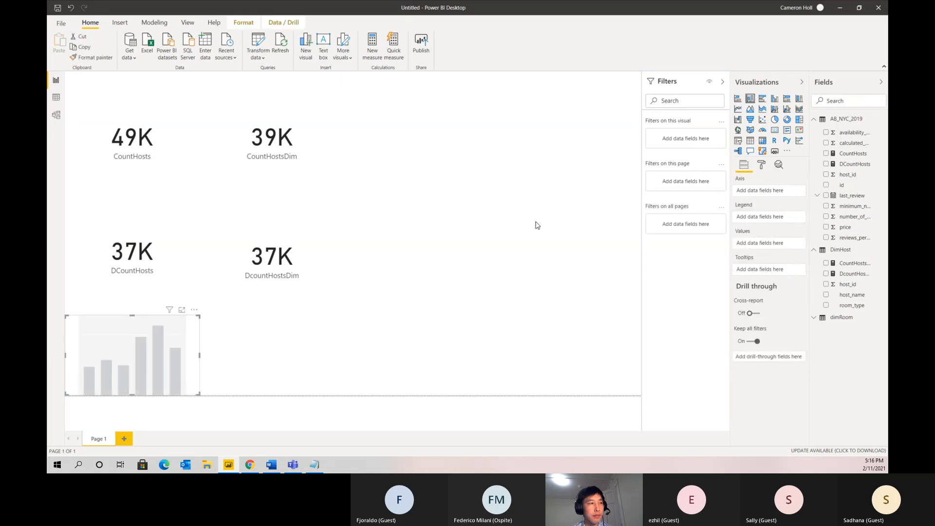
drag(174, 367, 430, 139)
drag(492, 152, 632, 304)
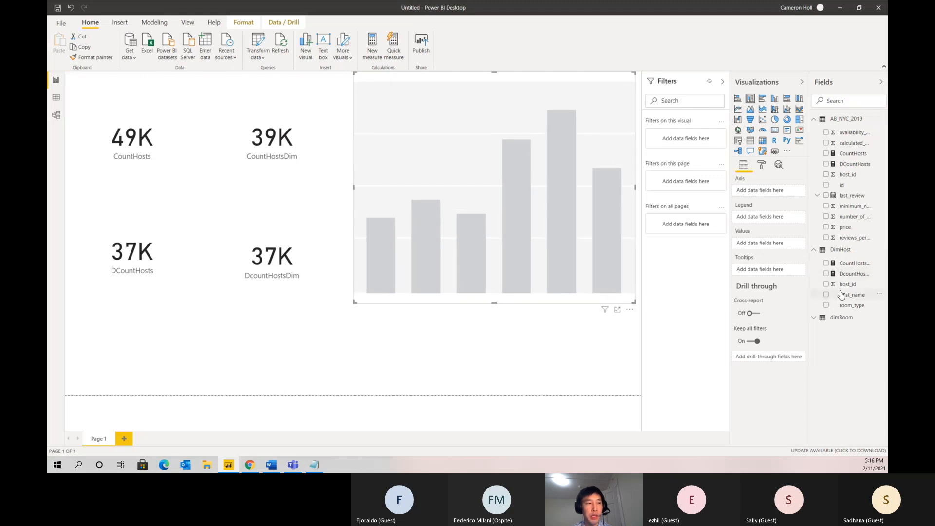
Plot CountHostsDim by the DimHost host_name field in the column chart and widen the field list so full names show.
drag(844, 299, 756, 195)
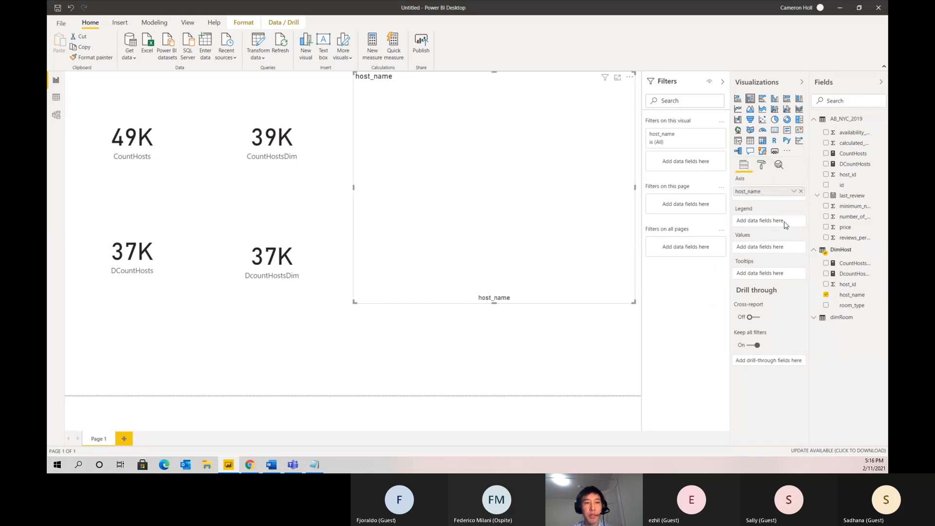
drag(850, 263, 772, 247)
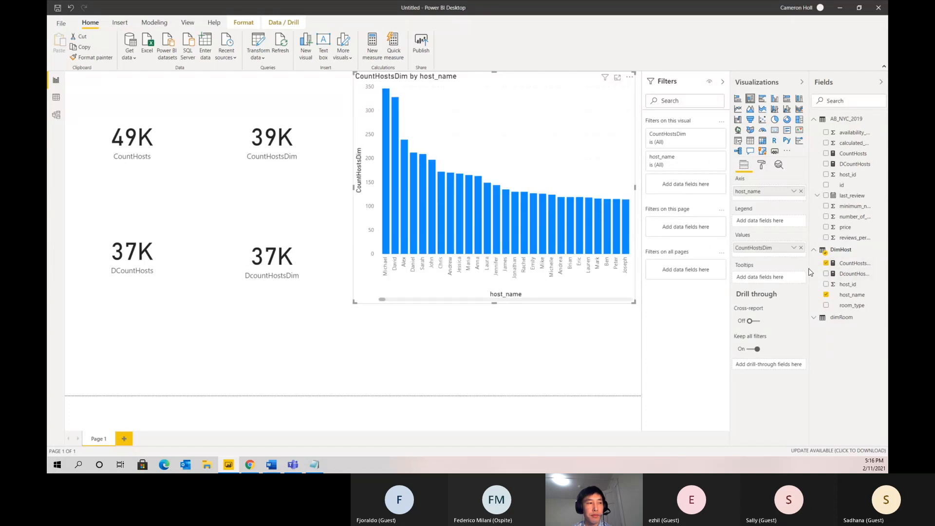
drag(810, 268, 772, 268)
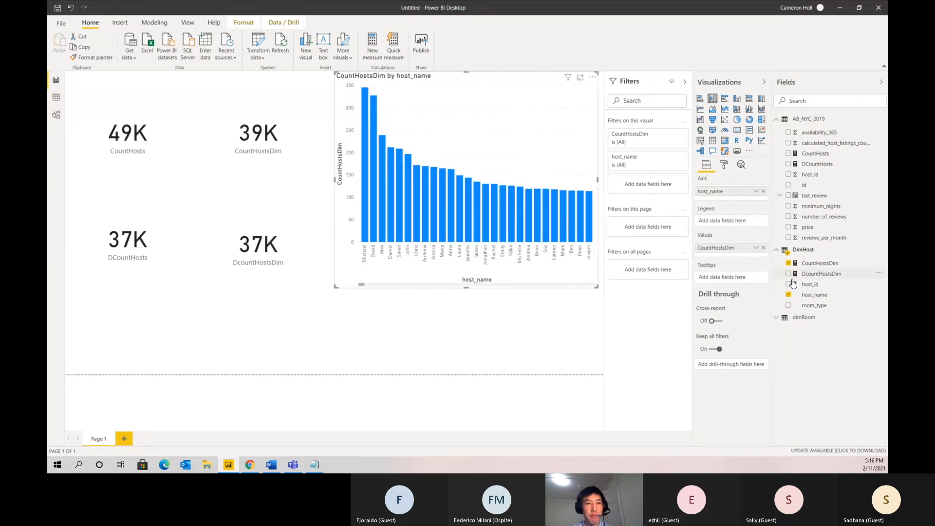
Replace CountHostsDim with the CountHosts measure as the values of the column chart.
click(763, 248)
click(789, 153)
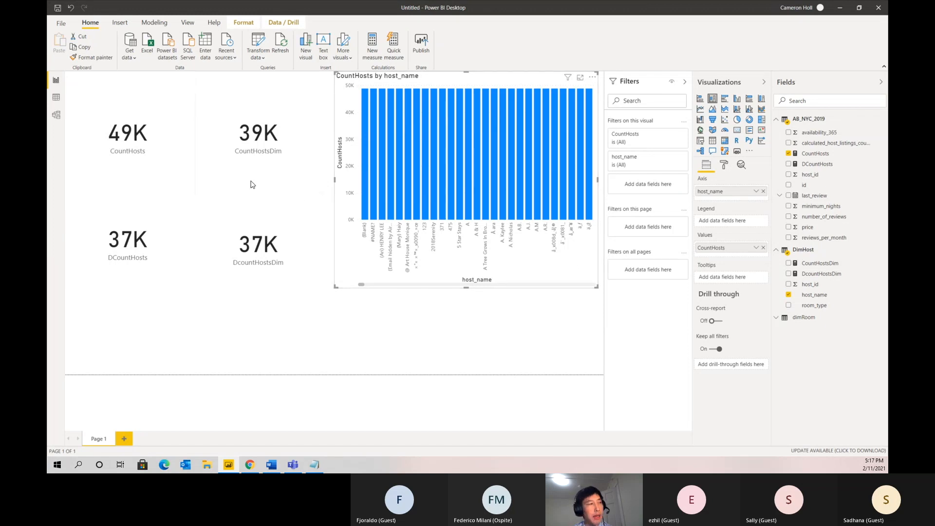
mouse_move(426, 156)
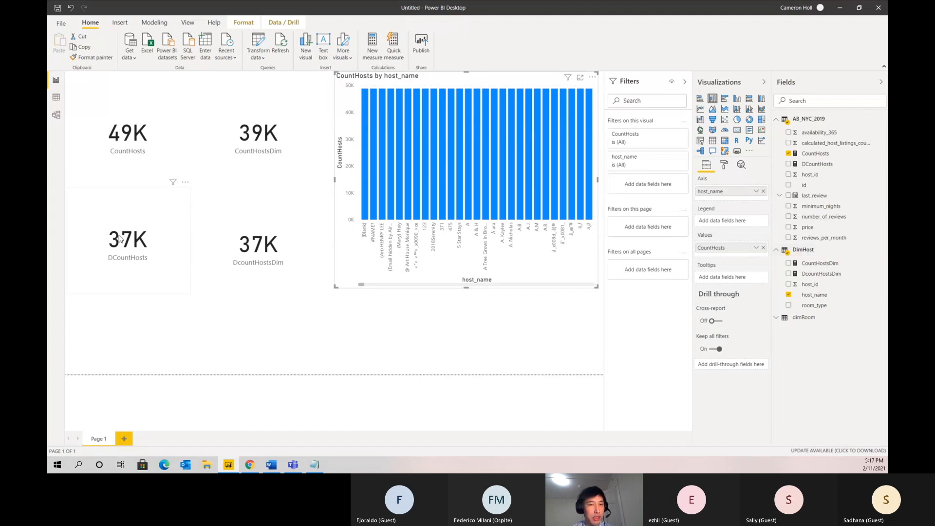
Create a many-to-many relationship between AB_NYC_2019 host_id and DimHost host_id with cross filter direction Both.
click(56, 114)
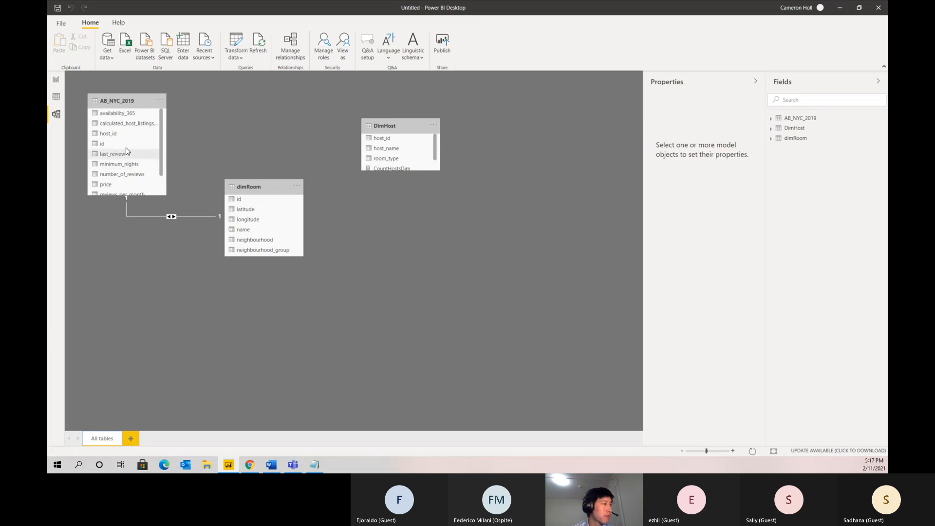
drag(120, 134, 384, 139)
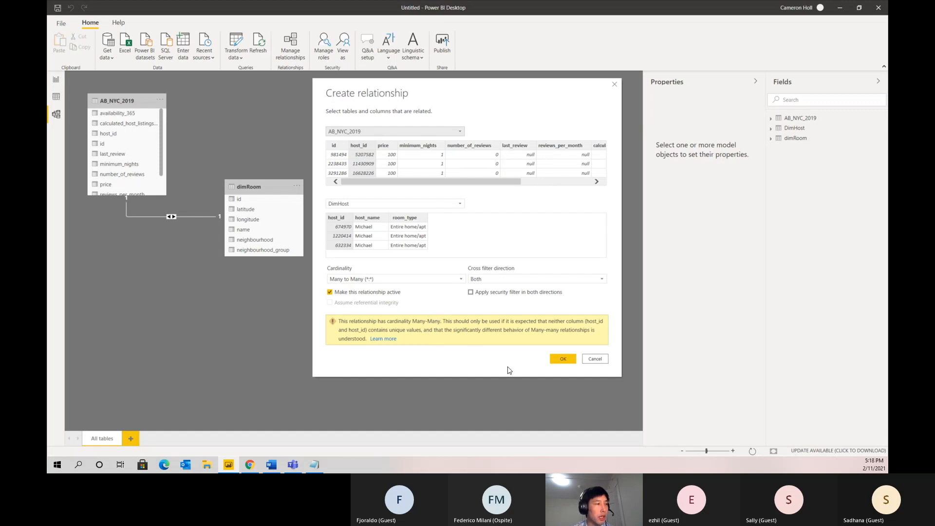
click(560, 360)
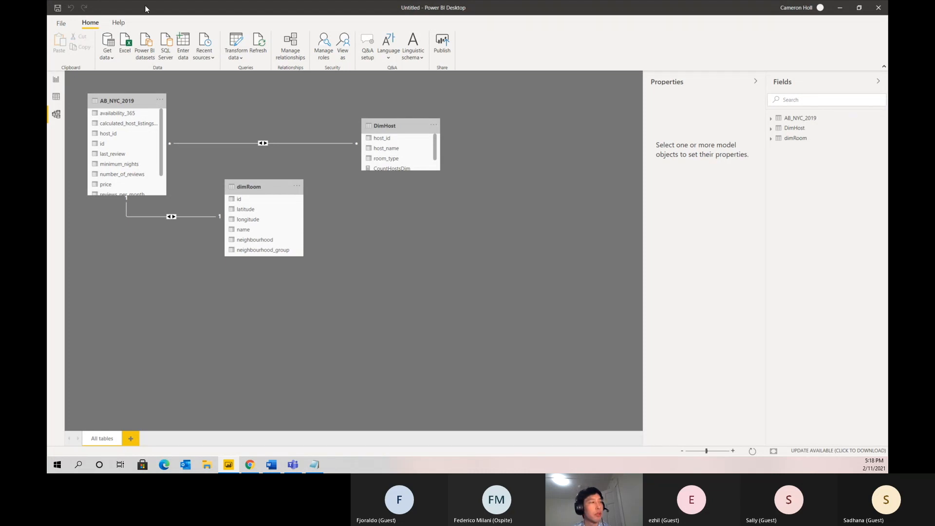
Open the DimHost query in the Power Query Editor and remove duplicate rows based on the host_id column.
click(244, 45)
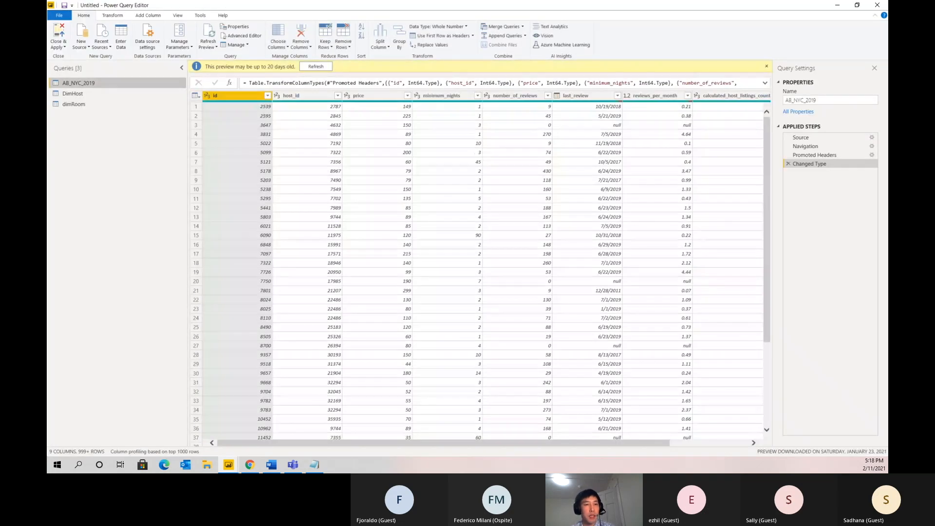
click(87, 93)
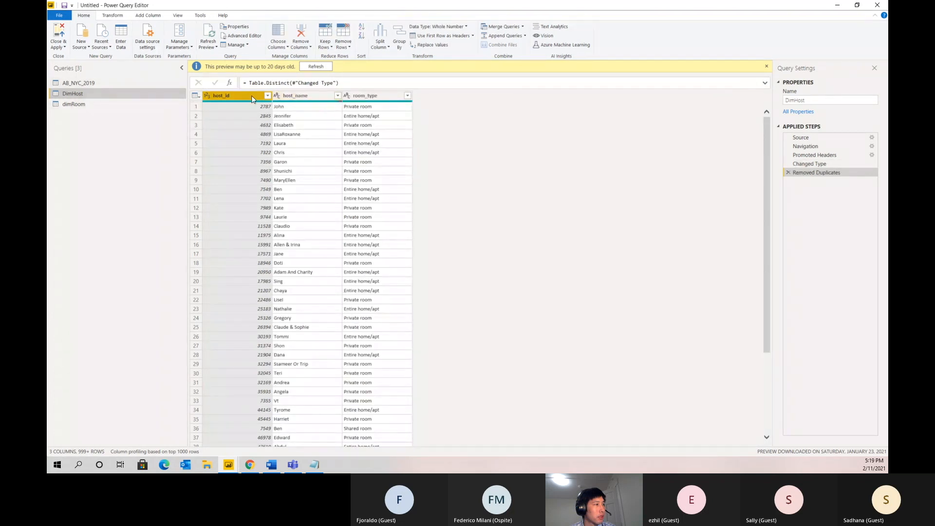
click(268, 95)
click(247, 95)
right_click(247, 95)
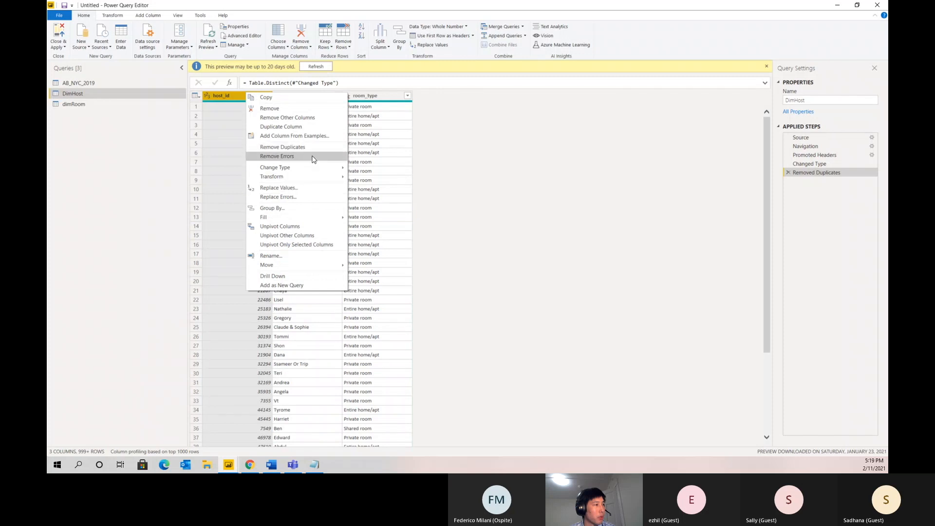
click(292, 147)
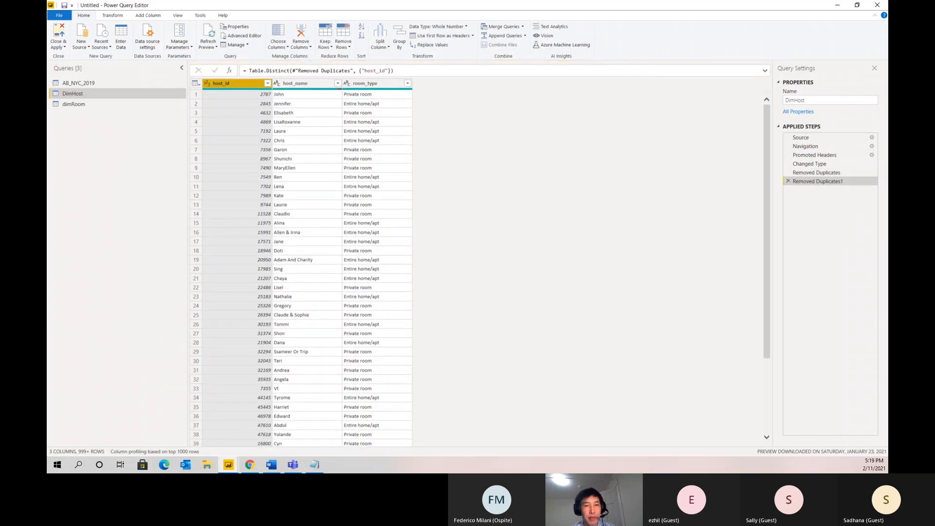
Remove the room_type column from the DimHost query and apply the query changes to the model.
click(366, 83)
click(74, 104)
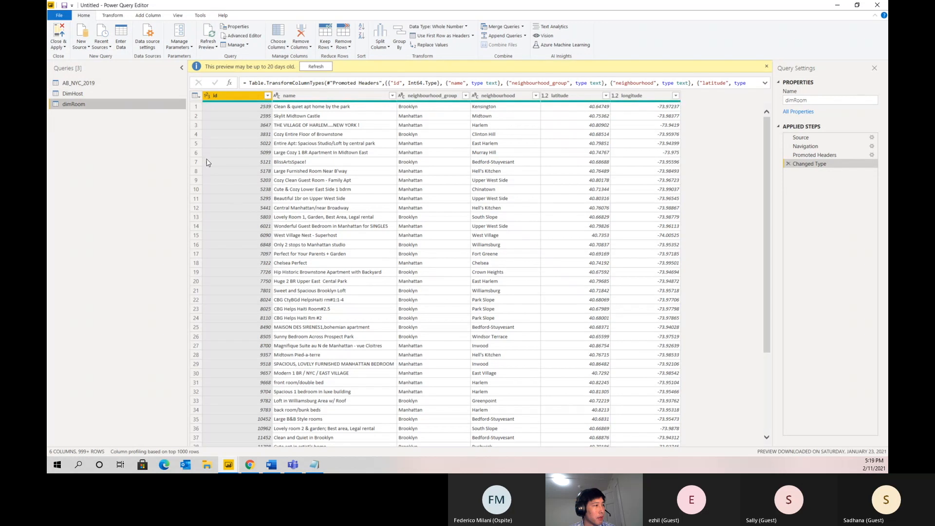
click(106, 94)
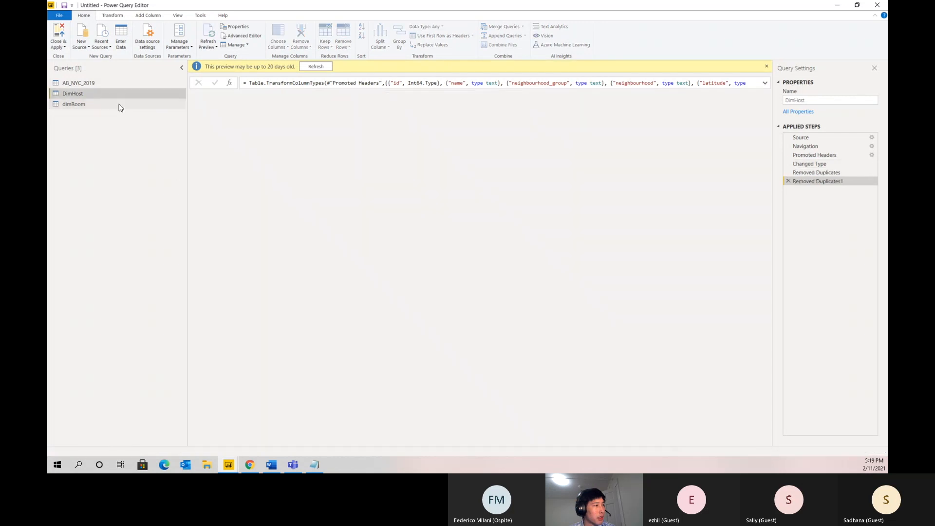
click(380, 96)
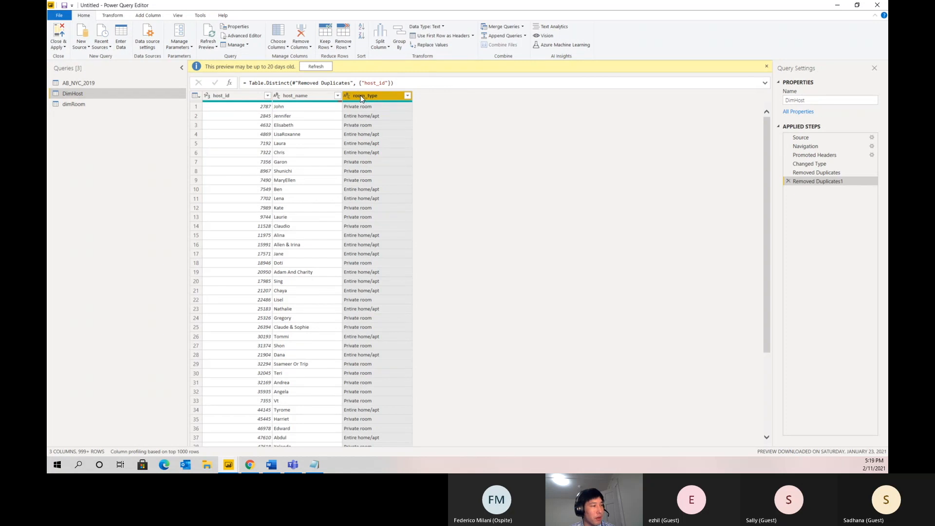
right_click(362, 99)
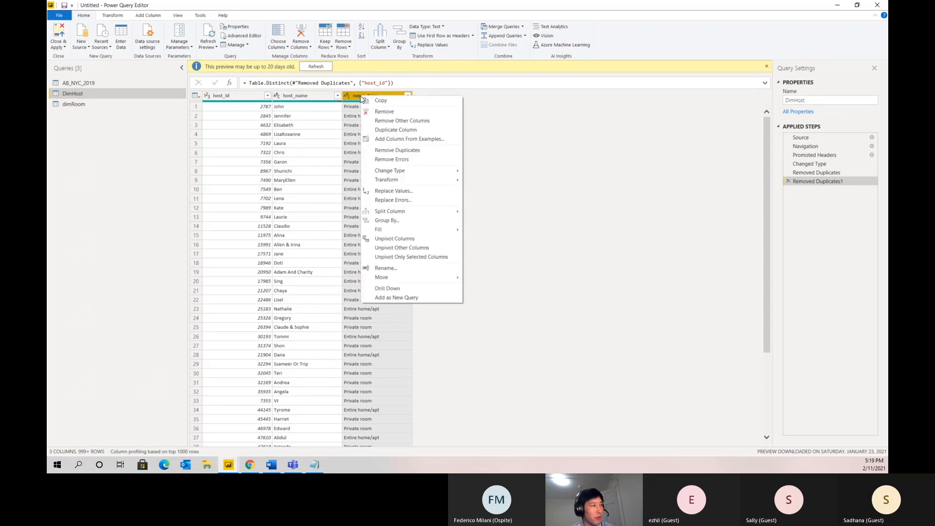
click(393, 111)
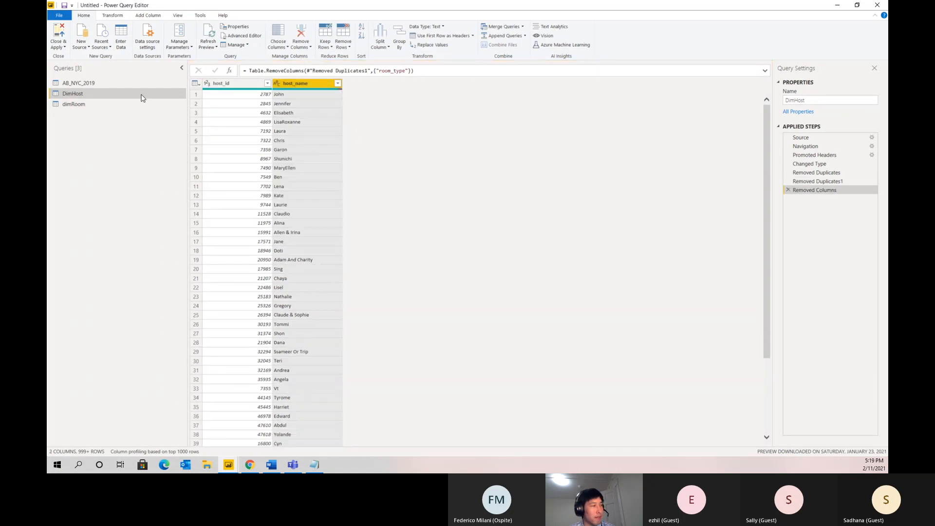
click(56, 37)
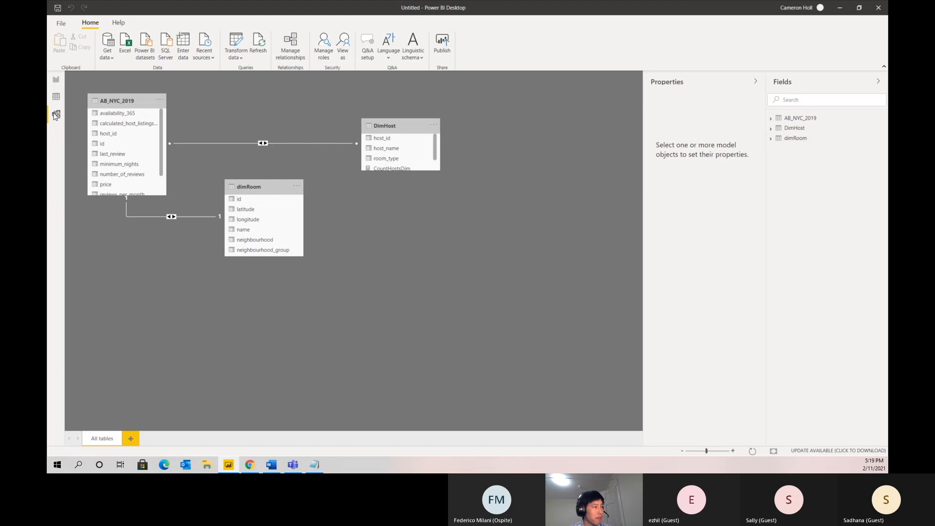
Delete the relationship between AB_NYC_2019 and DimHost and recreate it by linking DimHost host_id to AB_NYC_2019 host_id.
click(56, 97)
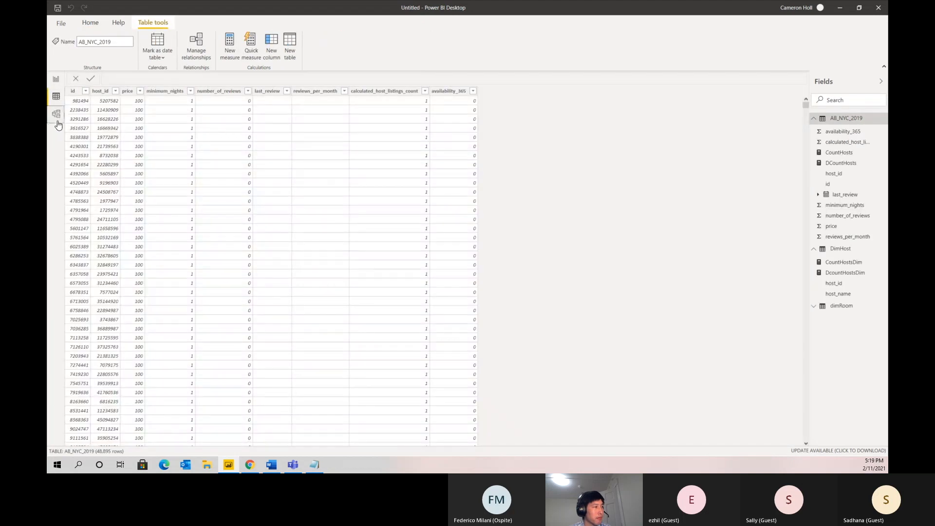
click(56, 114)
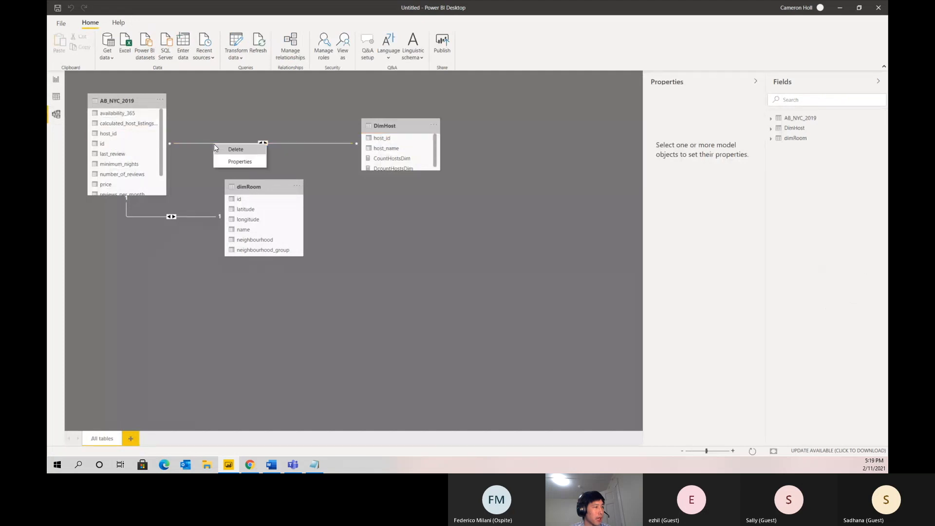
click(233, 149)
key(Delete)
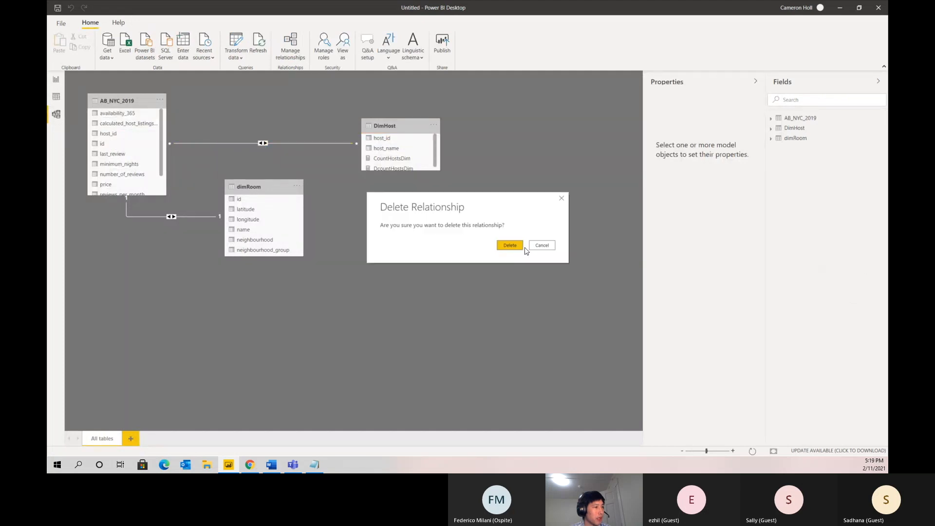
click(507, 247)
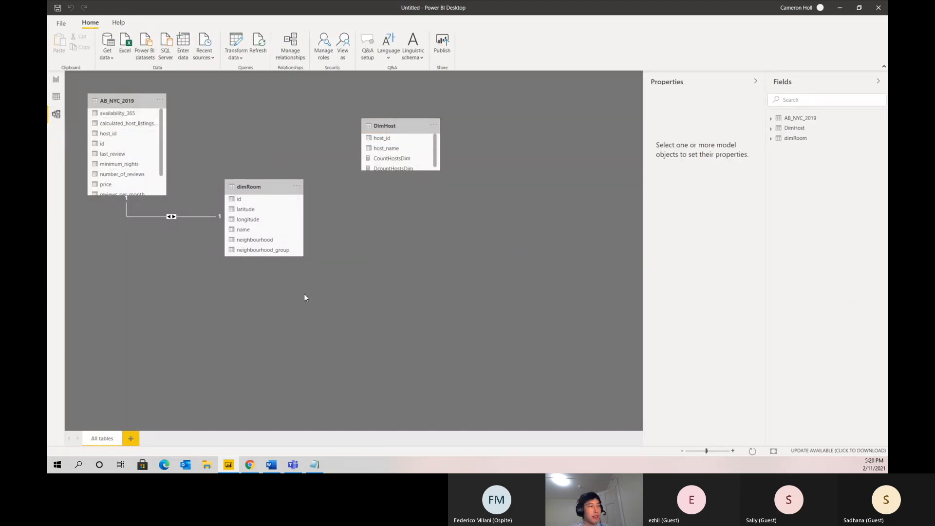
drag(382, 139, 117, 137)
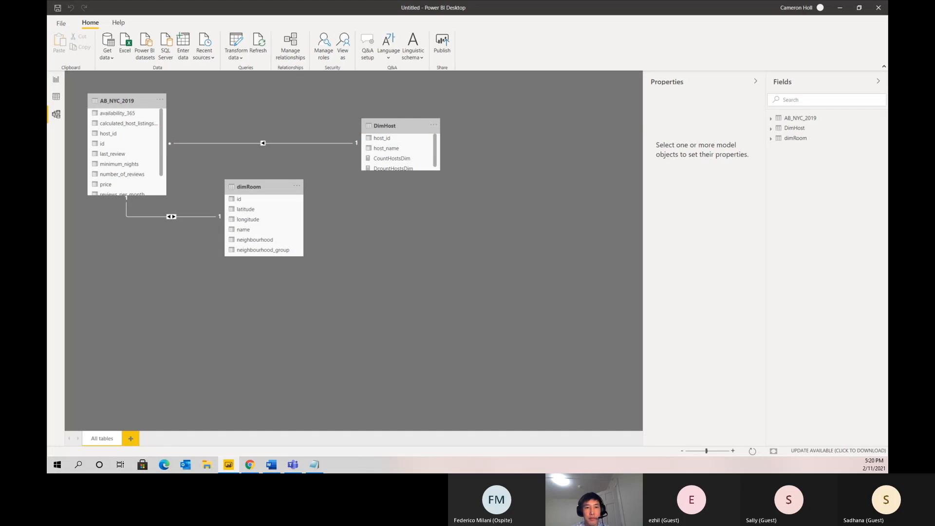
Back in the report, create the measure TotalReviews = sum(AB_NYC_2019[number_of_reviews]) in the AB_NYC_2019 table.
click(56, 80)
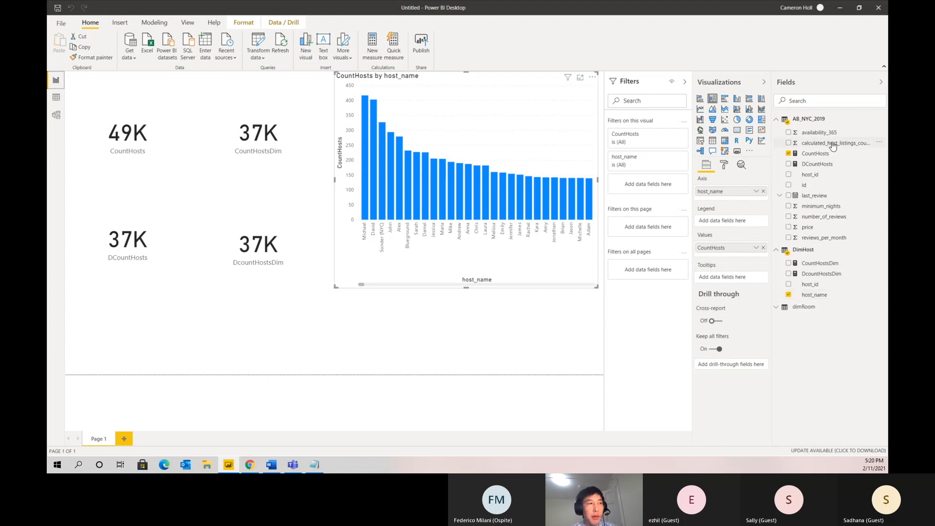
click(878, 165)
click(860, 184)
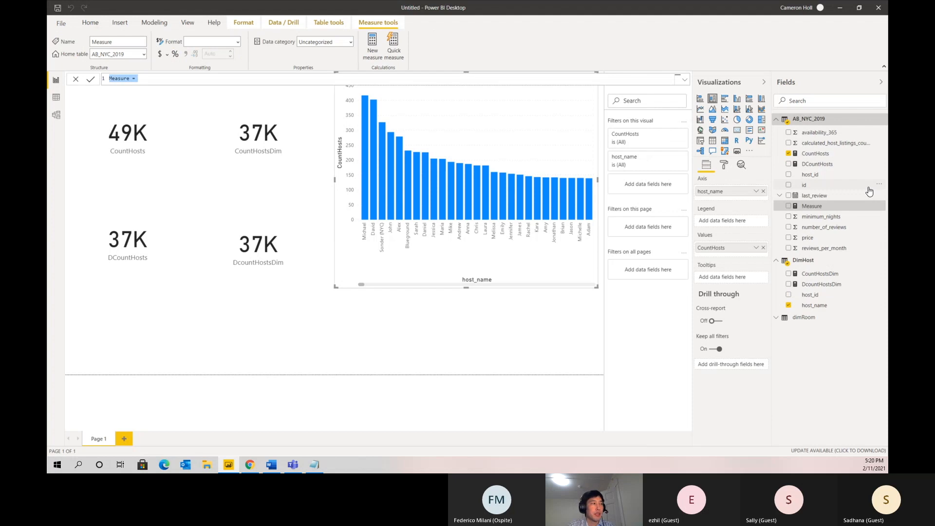
text(TotalReviews)
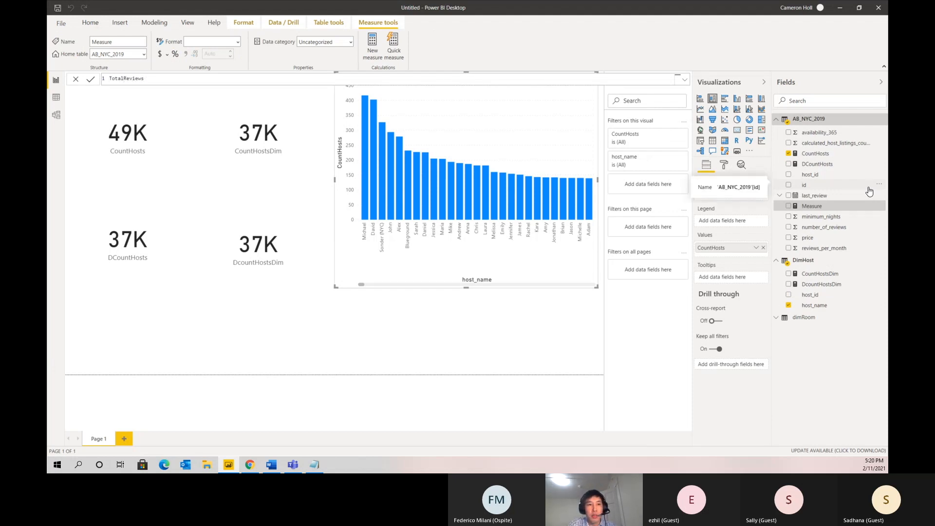
text( = sum(AB)
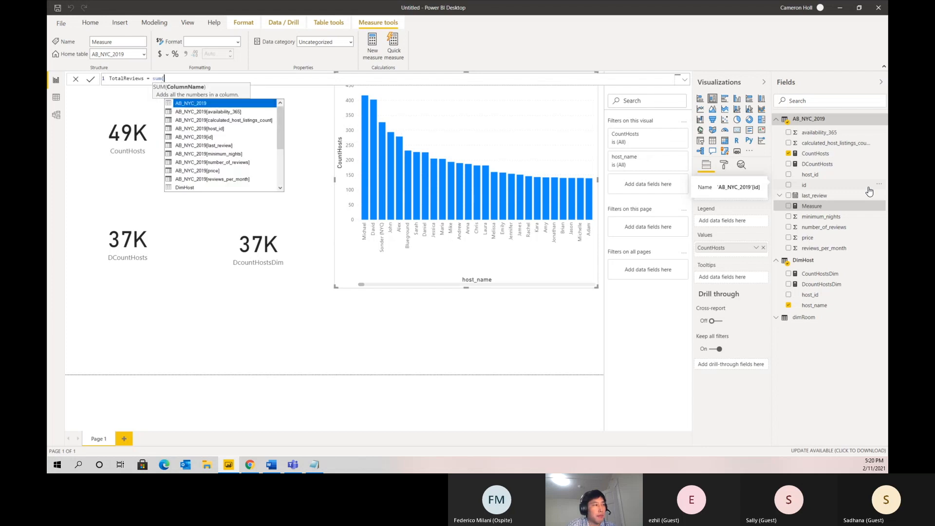
key(Down)
key(Down)
key(Down)
key(Down)
key(Down)
key(Down)
key(Down)
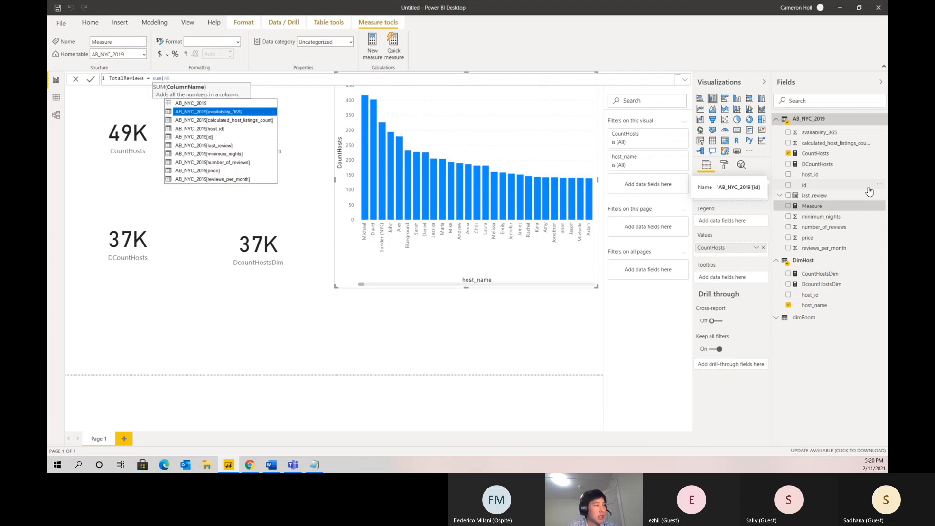
key(Tab)
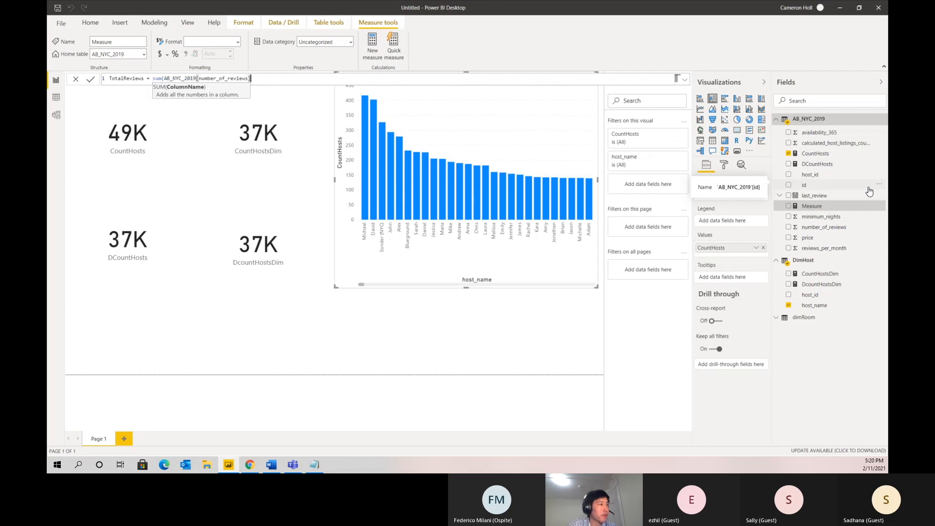
text())
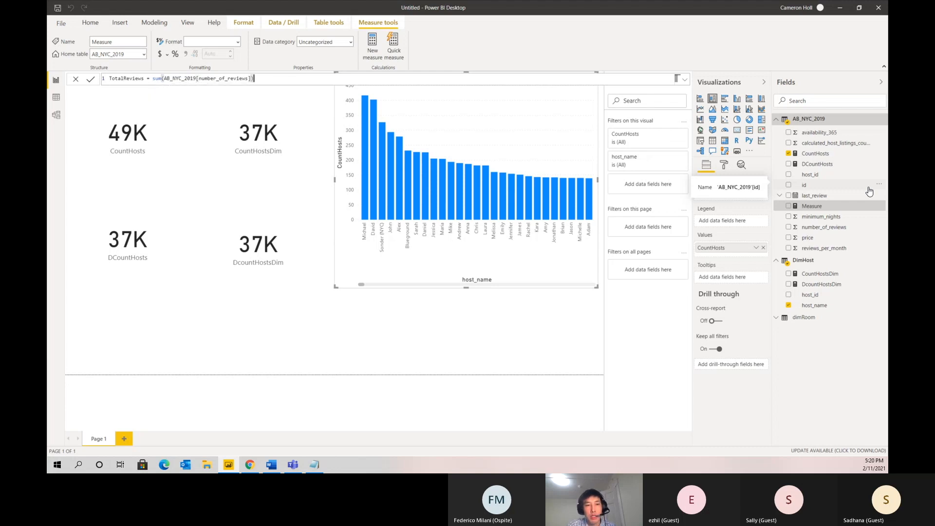
key(Return)
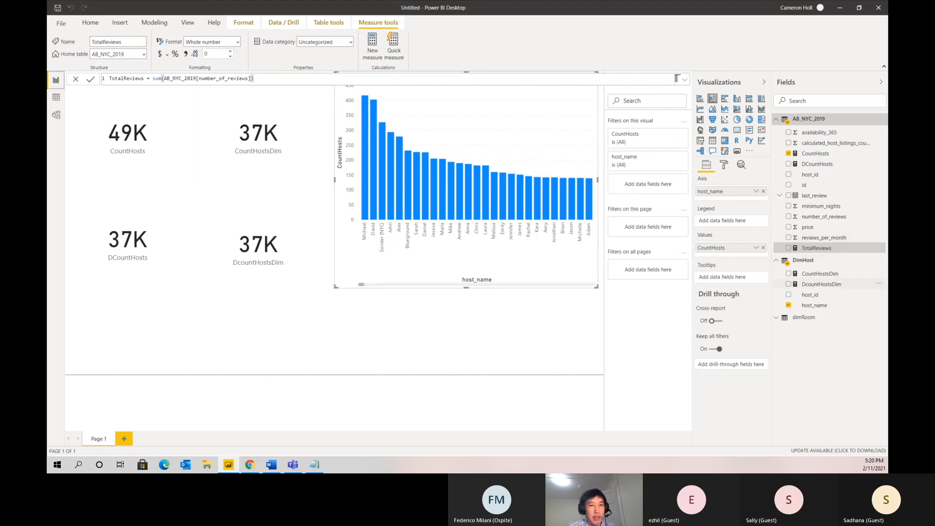
Create the measure AverageReviews = Average(AB_NYC_2019[number_of_reviews]) in the AB_NYC_2019 table.
click(881, 248)
click(867, 267)
text(Avera)
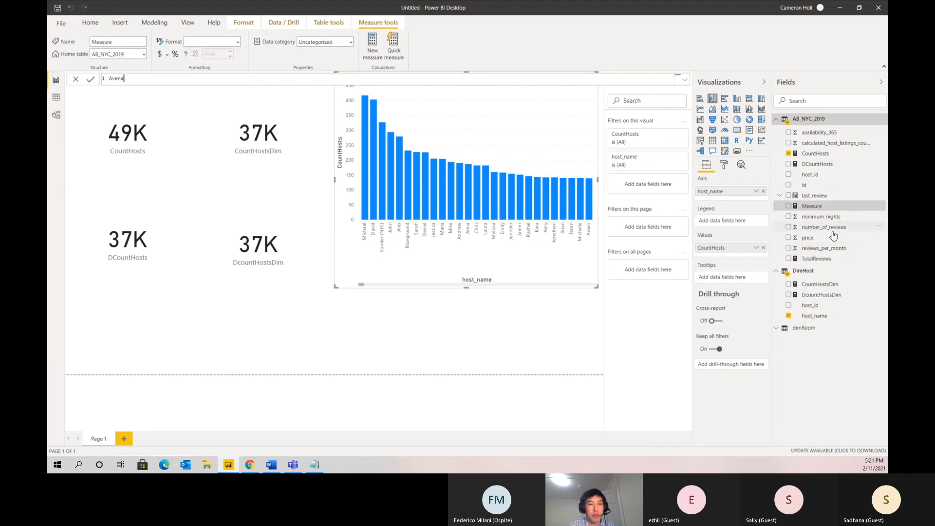
text(geReviews = Average(A)
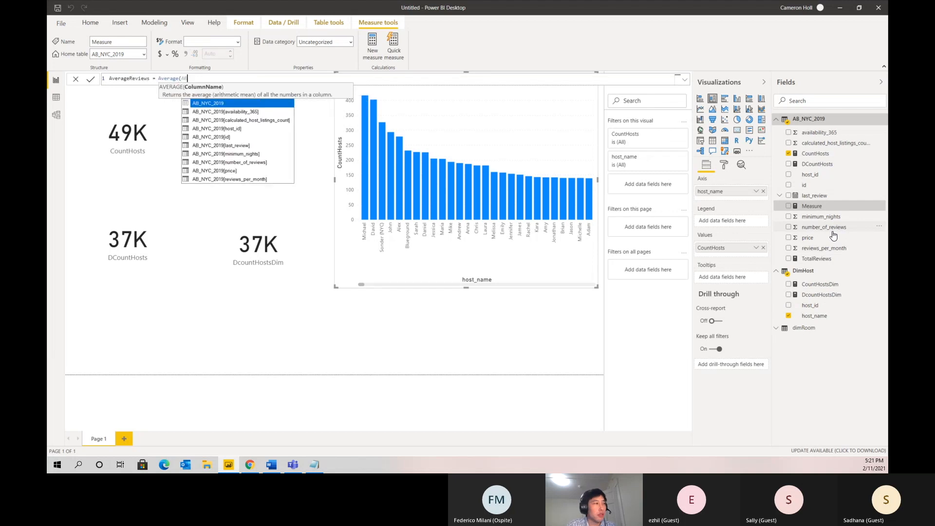
text(B)
key(Down)
key(Down)
key(Down)
key(Down)
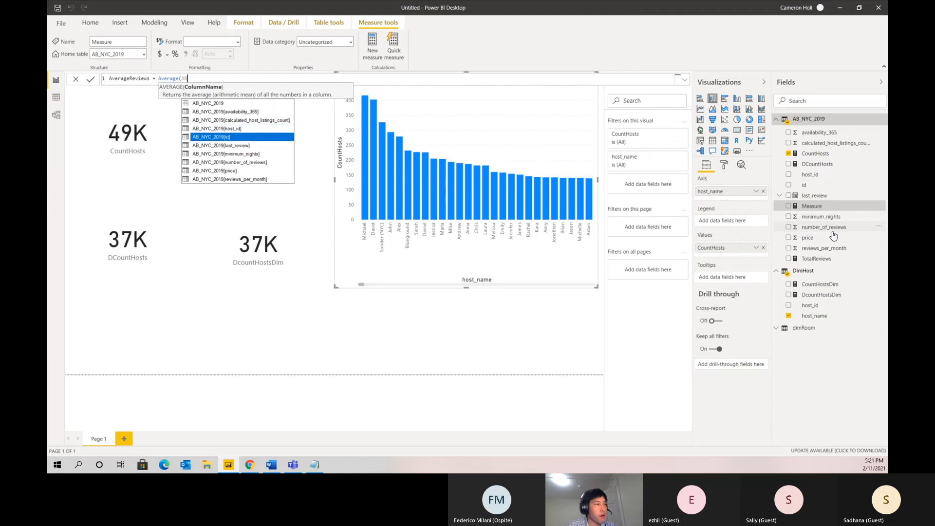
key(Down)
key(Down)
key(Down)
key(Tab)
text())
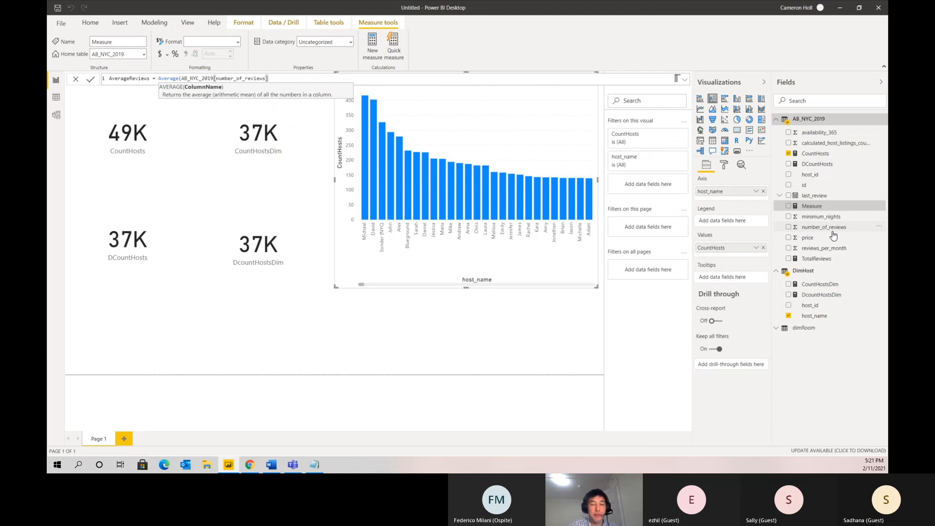
key(Return)
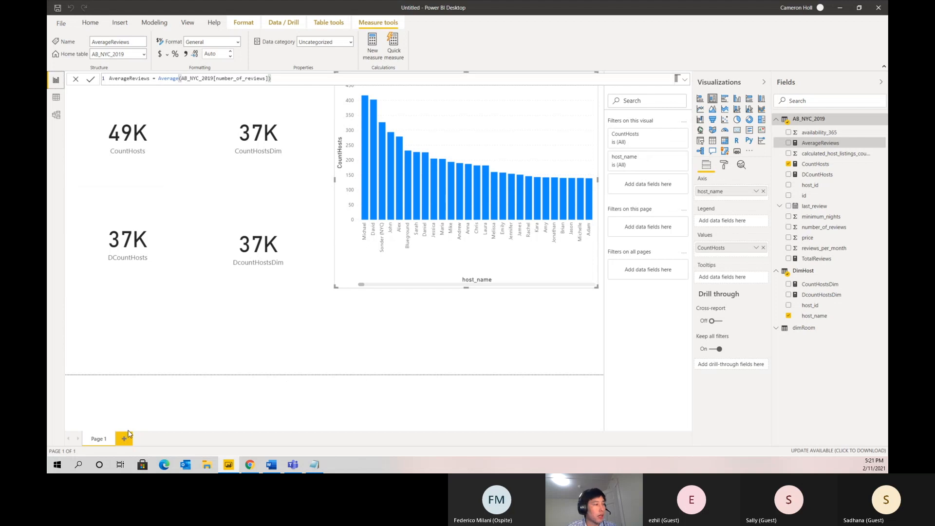
Add a second report page and place a table on it with DimHost host_name and the TotalReviews measure.
click(125, 438)
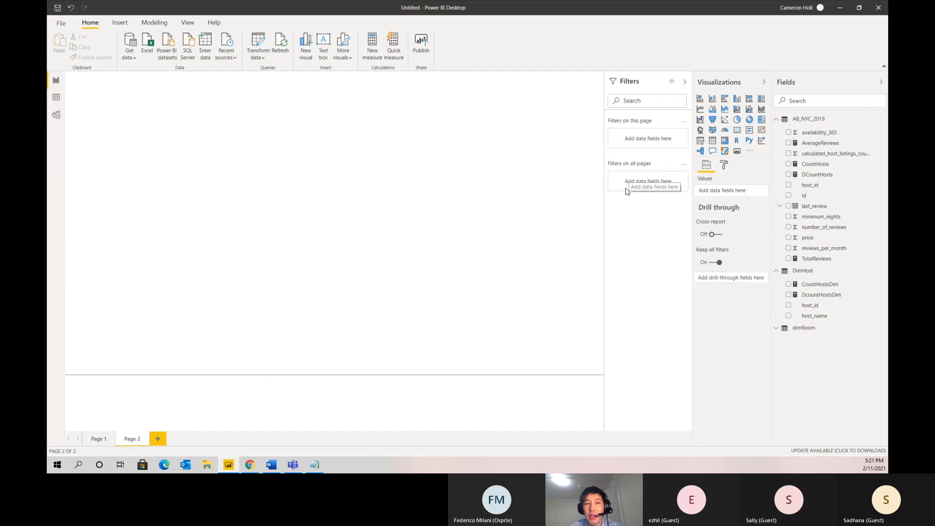
click(818, 310)
drag(818, 316, 251, 225)
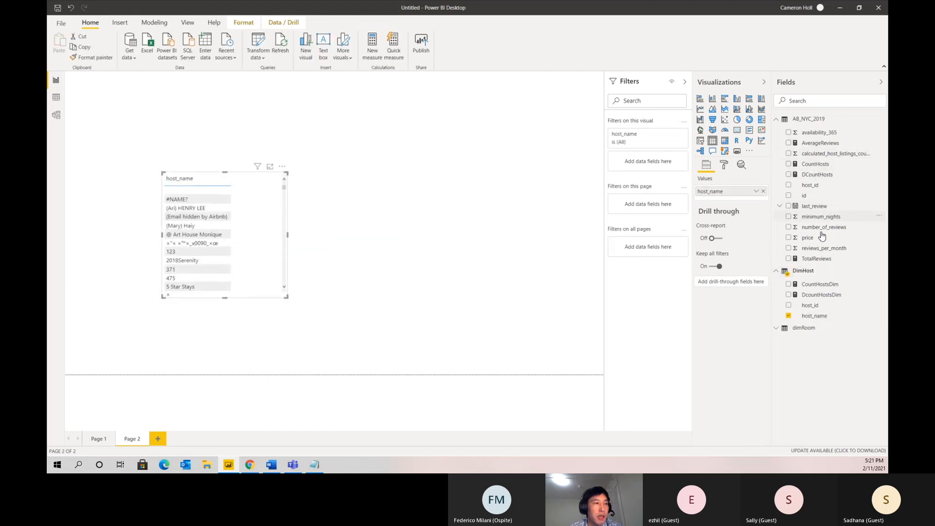
drag(807, 263, 745, 200)
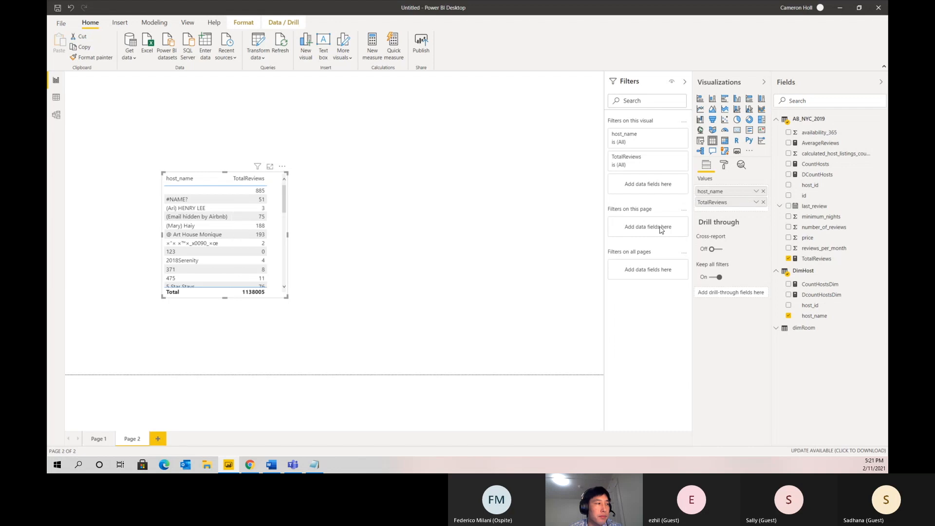
Convert the host_name table to a clustered column chart, widen it, and move it to the page's upper-left area.
click(736, 99)
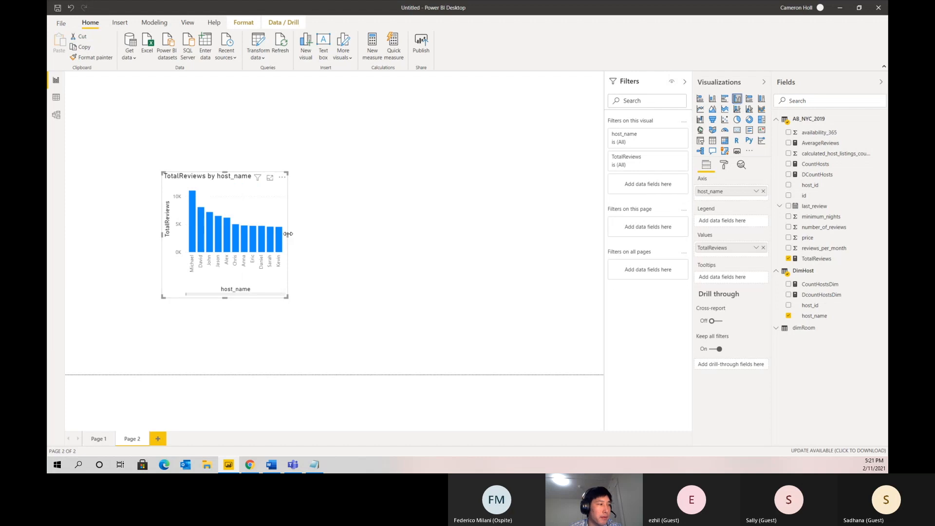
drag(289, 234, 444, 234)
drag(344, 188, 280, 104)
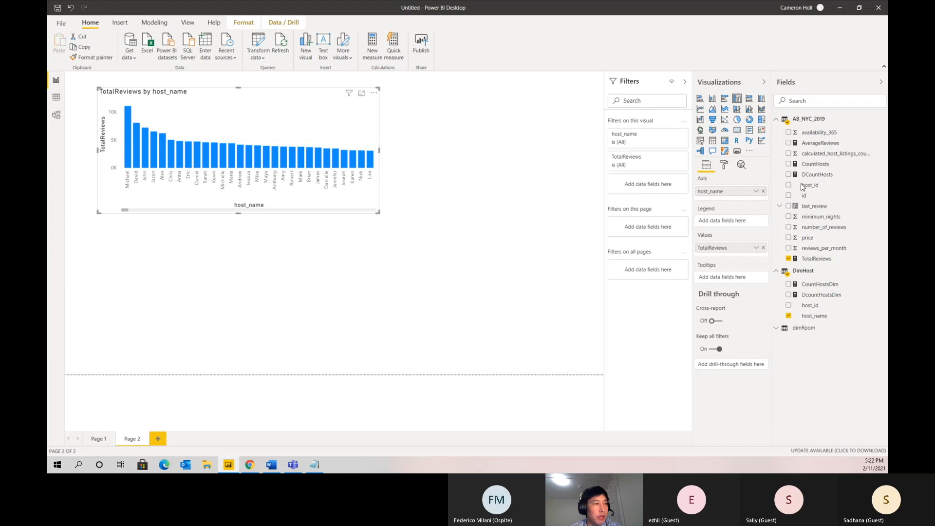
Add a TotalReviews card beside the chart and a clustered column chart of AverageReviews by host_name below it.
drag(676, 241, 467, 151)
click(737, 131)
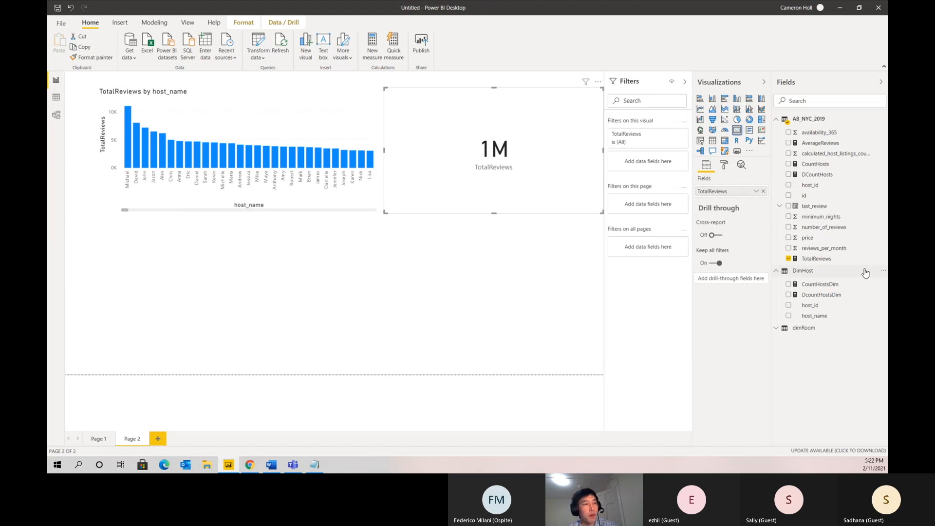
drag(473, 207, 236, 313)
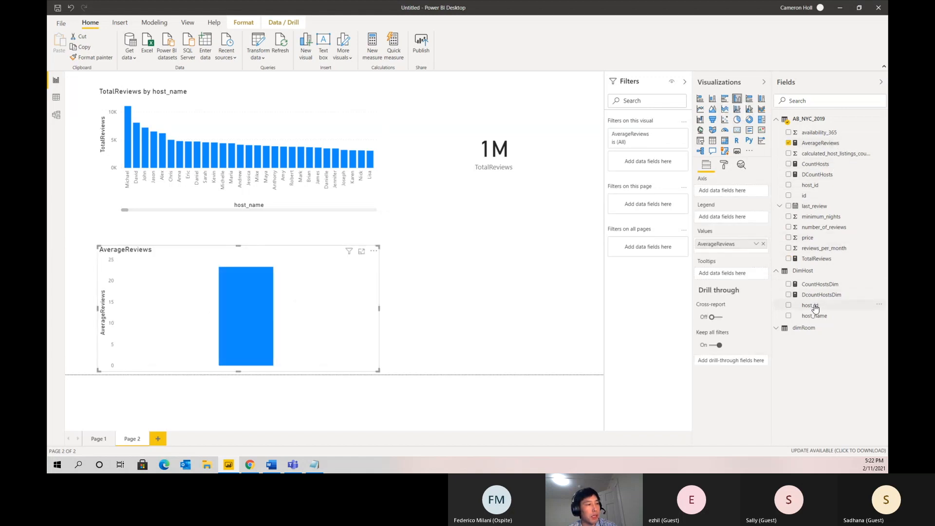
drag(815, 315, 720, 192)
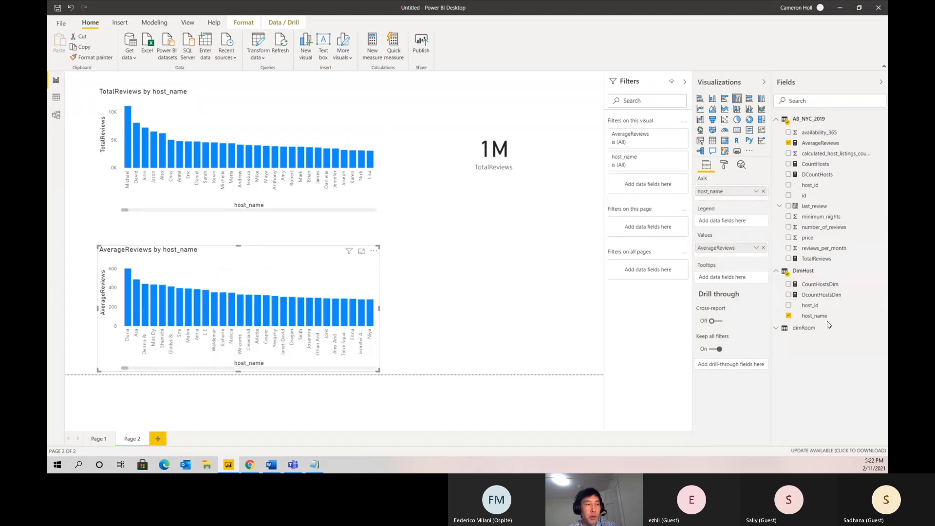
Create the measure AverageReviewsCalc = divide([TotalReviews], [CountHosts]) in the AB_NYC_2019 table.
click(880, 209)
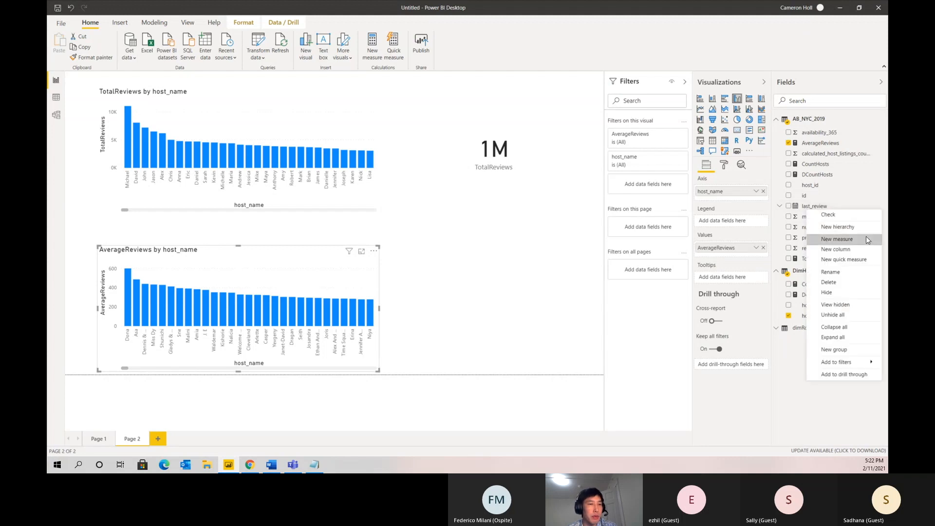
click(885, 244)
text(A)
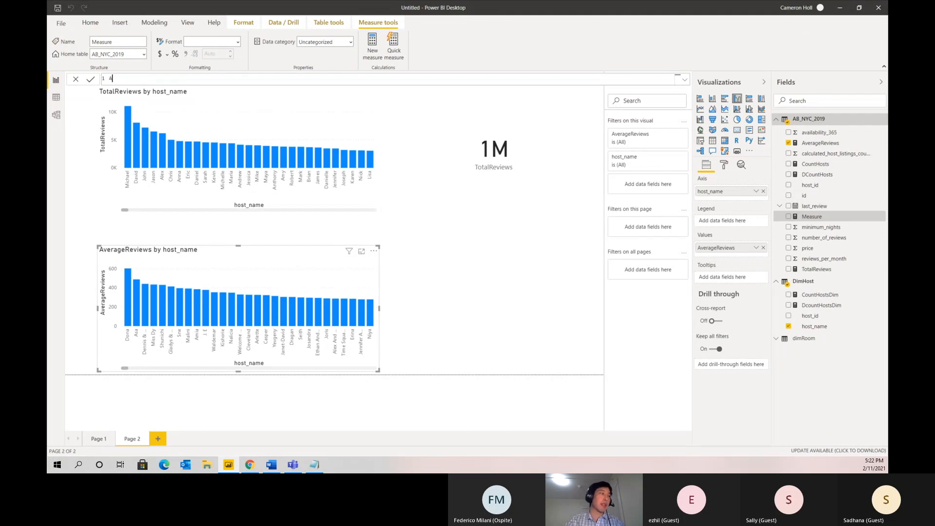
text(verageReviewsCalc =)
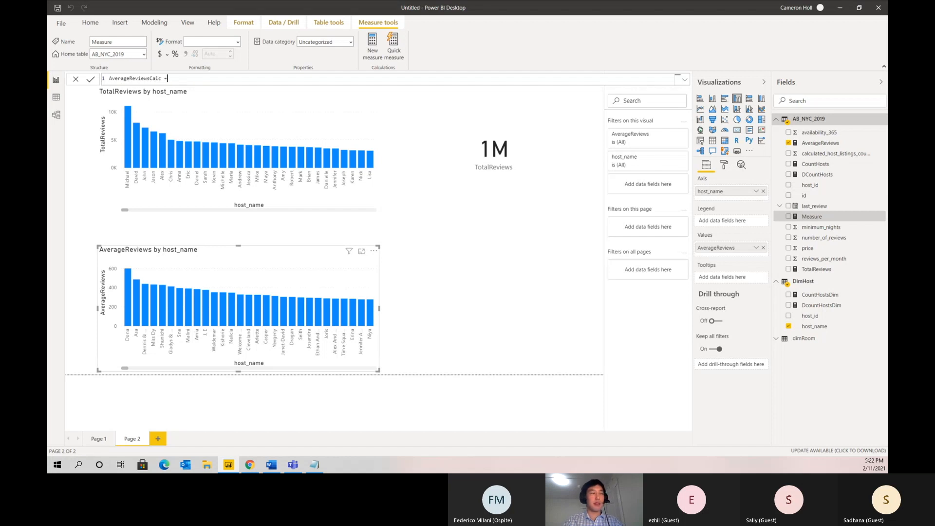
text( divide(Total)
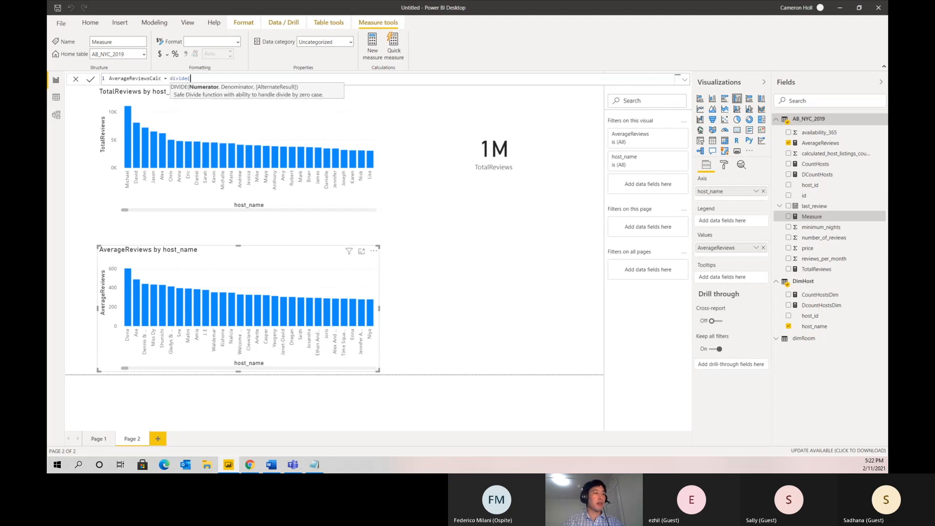
key(Down)
key(Down)
key(Tab)
text(, [CountHo)
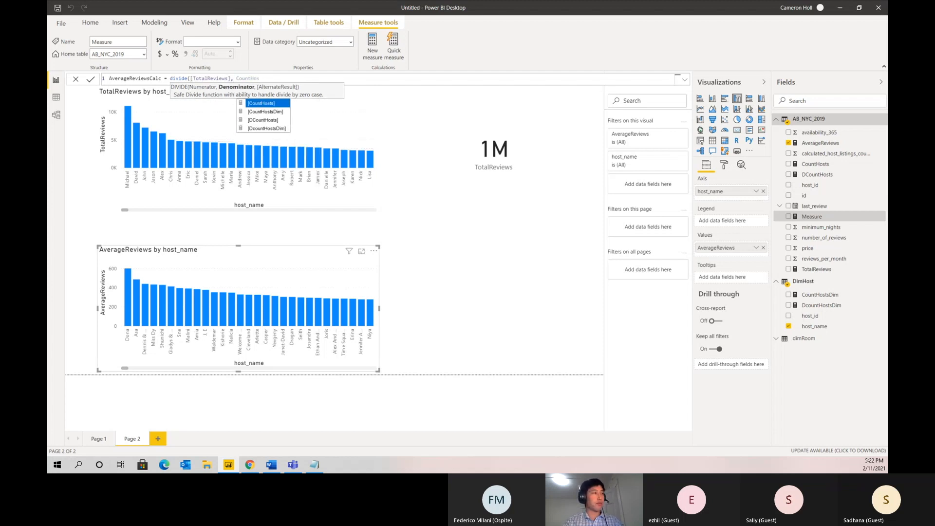
text(s)
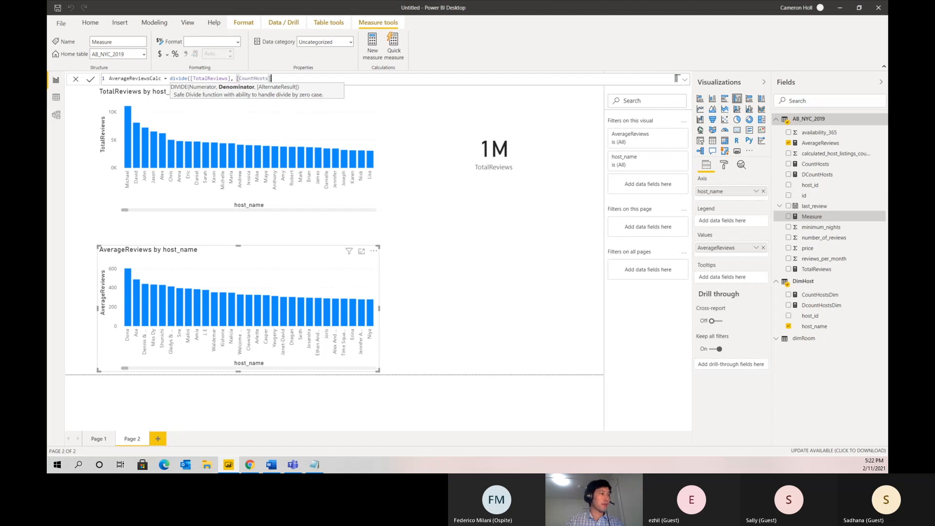
key(Tab)
text())
key(Return)
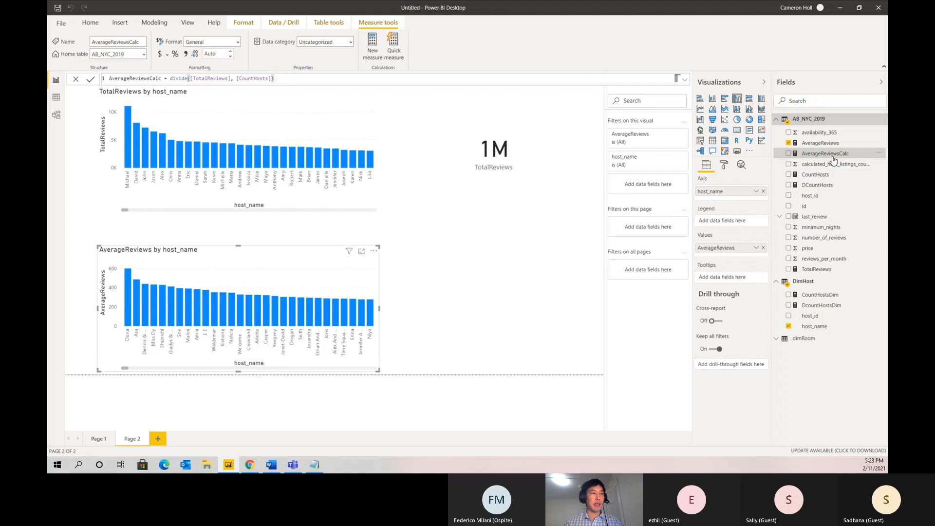
Add AverageReviewsCalc to the AverageReviews chart's values and dimRoom neighbourhood to its axis above host_name.
drag(833, 160, 755, 251)
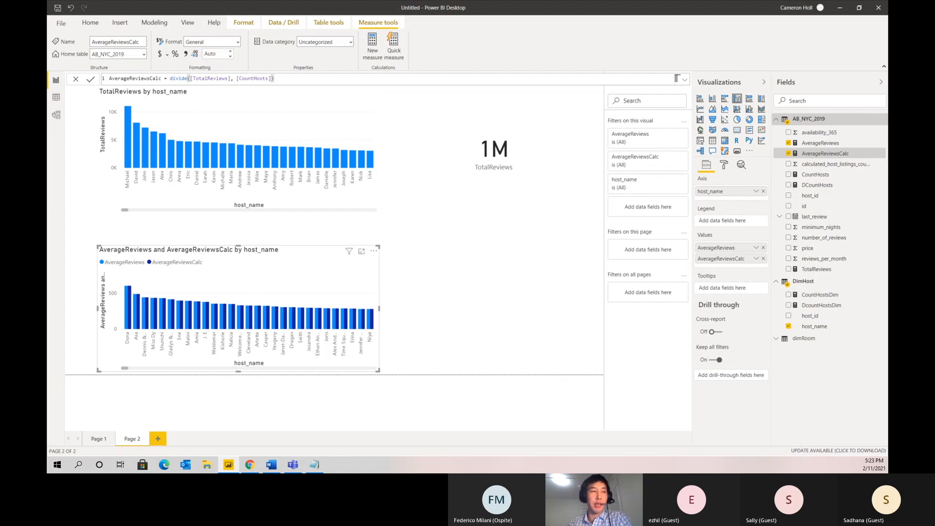
click(831, 338)
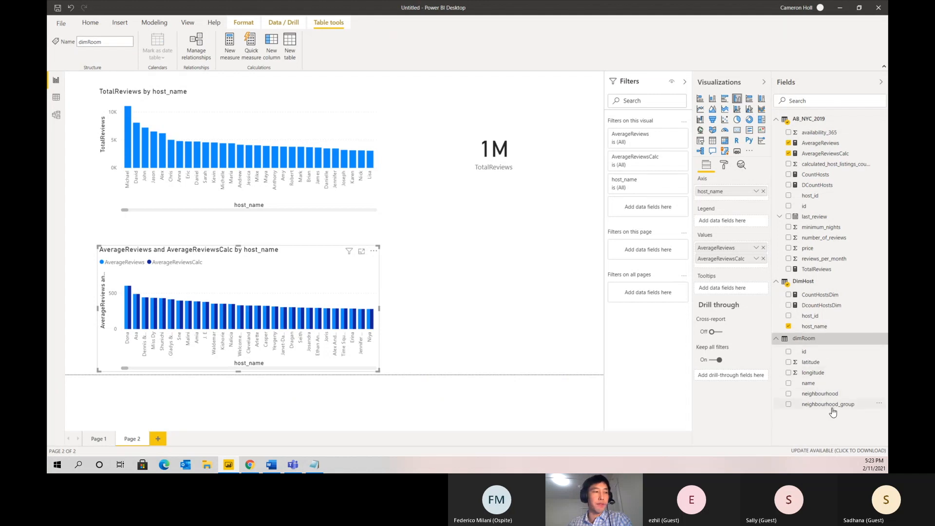
drag(829, 395, 736, 190)
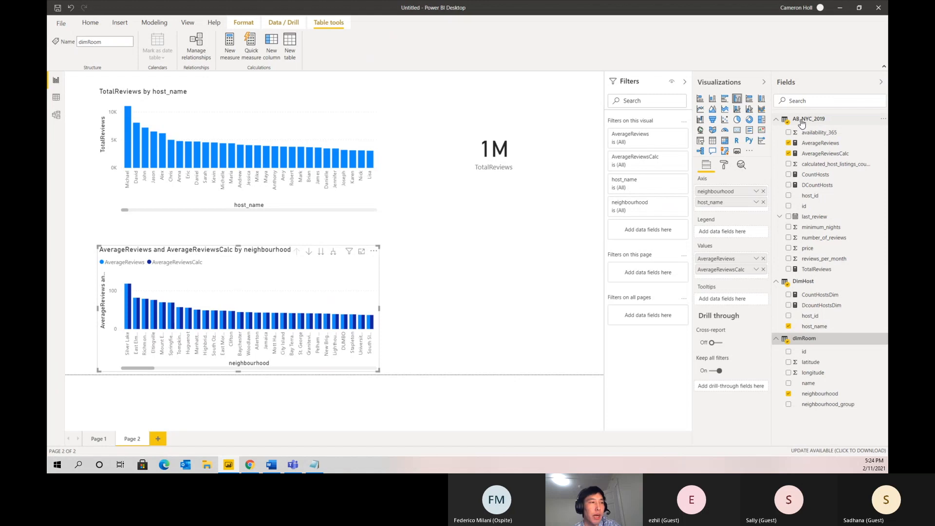
Create the measure MaxPrice = max(AB_NYC_2019[price]) in the AB_NYC_2019 table.
click(883, 120)
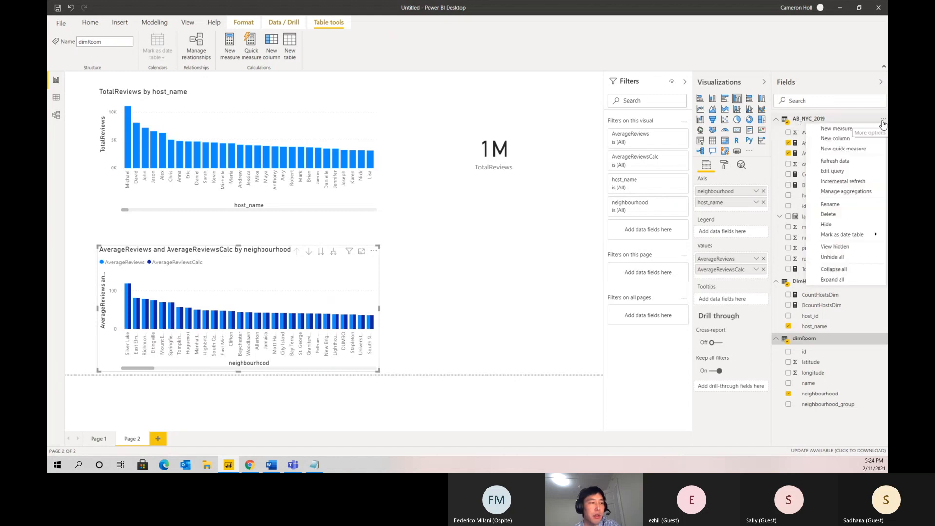
click(867, 131)
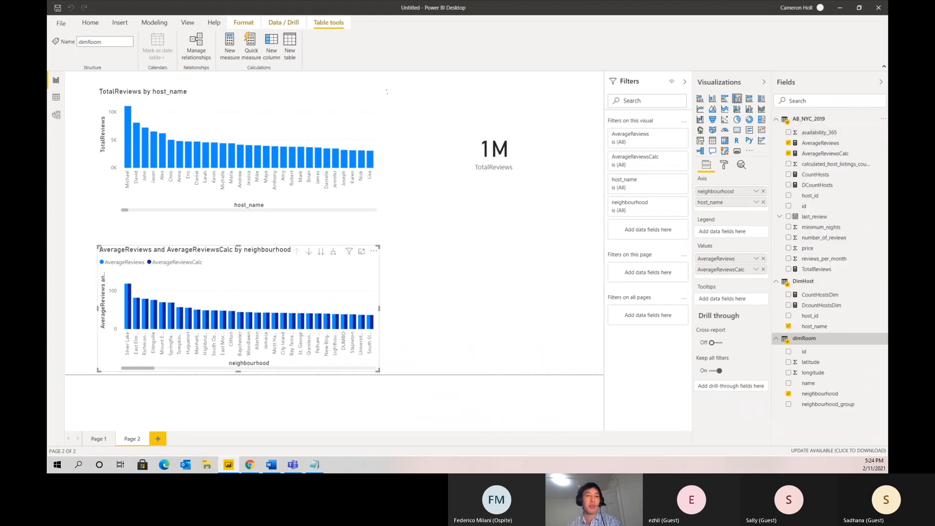
text(MaxPrice = max(a)
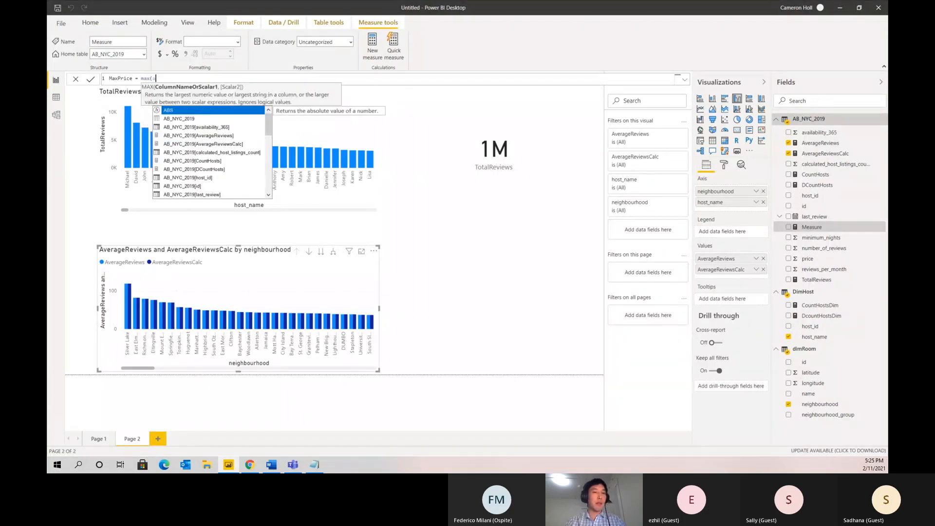
text(b_nyc)
key(Down)
key(Down)
key(Down)
key(Down)
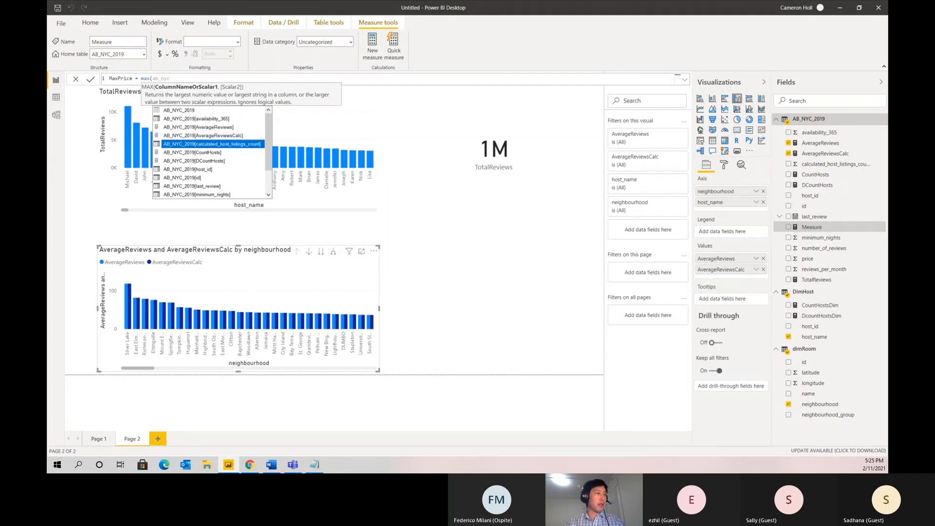
key(Down)
key(Down)
key(Down)
key(Down)
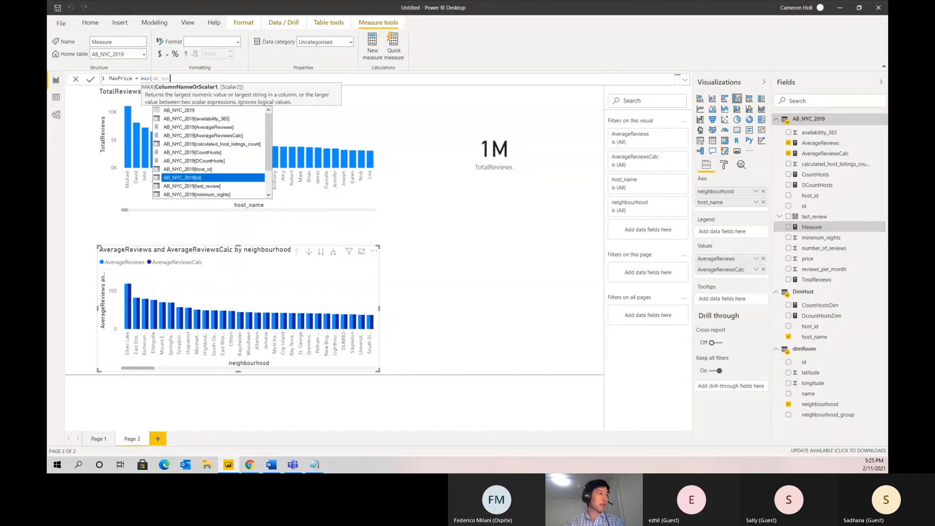
key(Down)
key(Down)
key(Down)
key(Down)
key(Down)
key(Down)
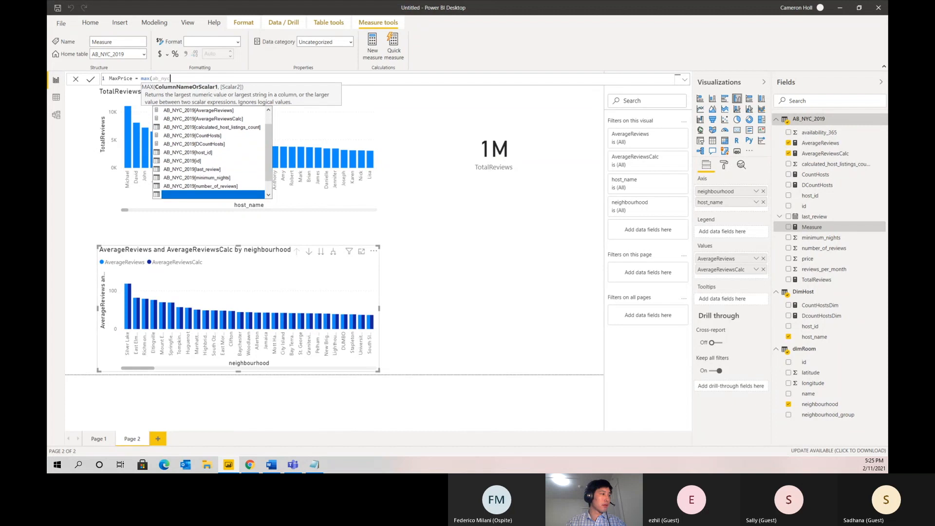
key(Up)
key(Up)
key(Tab)
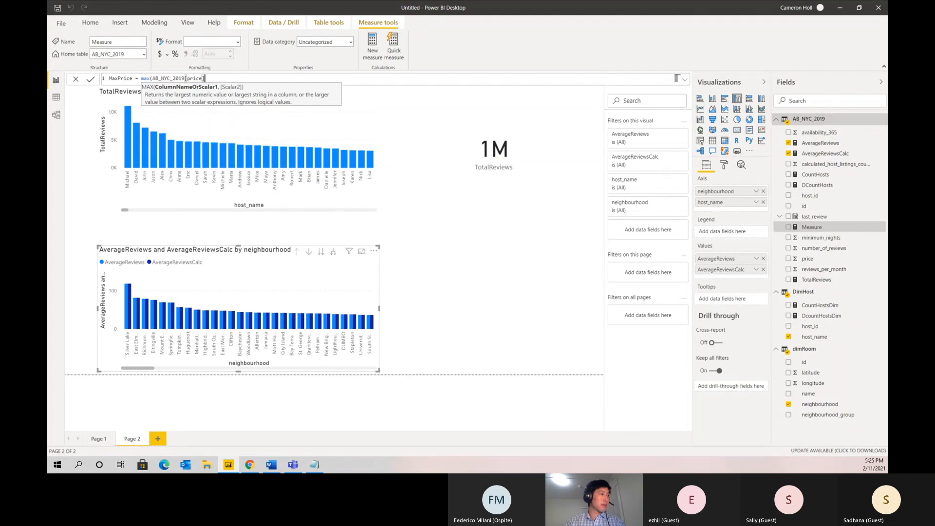
text())
key(Return)
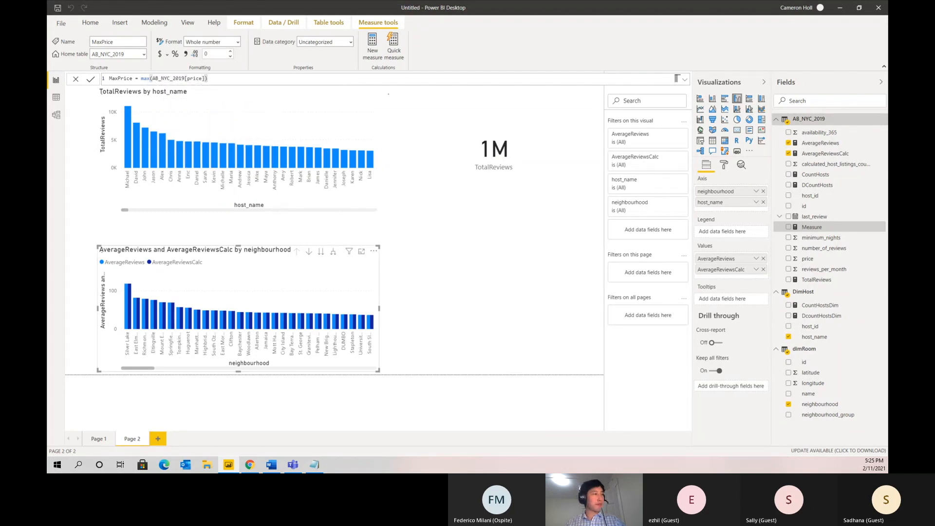
Create the measure MinPrice = min(AB_NYC_2019[price]) in the AB_NYC_2019 table from a copy of the MaxPrice formula.
click(237, 80)
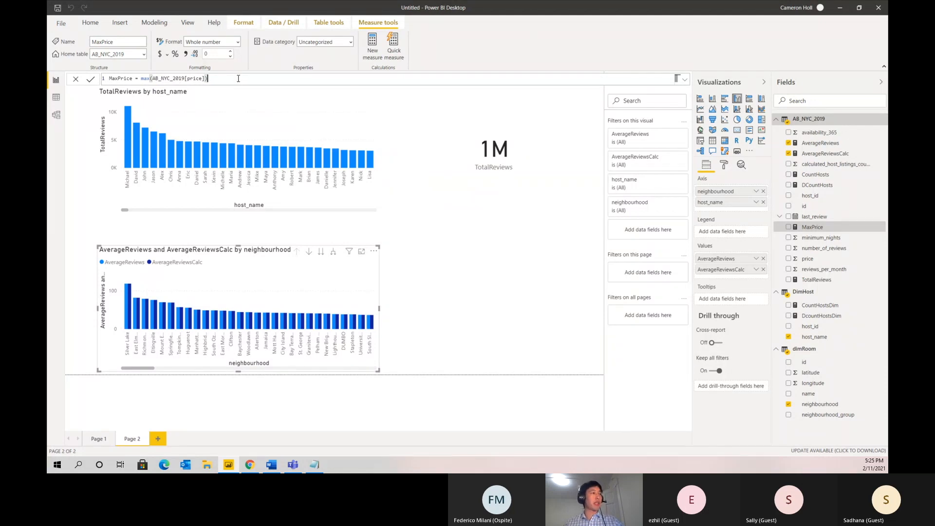
key(ctrl+a)
key(ctrl+c)
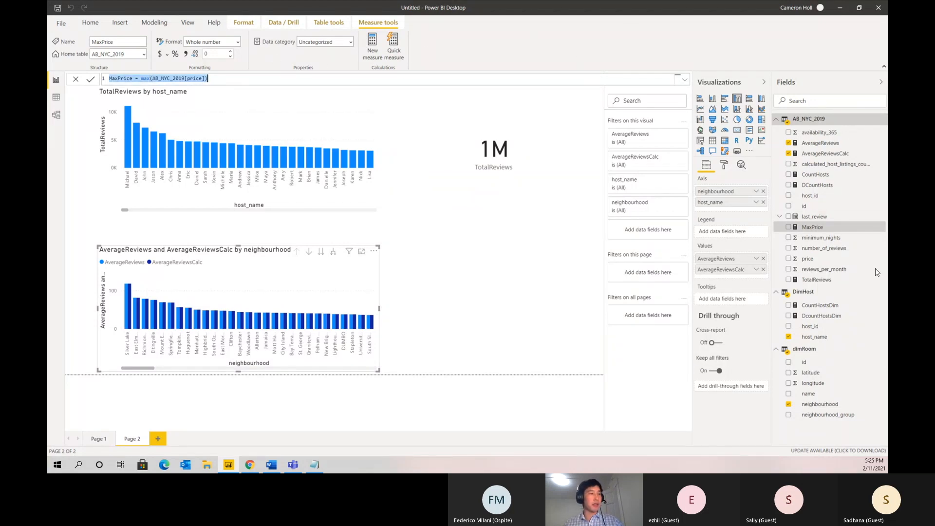
click(879, 227)
click(861, 248)
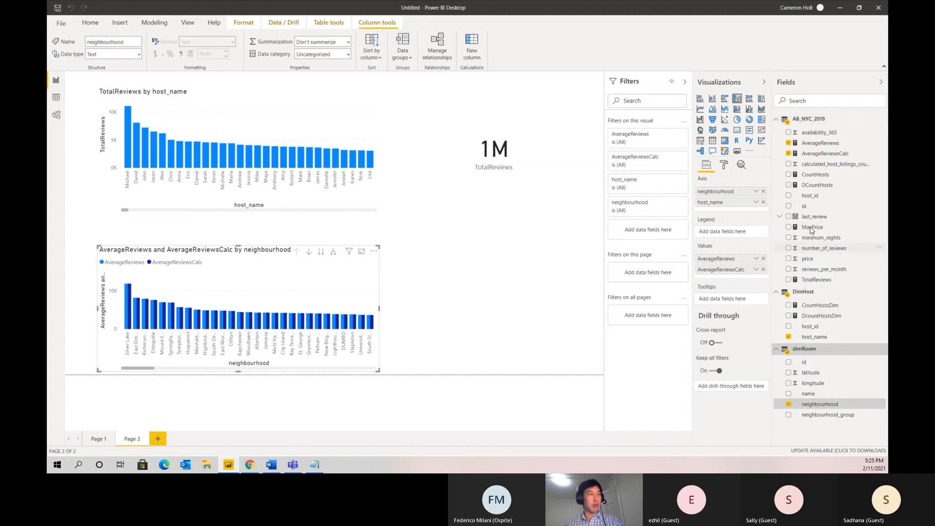
key(ctrl+v)
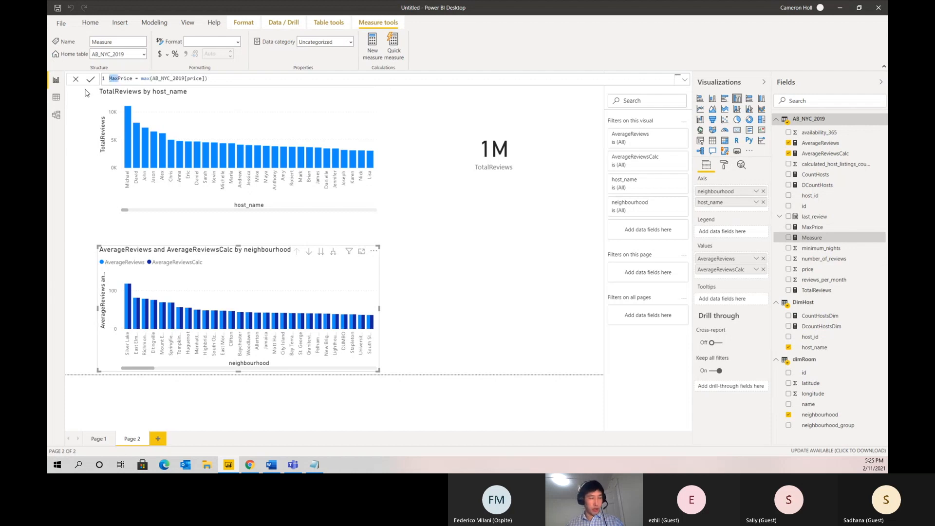
text(Min)
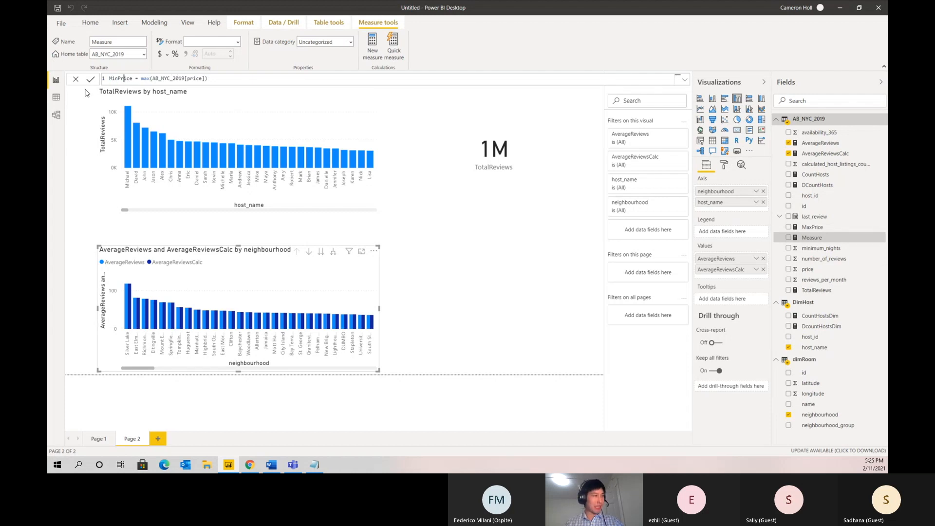
key(Right)
key(Right)
key(Right)
key(Right)
key(Right)
key(Right)
key(Right)
key(Right)
key(Right)
key(BackSpace)
key(BackSpace)
key(BackSpace)
text(min)
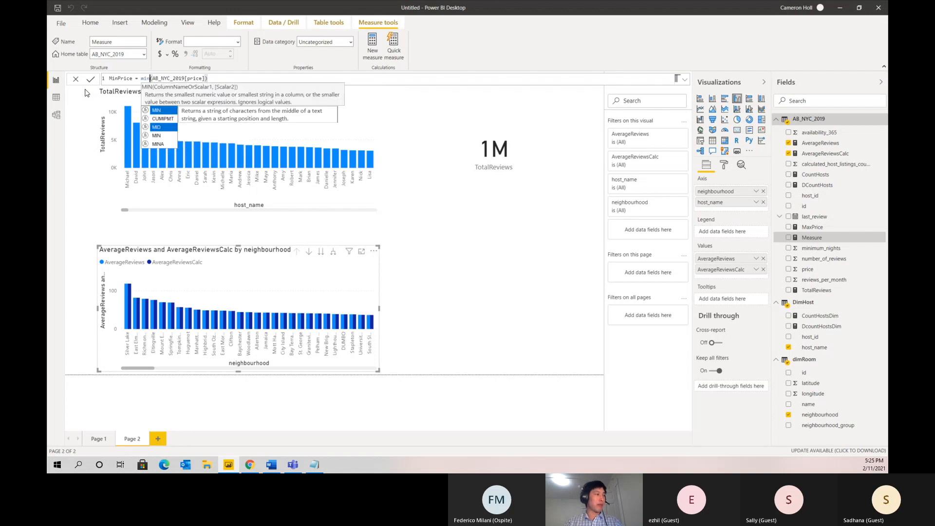
key(Right)
key(End)
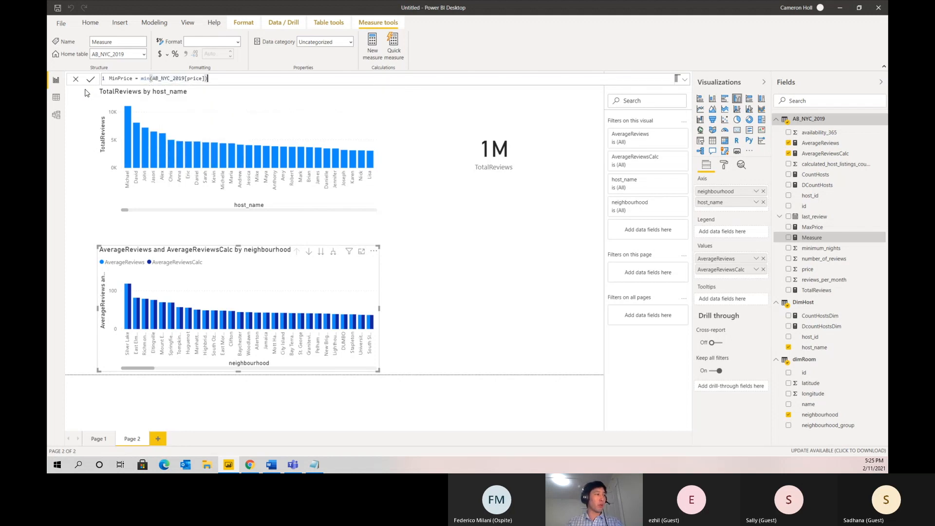
key(Return)
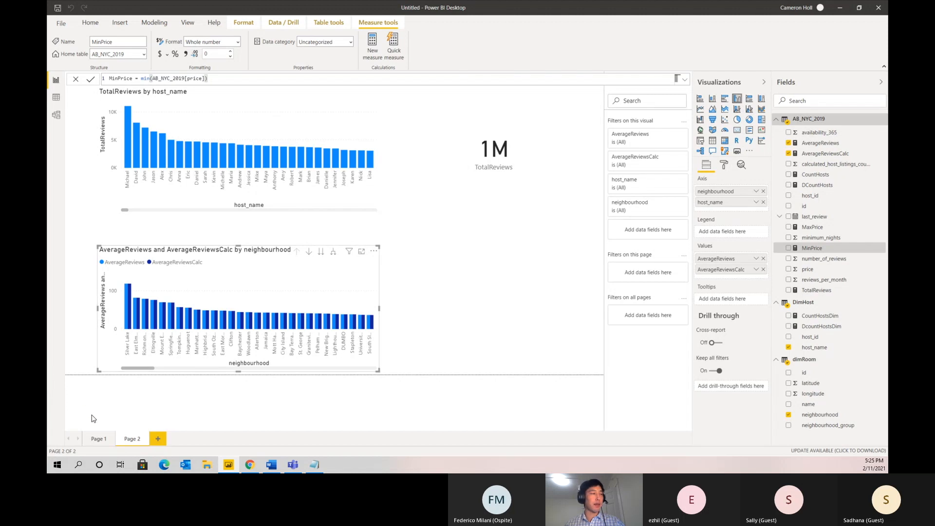
Move the average reviews chart to the page's lower-left corner and remove host_name, AverageReviews and AverageReviewsCalc from it.
drag(282, 319, 249, 321)
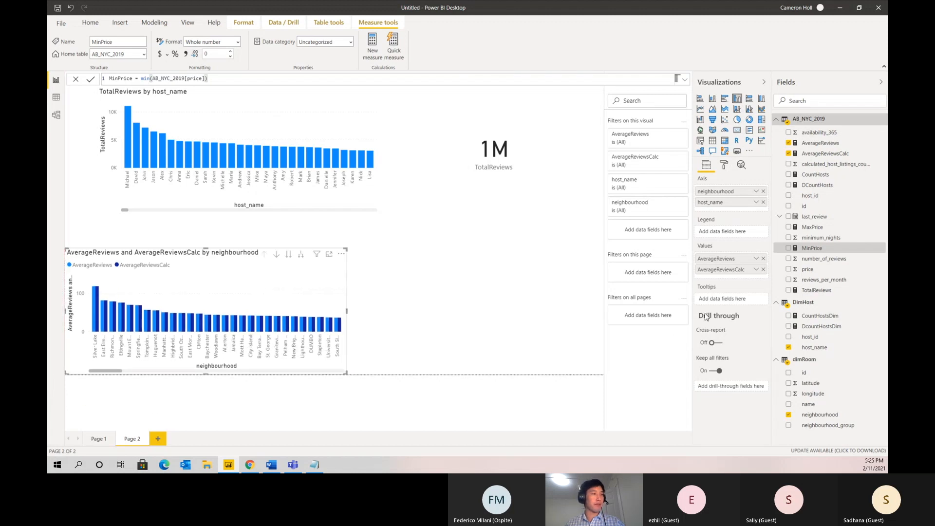
click(763, 202)
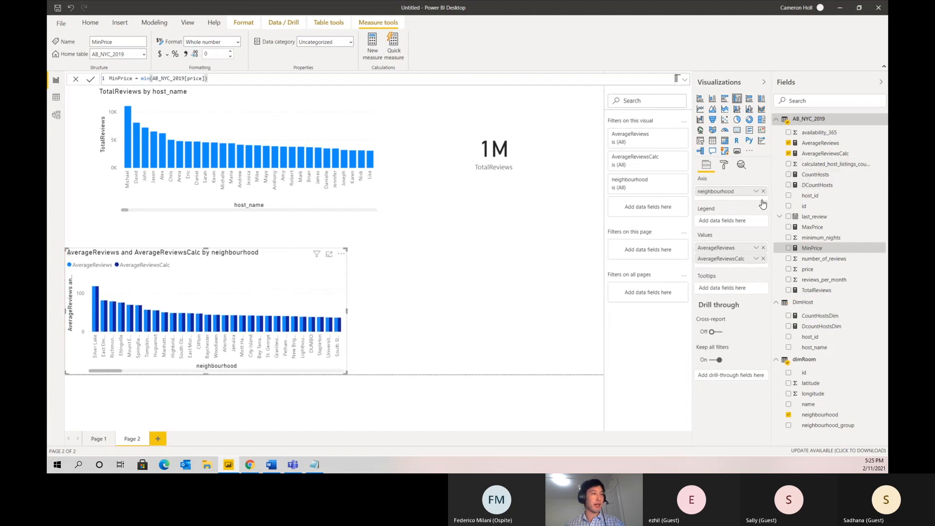
click(762, 249)
click(763, 249)
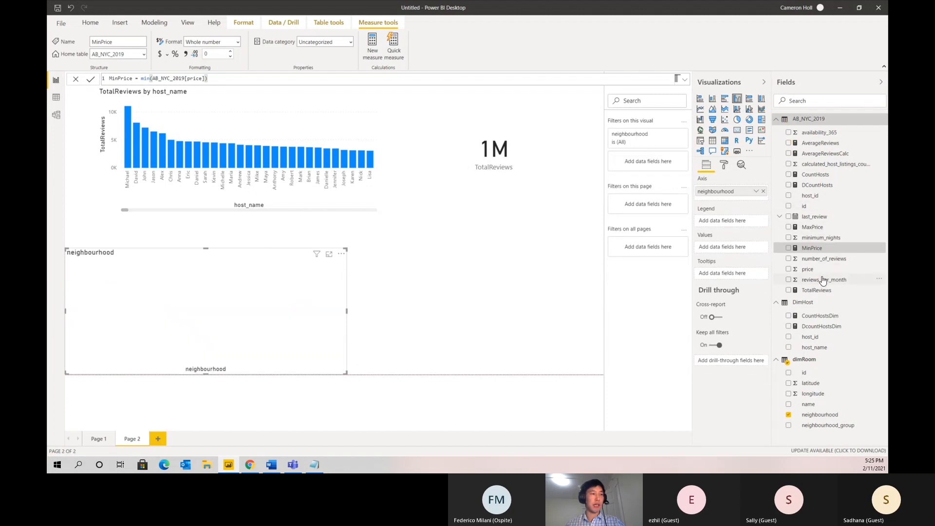
Add MaxPrice and MinPrice as the neighbourhood chart's values and convert it to a clustered bar chart.
drag(820, 230, 720, 247)
drag(835, 250, 762, 258)
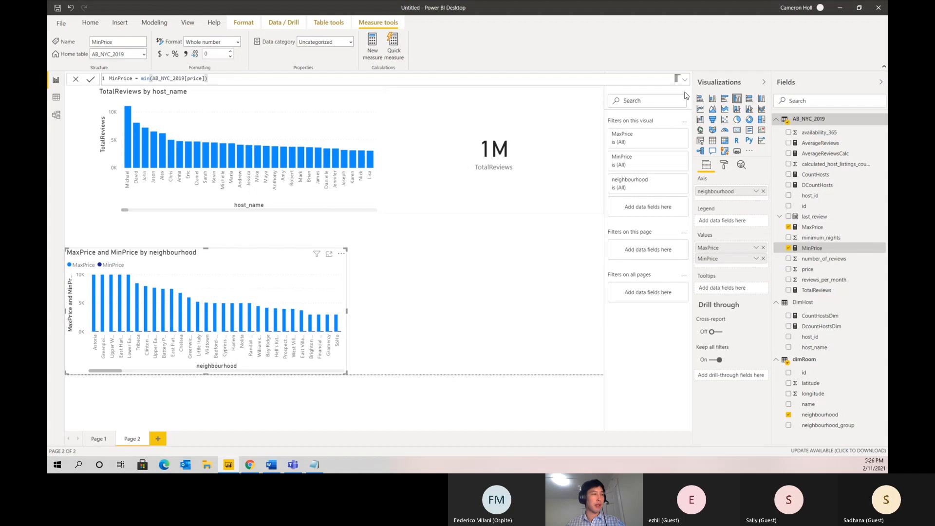
click(725, 102)
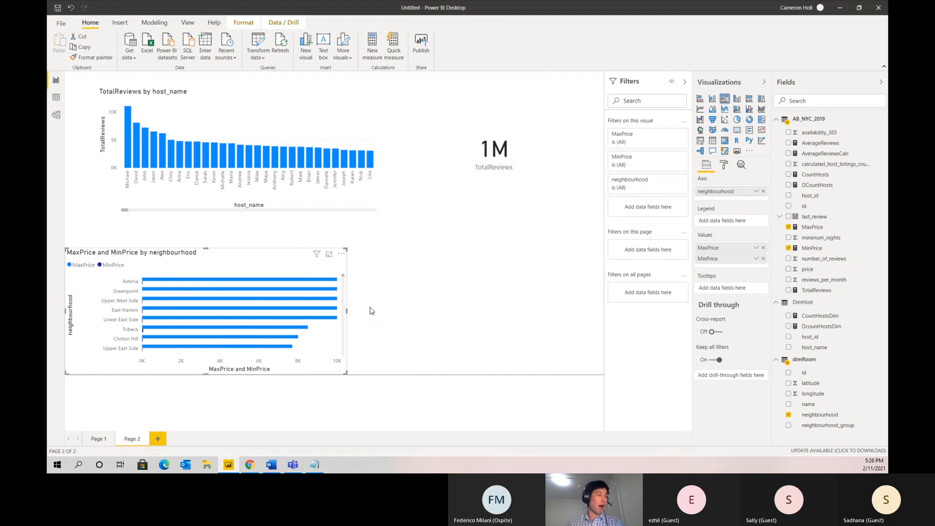
Add a compact MaxPrice card beside the bar chart and a MinPrice card directly below it.
click(815, 231)
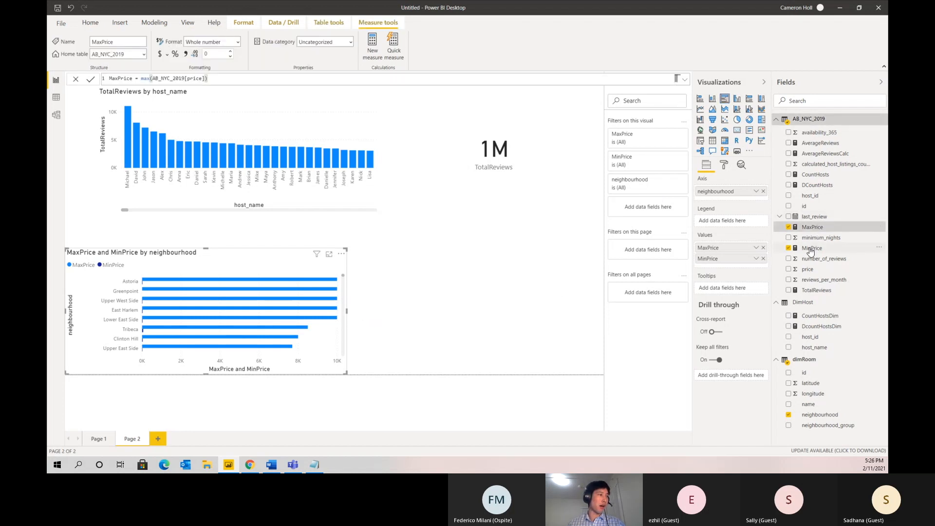
click(816, 249)
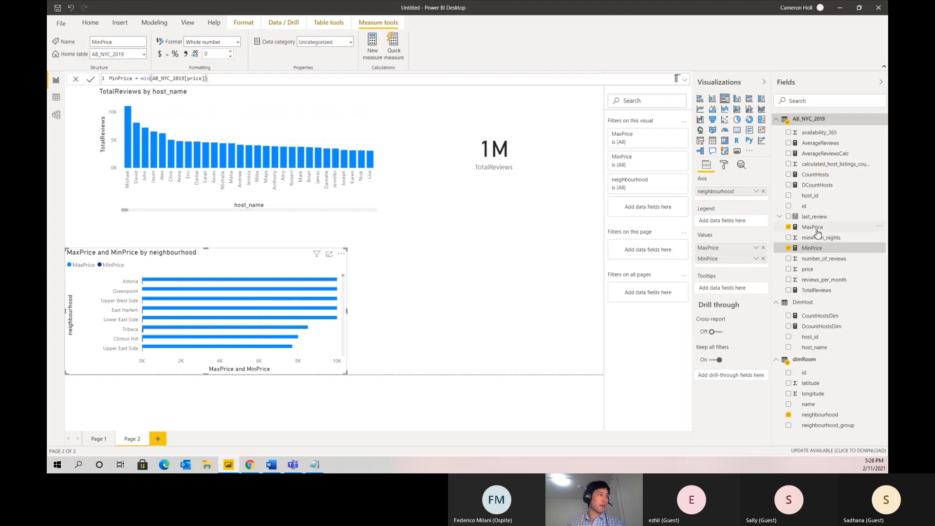
click(818, 231)
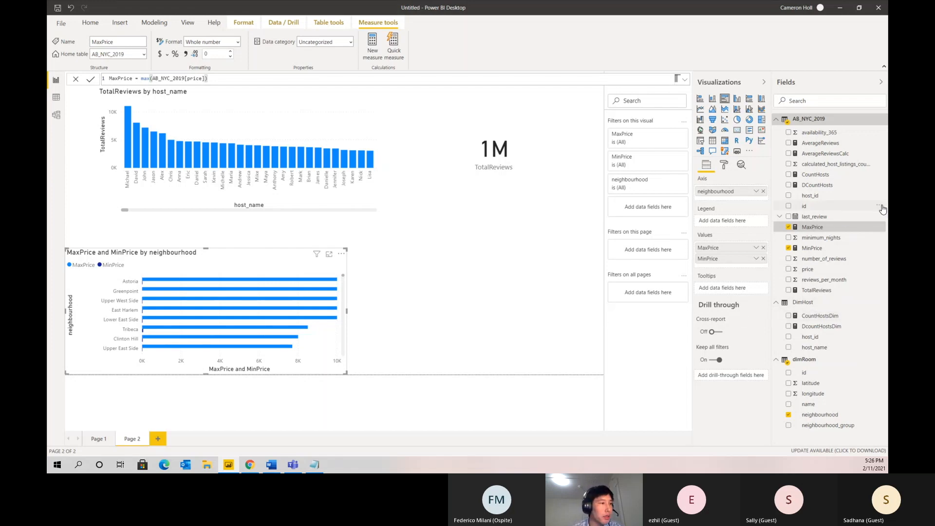
drag(813, 228, 509, 238)
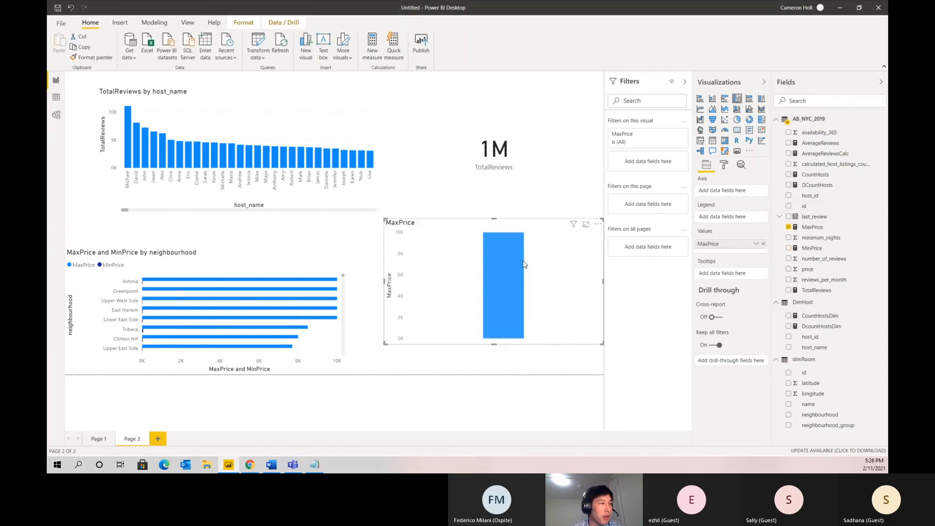
click(737, 130)
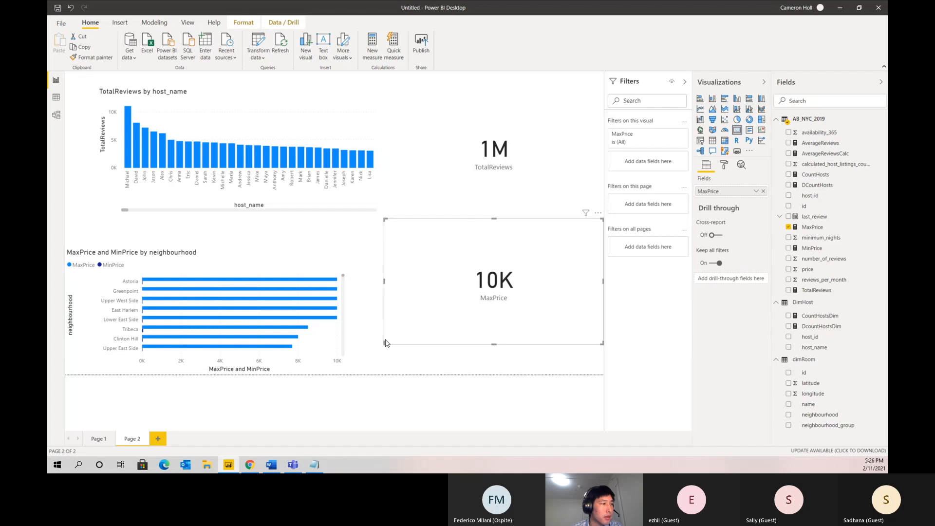
drag(385, 343, 451, 278)
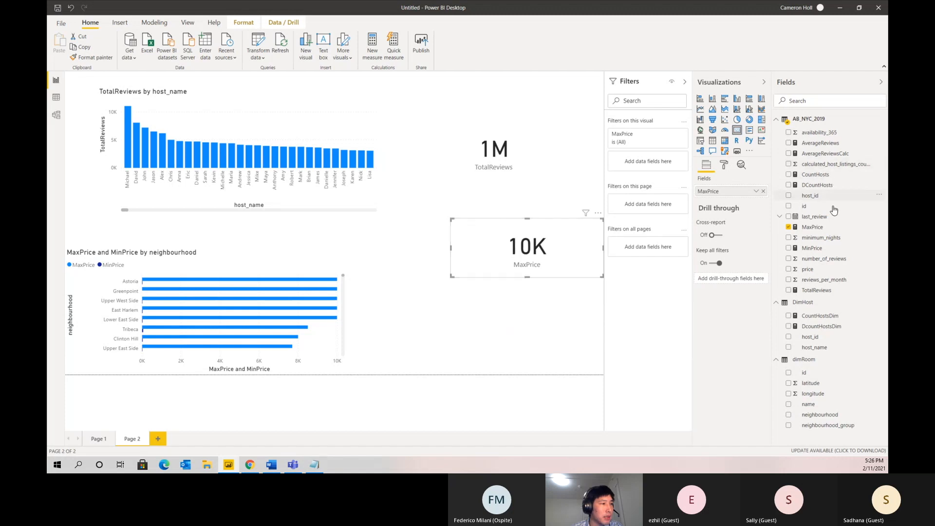
drag(830, 246, 519, 323)
click(737, 130)
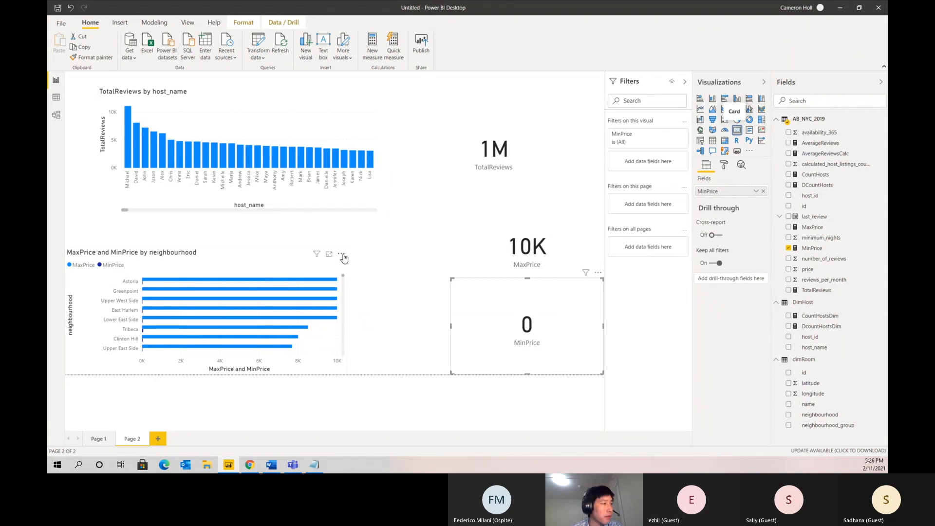
Sort the MaxPrice and MinPrice bar chart by neighbourhood in descending order.
click(342, 255)
mouse_move(390, 327)
click(422, 328)
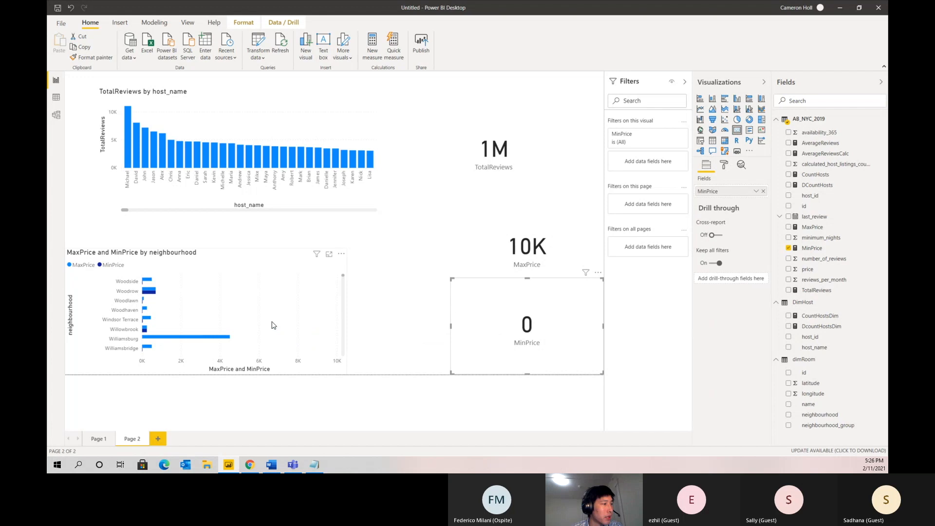
Examine the maximum and minimum prices of the neighbourhoods throughout the sorted bar chart.
scroll(234, 315, down, 5)
scroll(235, 314, up, 3)
scroll(241, 314, up, 2)
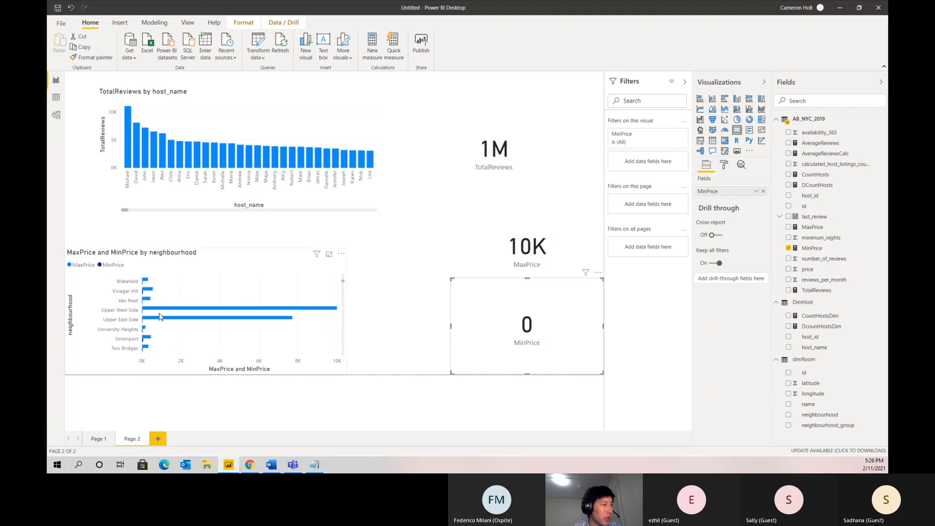
scroll(211, 321, down, 5)
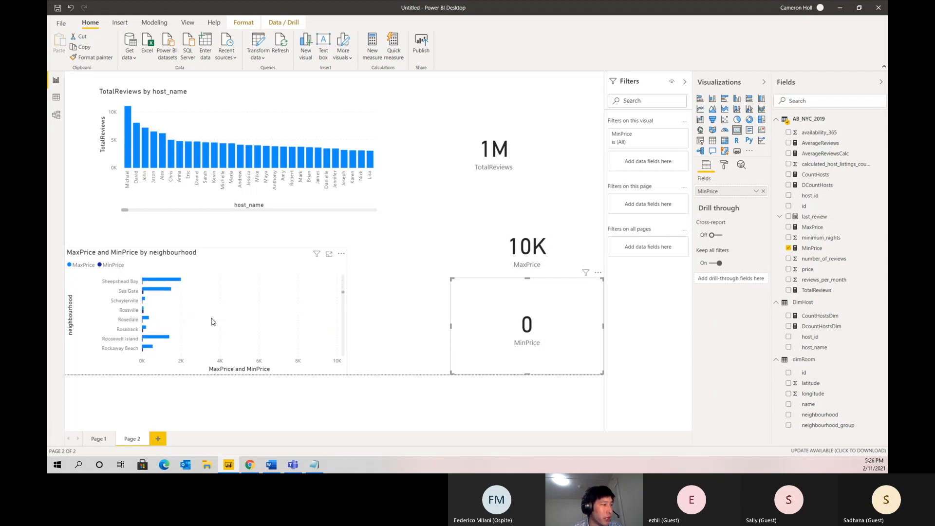
scroll(211, 321, down, 3)
scroll(211, 321, down, 8)
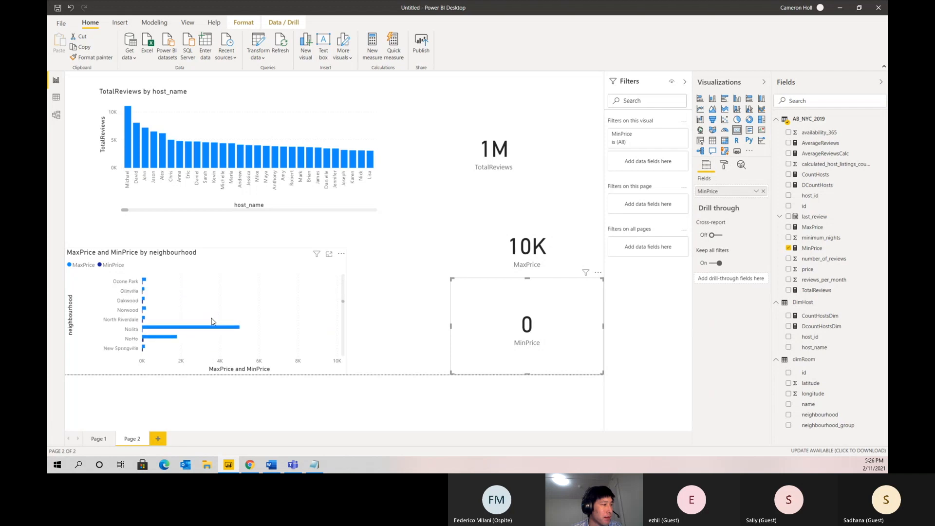
scroll(216, 319, up, 15)
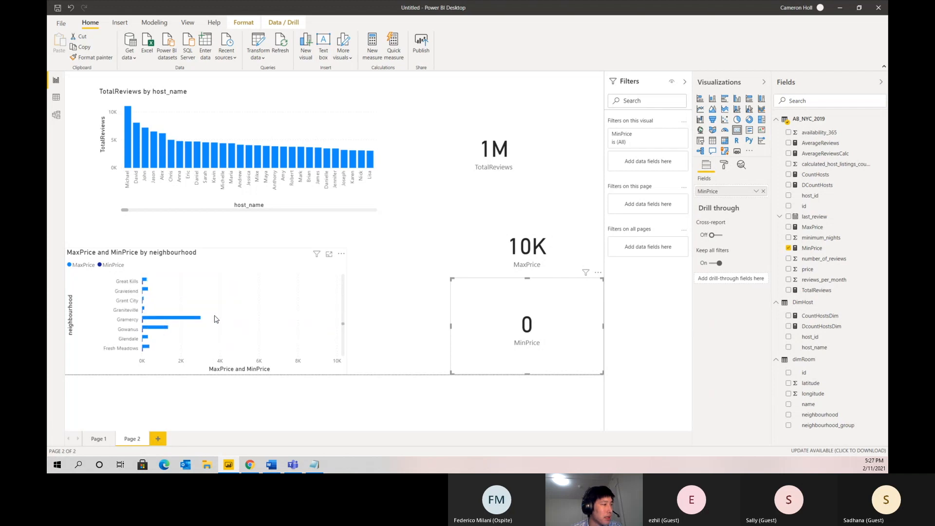
scroll(213, 304, up, 3)
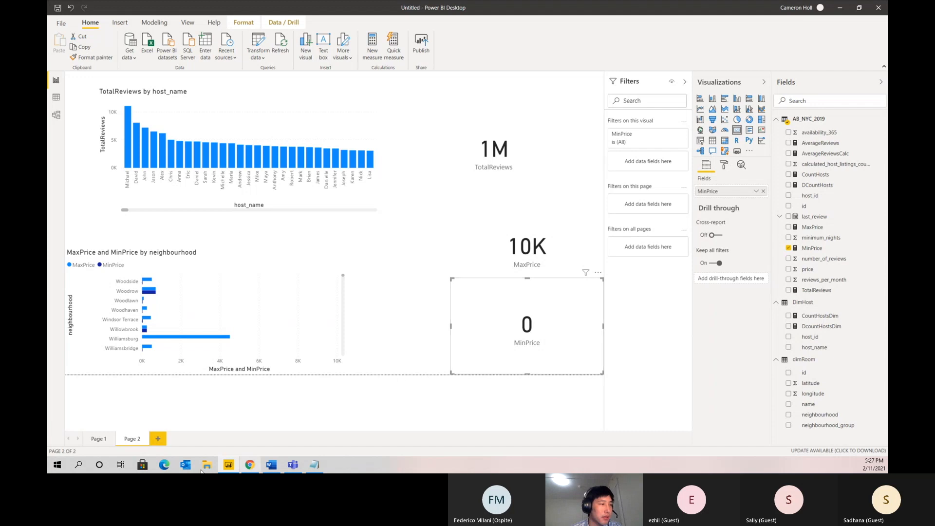
Add a new report page and begin a dimRoom measure named FirstNeighborhood with the FIRSTNONBLANK function.
click(157, 438)
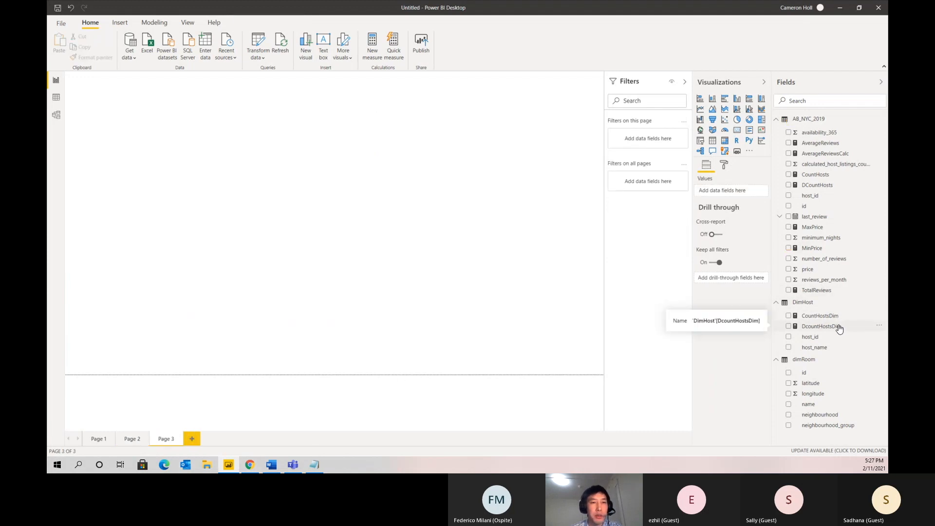
right_click(883, 361)
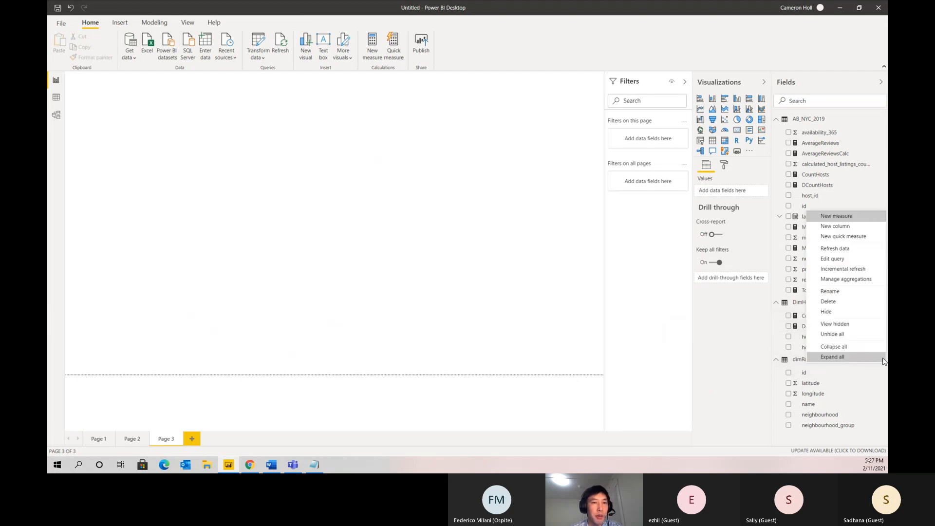
click(856, 216)
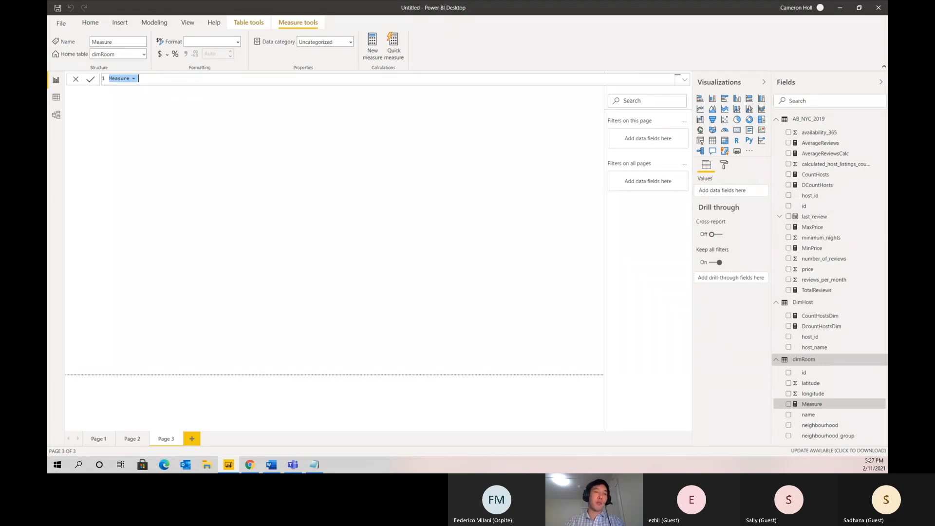
text(FirstNeighbor)
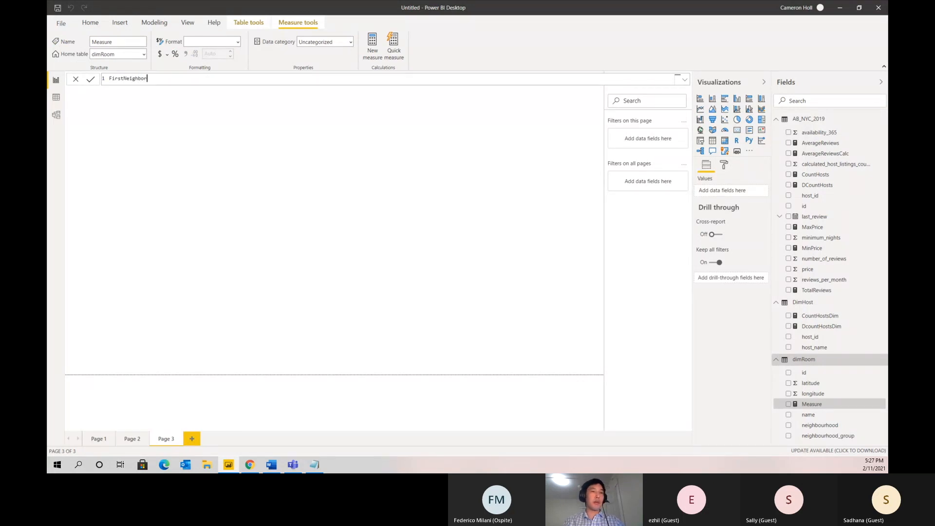
text(hood = )
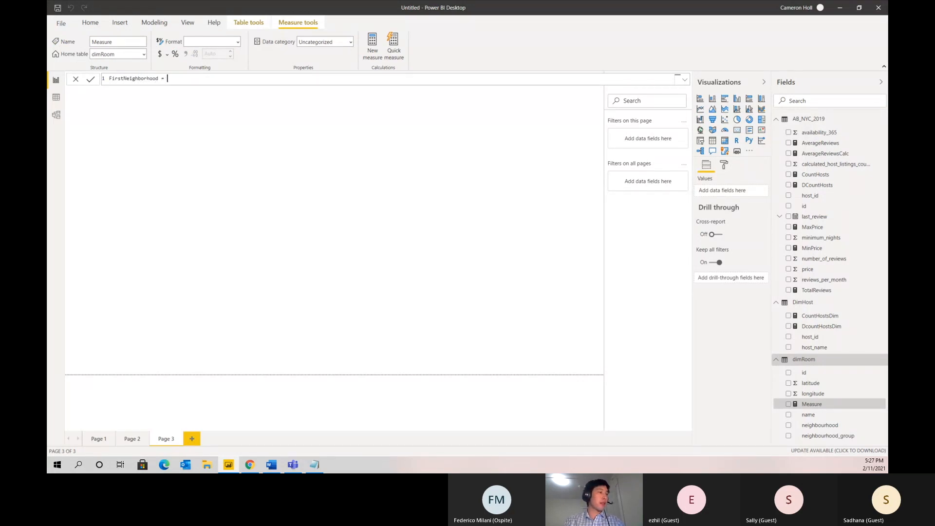
text(First)
key(Down)
key(Tab)
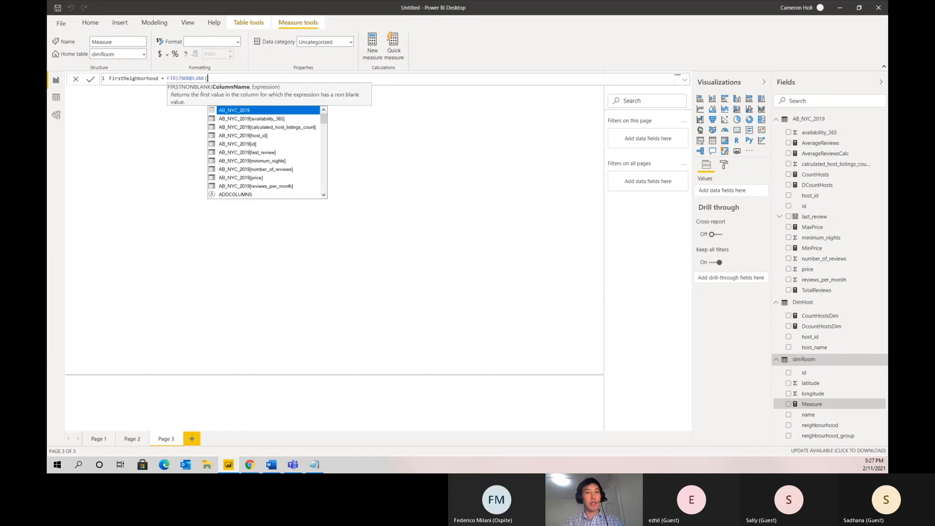
Enter dimRoom[neighbourhood] as the column argument of FIRSTNONBLANK in the FirstNeighborhood measure.
text(dim)
key(Down)
key(Down)
key(Down)
key(Down)
key(Down)
key(Down)
key(Down)
key(Down)
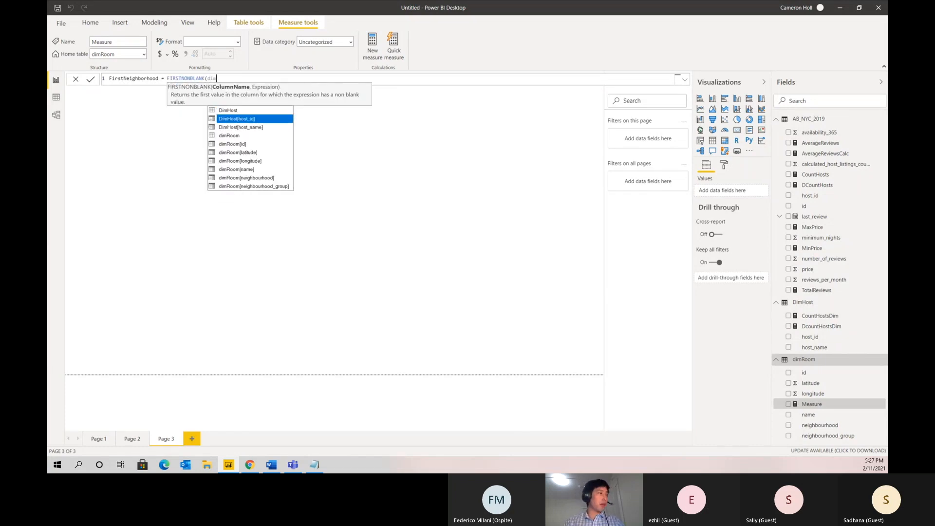
key(Tab)
Add dimRoom[neighbourhood] as the expression argument of FIRSTNONBLANK, close the formula and commit the FirstNeighborhood measure.
text(, dim)
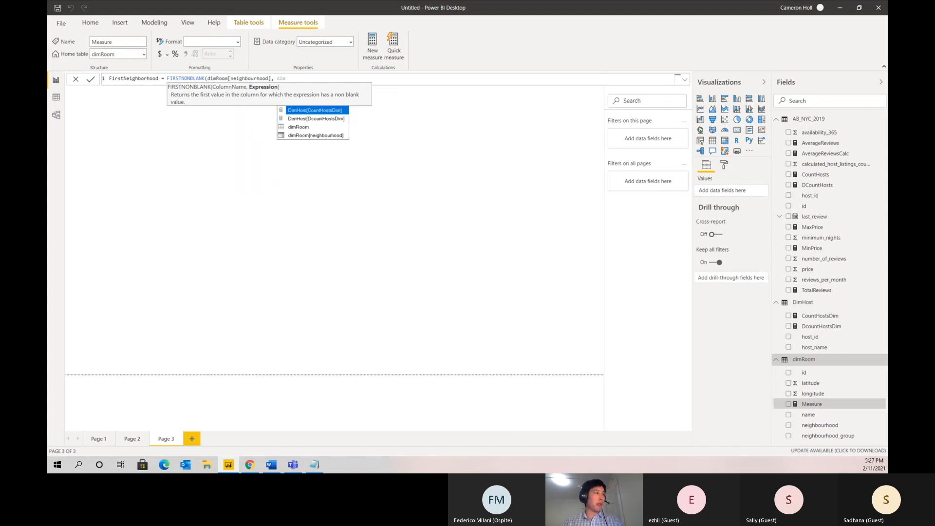
key(Down)
key(Down)
key(Down)
key(Tab)
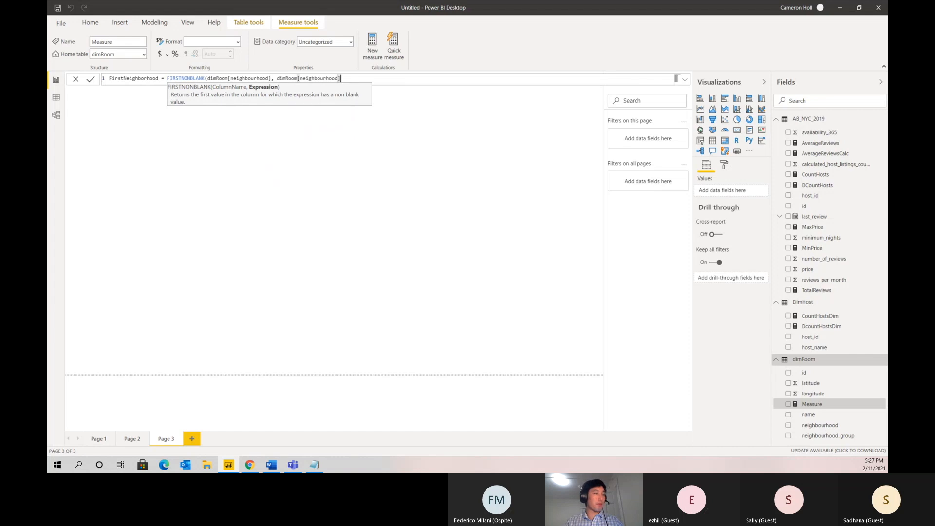
text()))
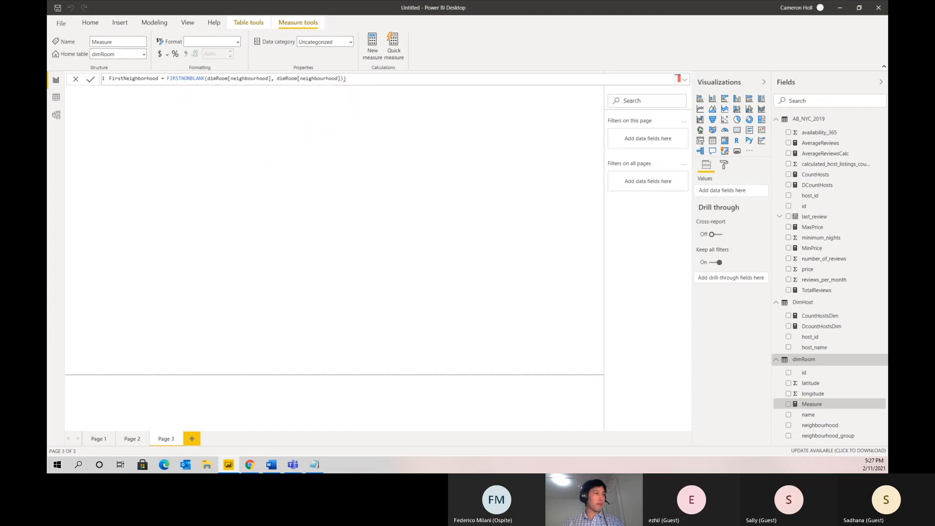
key(BackSpace)
key(Return)
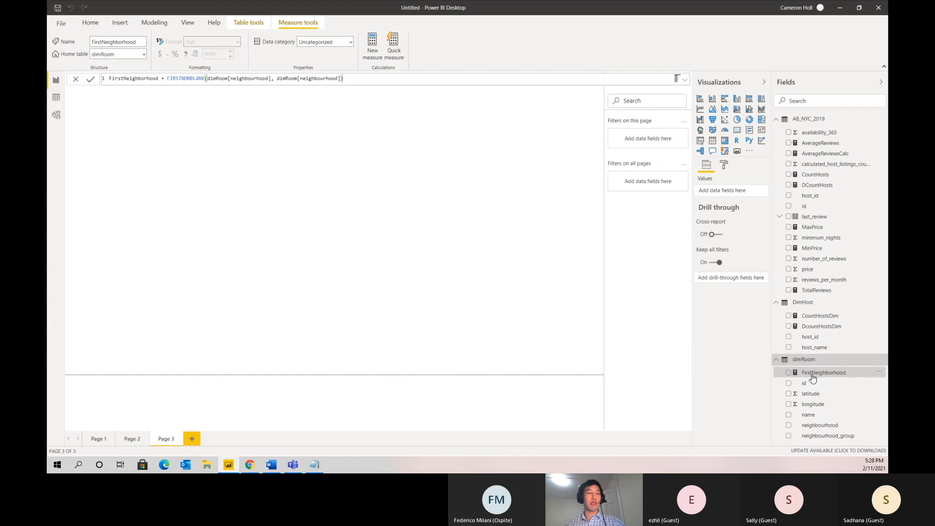
Show the FirstNeighborhood measure on a card placed at the left edge of the report page.
drag(813, 378, 330, 233)
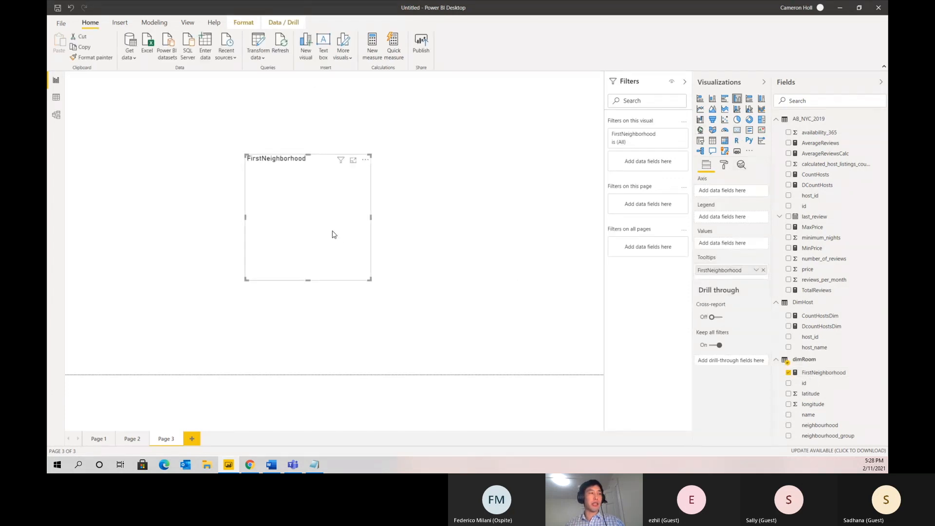
click(737, 130)
drag(326, 274, 149, 253)
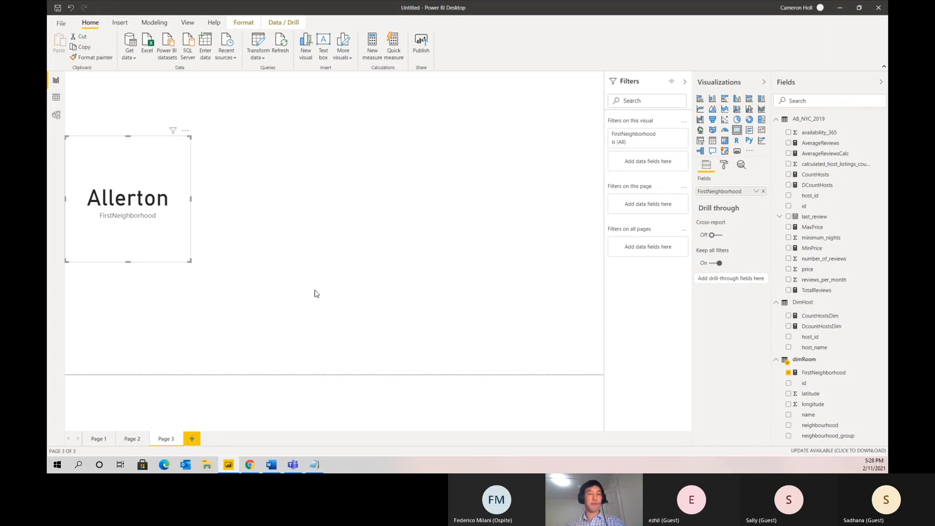
Duplicate the FirstNeighborhood card and place the copy to the right of the original.
key(ctrl+c)
key(ctrl+v)
mouse_move(260, 231)
mouse_down()
mouse_move(273, 204)
mouse_move(278, 230)
mouse_up()
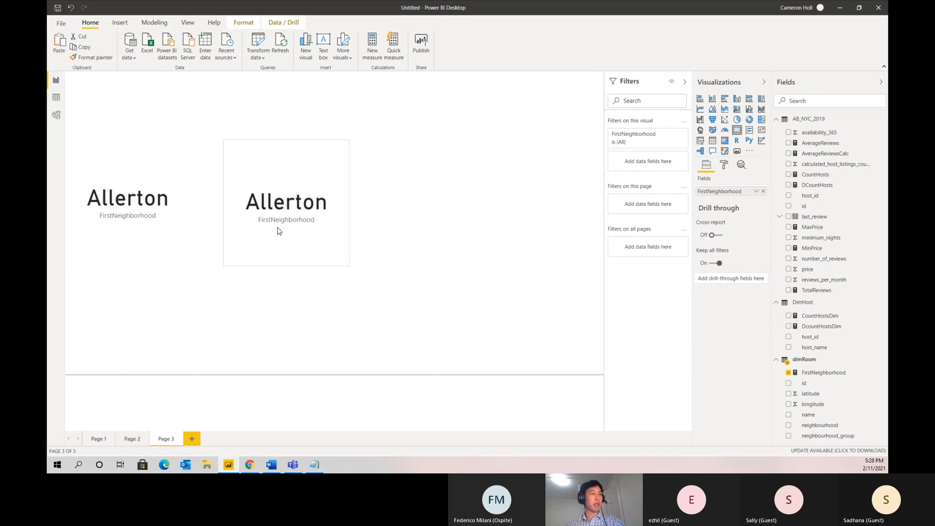
Create a new dimRoom measure containing a copy of the FirstNeighborhood formula.
click(821, 374)
click(380, 78)
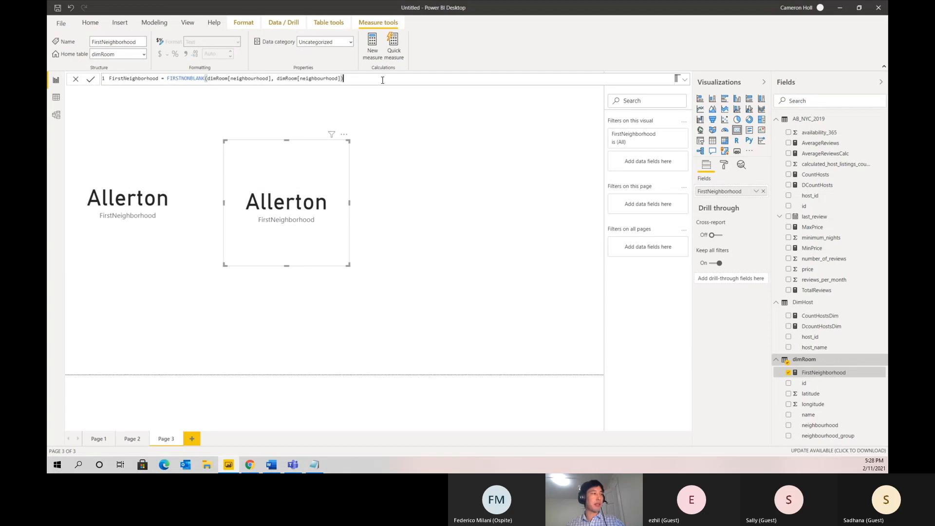
key(ctrl+a)
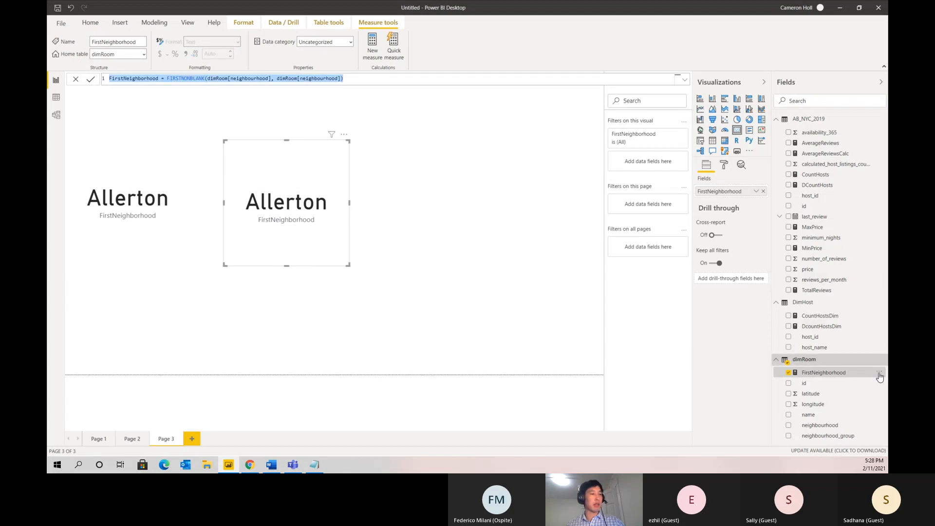
click(879, 377)
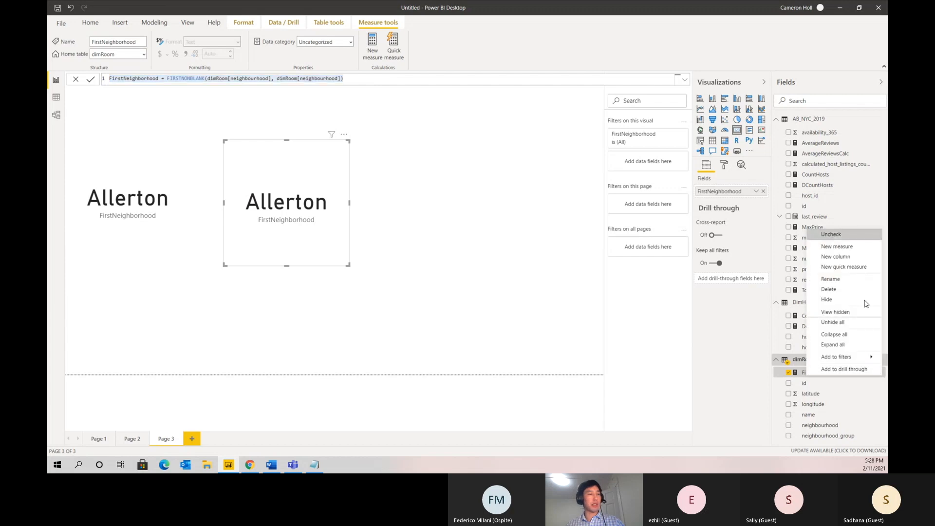
click(843, 247)
key(ctrl+v)
key(ctrl+a)
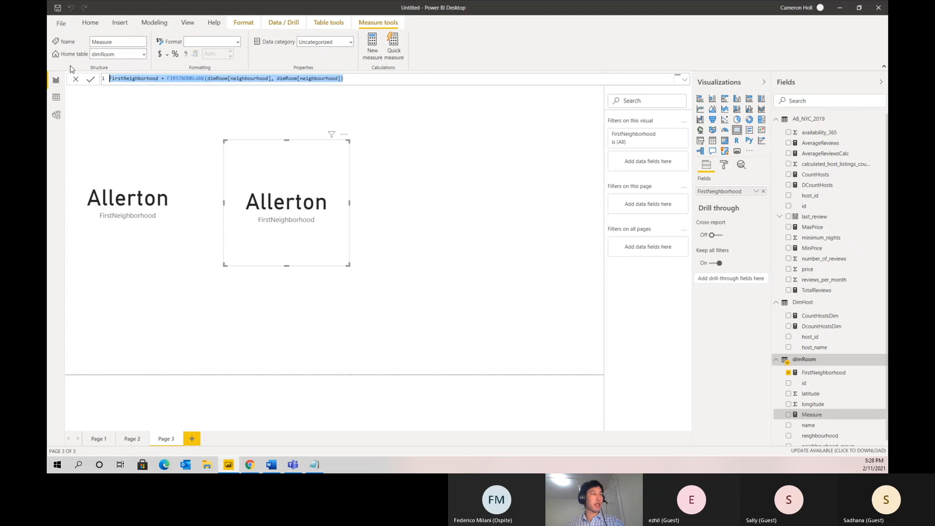
Change the measure name in the copied formula to LastNeighborhood.
click(128, 79)
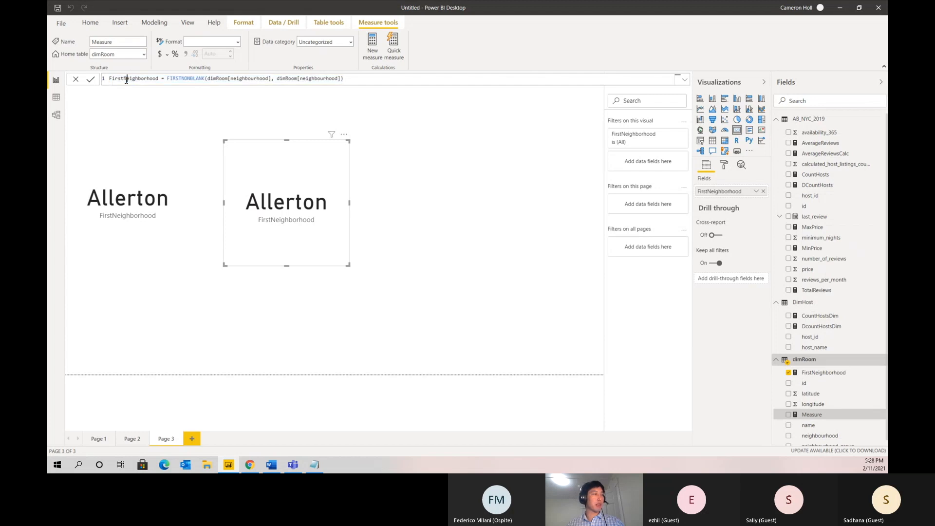
key(shift+Home)
text(La)
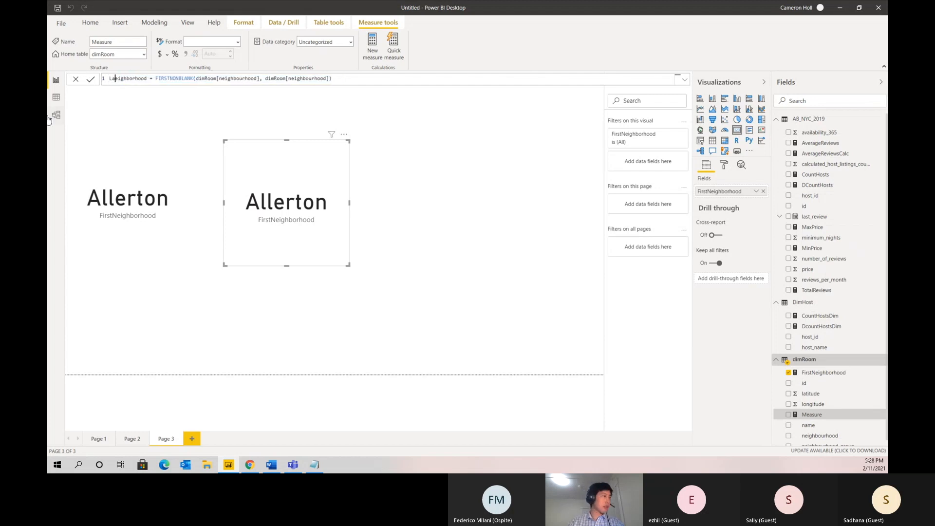
click(51, 115)
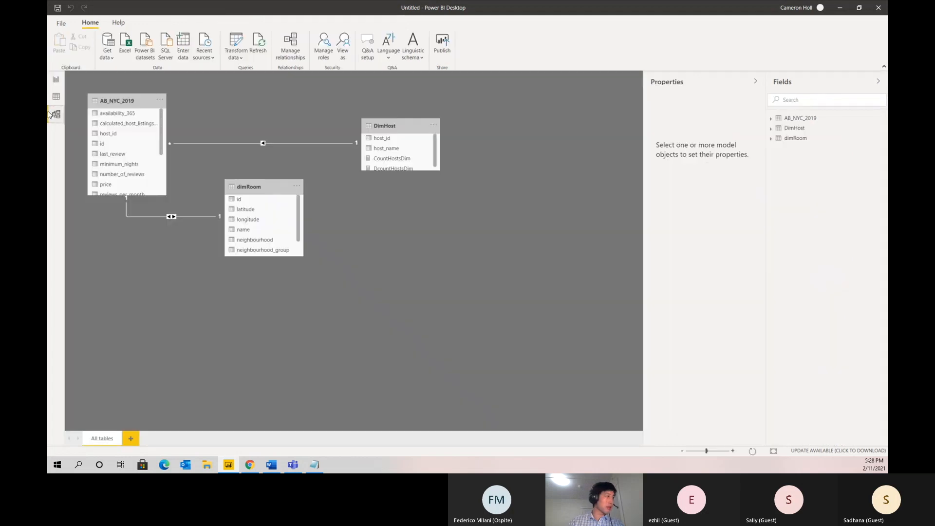
click(55, 80)
drag(124, 80, 118, 79)
text(tNe)
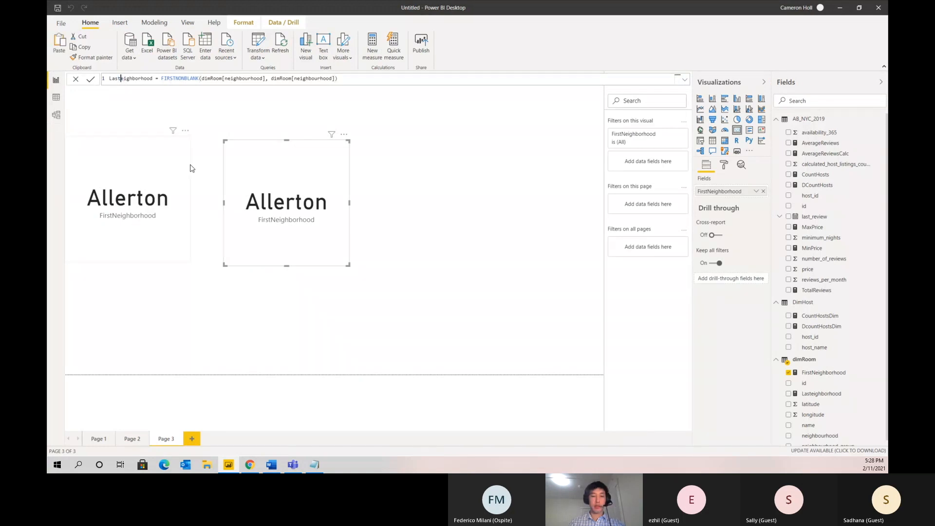
Replace FIRSTNONBLANK with LASTNONBLANK in the LastNeighborhood formula and commit the measure.
key(Right)
key(Right)
key(Right)
key(Right)
key(Right)
key(Right)
key(Right)
key(Right)
key(Right)
key(Right)
key(Right)
key(Right)
key(Right)
key(Right)
key(Right)
key(Right)
key(Right)
key(Right)
key(Right)
key(Right)
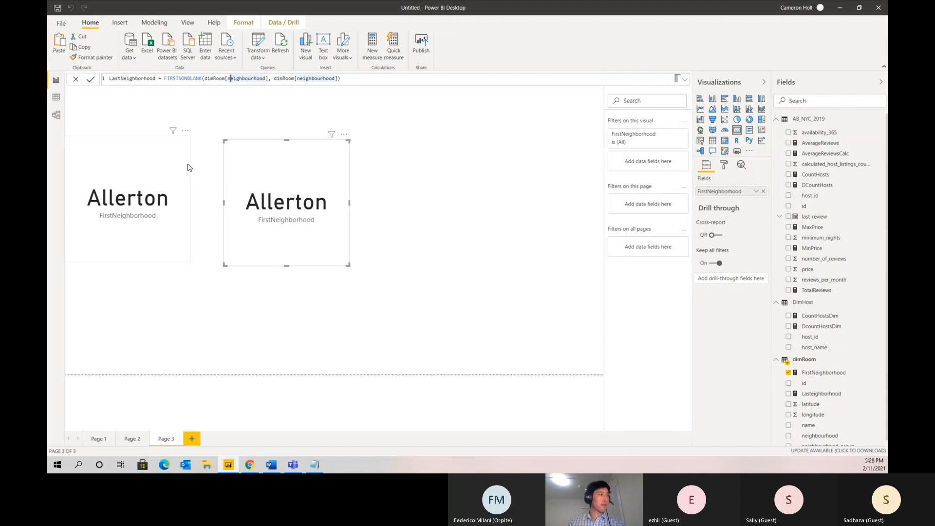
double_click(175, 78)
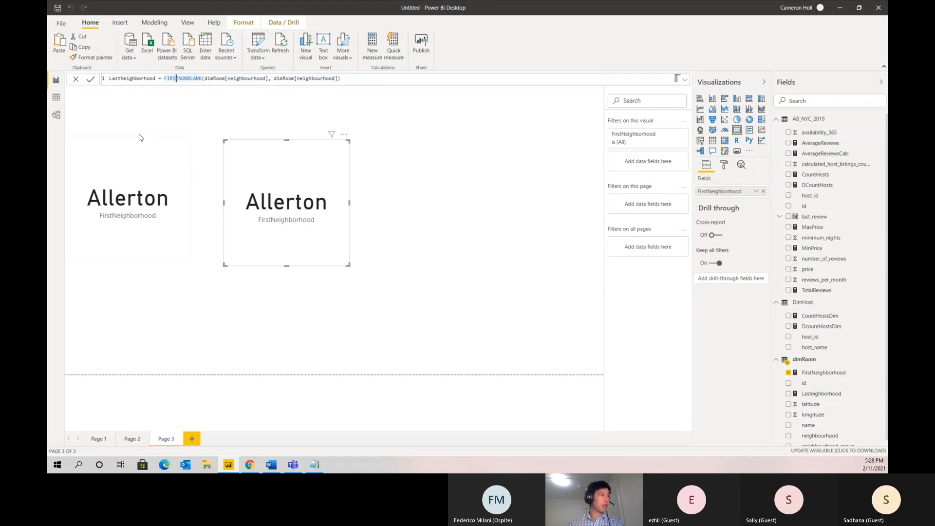
key(BackSpace)
key(BackSpace)
key(BackSpace)
key(BackSpace)
text(LAST)
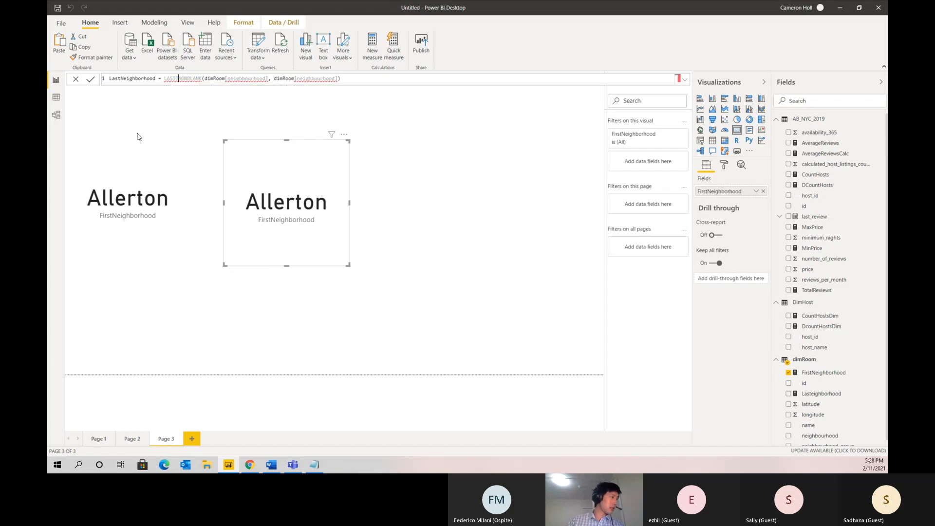
key(Delete)
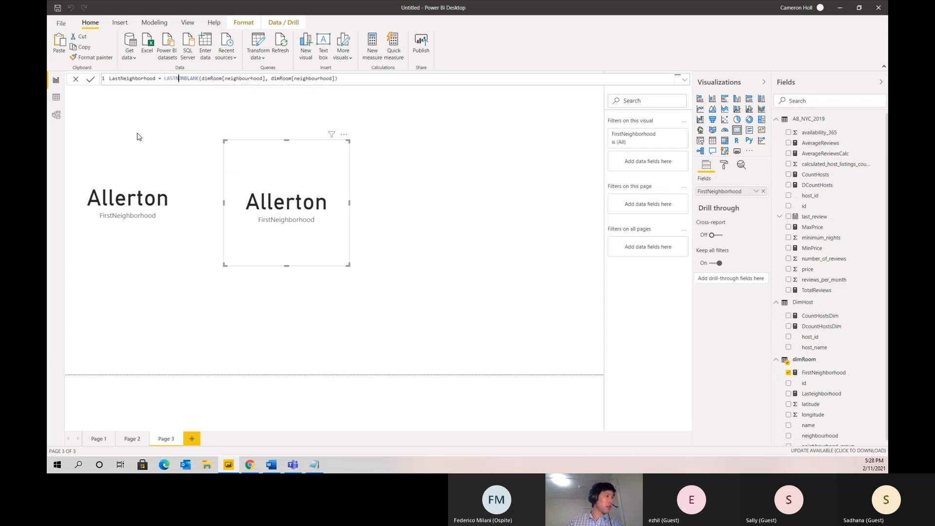
key(Right)
key(Right)
key(Right)
key(Right)
key(Right)
key(Right)
key(Right)
key(Right)
key(Right)
key(Right)
key(Right)
key(Right)
key(Right)
key(Right)
key(Right)
key(Right)
key(Right)
key(Right)
key(Right)
key(Right)
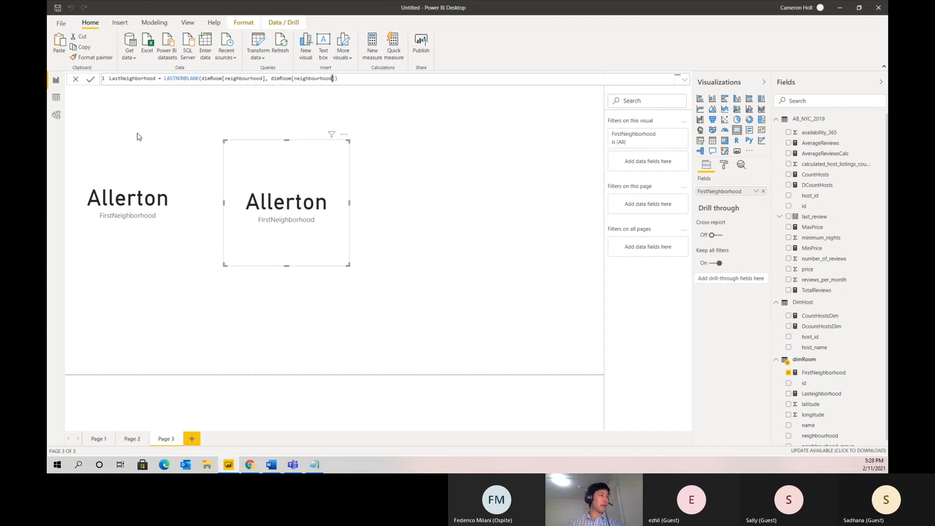
key(Return)
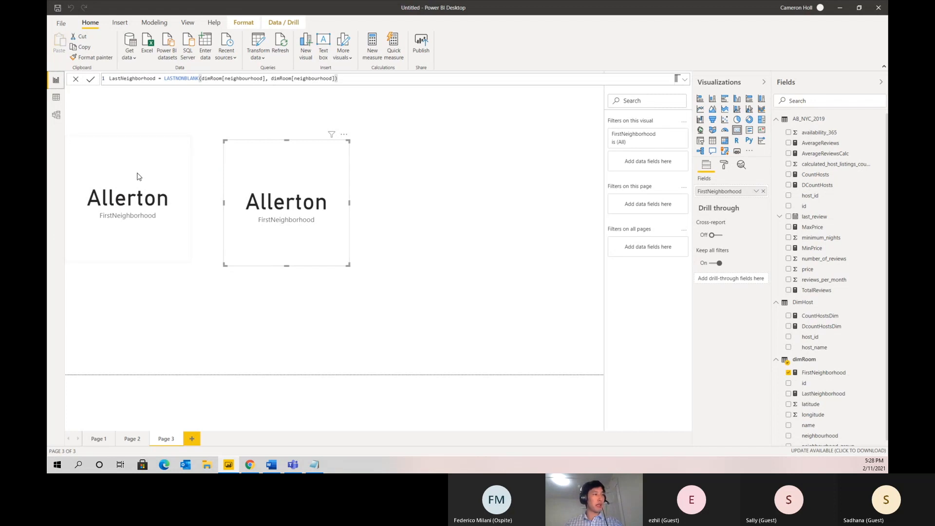
Replace the field on the duplicated card with the LastNeighborhood measure, leaving the original card selected.
drag(820, 394, 738, 193)
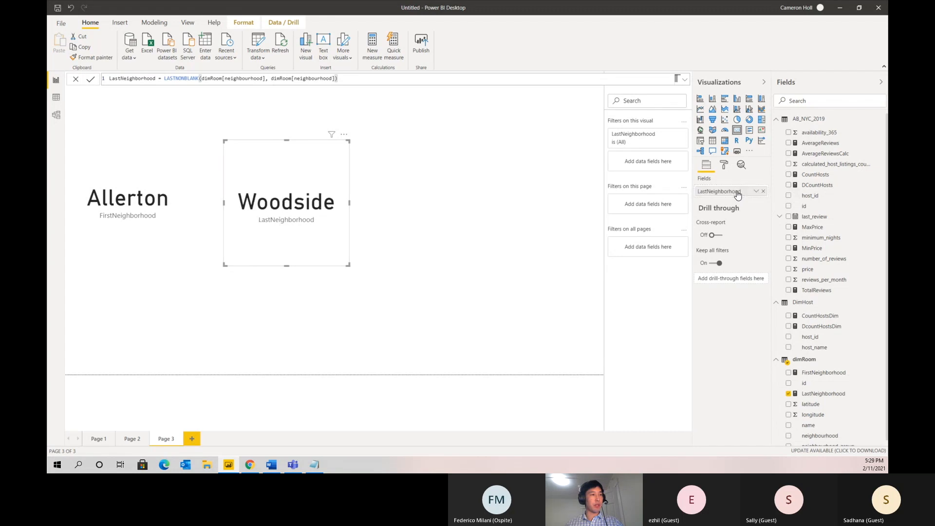
click(179, 219)
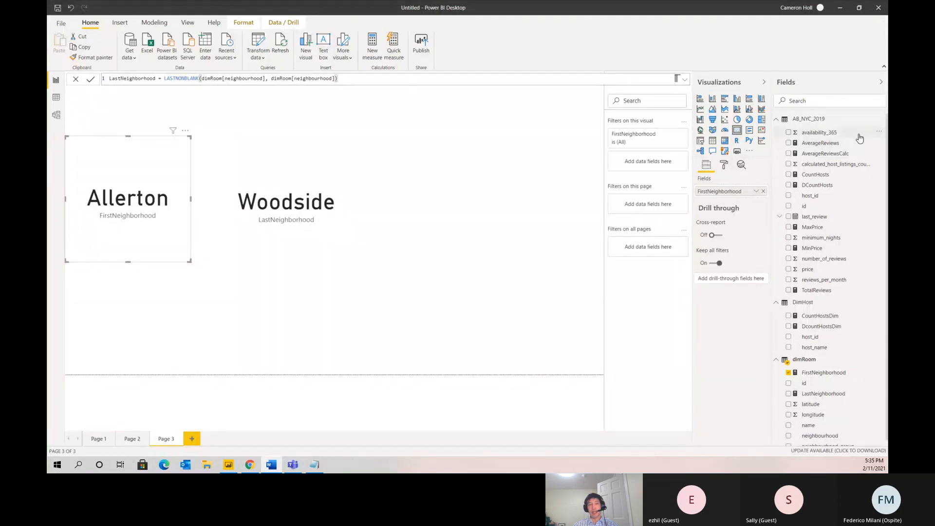
Add a new measure to AB_NYC_2019 named DonaReviews and begin its formula with the CALCULATE function.
click(879, 119)
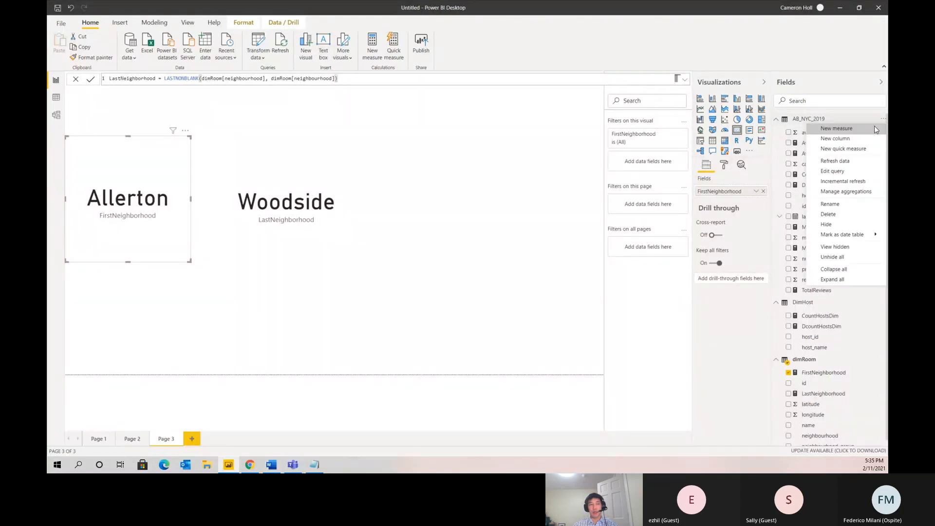
click(848, 131)
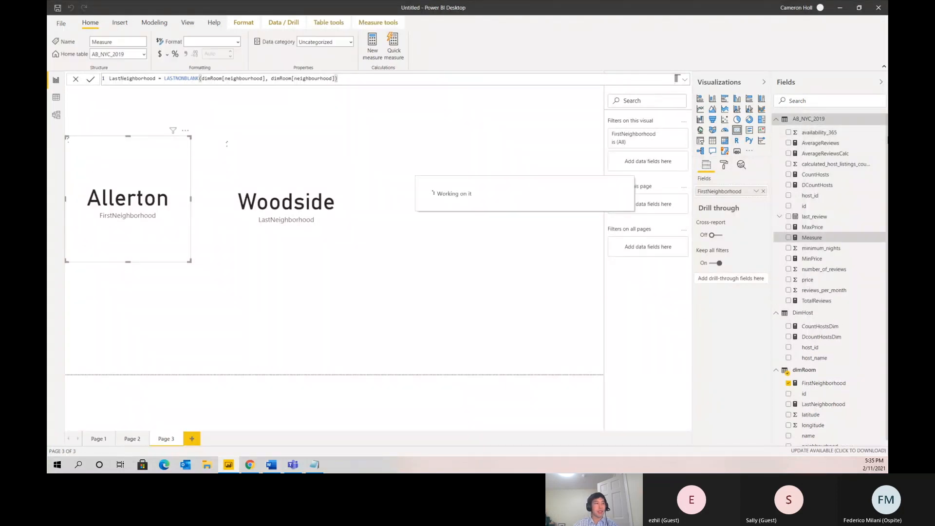
text(Donal)
text(evi)
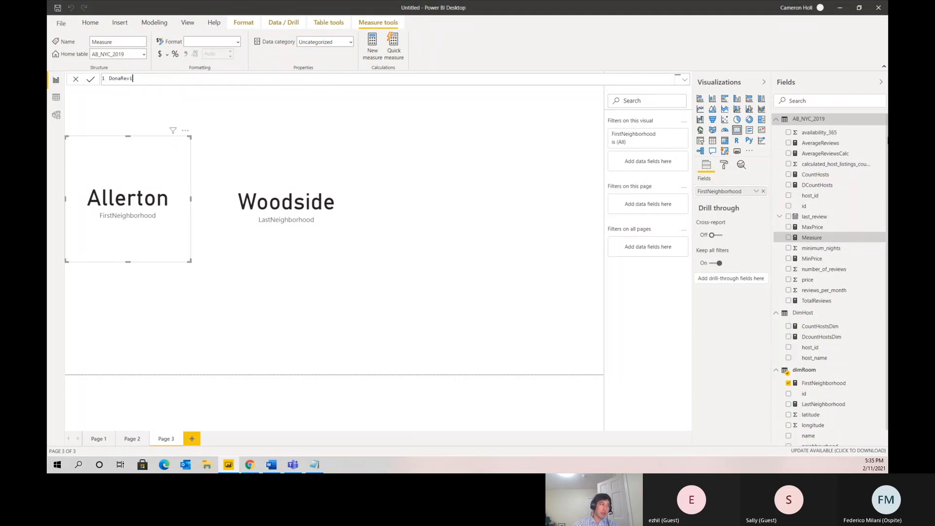
text(ews = calculat)
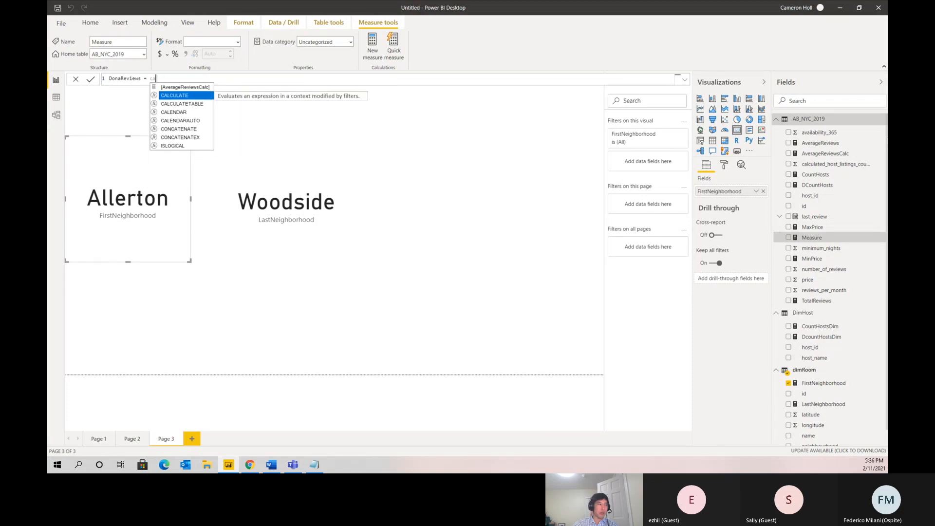
key(BackSpace)
key(BackSpace)
key(BackSpace)
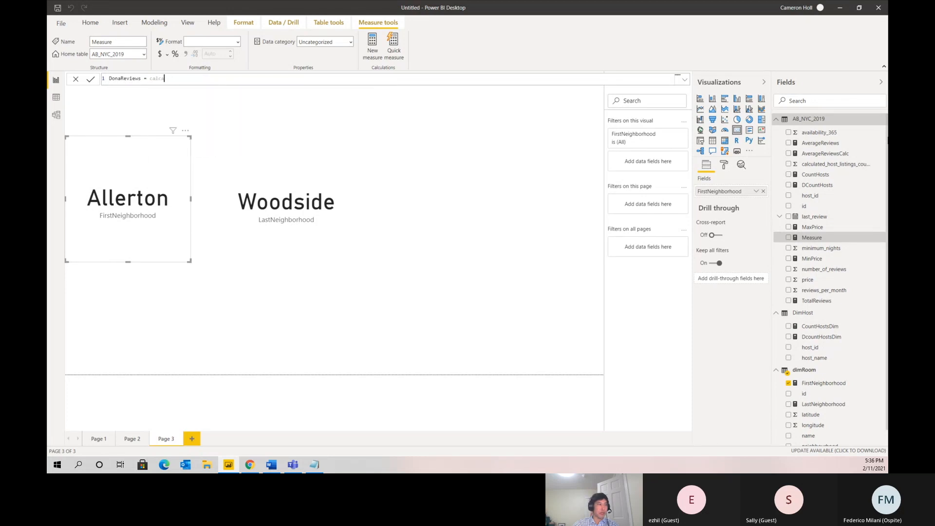
key(BackSpace)
text(ulate)
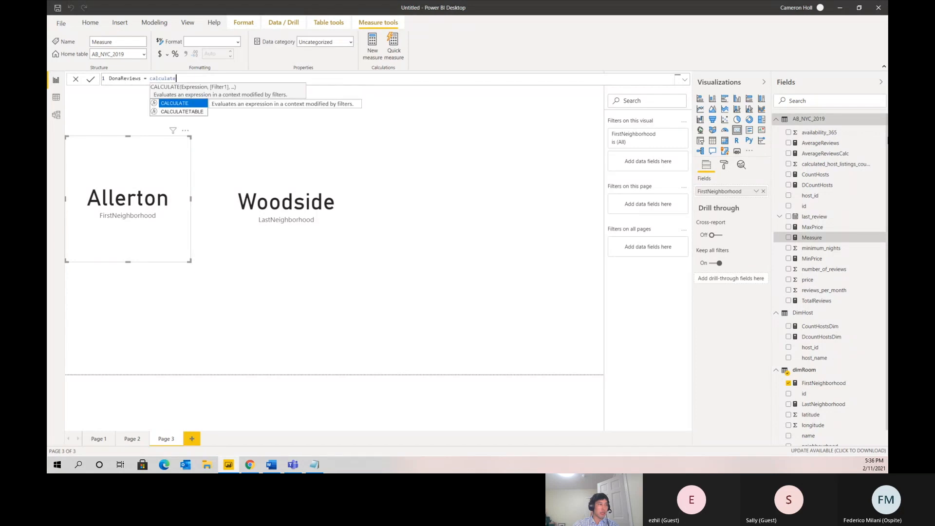
Enter SUM of AB_NYC_2019[number_of_reviews] as the expression argument of the DonaReviews CALCULATE formula.
text((su)
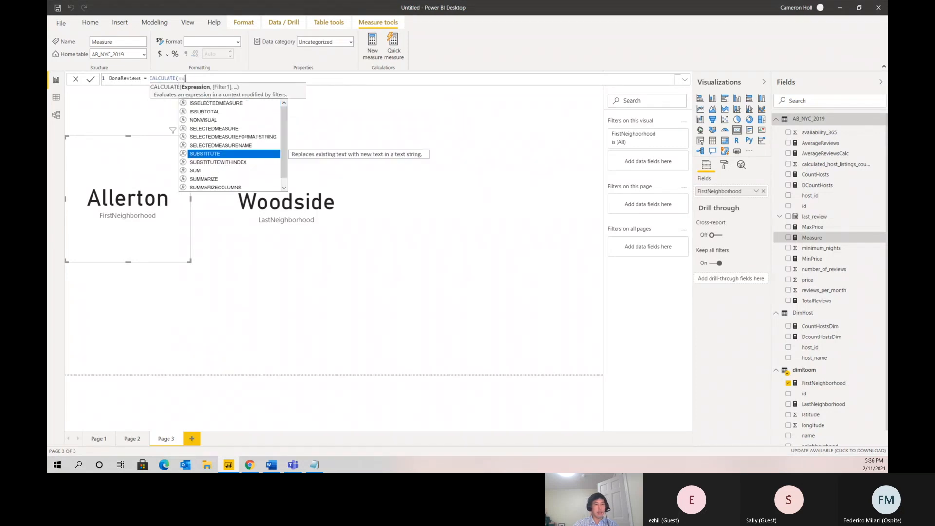
text(m(AB_NYC)
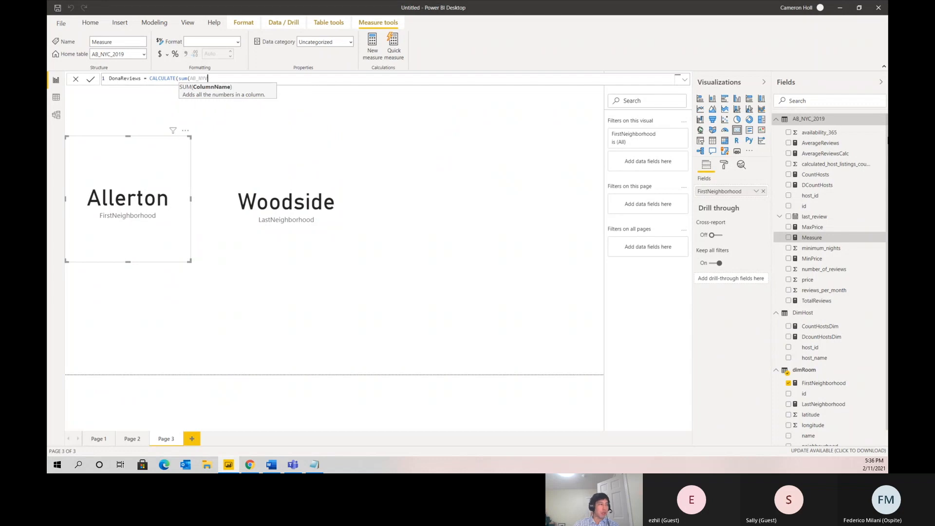
key(BackSpace)
text(C)
key(Down)
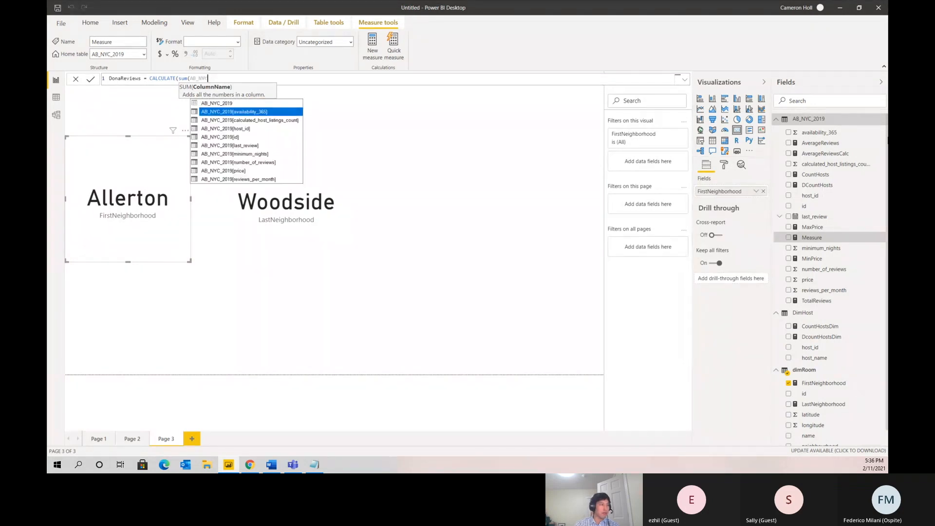
key(Down)
key(Down)
key(Down)
key(Down)
key(Down)
key(Down)
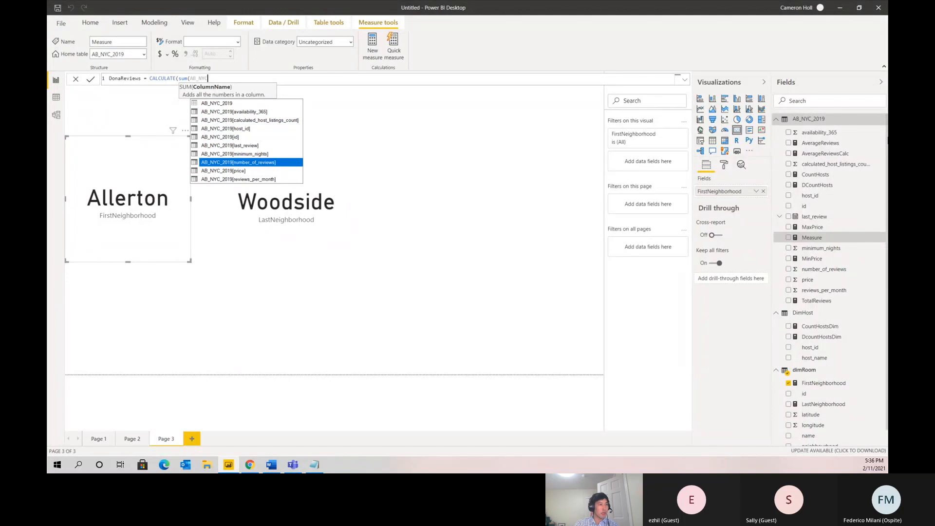
key(Tab)
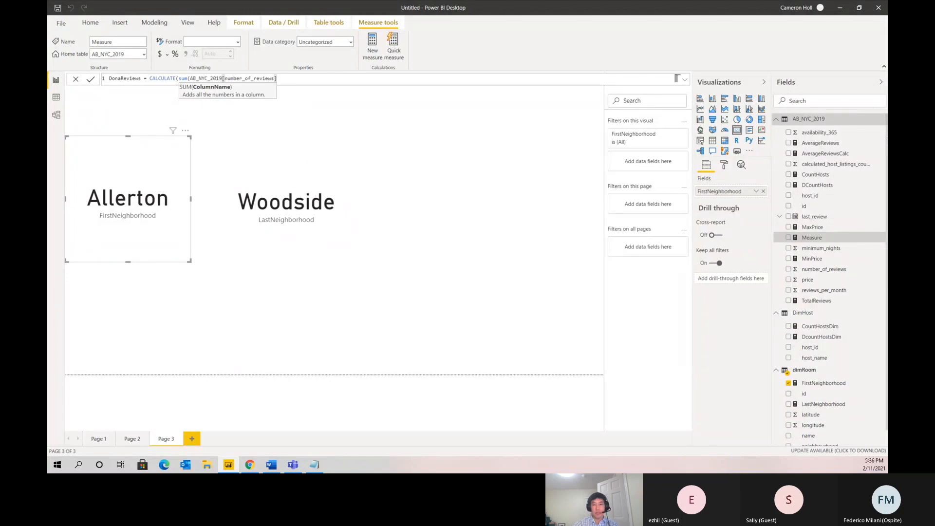
text(),)
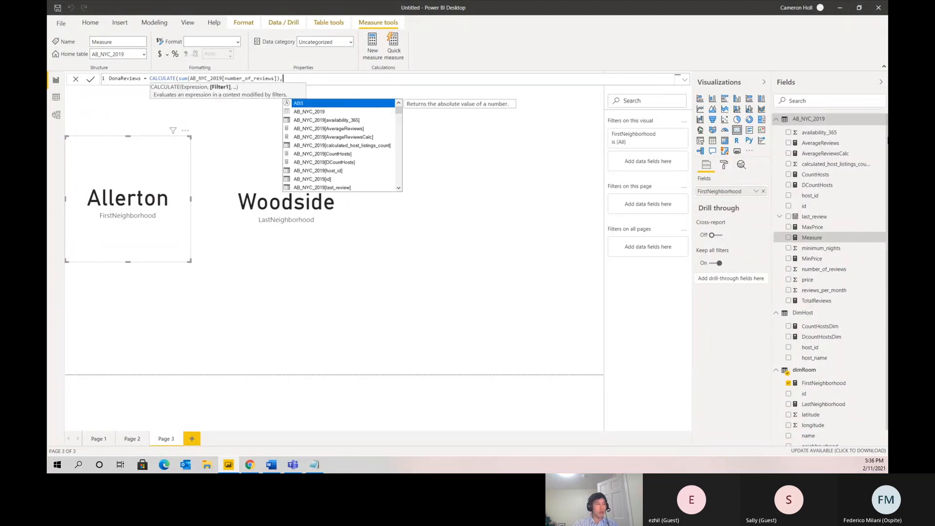
Add a FILTER on DimHost that matches host_name to the host the measure is named after, and commit the DonaReviews formula.
text( filter()
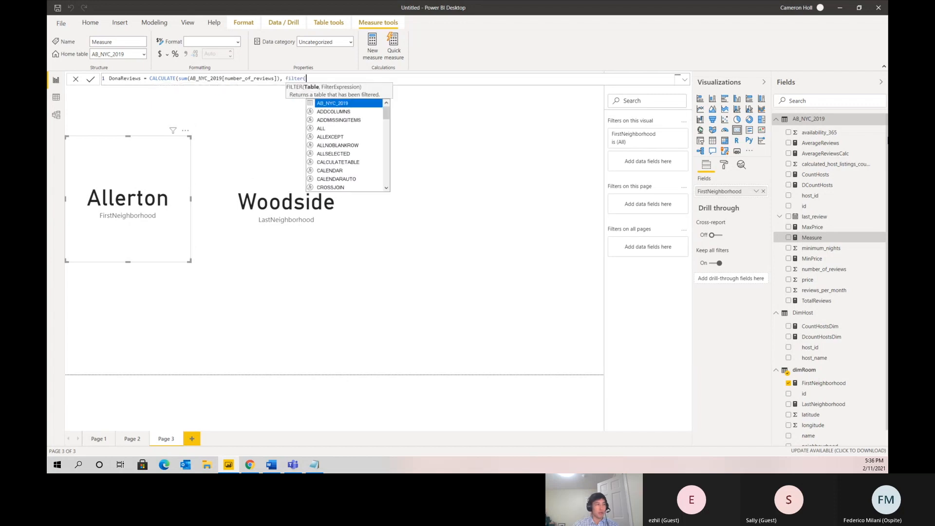
text(Dim)
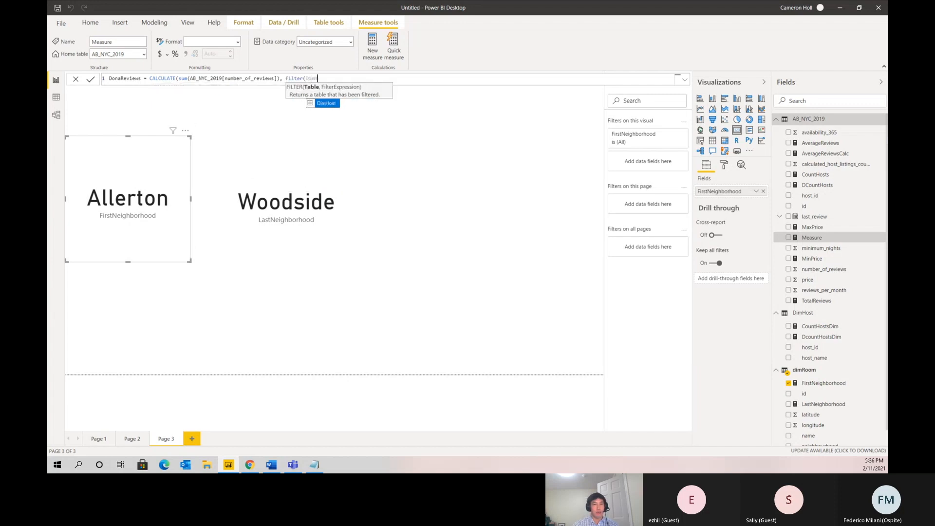
text(Host, Dim)
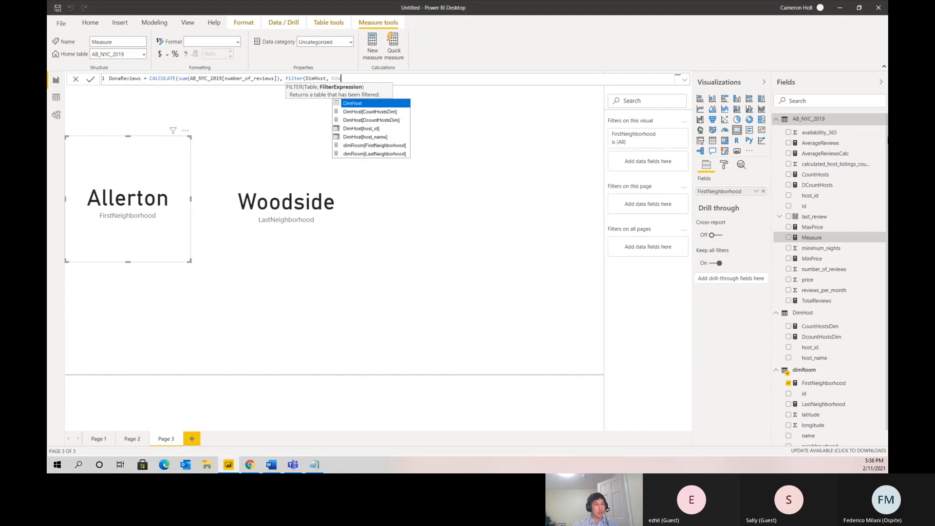
key(Down)
key(Down)
key(Down)
key(Down)
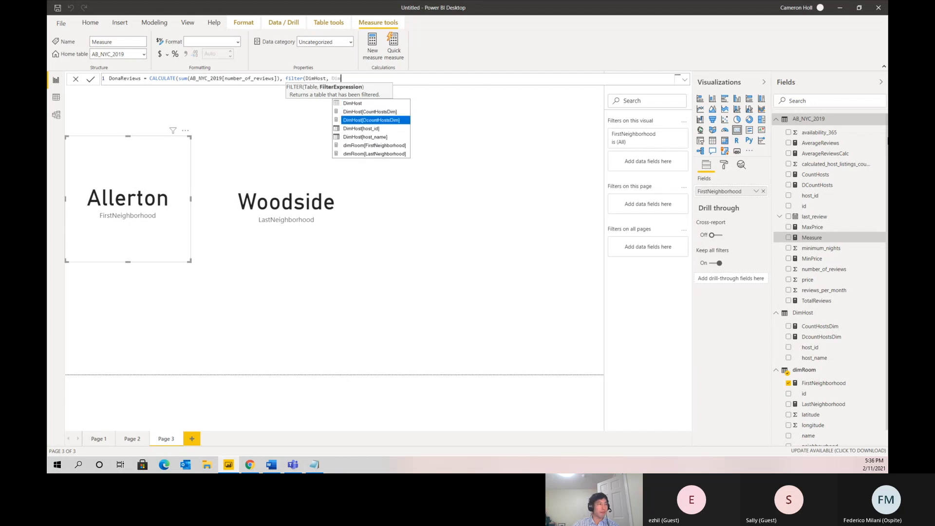
key(Tab)
text(,)
key(BackSpace)
text(= "Dona"))
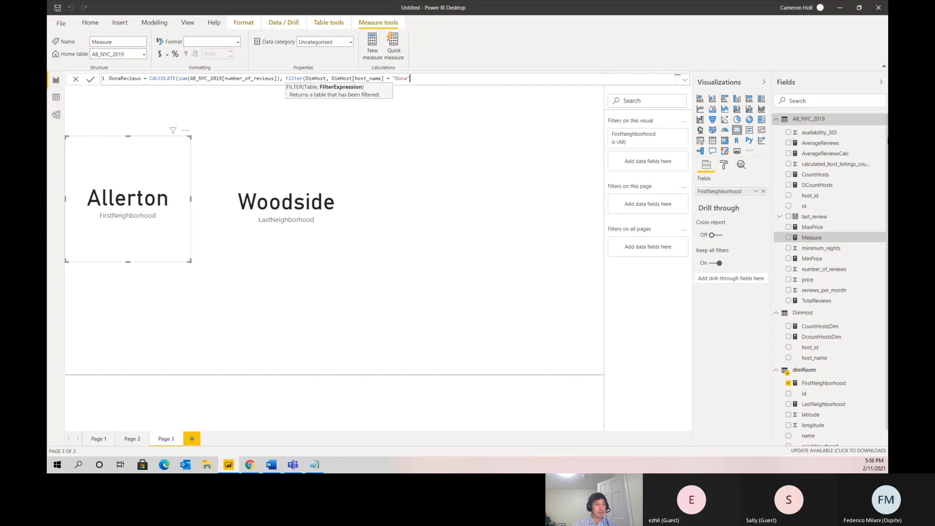
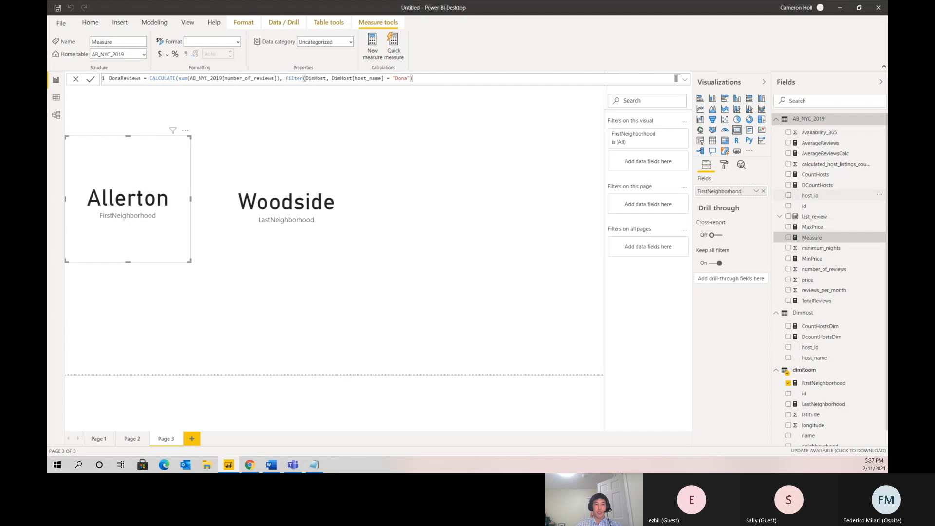
text())
key(Return)
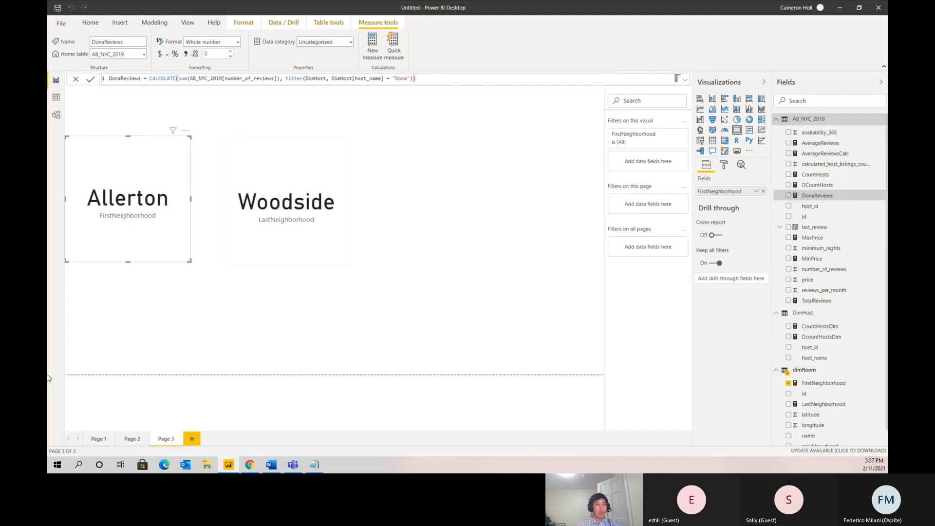
Add a new report page and show the DonaReviews measure on it as a card.
click(193, 438)
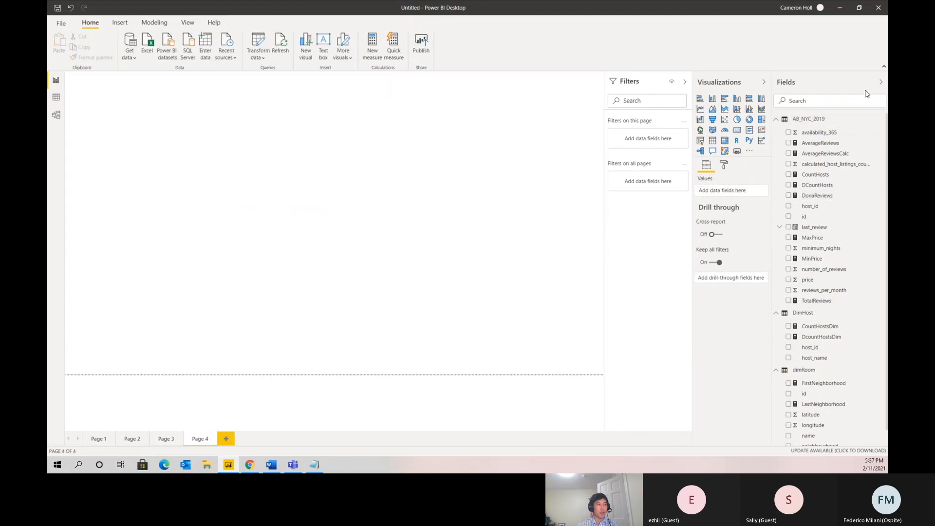
drag(825, 196, 144, 169)
click(737, 129)
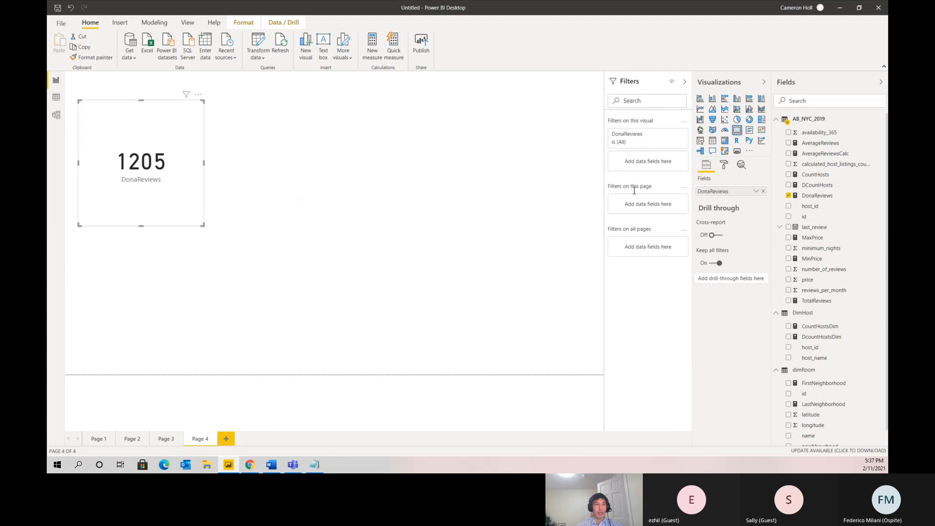
Add a second card to the page showing the TotalReviews measure.
click(407, 215)
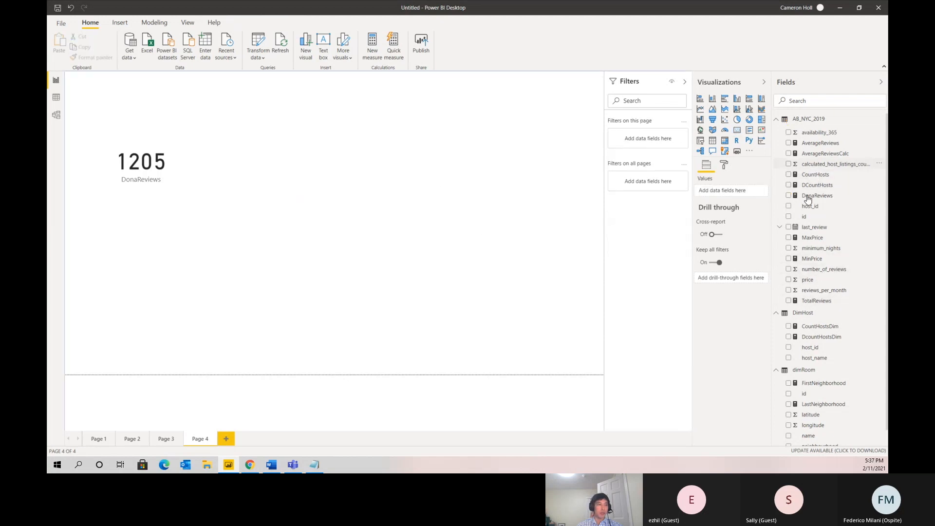
drag(823, 301, 441, 183)
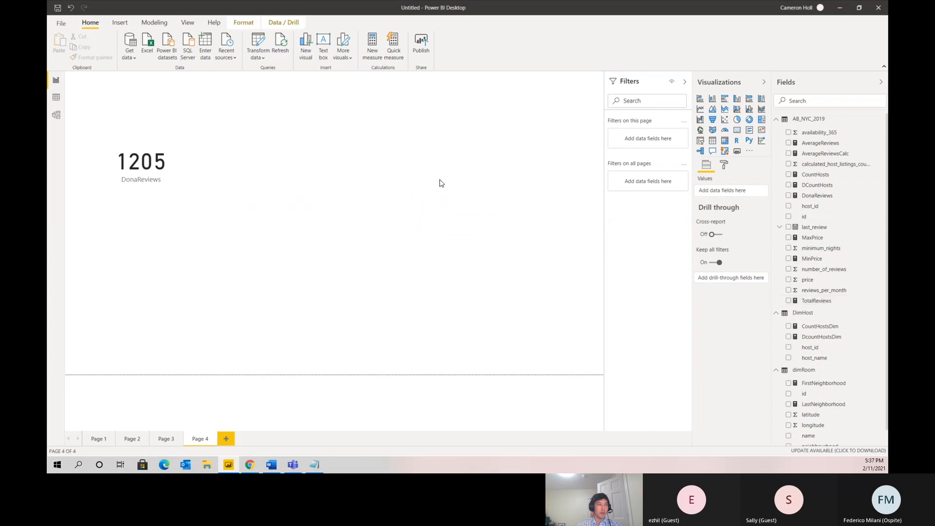
click(736, 132)
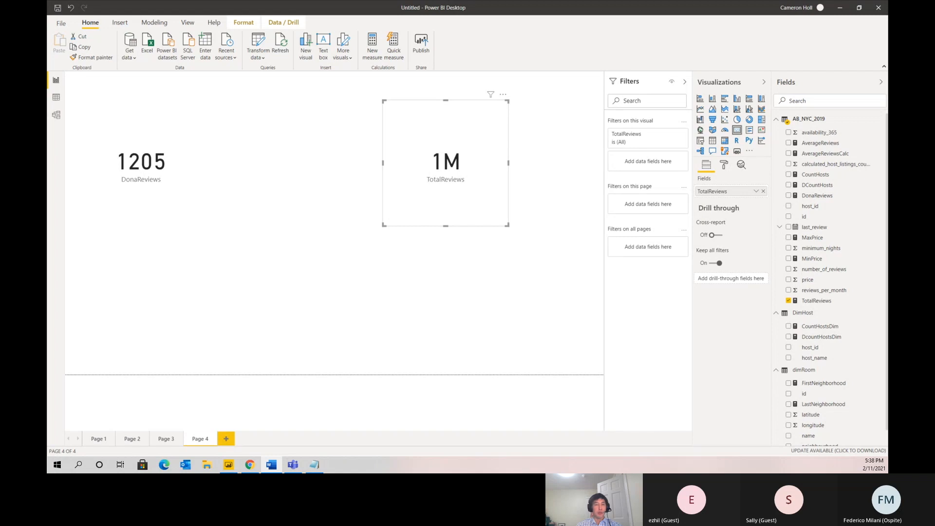
Filter the TotalReviews card by host_name to the same host that the DonaReviews measure uses.
drag(842, 357, 657, 166)
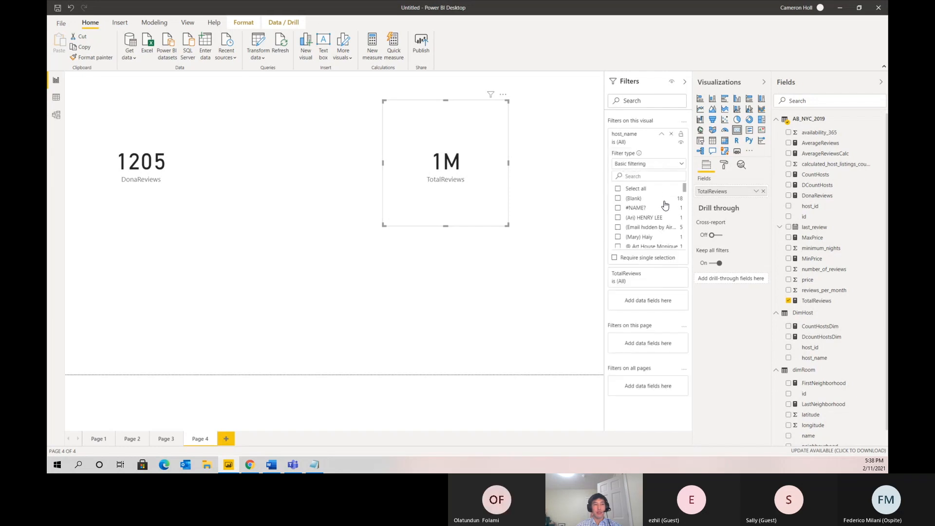
click(643, 176)
text(dona)
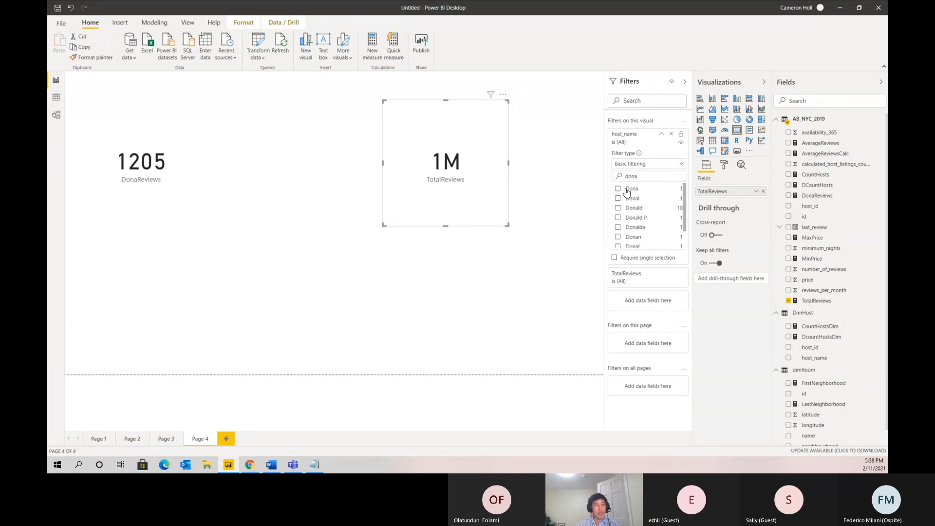
click(619, 188)
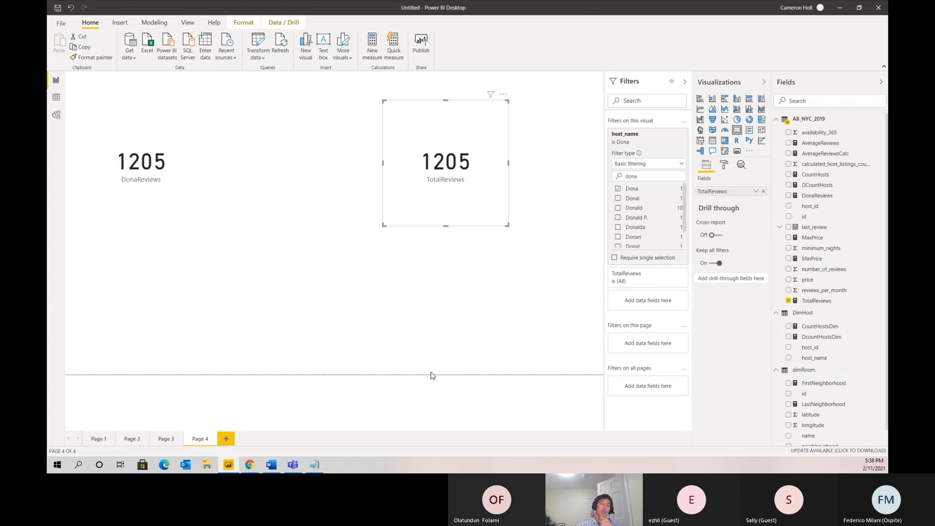
Move the DonaReviews card to the page's upper-left corner and place the TotalReviews card directly beside it.
click(177, 221)
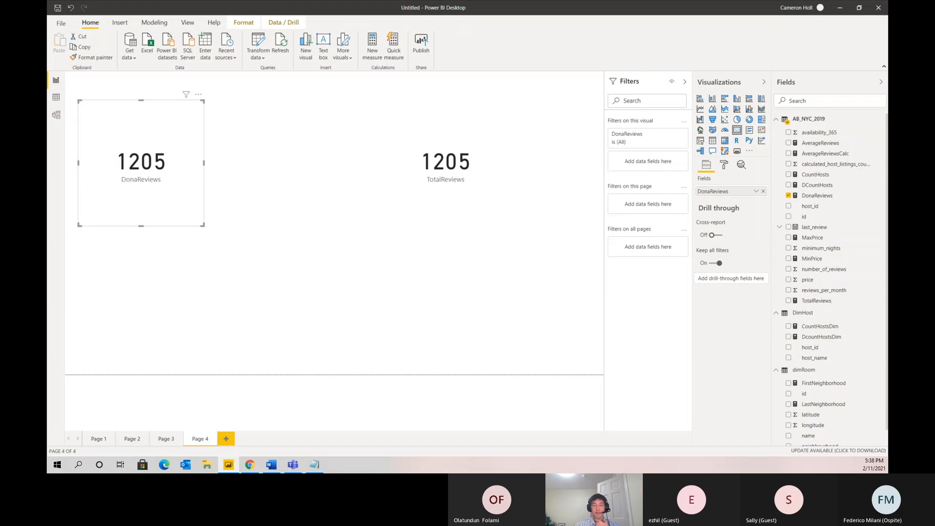
drag(136, 129, 123, 101)
drag(458, 157, 286, 104)
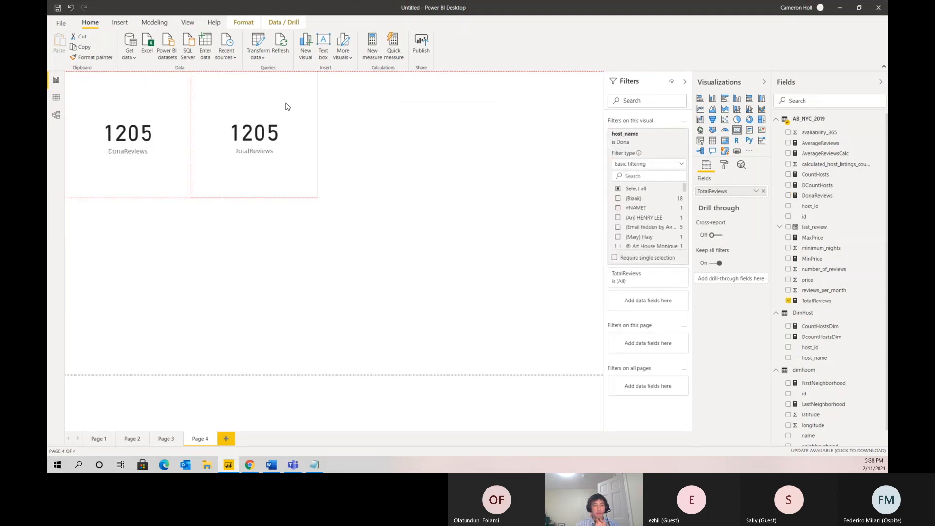
Create a clustered column chart below the cards with DonaReviews and TotalReviews as values, and widen it to about twice its width.
click(523, 248)
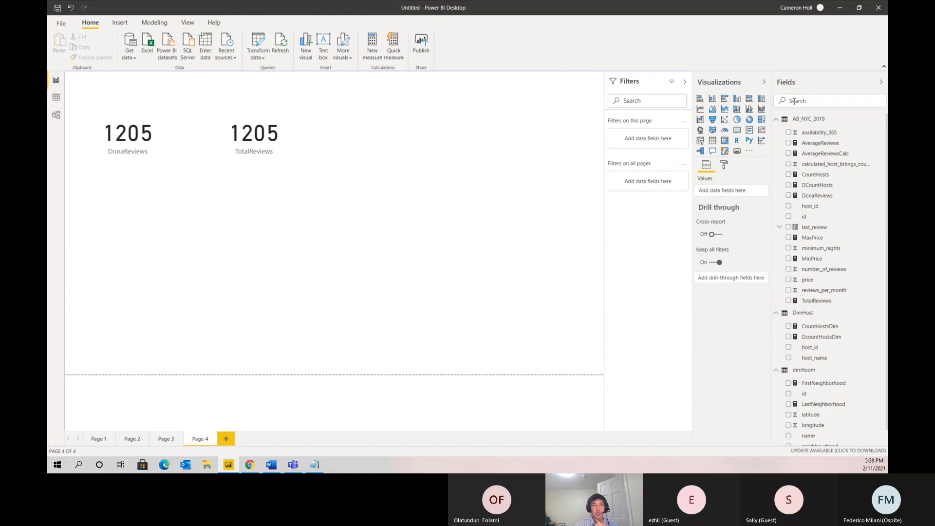
click(736, 100)
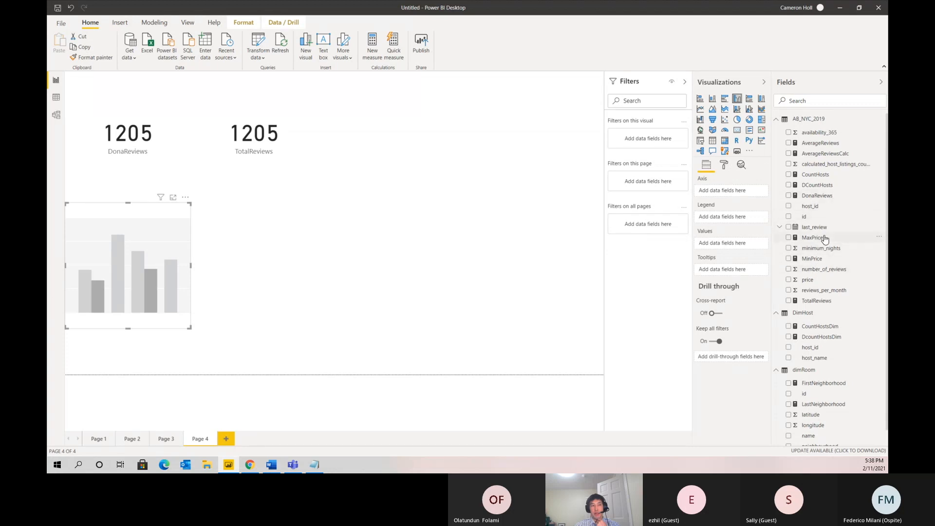
drag(816, 196, 737, 240)
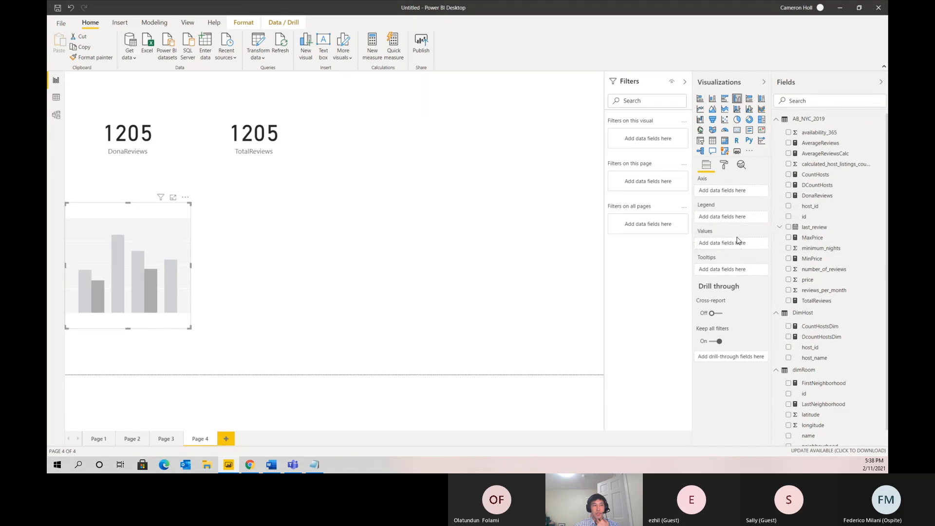
click(789, 195)
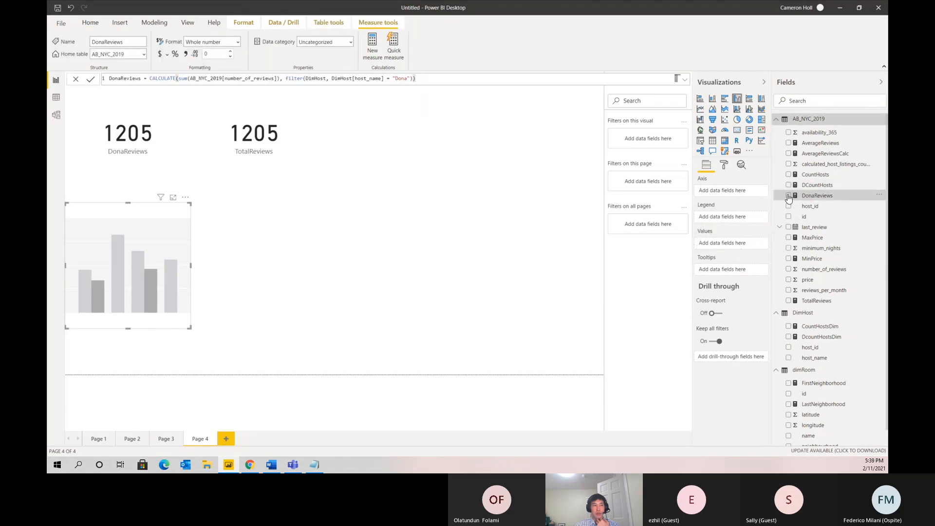
click(788, 301)
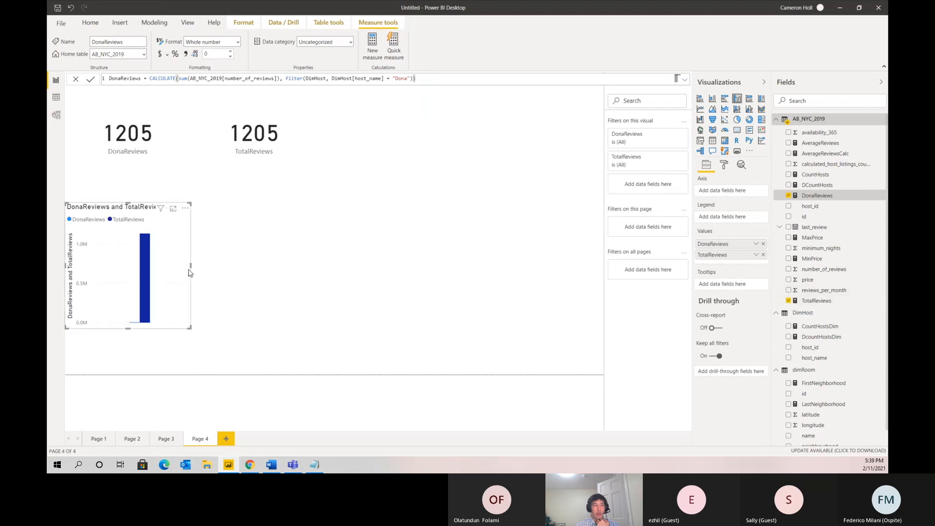
drag(193, 272, 329, 271)
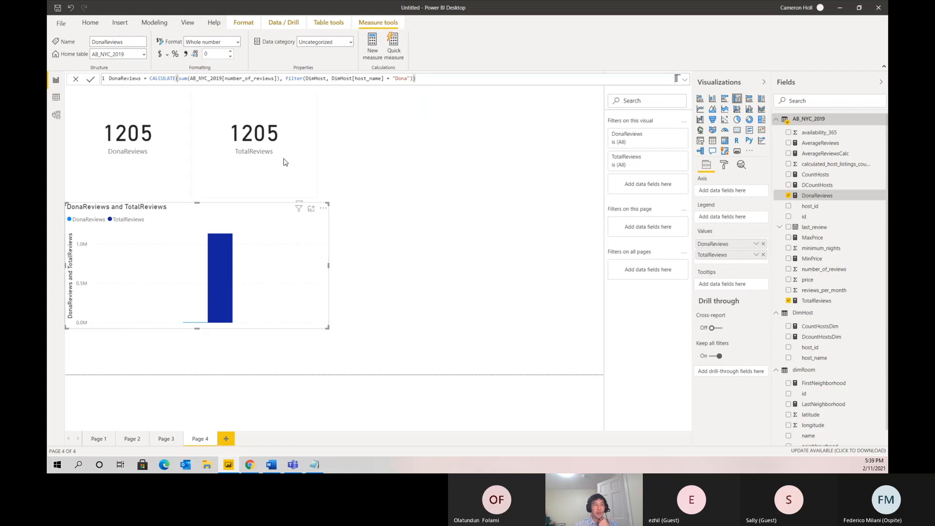
Set host_name from DimHost as the axis of the DonaReviews and TotalReviews column chart.
click(269, 153)
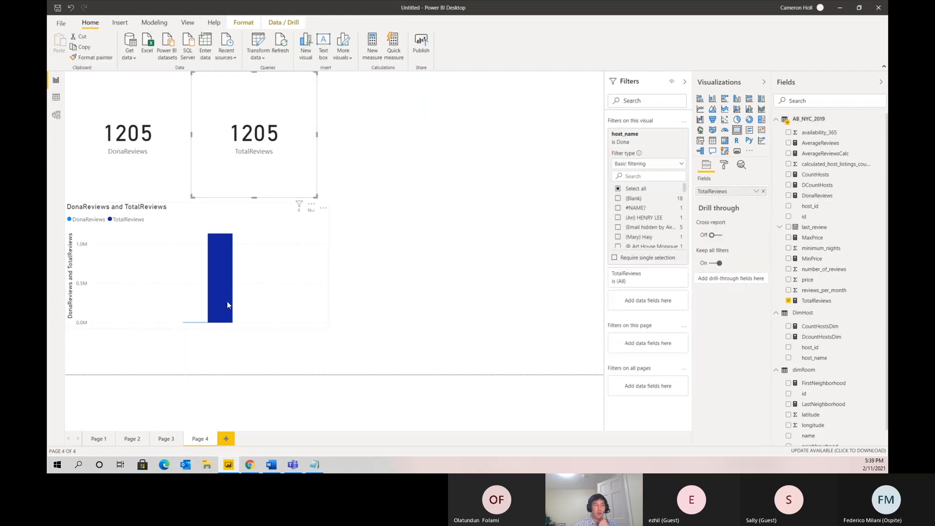
click(242, 292)
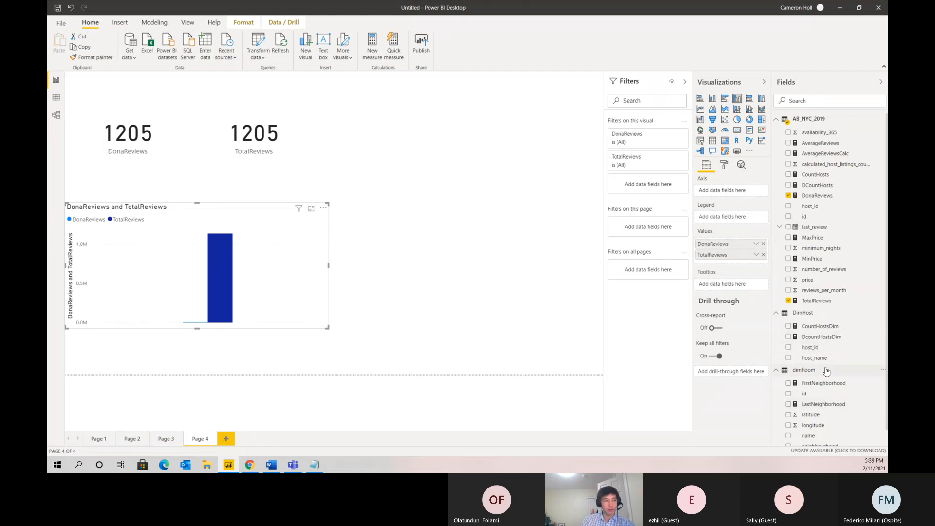
drag(824, 365, 730, 191)
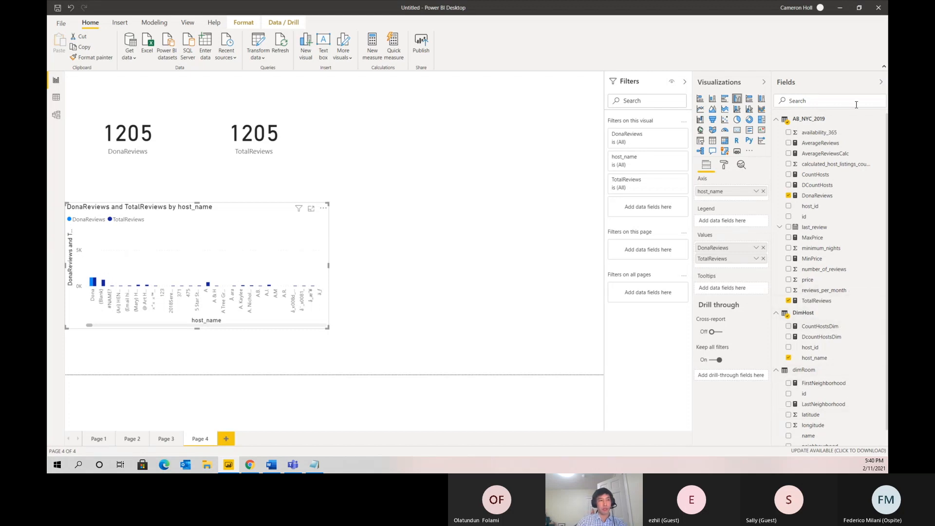
Start a PercentReviews measure in the AB_NYC_2019 table with a DIVIDE function that uses [TotalReviews] as the numerator.
click(884, 120)
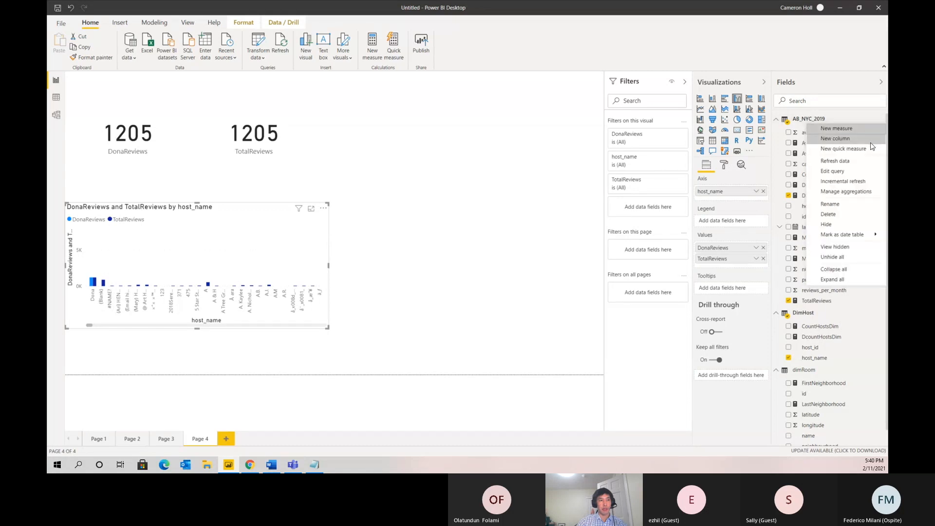
click(872, 129)
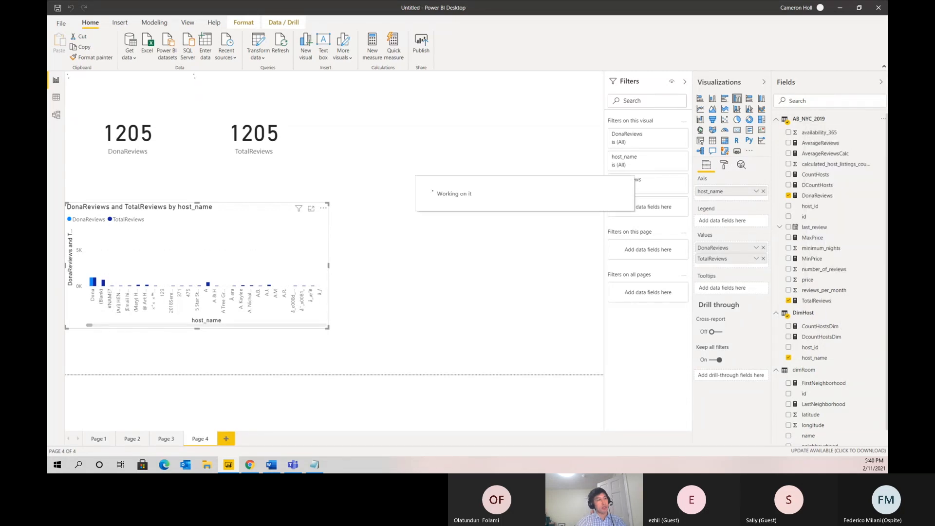
text(PercentRevi)
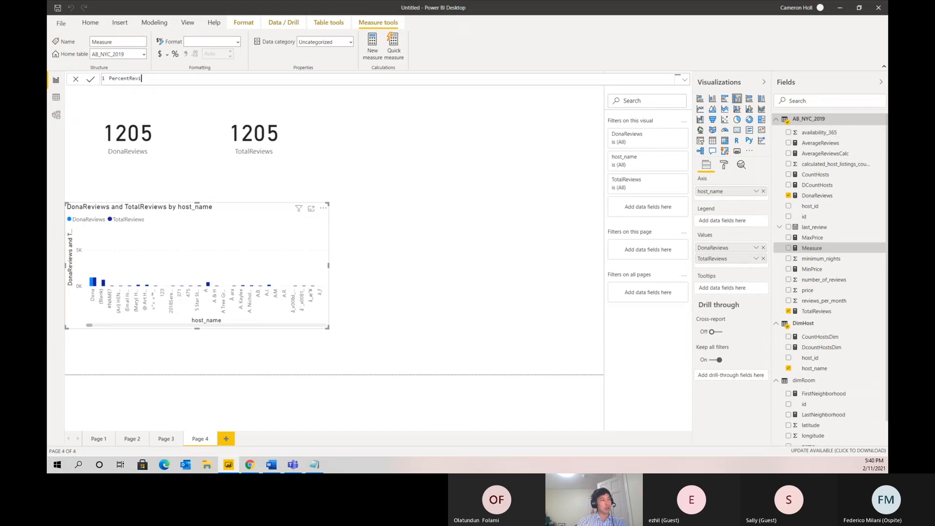
text(ews = Divide(Total)
key(Down)
key(Down)
key(Tab)
text(, )
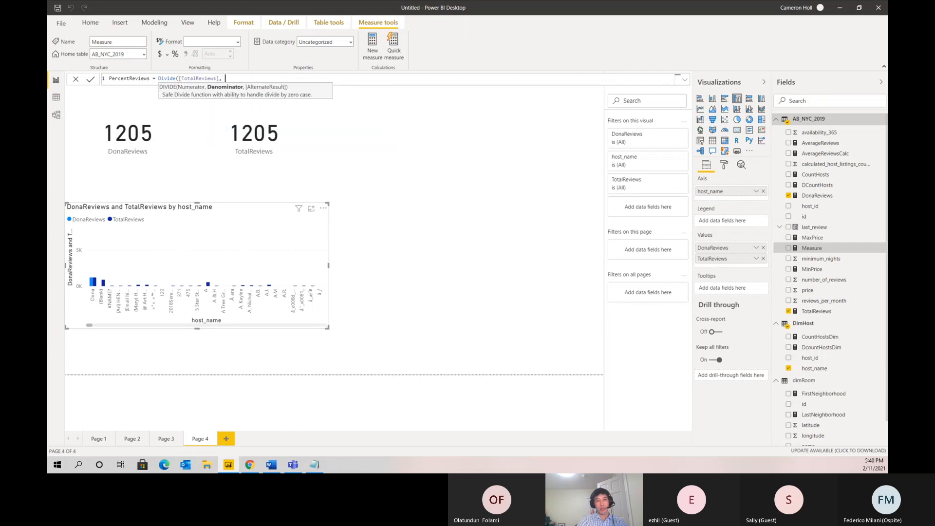
Complete the PercentReviews formula with Calculate([TotalReviews], all(AB_NYC_2019)) as the denominator and commit the measure.
text(Ca)
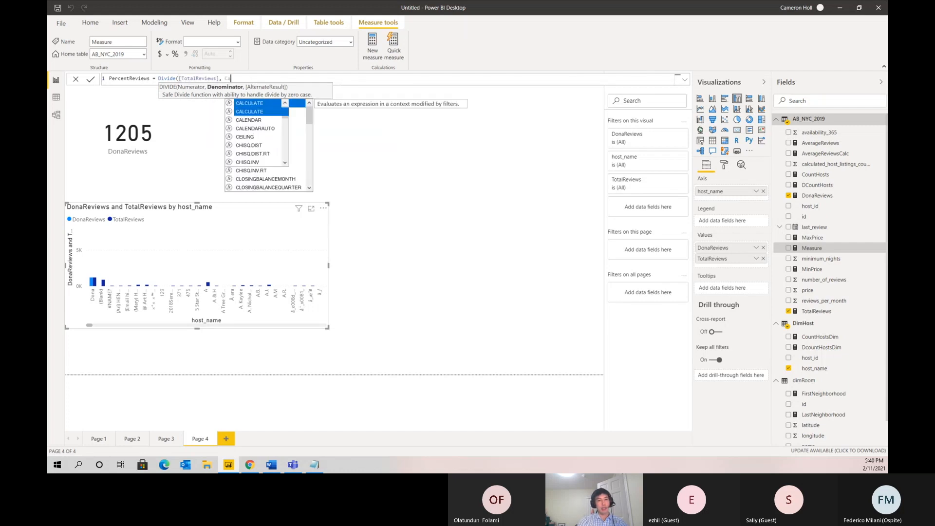
text(lculate()
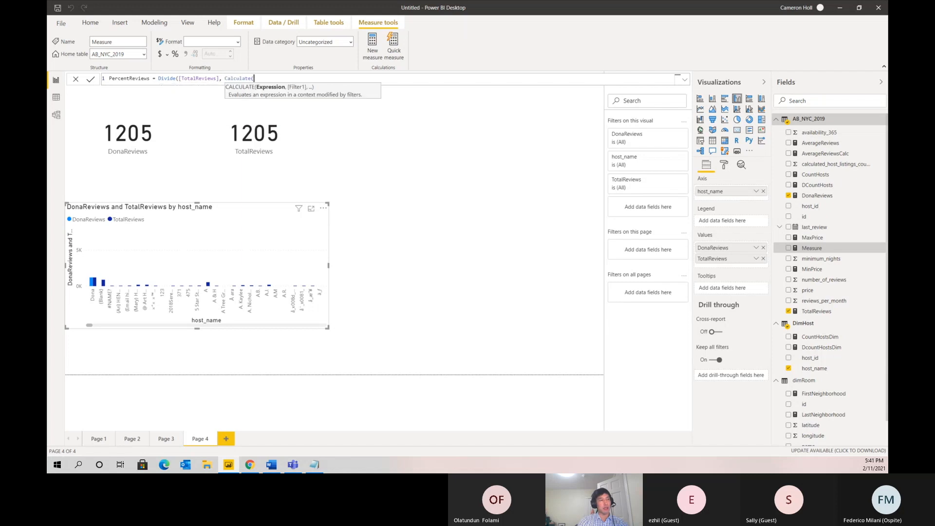
text(total)
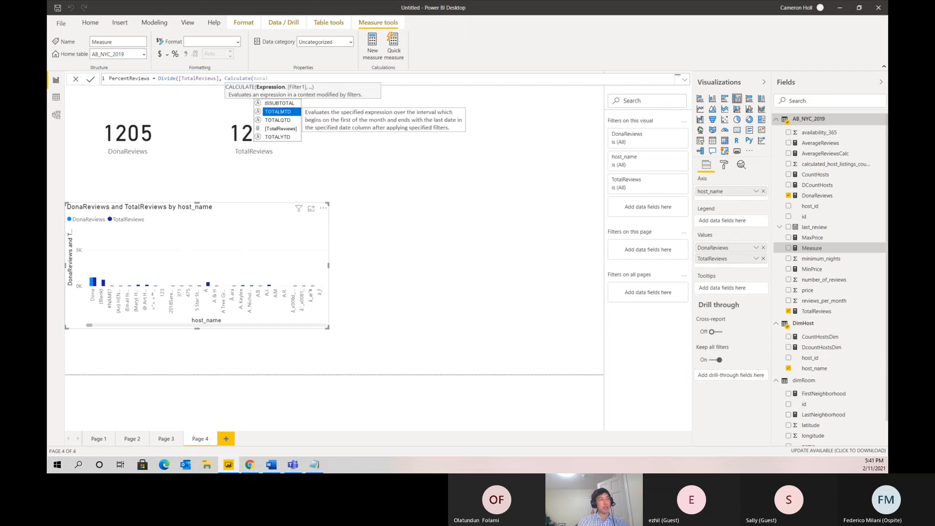
key(Down)
key(Down)
key(Tab)
text(, )
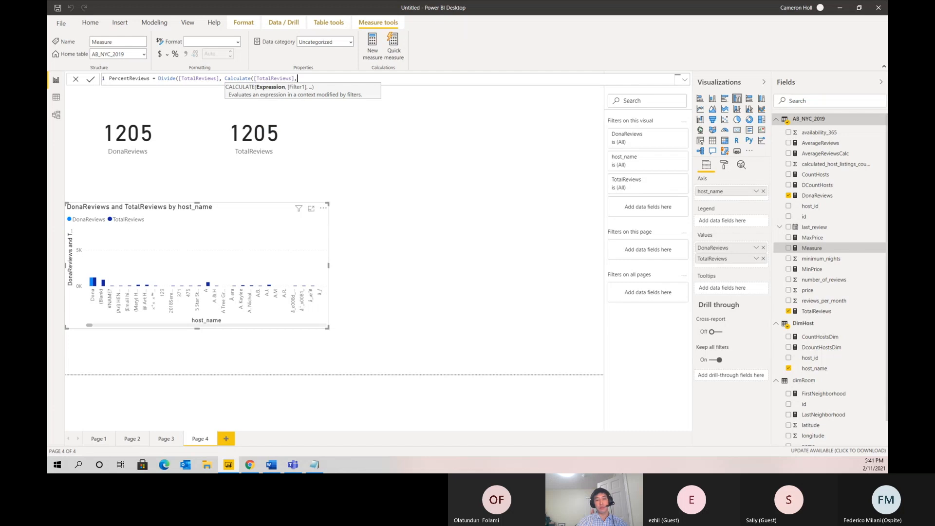
text(all)
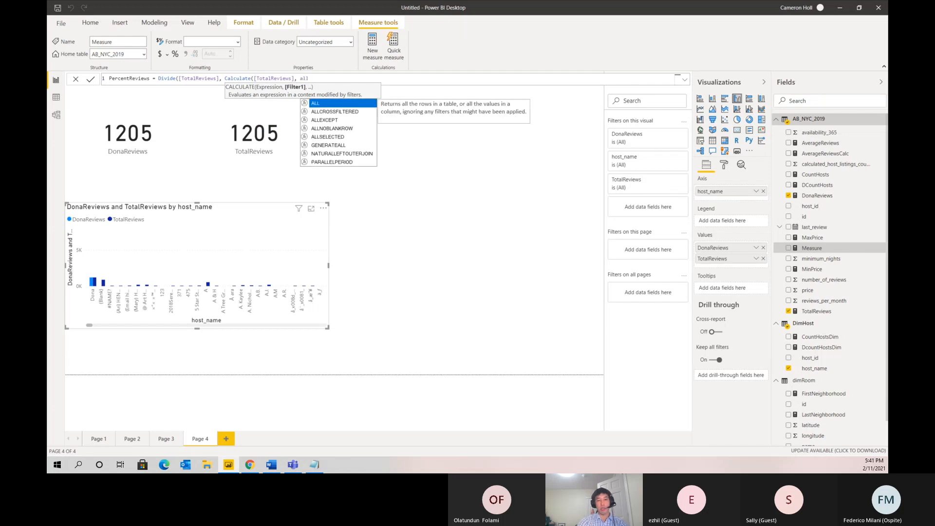
text((AB_)
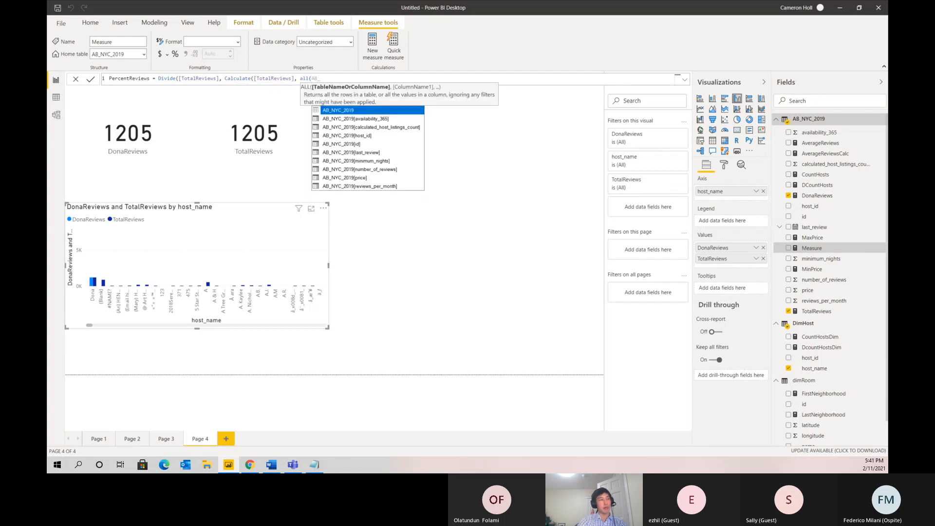
key(Tab)
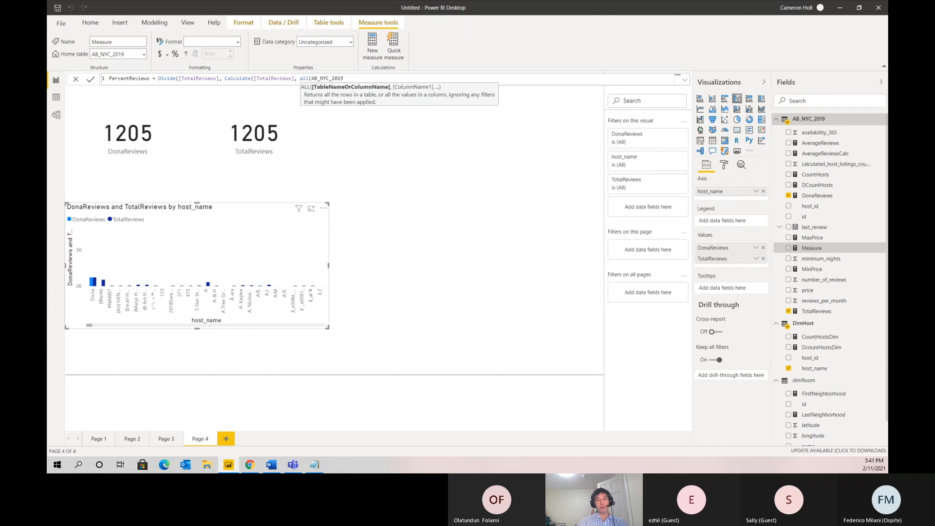
text()))
key(Return)
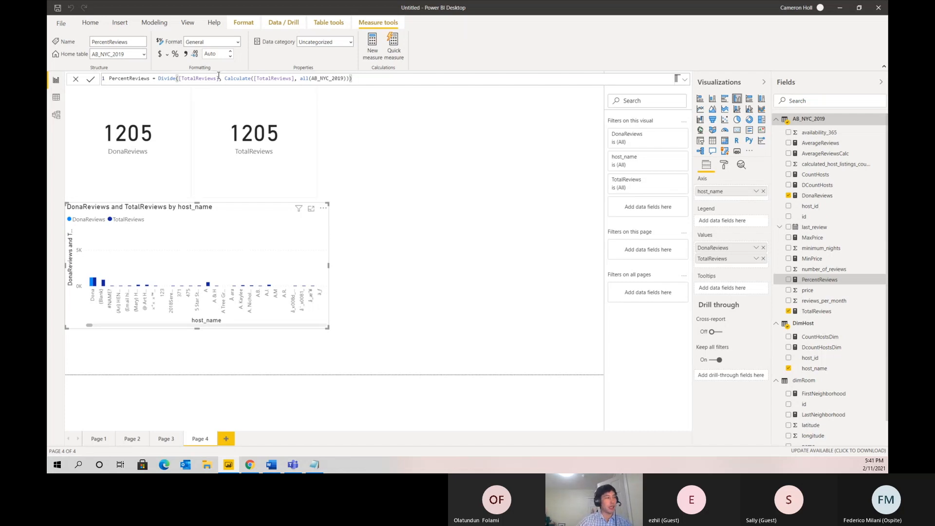
Remove DonaReviews from the values of the column chart by host_name.
double_click(197, 78)
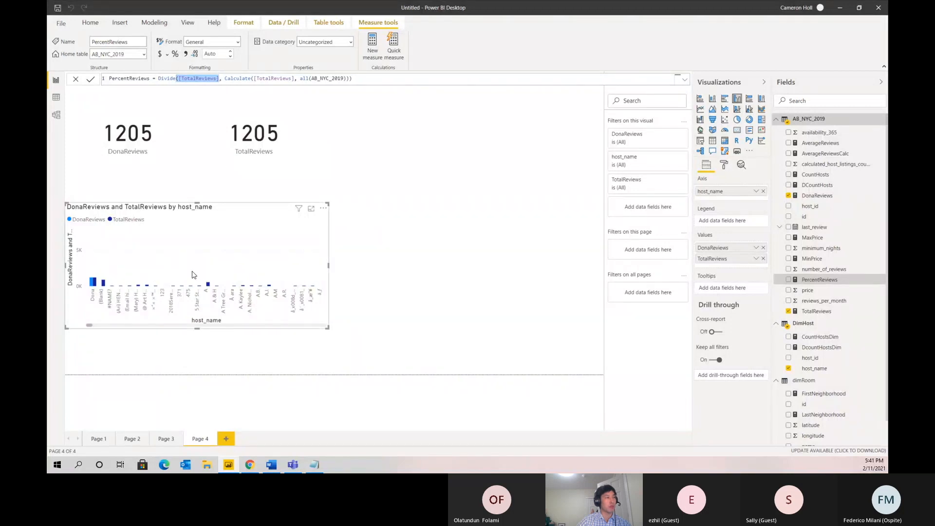
click(764, 248)
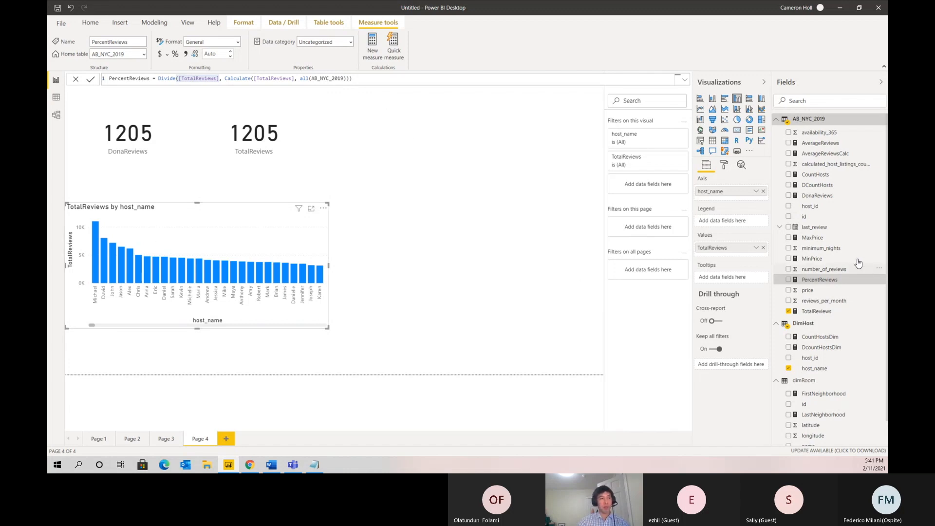
Create a line chart of PercentReviews beside the column chart, with host_name from DimHost as its axis.
drag(828, 281, 518, 280)
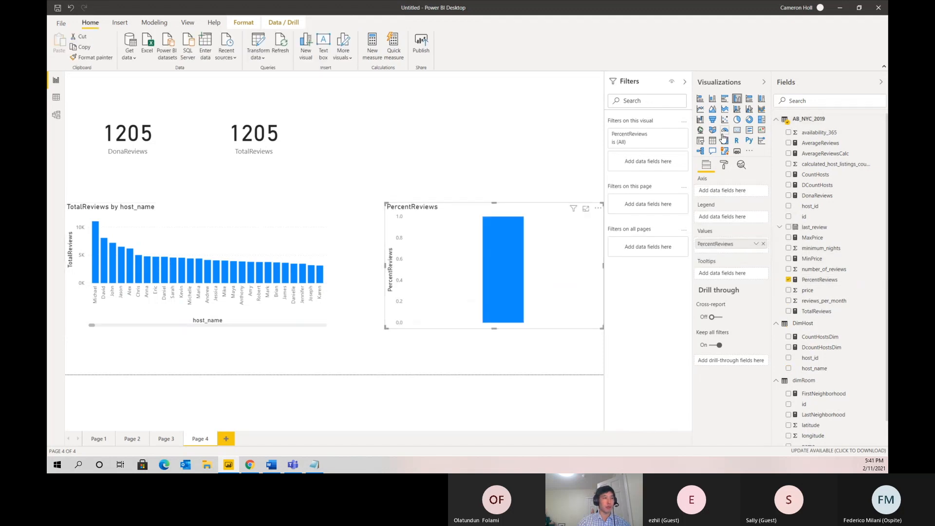
click(700, 109)
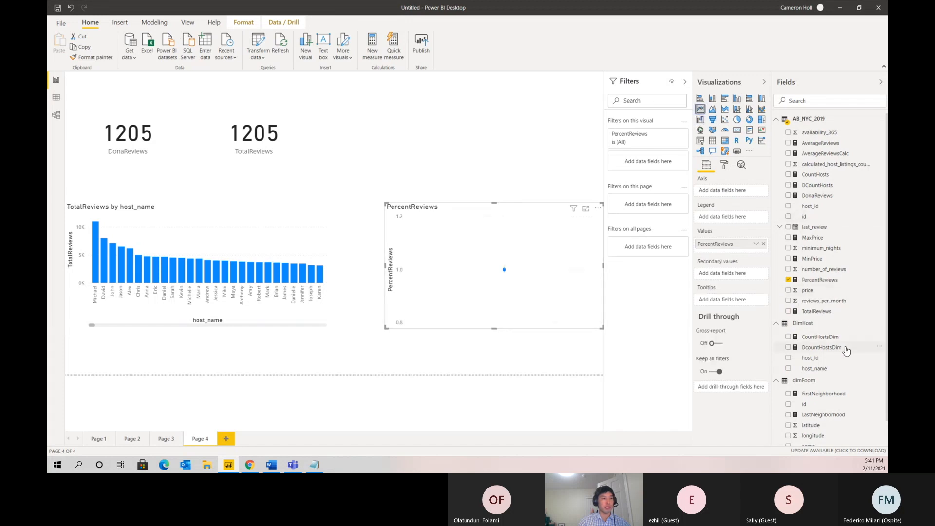
drag(821, 368, 770, 193)
drag(818, 366, 728, 193)
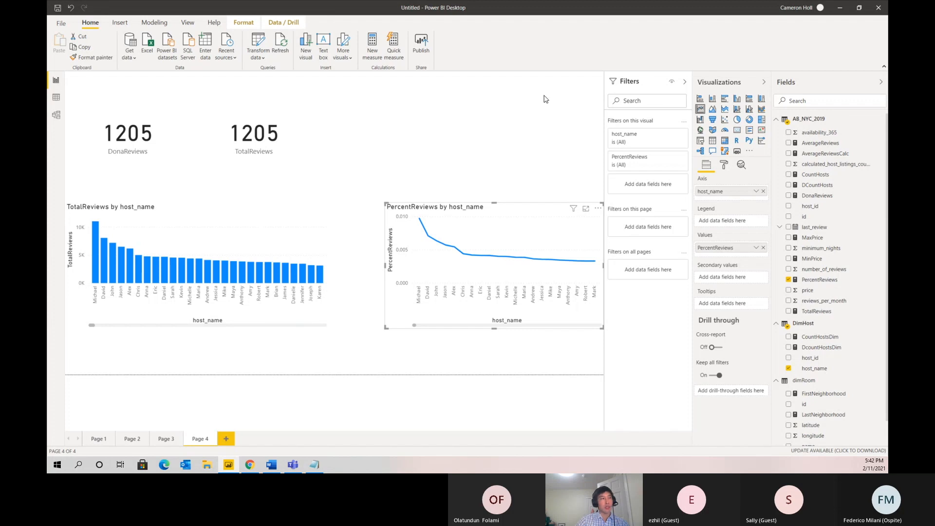
Format the PercentReviews measure as a percentage.
click(248, 25)
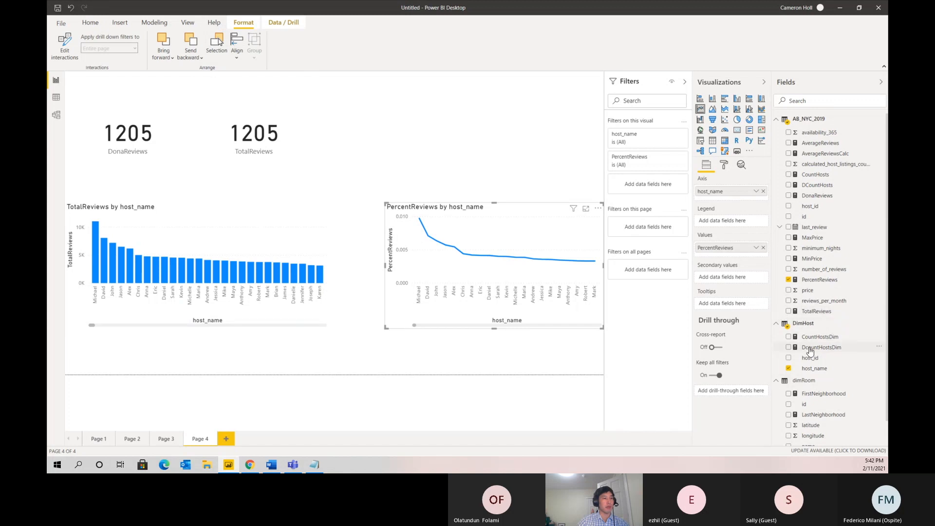
click(820, 279)
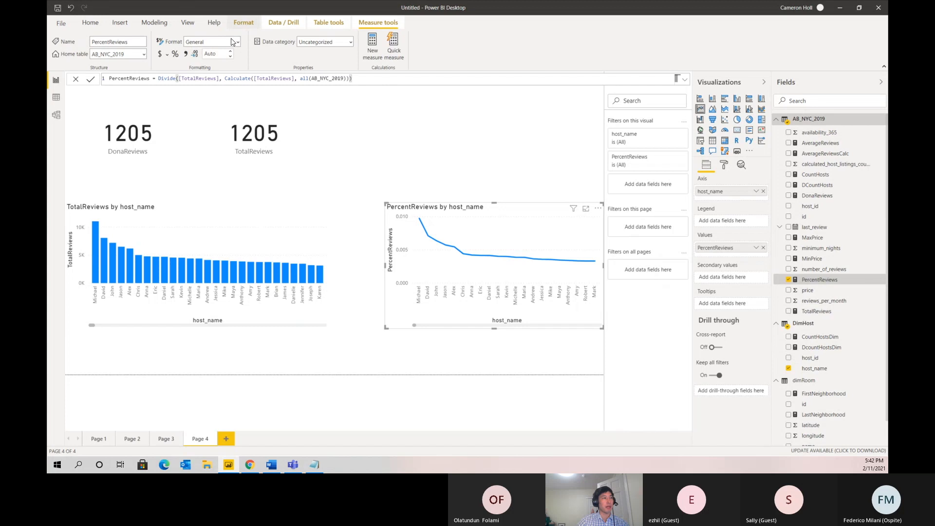
click(175, 54)
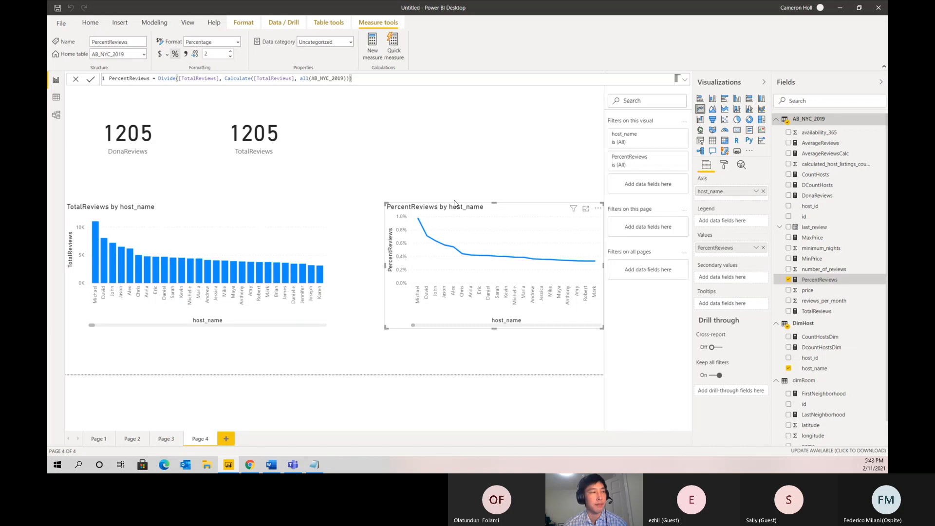
Replace host_name with availability_365 as the axis of the PercentReviews line chart.
click(789, 369)
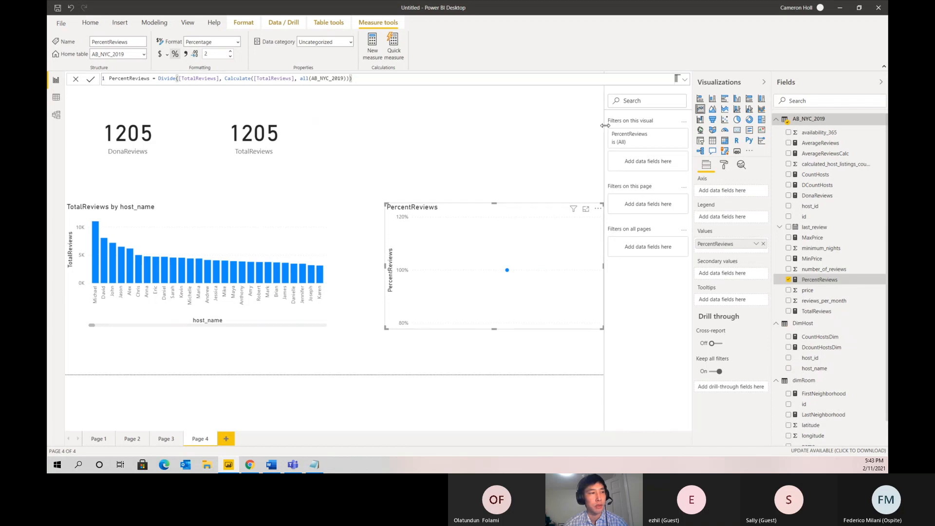
drag(827, 131, 726, 190)
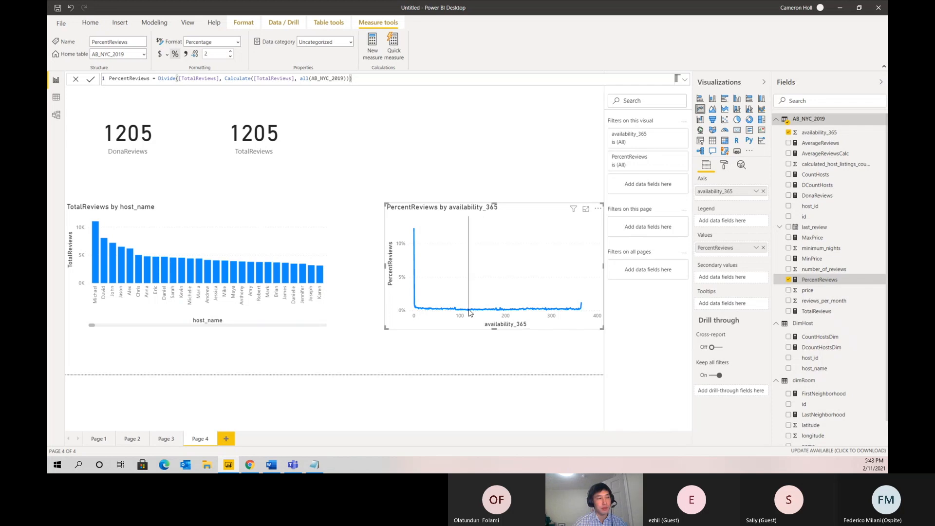
mouse_move(471, 312)
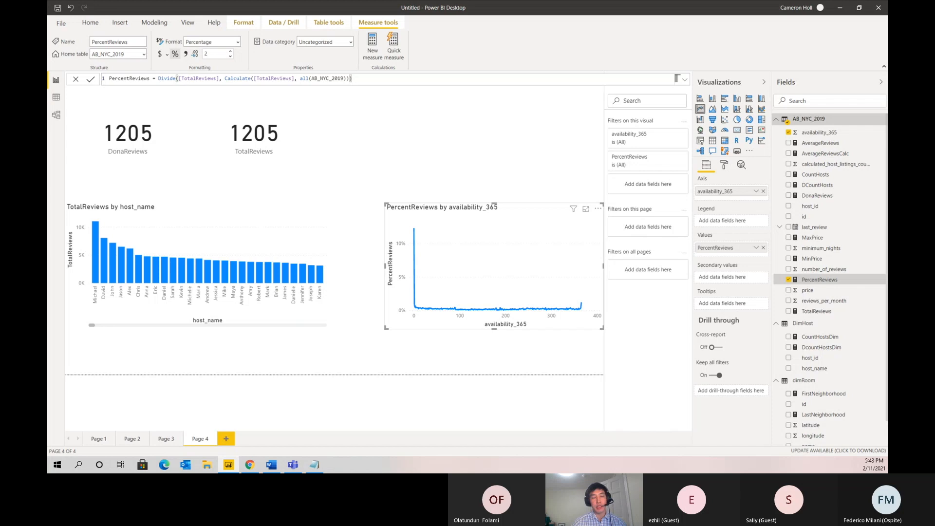
Create the measure ALlReviews = CALCULATE([TotalReviews], all(AB_NYC_2019)) in the AB_NYC_2019 table.
click(877, 282)
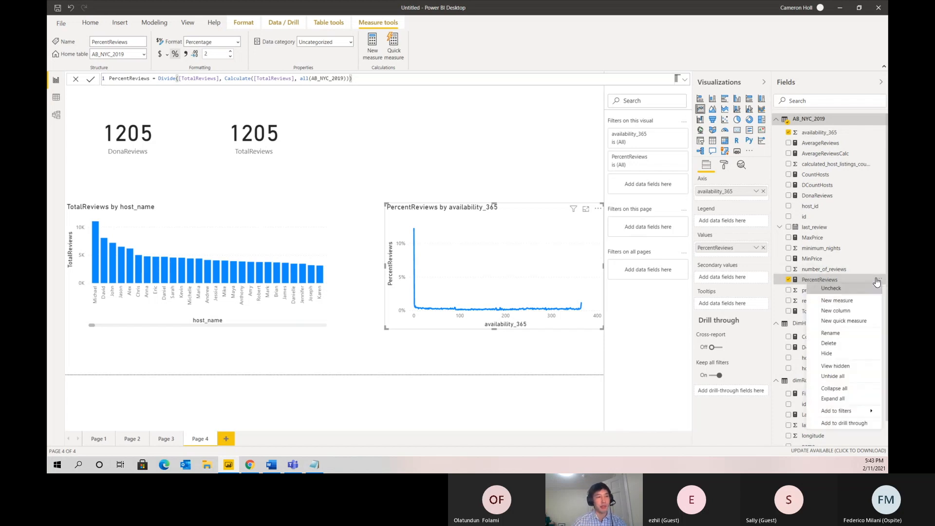
click(858, 304)
key(ctrl+a)
text(ALlReviews = cal)
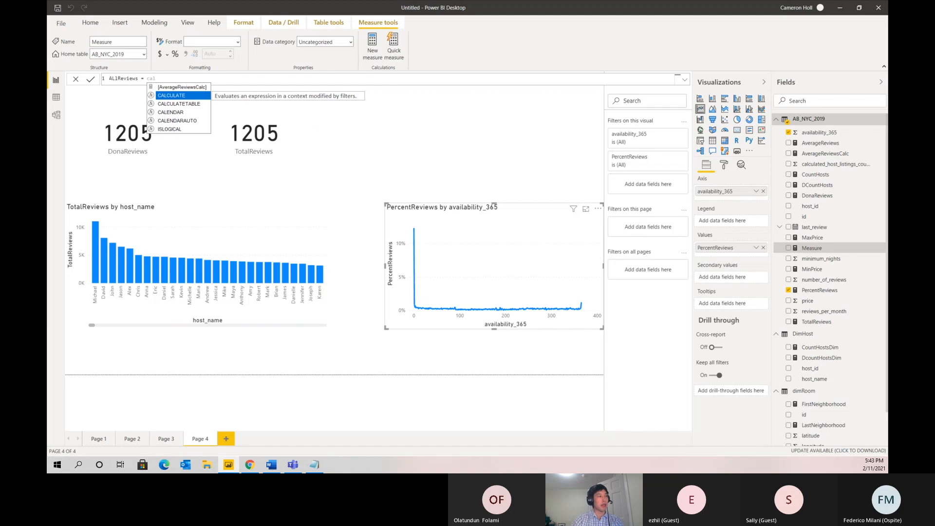
key(Tab)
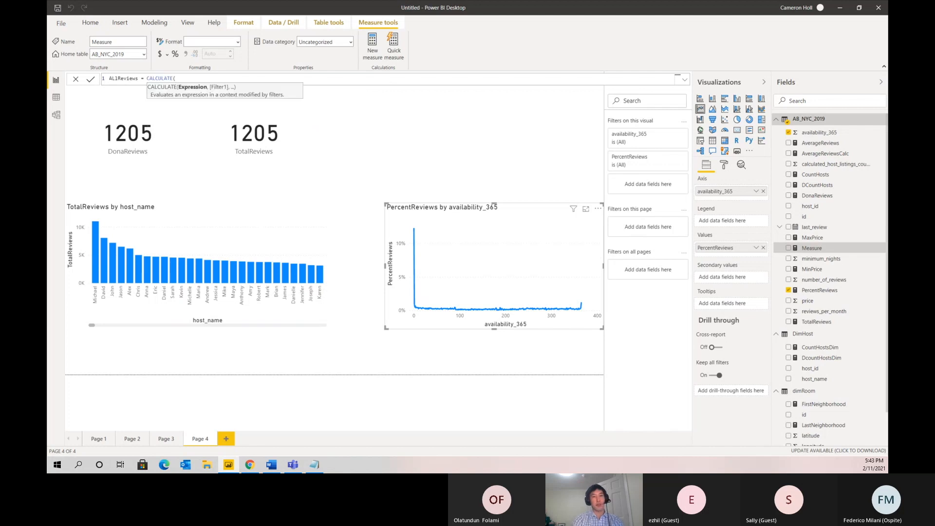
text(total)
key(Down)
key(Down)
key(Tab)
text(, all(ny)
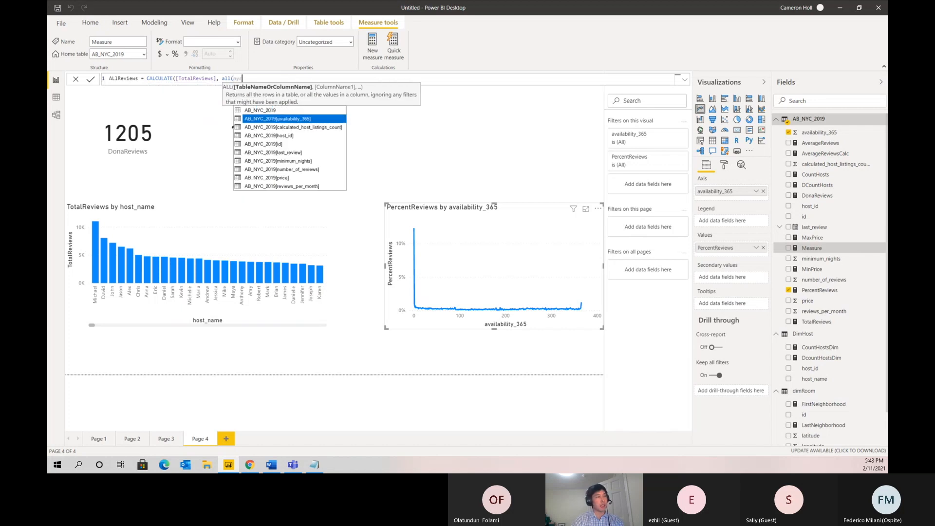
key(Tab)
text()))
key(Return)
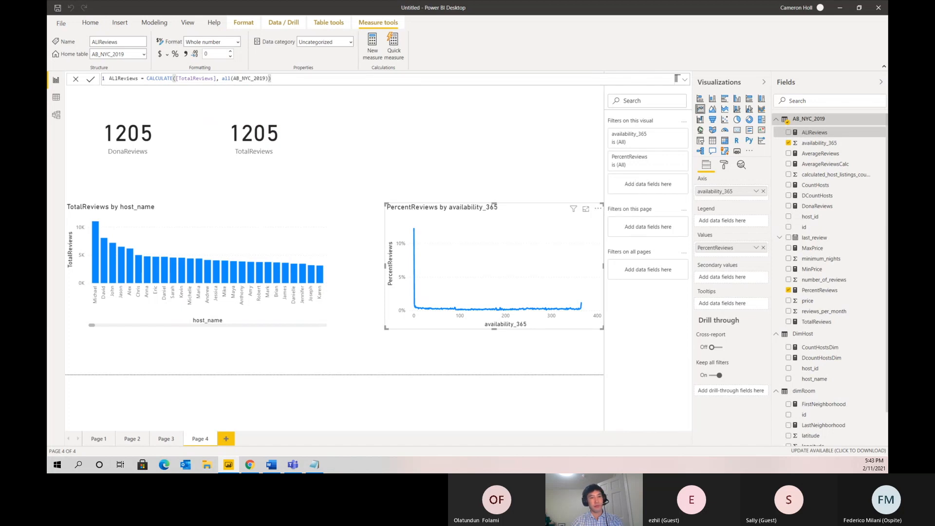
Replace the Calculate expression in PercentReviews with the new measure so the formula reads Divide([TotalReviews], [ALlReviews]).
click(819, 291)
click(191, 79)
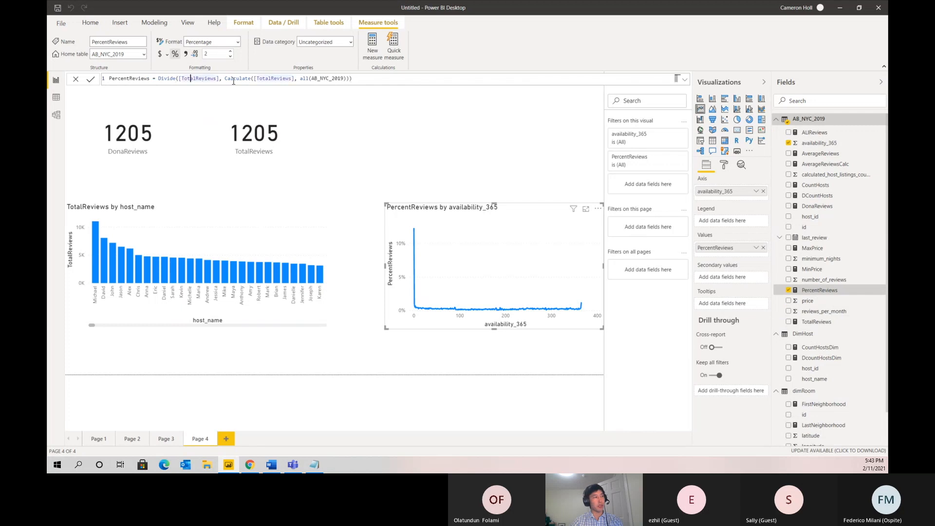
key(ctrl+a)
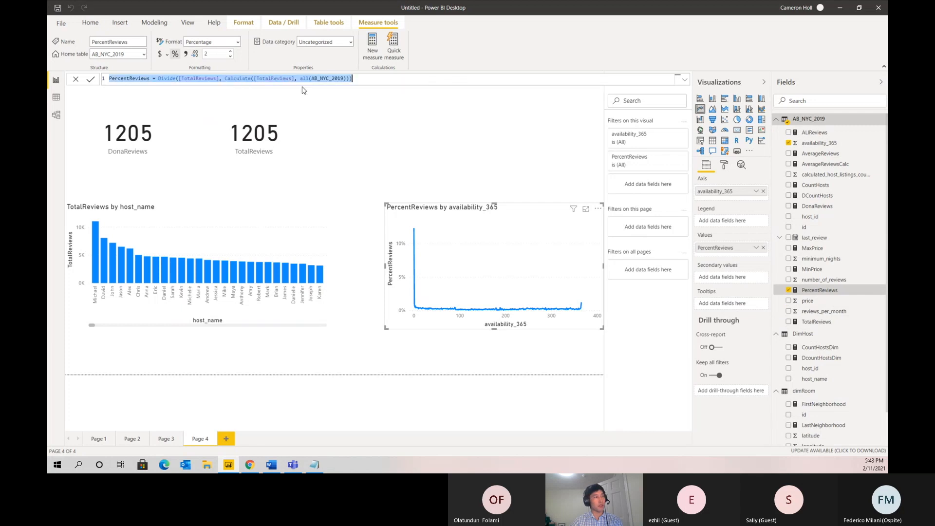
click(350, 78)
drag(223, 83, 338, 80)
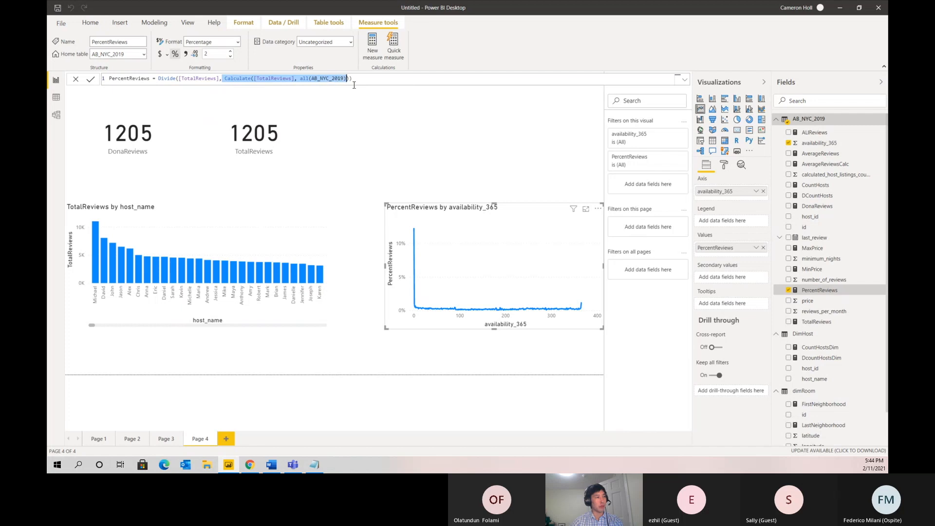
text([AllReviews])
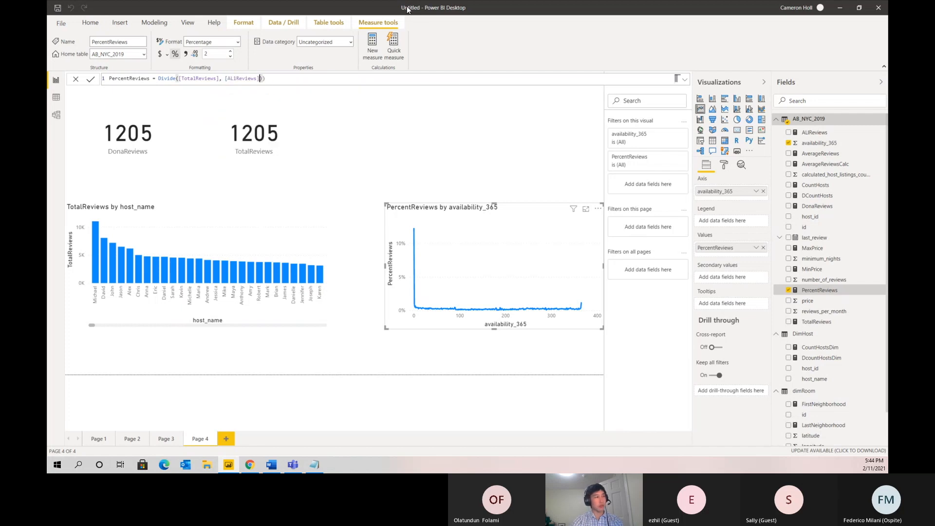
key(Return)
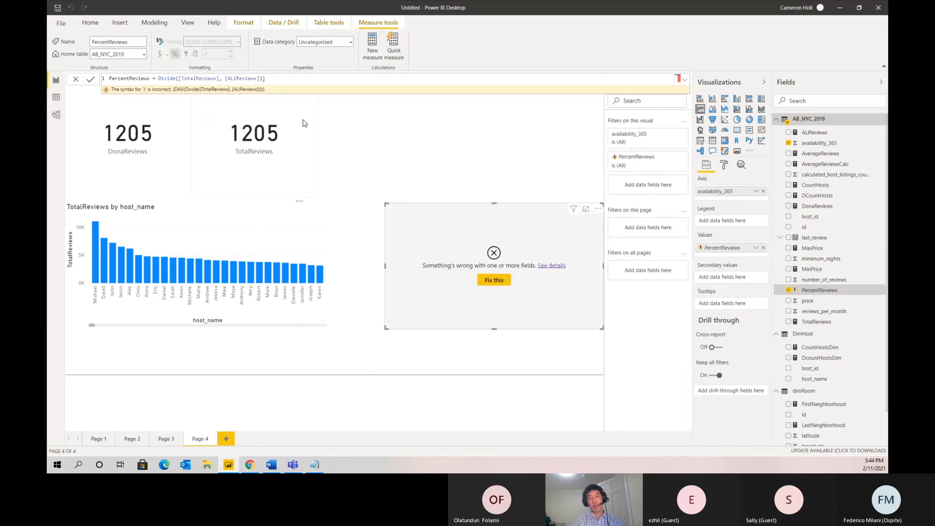
key(BackSpace)
key(Return)
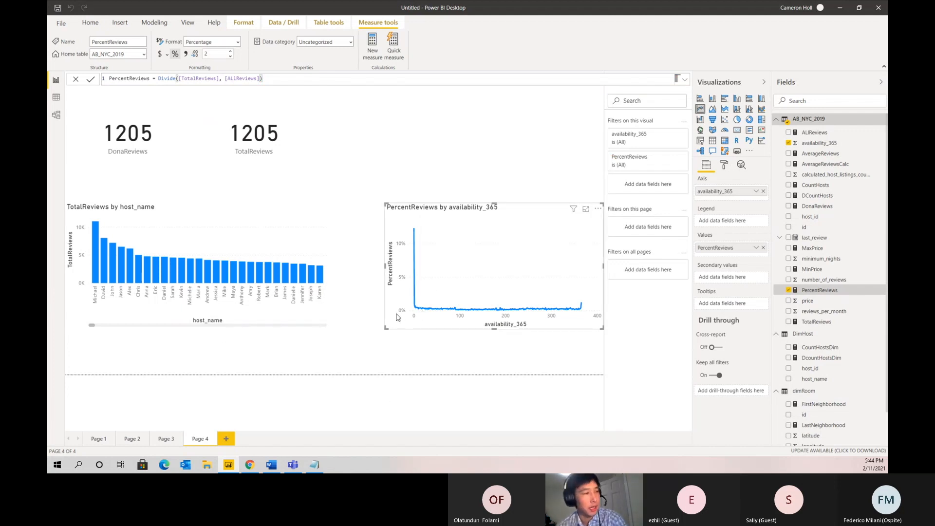
Delete the line chart of PercentReviews by availability_365 from the page.
key(Delete)
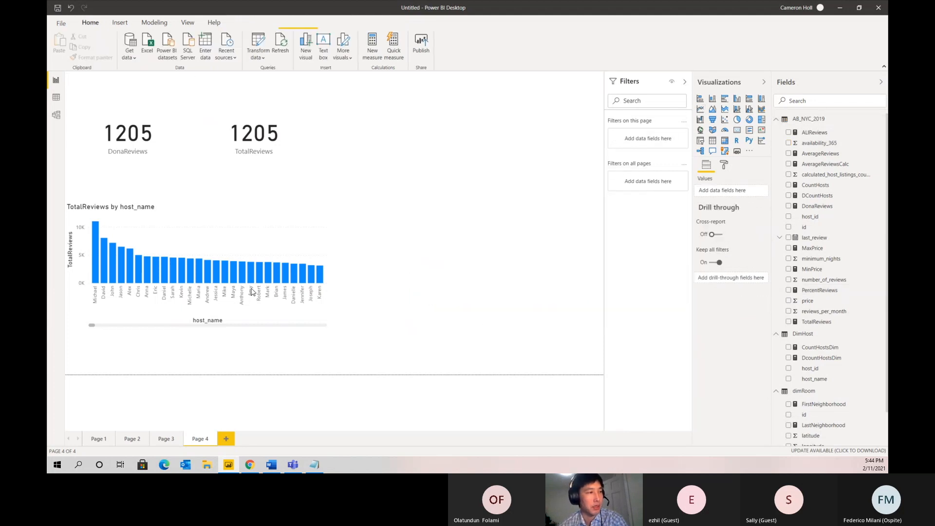
Add a table visual beside the TotalReviews bar chart and fill it with host_name from DimHost.
click(712, 140)
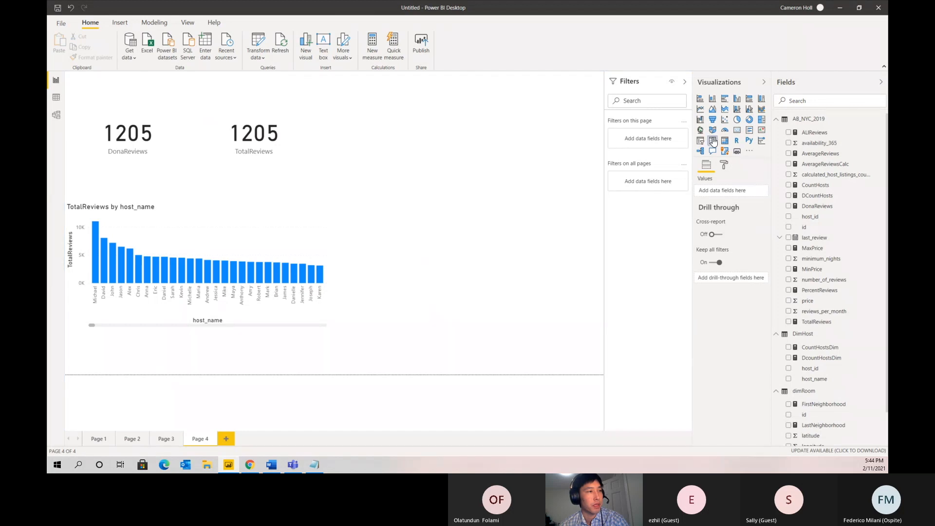
drag(443, 145, 559, 250)
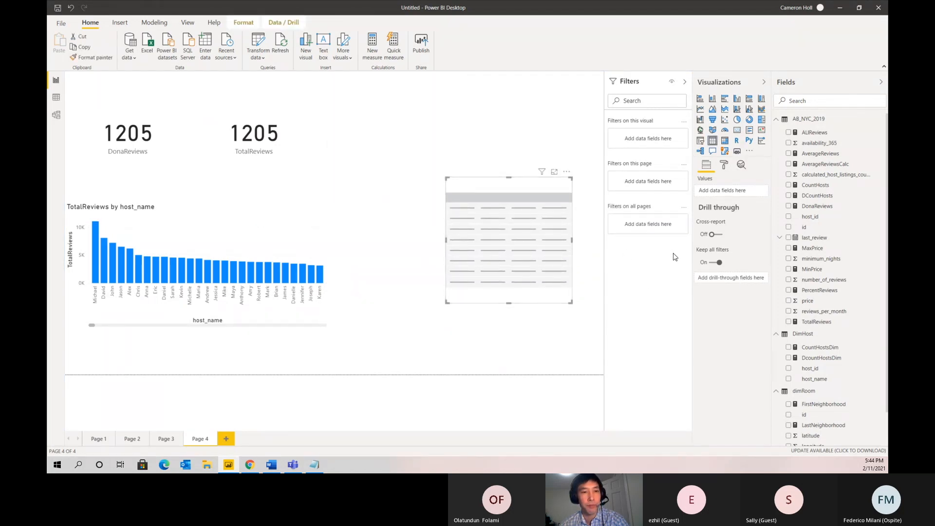
scroll(806, 380, down, 1)
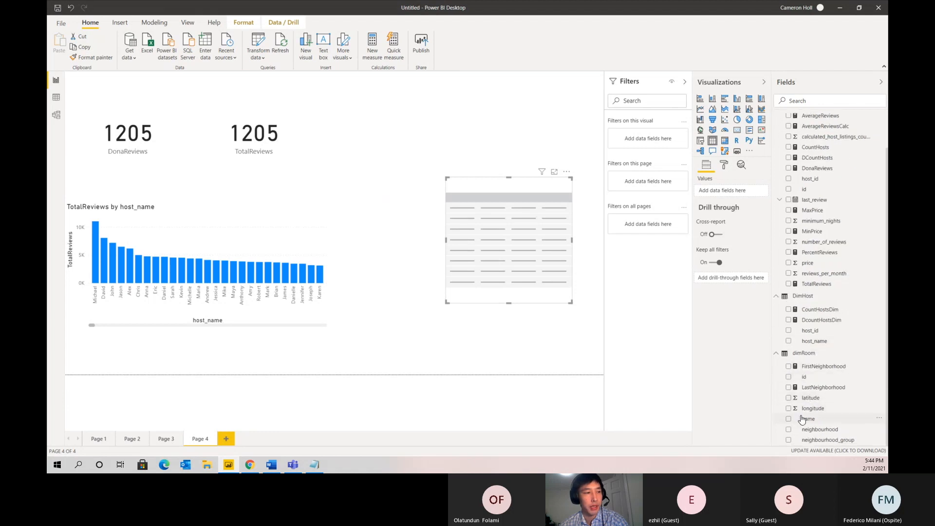
drag(703, 246, 726, 191)
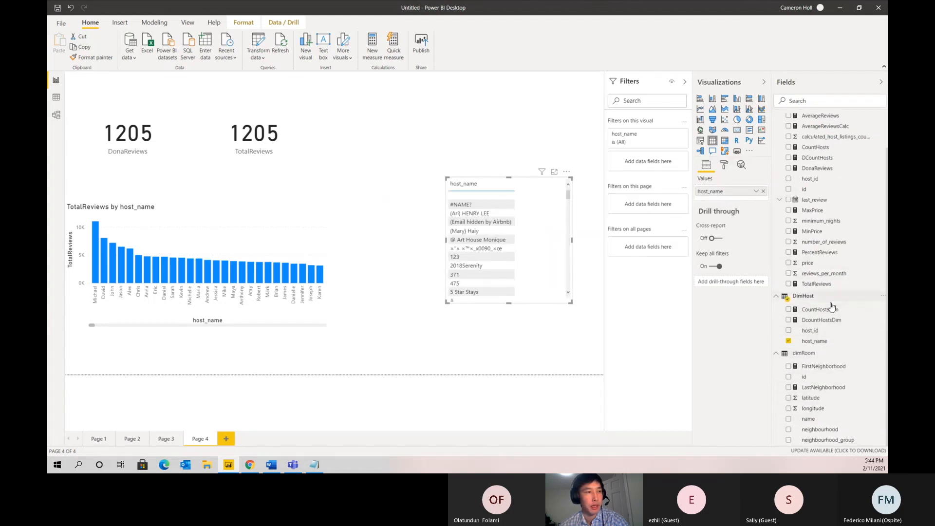
Add ALlReviews and TotalReviews to the host_name table, widen it to fit, and remove the duplicate TotalReviews column.
scroll(805, 261, up, 1)
drag(831, 130, 756, 199)
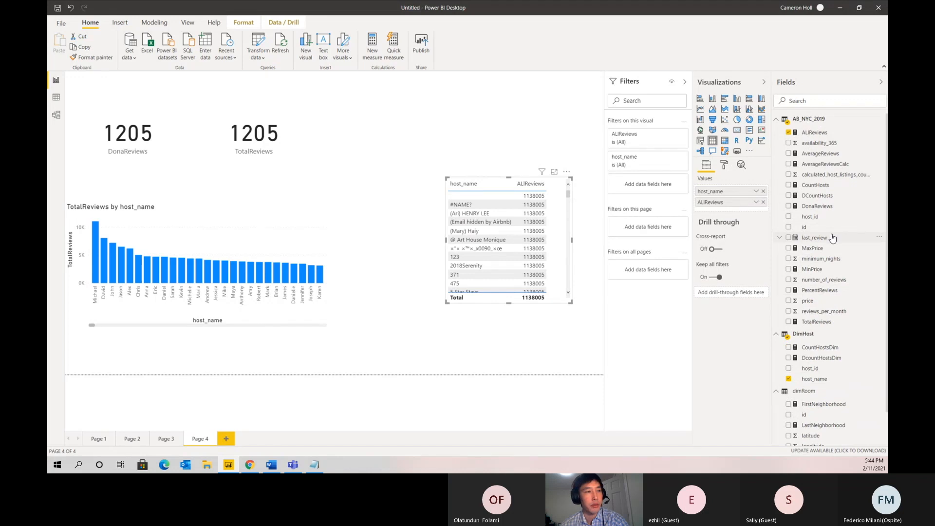
drag(833, 321, 758, 210)
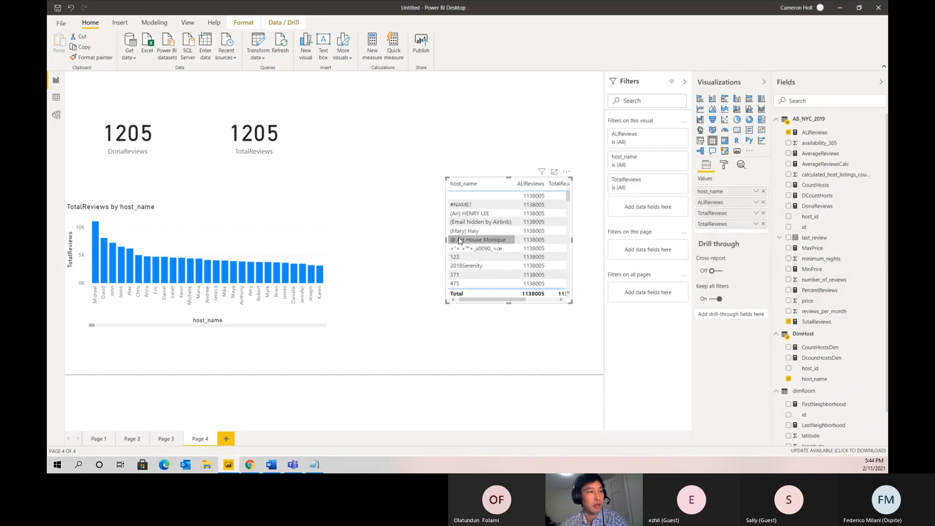
drag(446, 240, 371, 230)
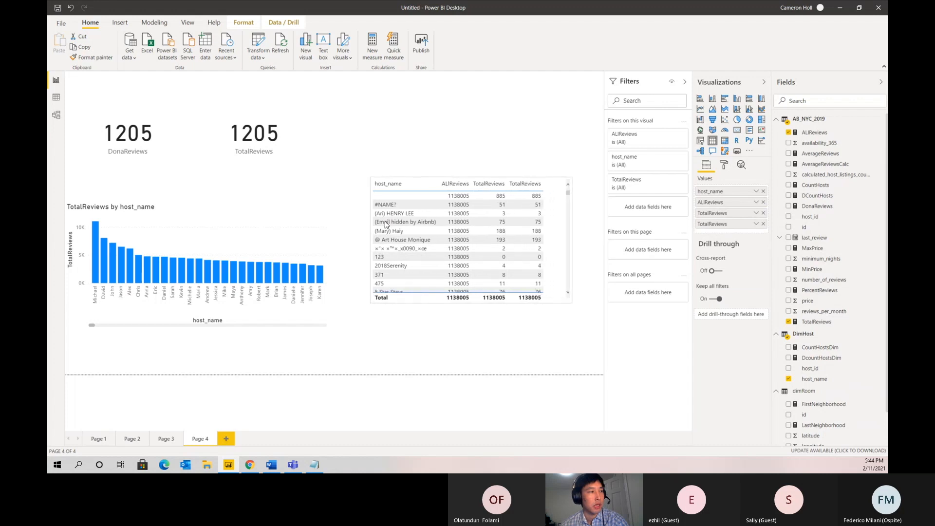
click(763, 224)
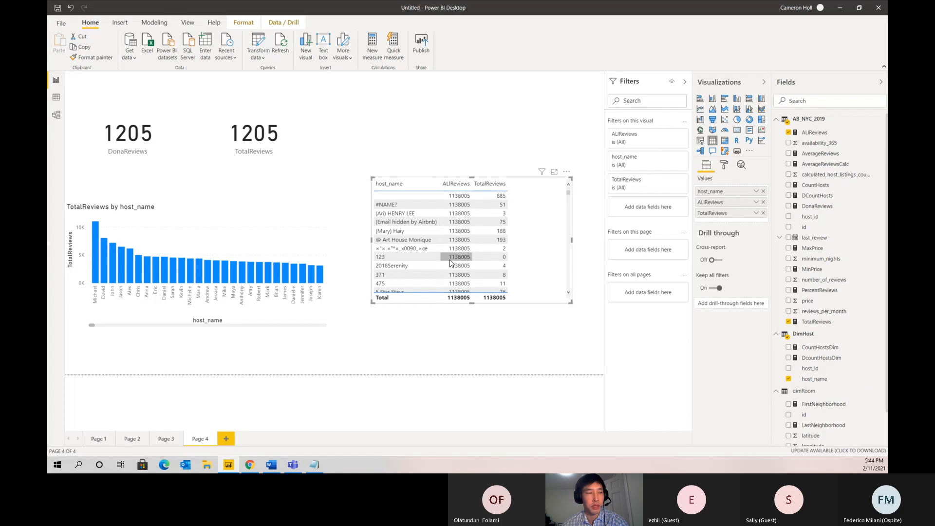
Filter the host_name table with basic filtering on availability_365 values 2, 6, 8, 9, 22 and 31.
scroll(456, 260, down, 10)
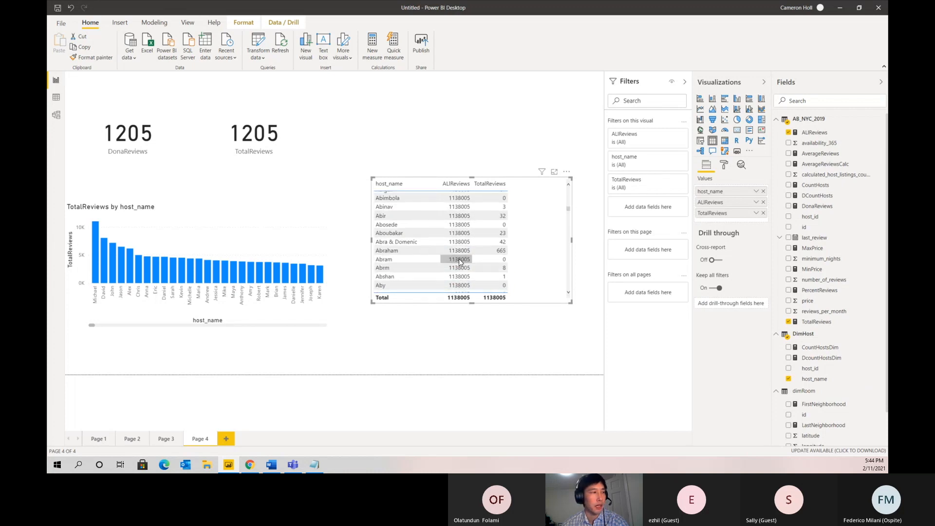
scroll(460, 260, down, 5)
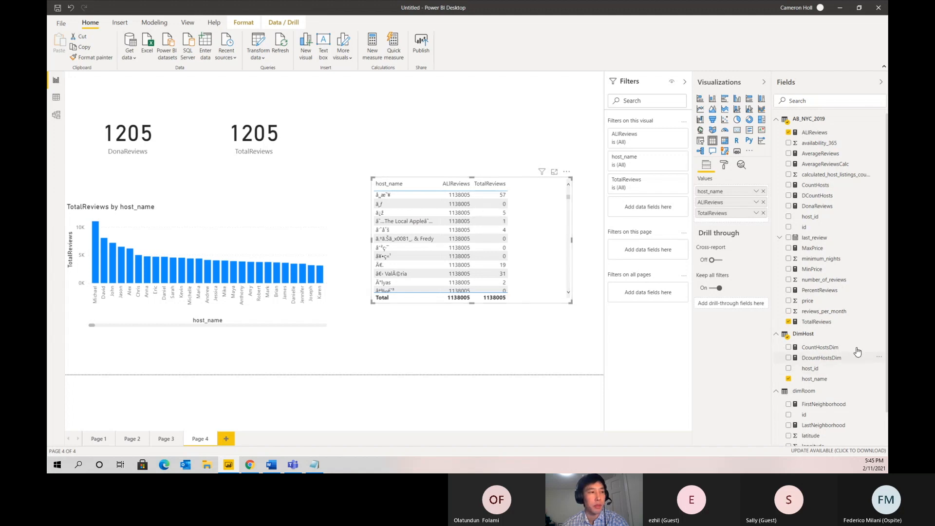
drag(822, 143, 666, 216)
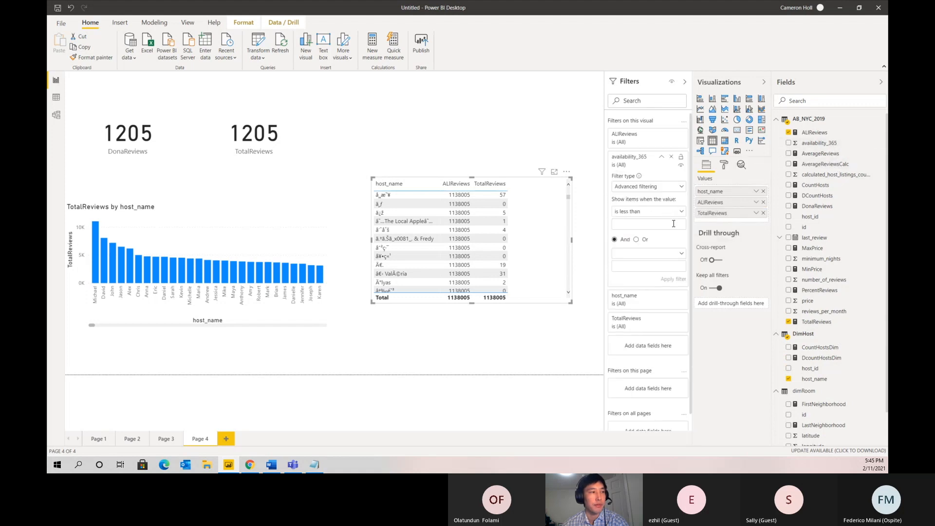
click(660, 189)
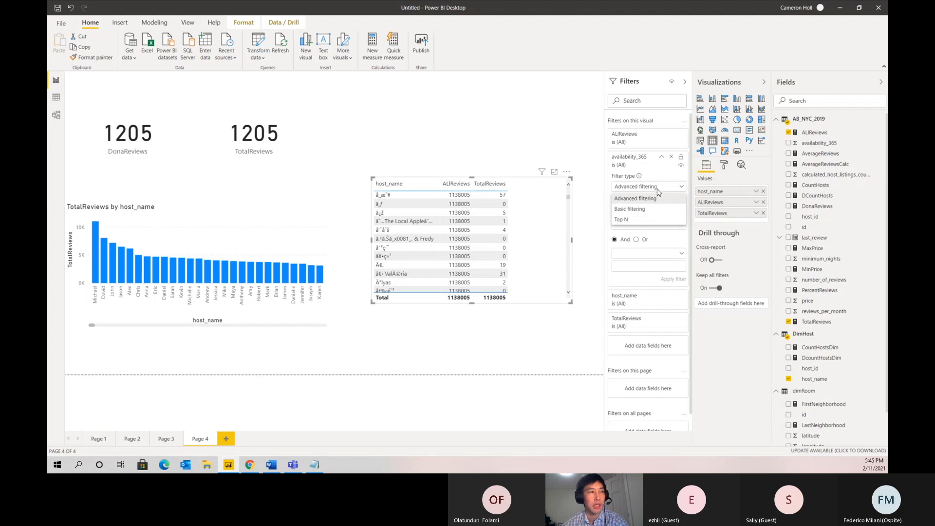
click(648, 209)
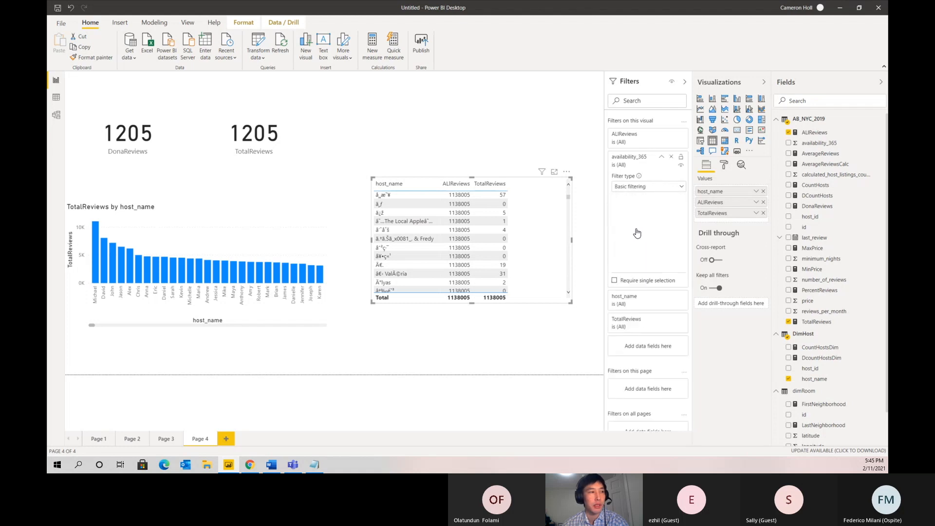
click(628, 227)
click(630, 263)
scroll(633, 243, down, 1)
click(633, 240)
click(637, 251)
scroll(636, 248, down, 5)
click(637, 244)
scroll(637, 246, down, 3)
click(637, 244)
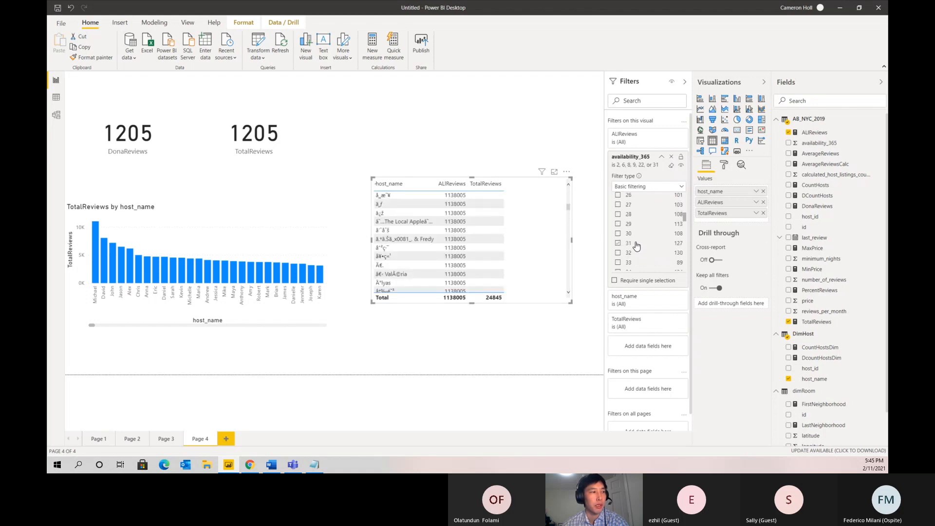
Extend the table's availability_365 filter with further values such as 0, 1, 3, 4, 5, 7, 10, 15 and 16.
scroll(638, 234, up, 10)
click(631, 208)
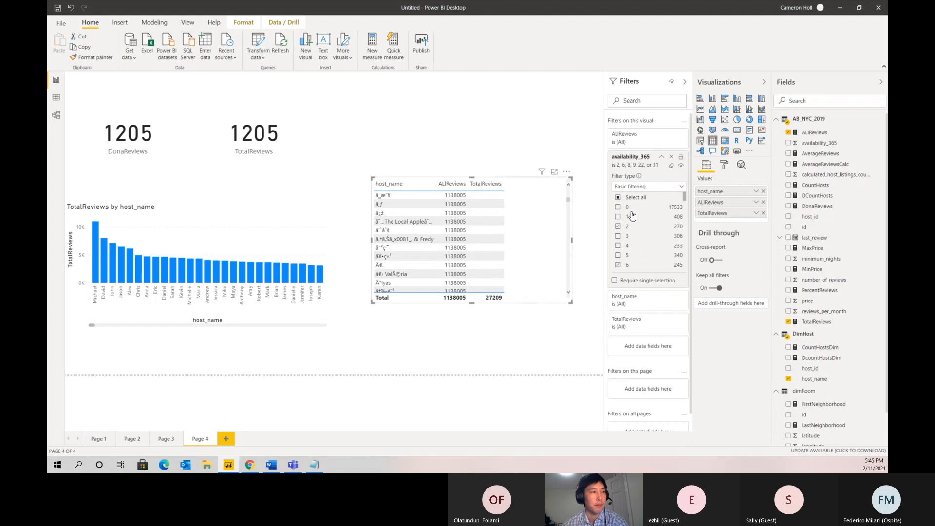
click(630, 218)
click(626, 236)
click(627, 246)
click(627, 257)
scroll(633, 244, down, 3)
click(636, 231)
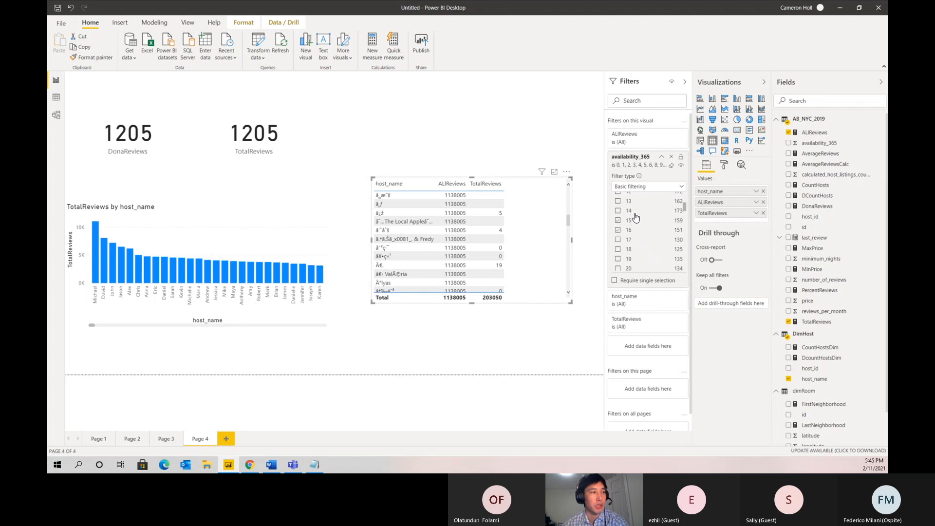
scroll(634, 224, up, 3)
click(634, 232)
click(628, 260)
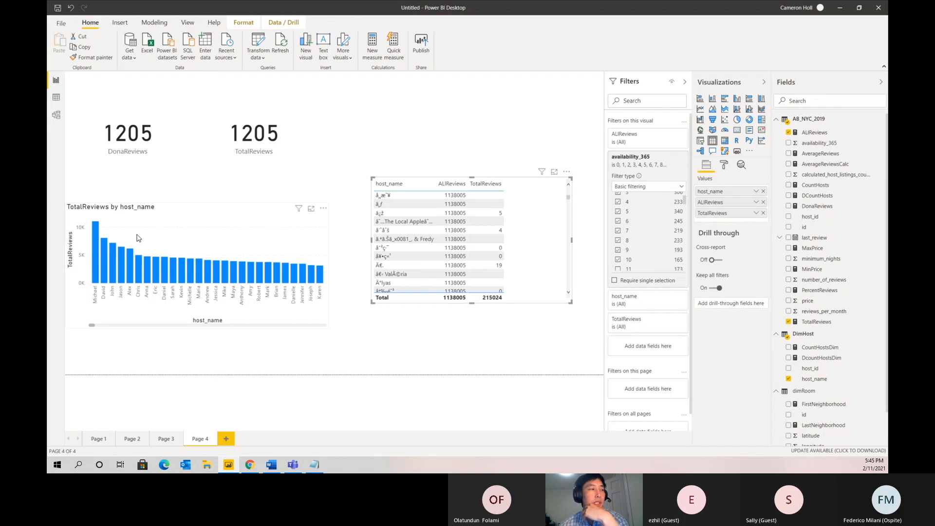
Change the ALlReviews measure to CALCULATE([TotalReviews], all(DimHost[host_name])).
mouse_move(120, 265)
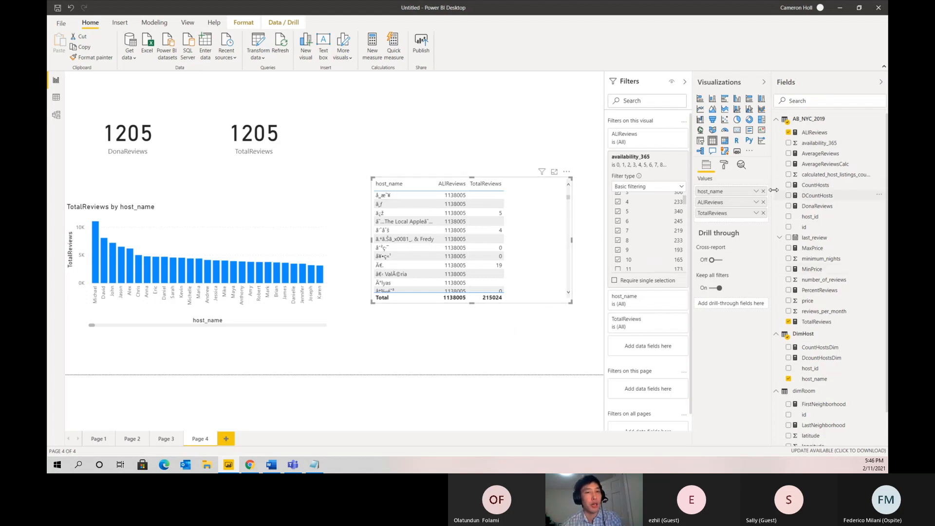
click(827, 135)
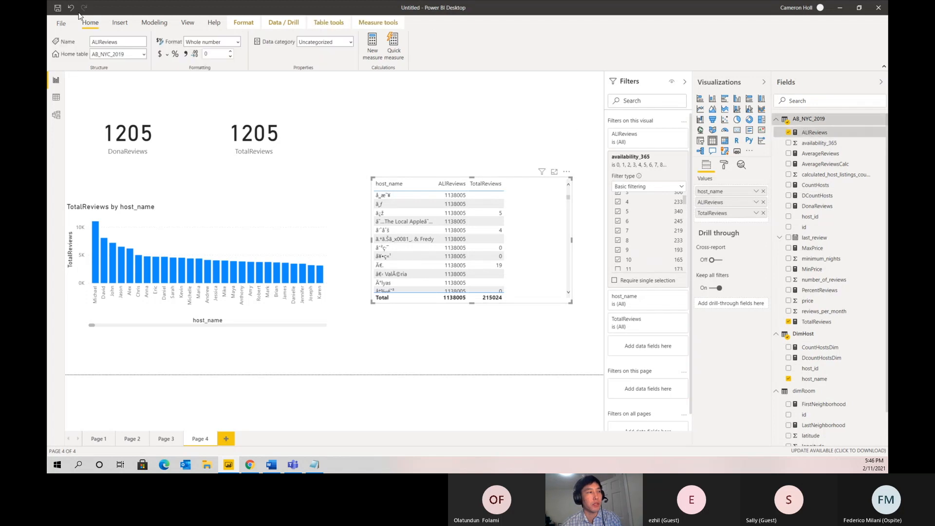
click(267, 77)
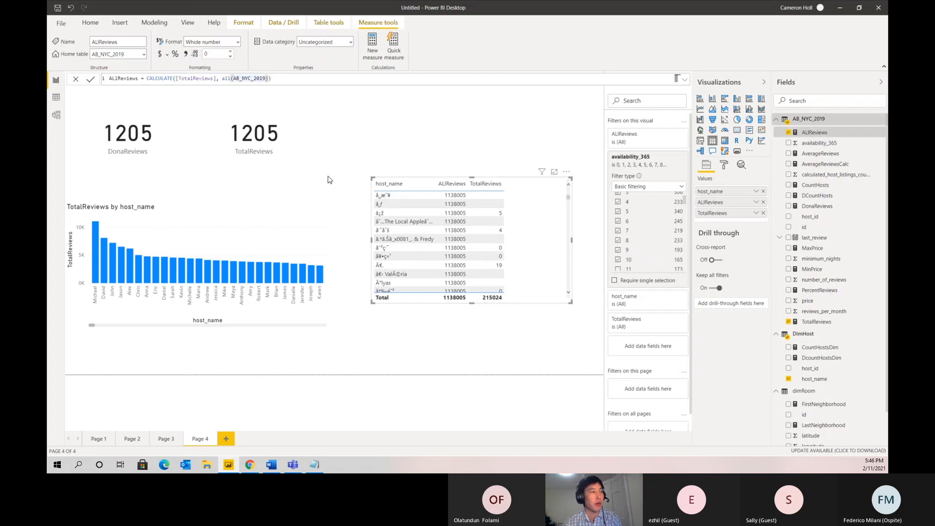
key(BackSpace)
key(BackSpace)
key(BackSpace)
key(BackSpace)
key(BackSpace)
key(BackSpace)
key(BackSpace)
key(BackSpace)
key(BackSpace)
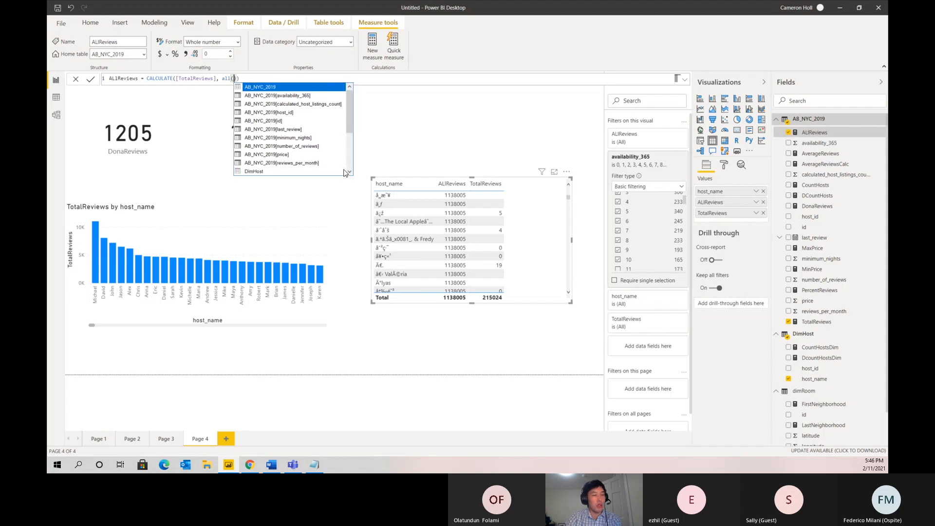
text(dimHst)
key(BackSpace)
key(BackSpace)
key(BackSpace)
key(Down)
key(Down)
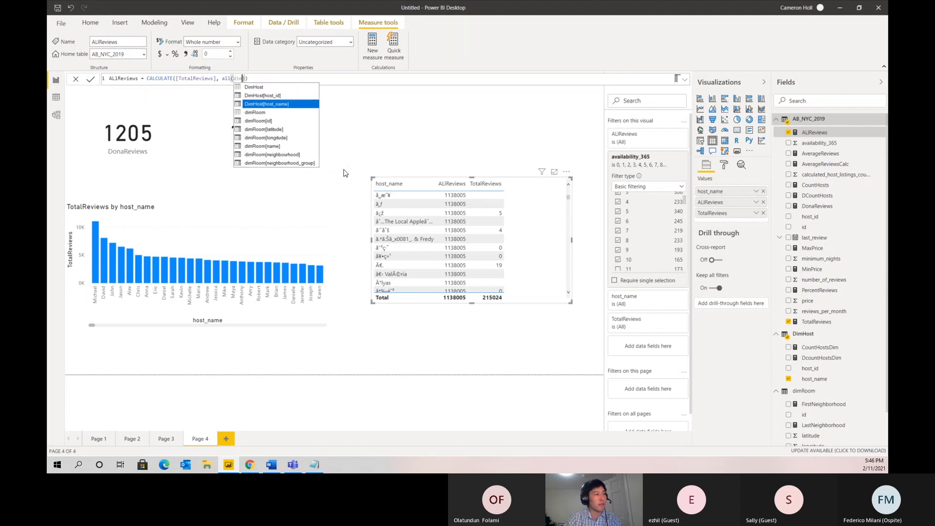
key(Tab)
text())
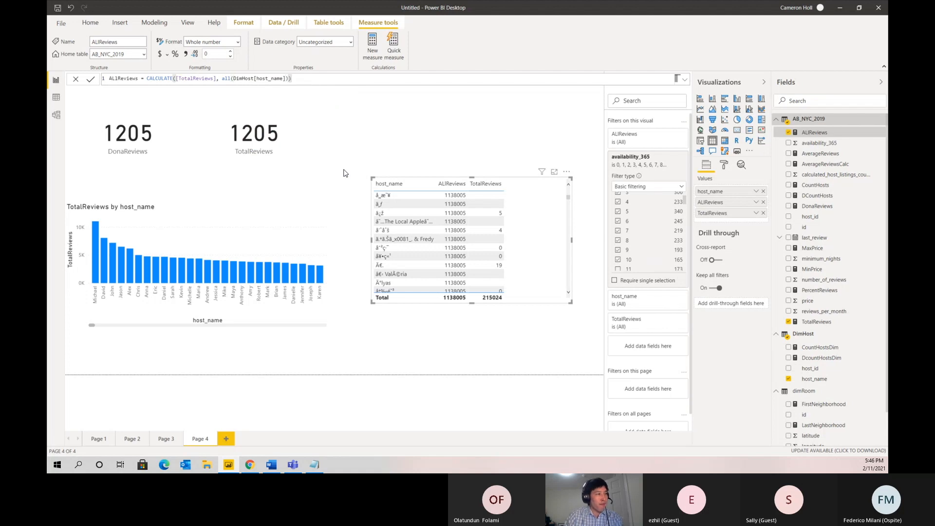
key(Return)
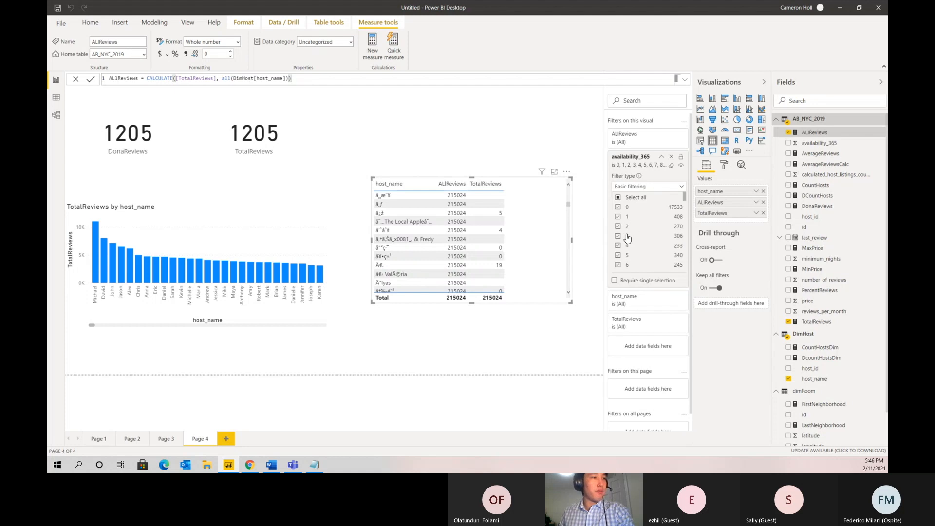
Test ALlReviews by clearing 0 and toggling 3 and 16 in the table's availability_365 filter, and remove that filter.
click(618, 207)
click(618, 236)
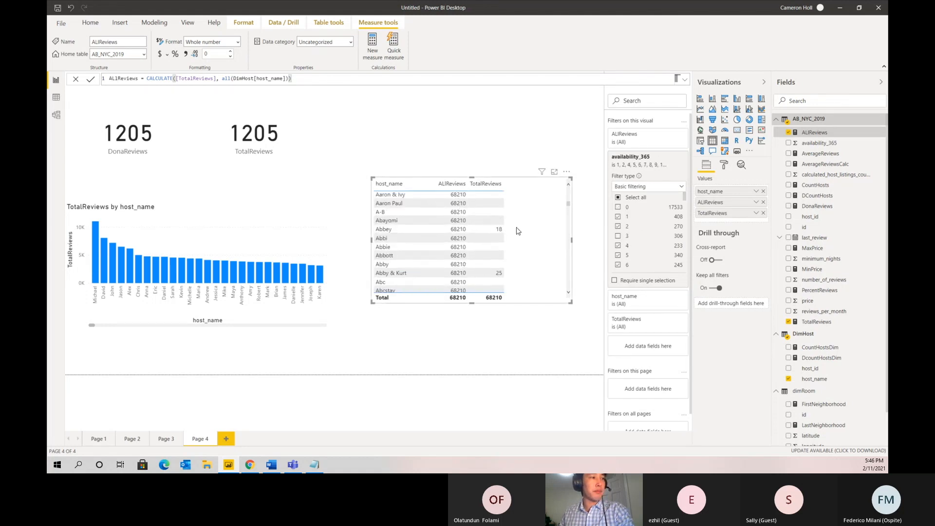
click(618, 237)
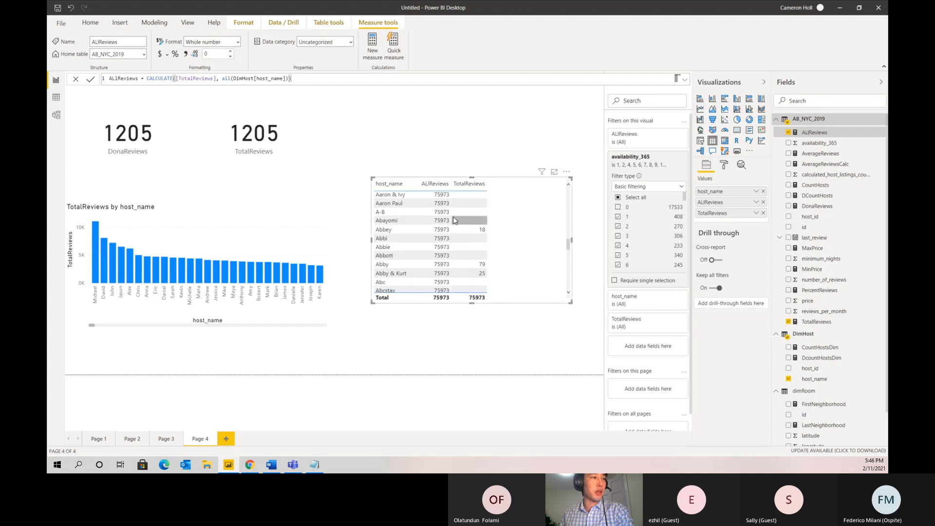
scroll(631, 241, down, 3)
click(619, 230)
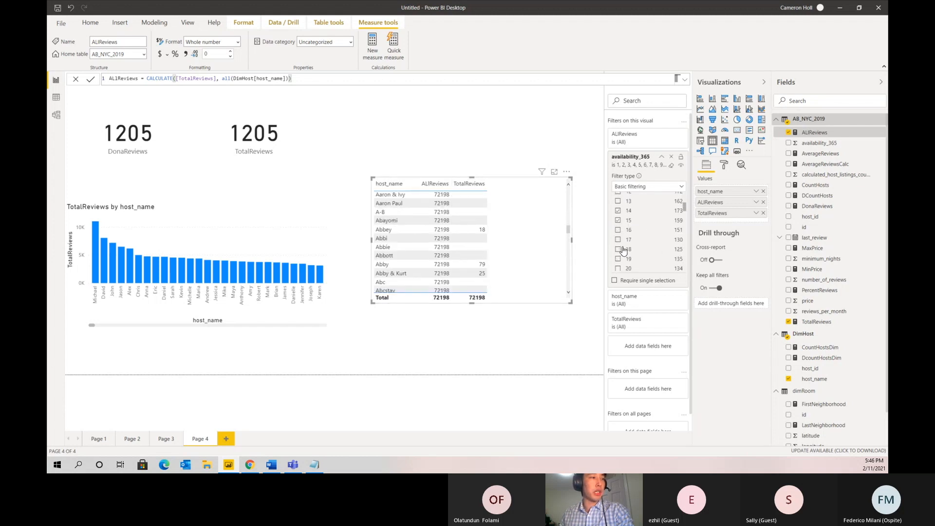
scroll(623, 250, down, 2)
click(619, 245)
scroll(623, 227, up, 3)
click(628, 231)
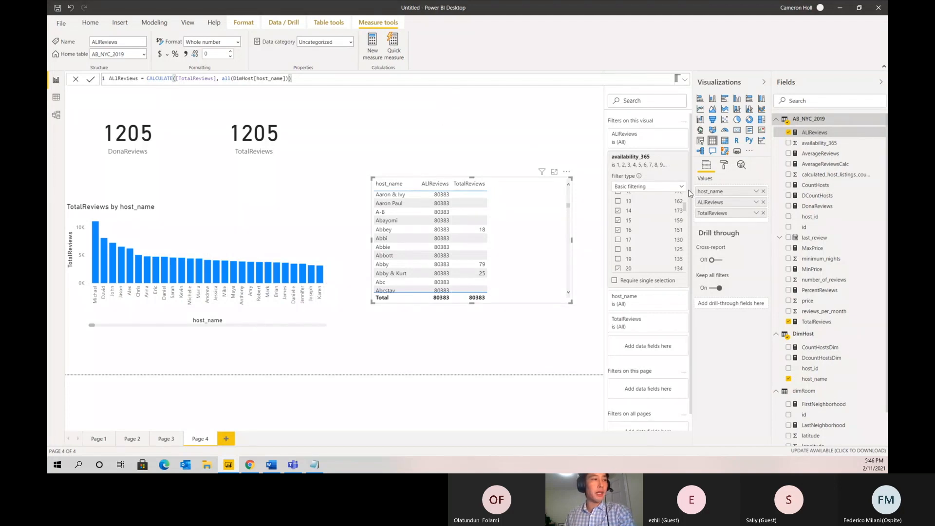
click(671, 157)
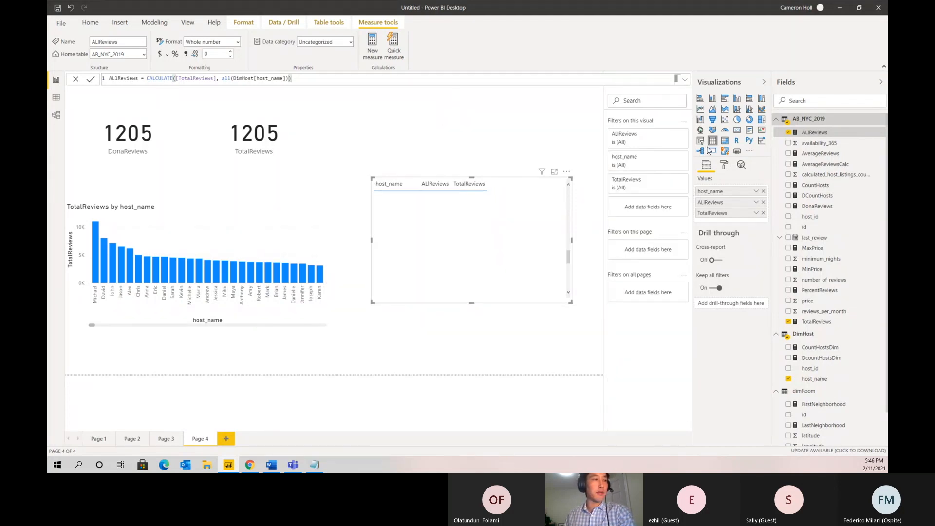
Add an availability_365 slicer with the range 0 to 347 and place it above the host_name table.
click(557, 128)
click(700, 140)
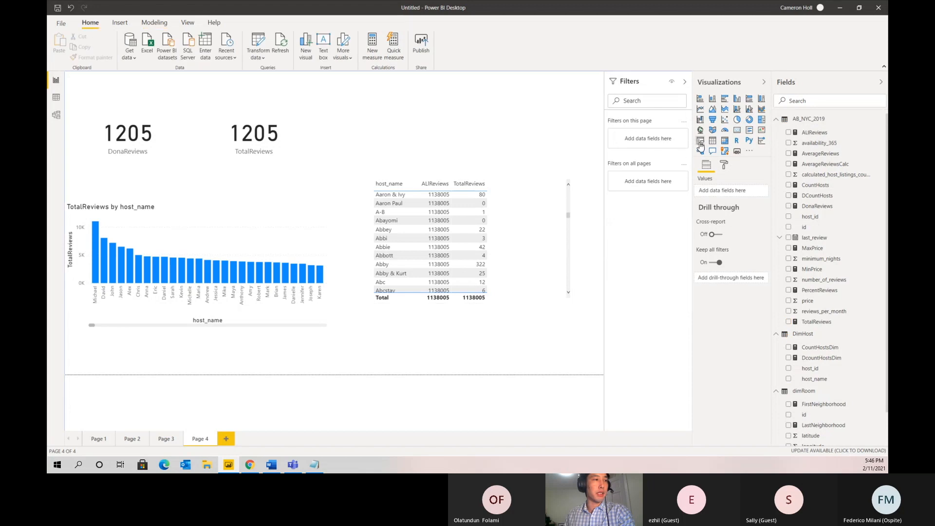
drag(819, 144, 712, 192)
drag(537, 319, 591, 107)
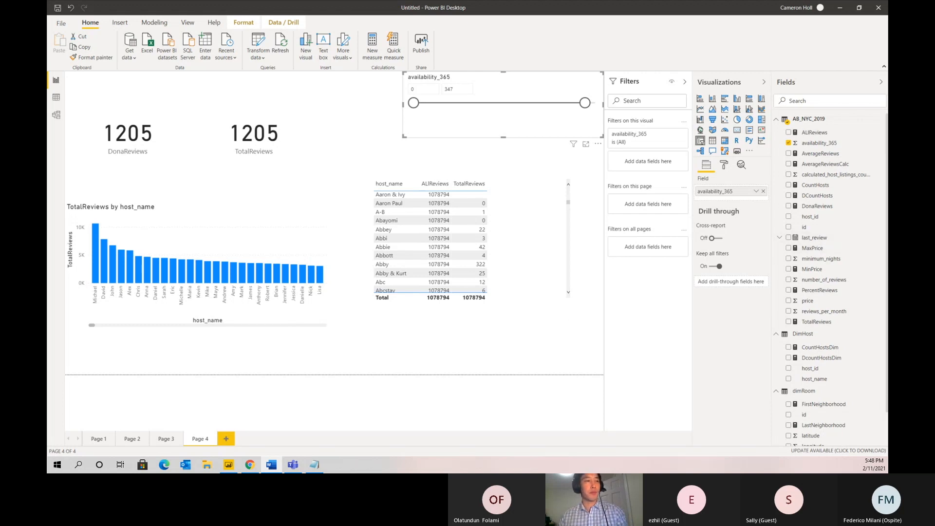
Create the measure OneNeighborhood = values(dimRoom[neighbourhood]) in the dimRoom table.
scroll(842, 341, down, 3)
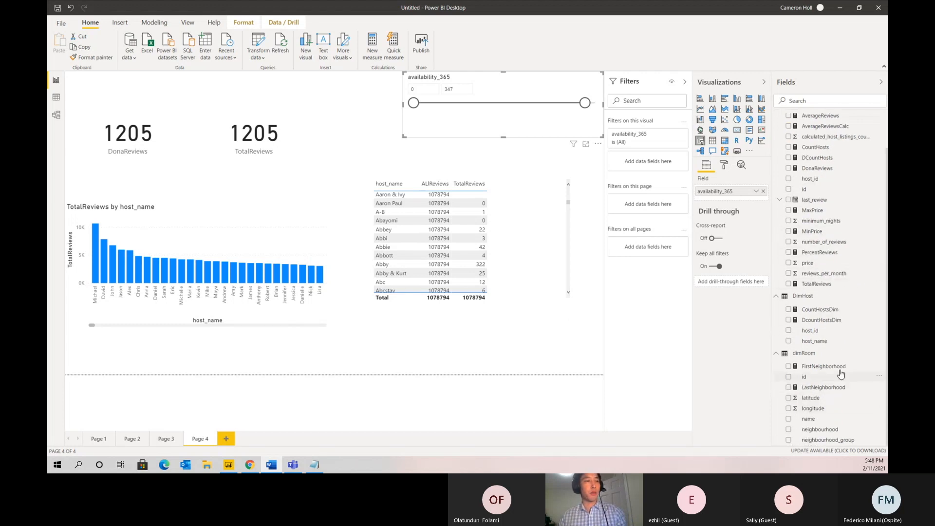
click(881, 354)
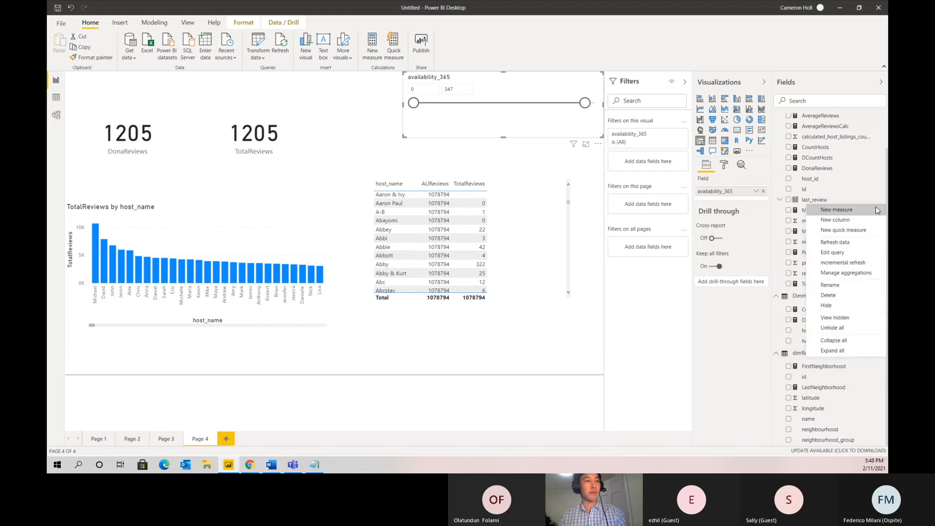
click(877, 210)
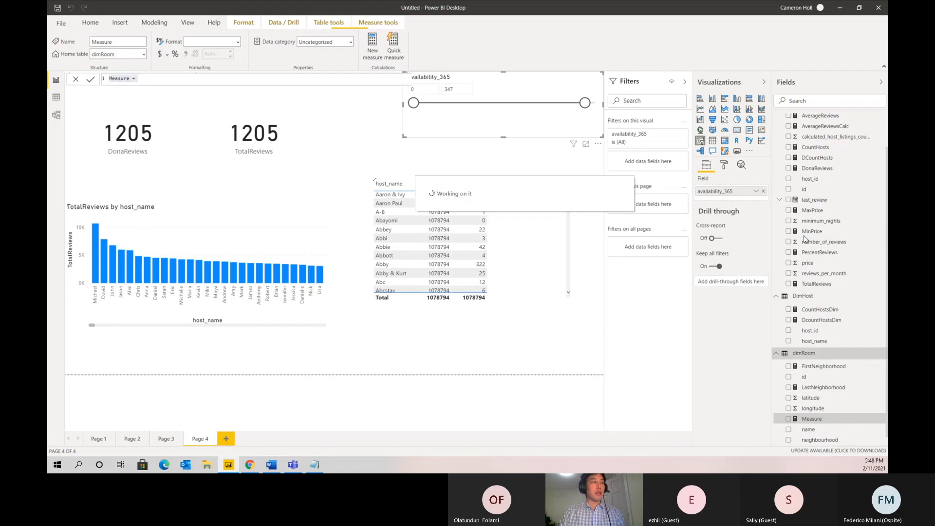
text(OneNieghb)
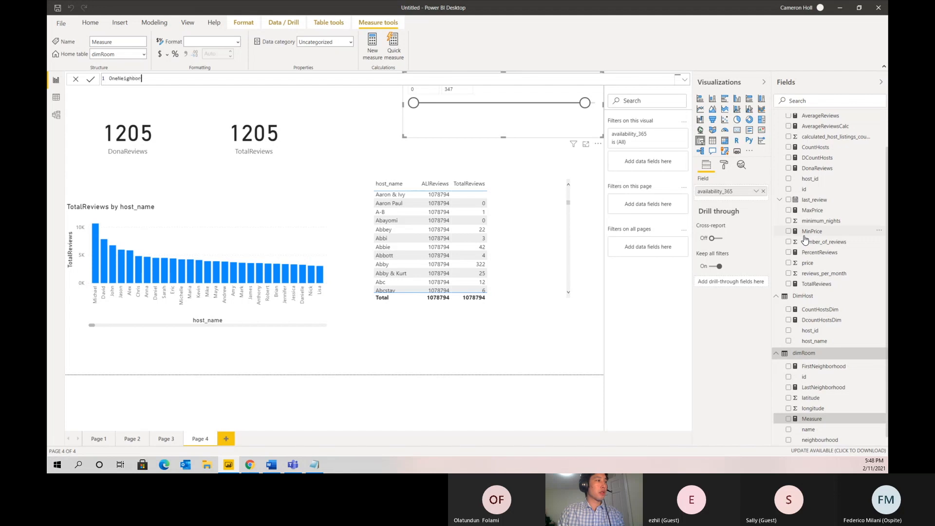
text(orhood = values(dimRoom)
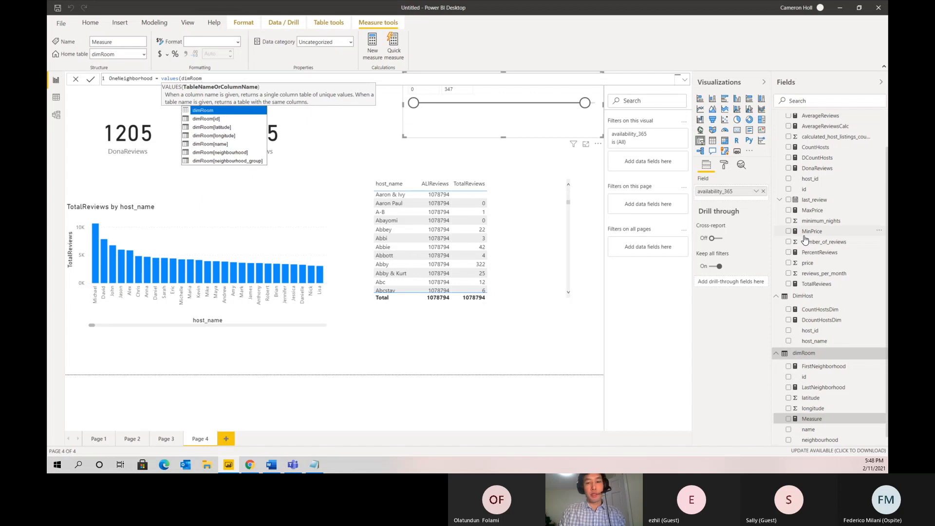
text([nei)
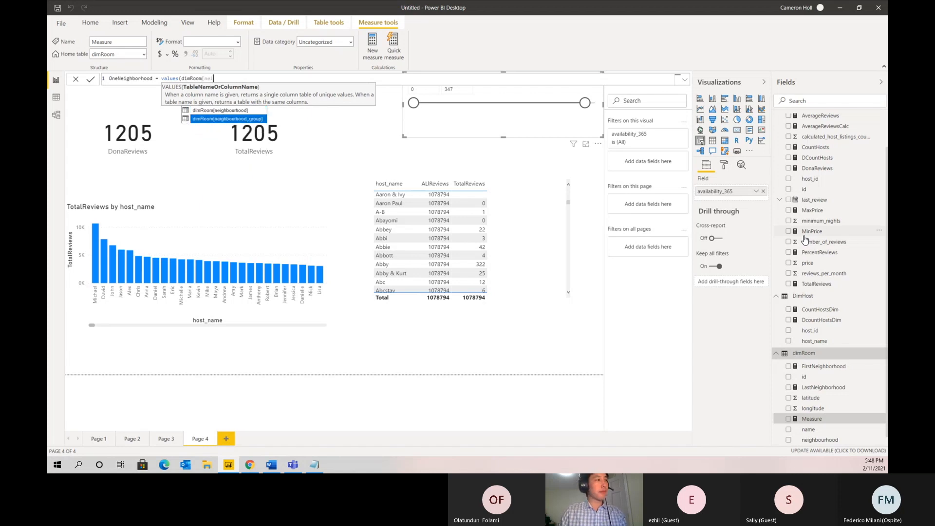
key(Tab)
text())
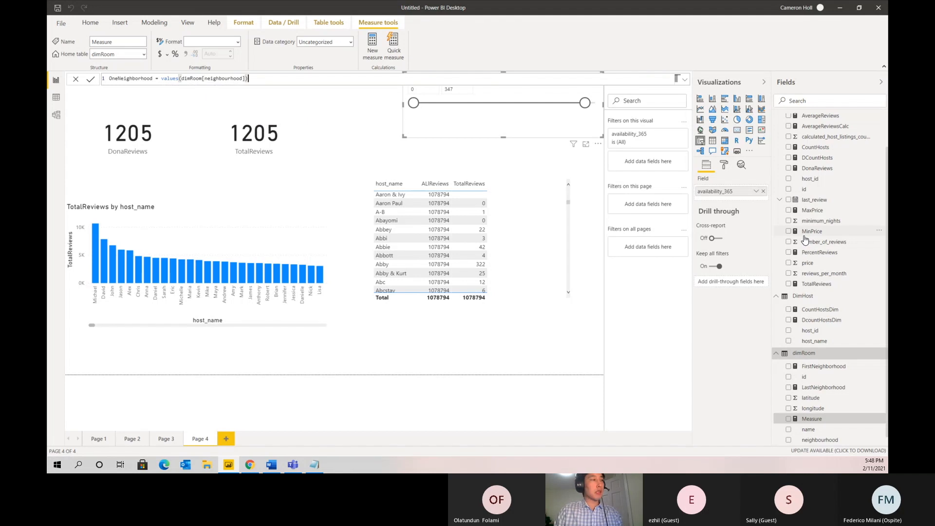
key(Return)
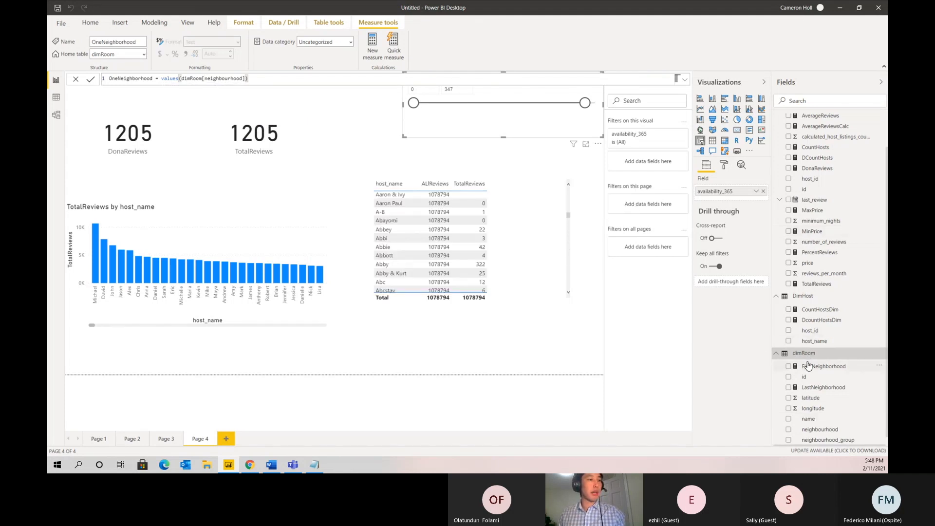
Place OneNeighborhood in a new visual on a new report page and read the visual's details message.
scroll(809, 365, down, 1)
mouse_move(820, 440)
mouse_down()
mouse_move(768, 436)
mouse_move(507, 369)
mouse_move(758, 414)
mouse_move(823, 449)
mouse_move(820, 440)
mouse_up()
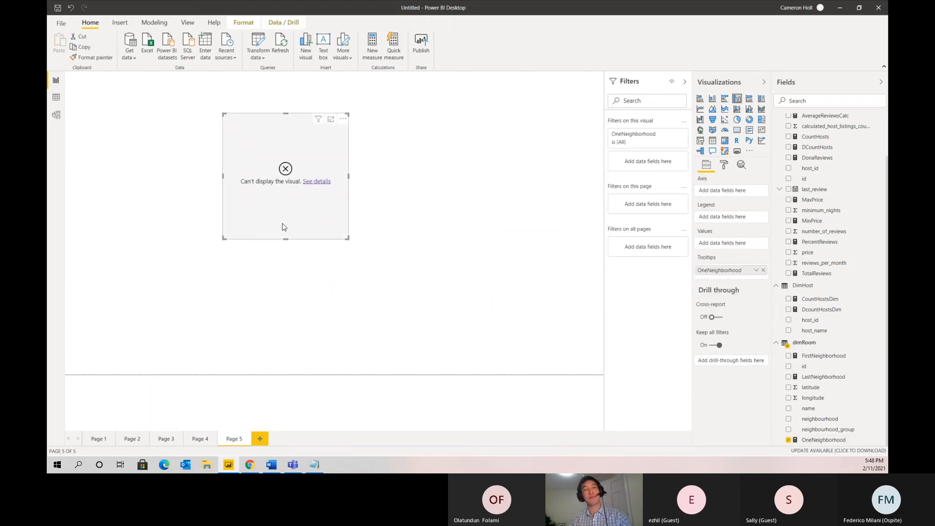
click(317, 181)
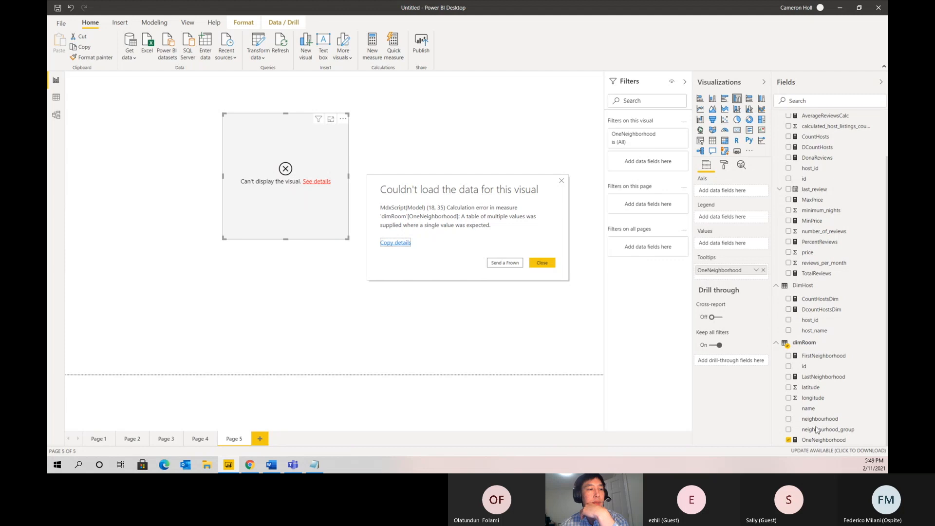
click(543, 264)
Add neighbourhood as a filter on this page and select Arden Heights and Arverne.
drag(818, 419, 641, 202)
click(630, 276)
click(635, 294)
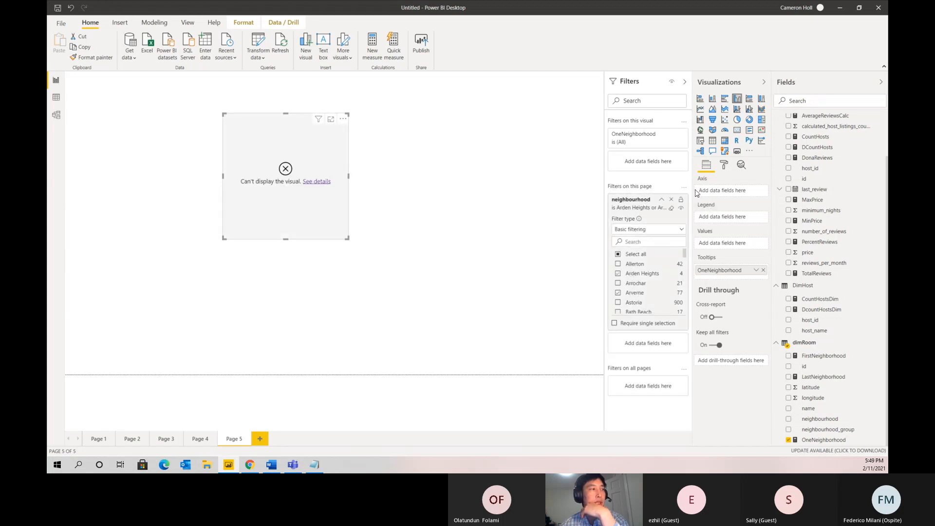
Change the OneNeighborhood visual to a card and clear the selections in the page's neighbourhood filter.
click(737, 130)
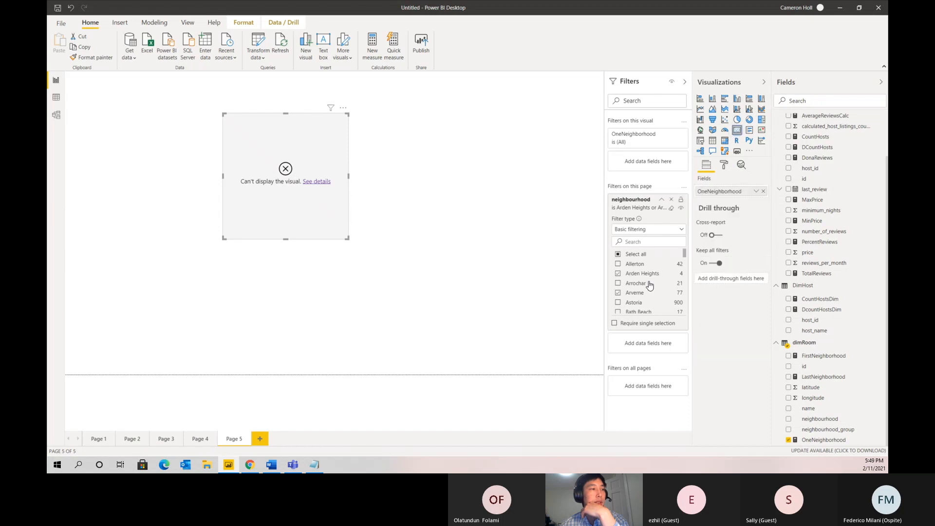
click(671, 209)
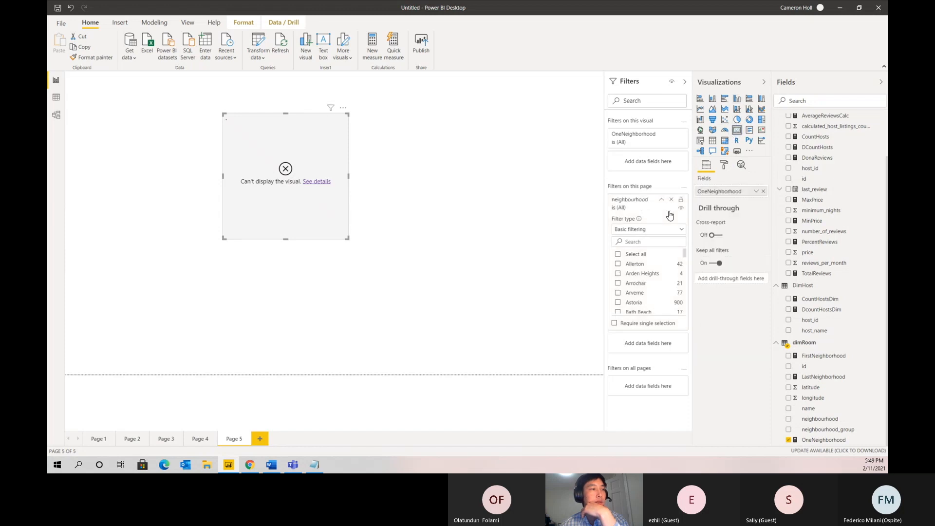
Test the OneNeighborhood card by filtering the page to the Astoria and Bronxdale neighbourhoods in turn, and clear the filter.
click(636, 302)
scroll(641, 292, down, 5)
scroll(643, 283, up, 5)
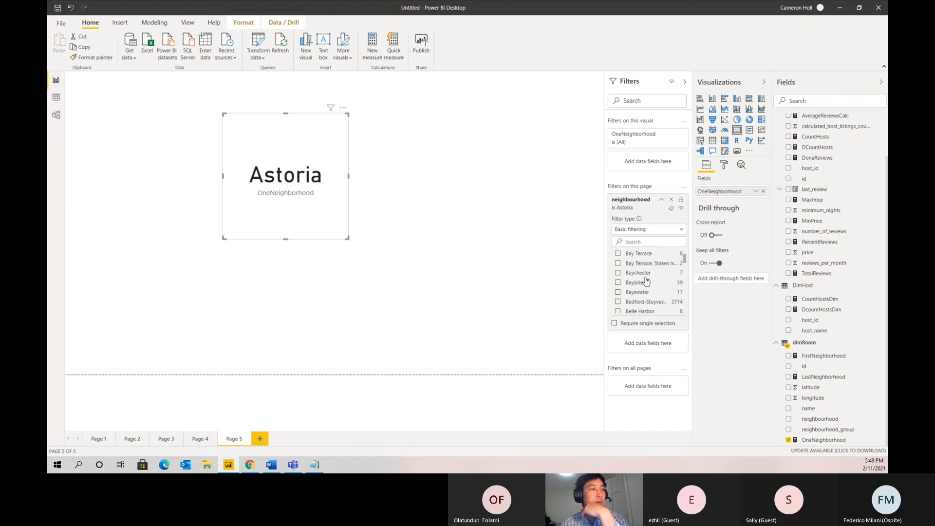
click(636, 262)
scroll(638, 273, down, 7)
click(643, 276)
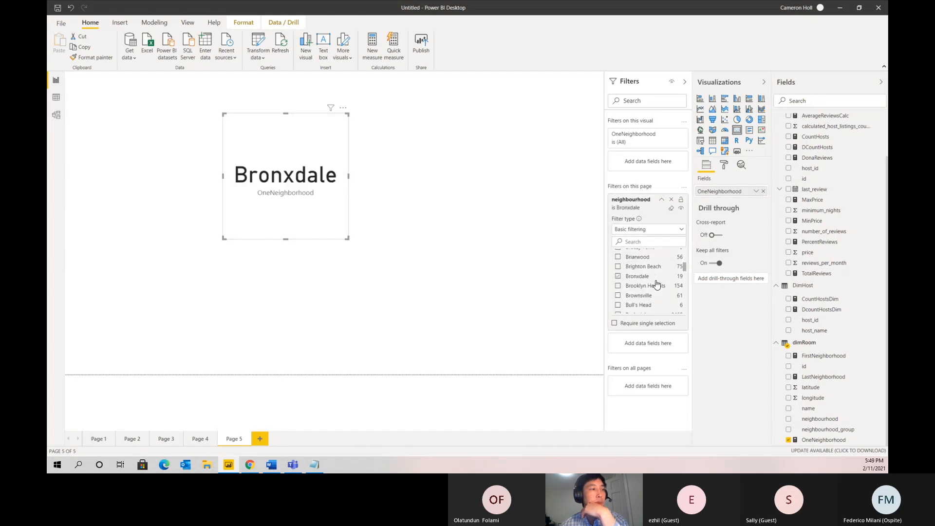
click(628, 276)
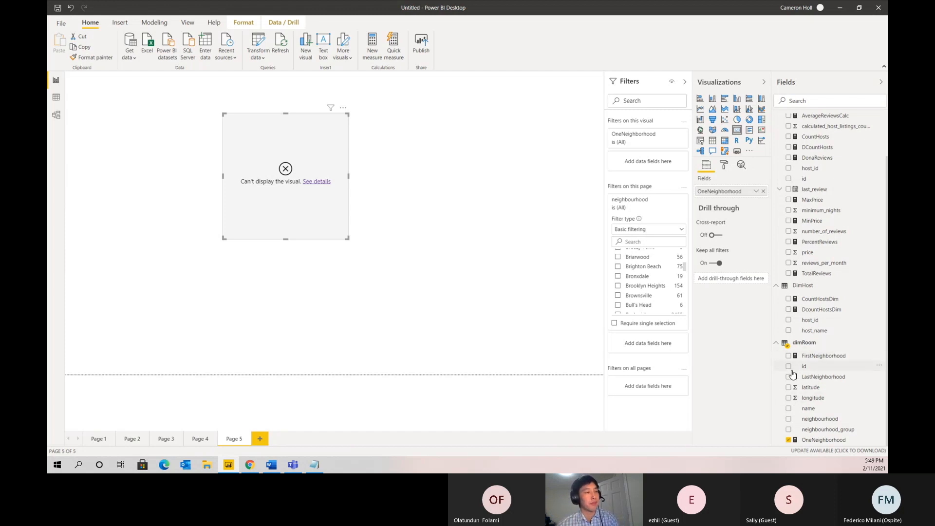
Edit the OneNeighborhood measure, inserting an IF with a HASONEVALUE test on dimRoom in front of its existing expression.
click(823, 440)
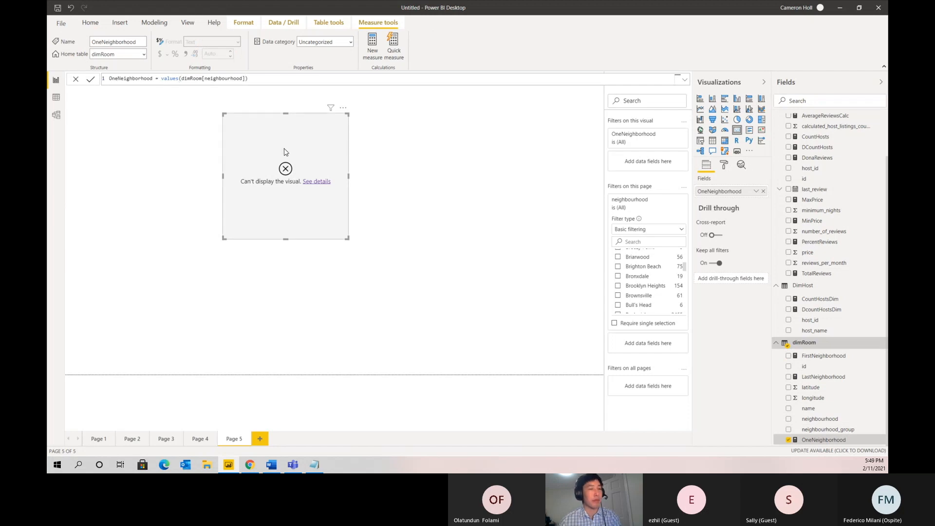
text(if()
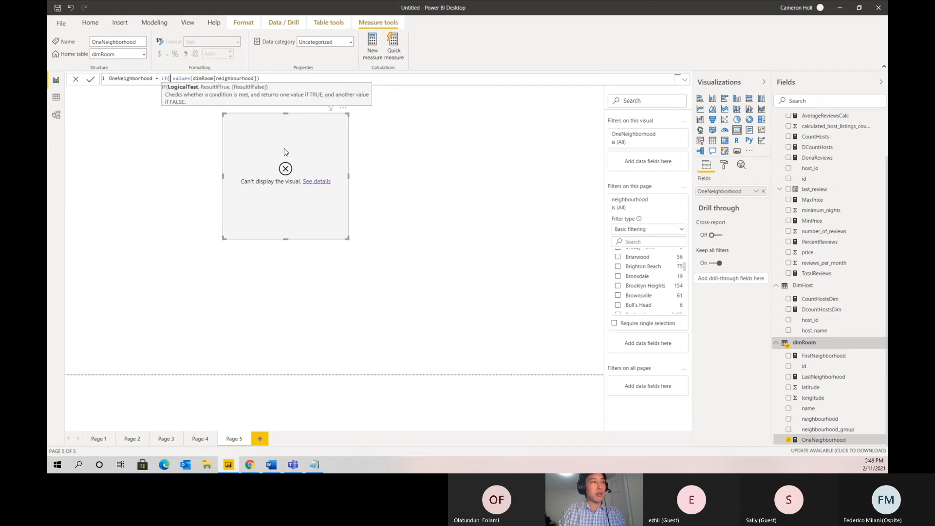
text(hasonev)
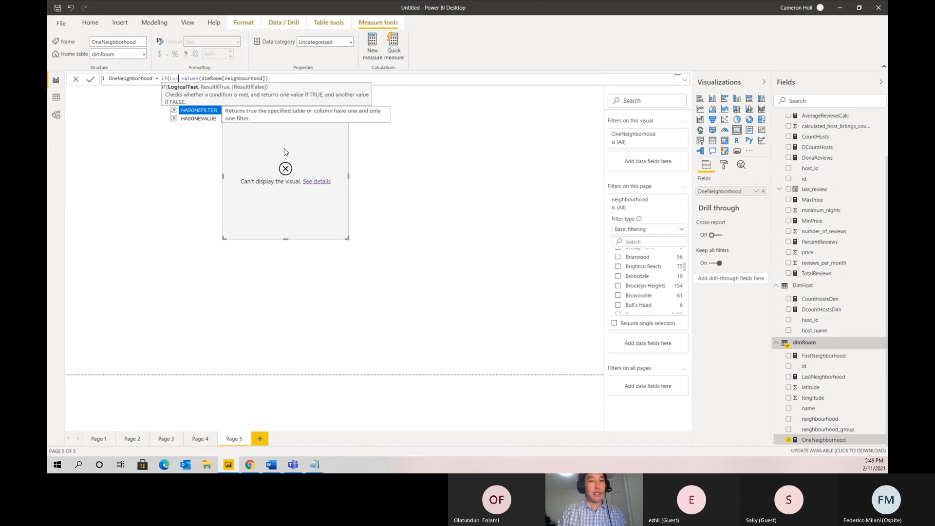
text(aue)
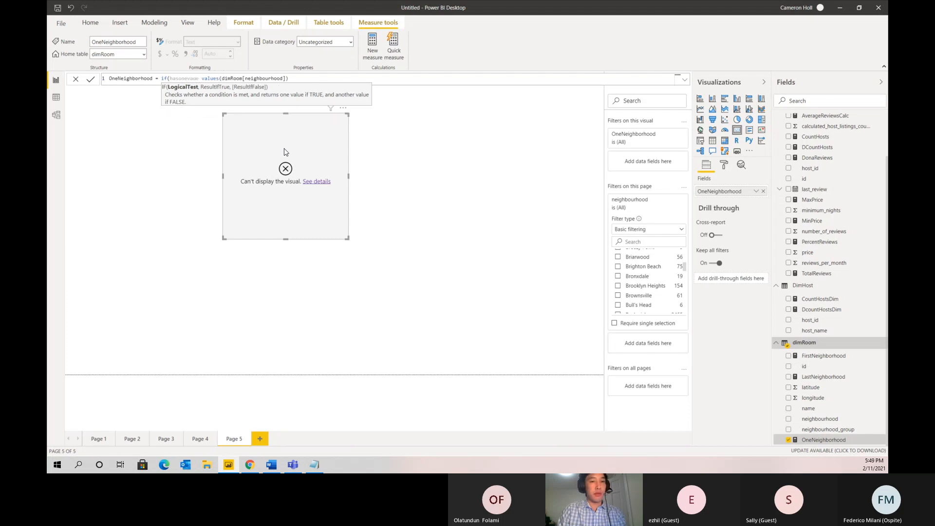
text((dim)
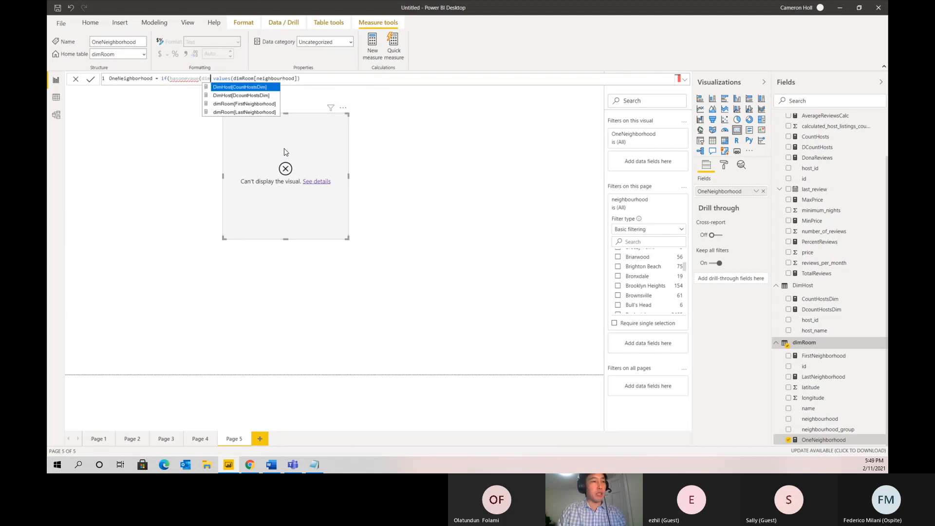
key(Down)
key(Down)
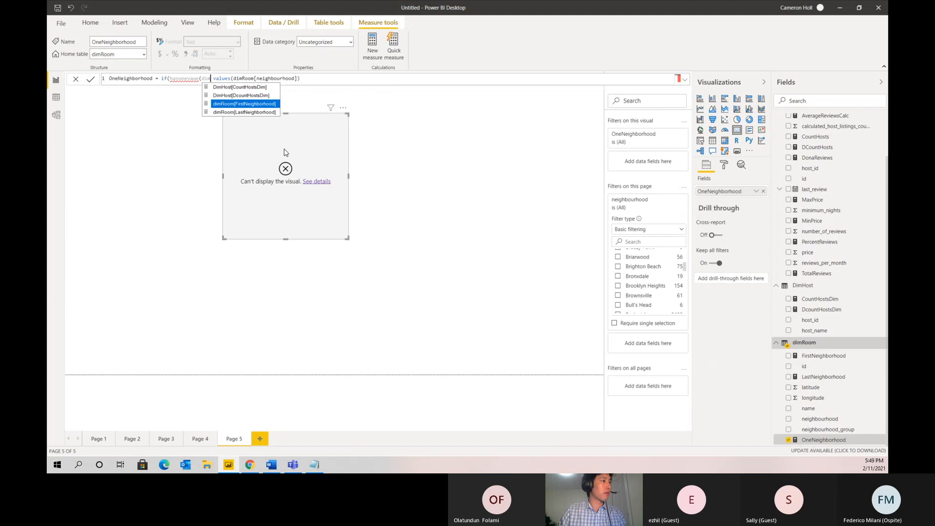
text(ROom)
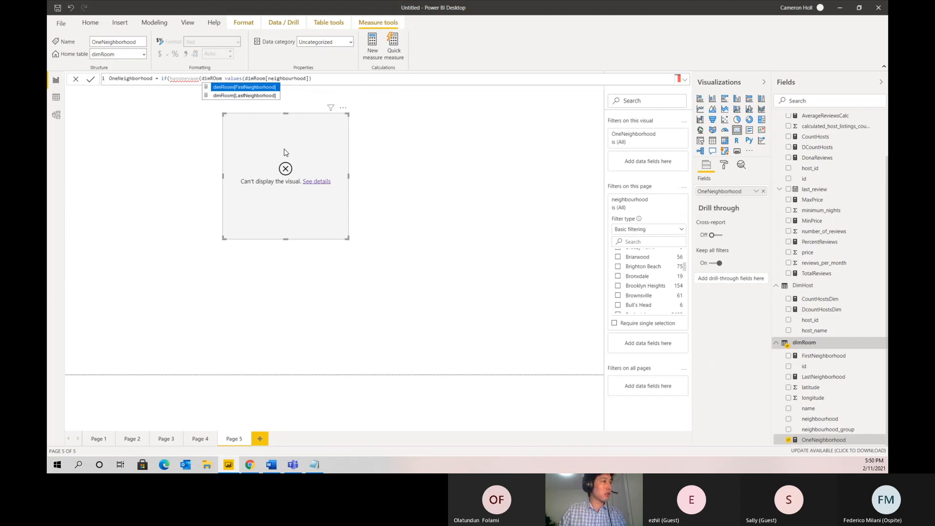
key(Left)
key(Left)
key(Left)
key(Left)
key(Left)
key(Left)
key(Left)
key(Left)
key(Left)
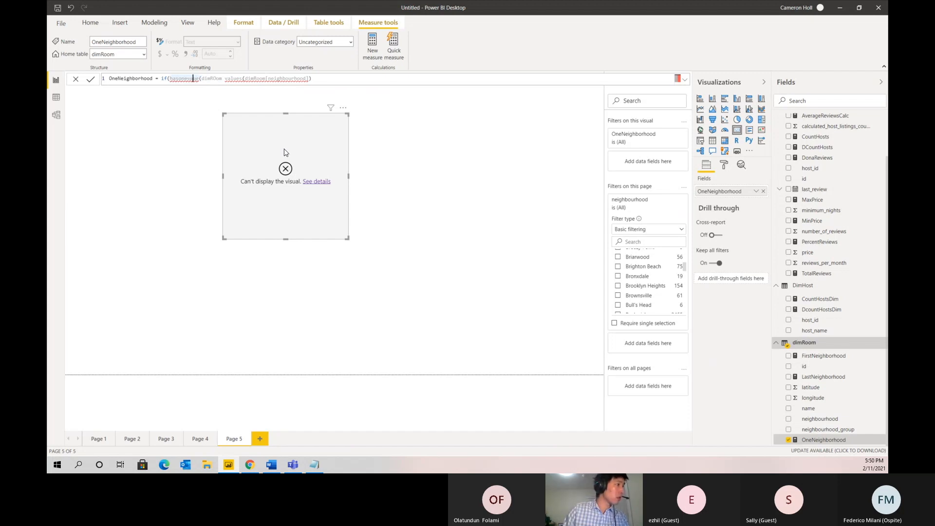
text(l)
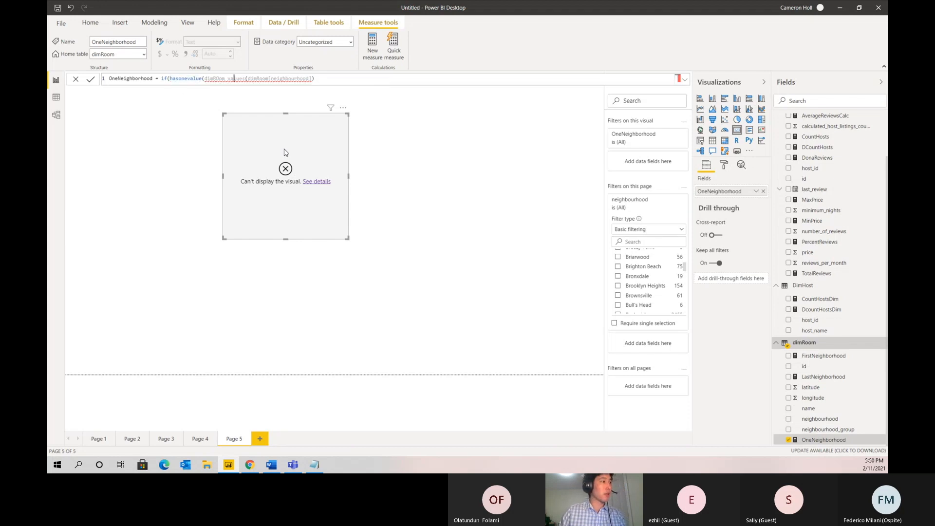
Delete the old values(dimRoom[neighbourhood]) expression from the end of the OneNeighborhood formula.
key(End)
key(BackSpace)
key(BackSpace)
key(BackSpace)
key(BackSpace)
key(BackSpace)
key(BackSpace)
key(BackSpace)
key(BackSpace)
key(BackSpace)
key(BackSpace)
key(BackSpace)
key(BackSpace)
key(BackSpace)
key(BackSpace)
key(BackSpace)
key(BackSpace)
key(BackSpace)
key(BackSpace)
key(BackSpace)
key(BackSpace)
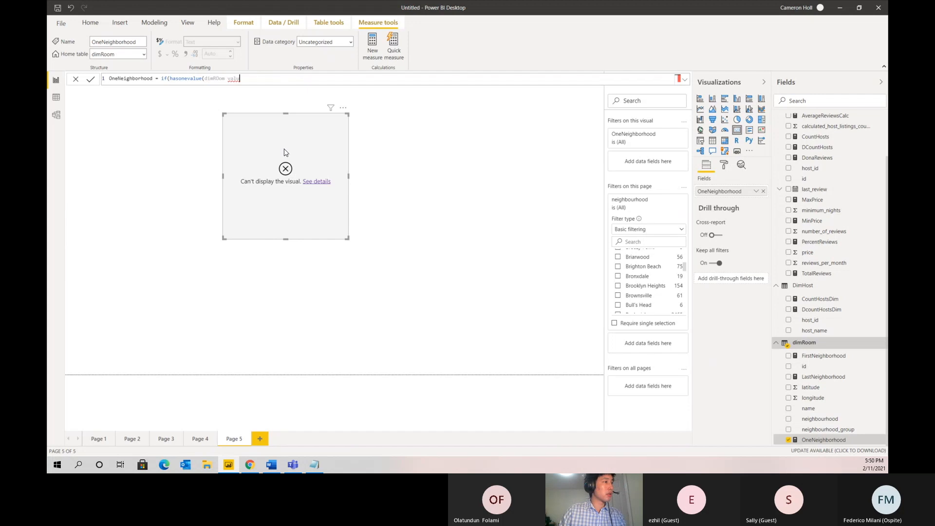
key(BackSpace)
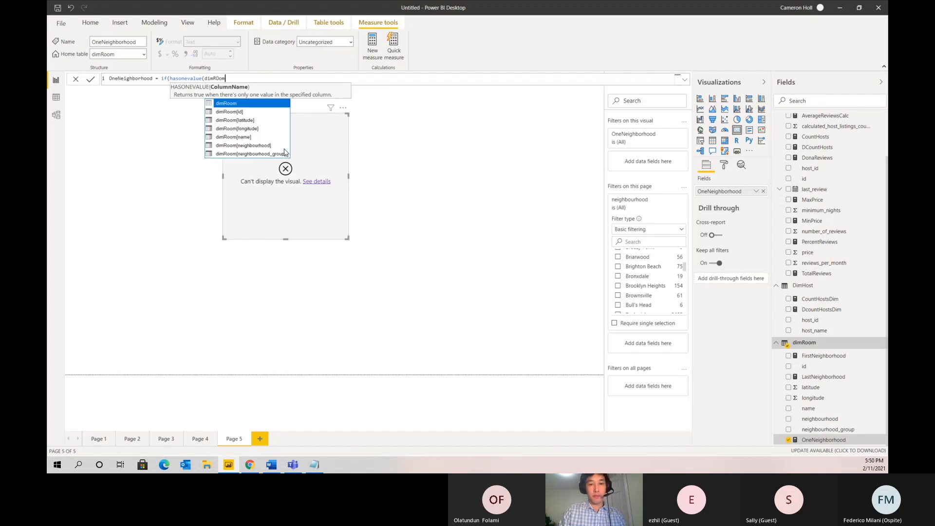
Set dimRoom[neighbourhood] as the column tested by HASONEVALUE in the OneNeighborhood formula.
text(()
text(ne)
text(igh)
key(BackSpace)
key(BackSpace)
key(BackSpace)
key(BackSpace)
key(BackSpace)
key(BackSpace)
key(BackSpace)
key(BackSpace)
key(BackSpace)
key(BackSpace)
key(BackSpace)
key(BackSpace)
key(BackSpace)
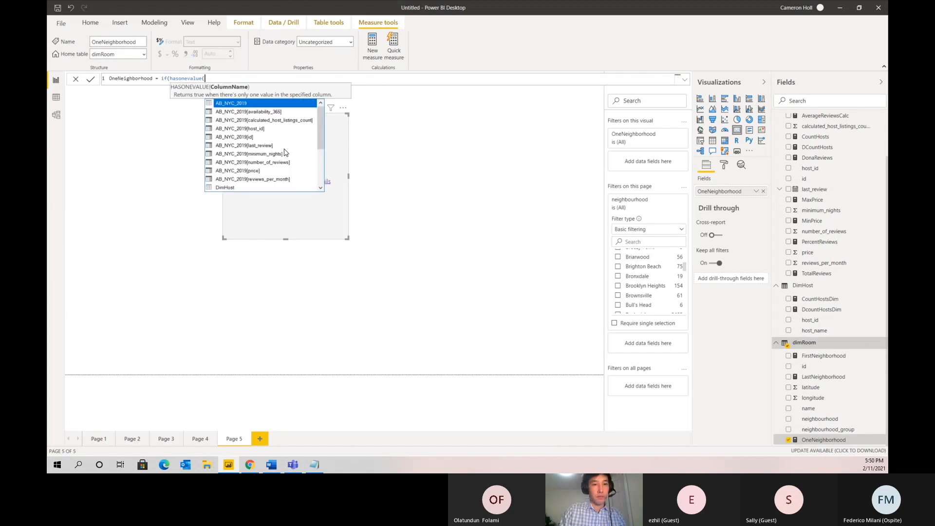
text(dimRoo)
key(Down)
key(Down)
key(Down)
key(Down)
key(Down)
key(Tab)
Complete the IF with values(dimRoom[neighbourhood]) as the true result and blank() as the false result, and commit the measure.
text(, values)
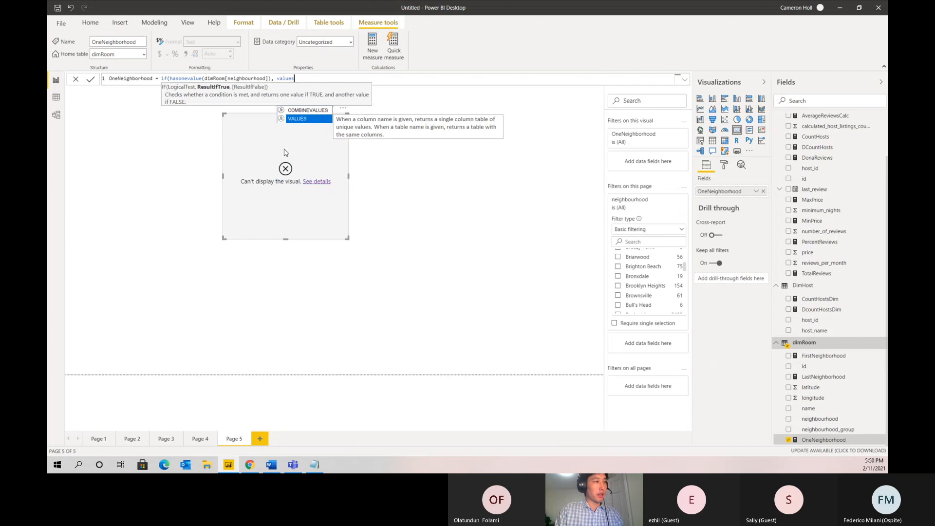
text(()
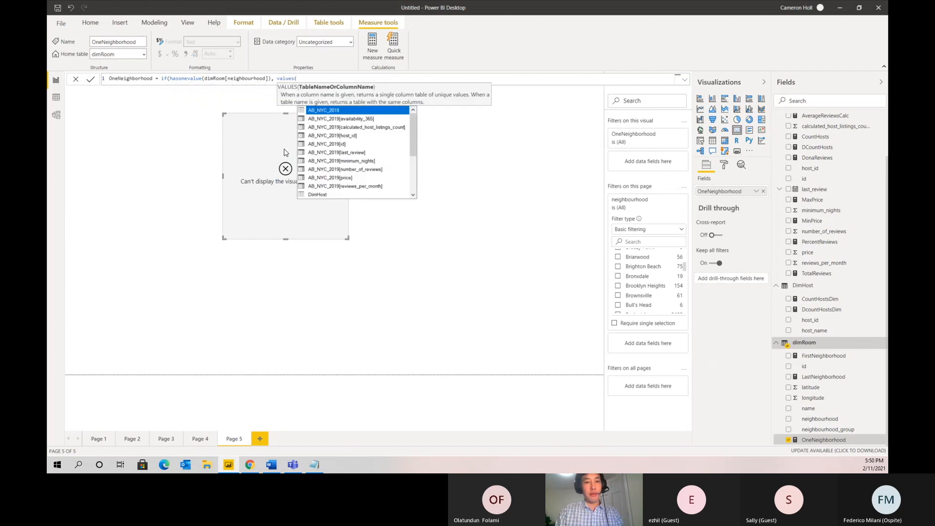
text(dim)
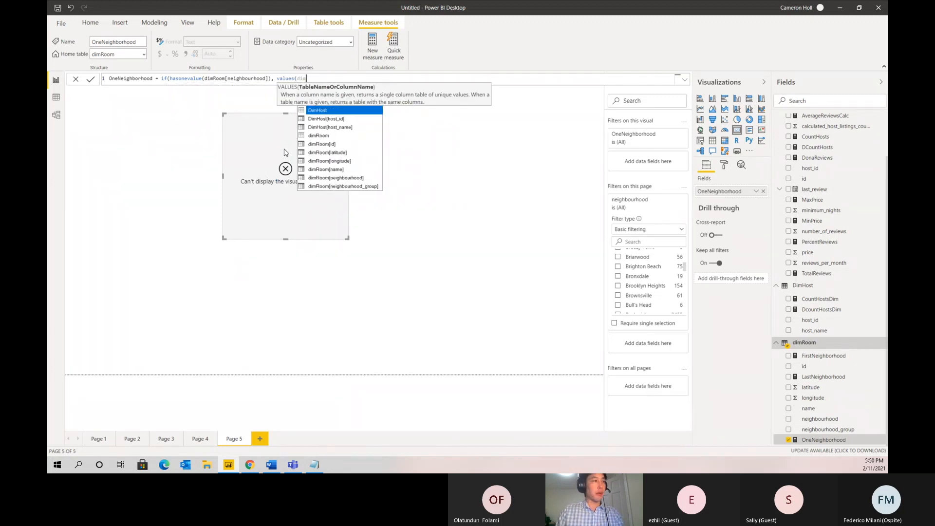
key(Down)
key(Down)
key(Down)
key(Down)
key(Down)
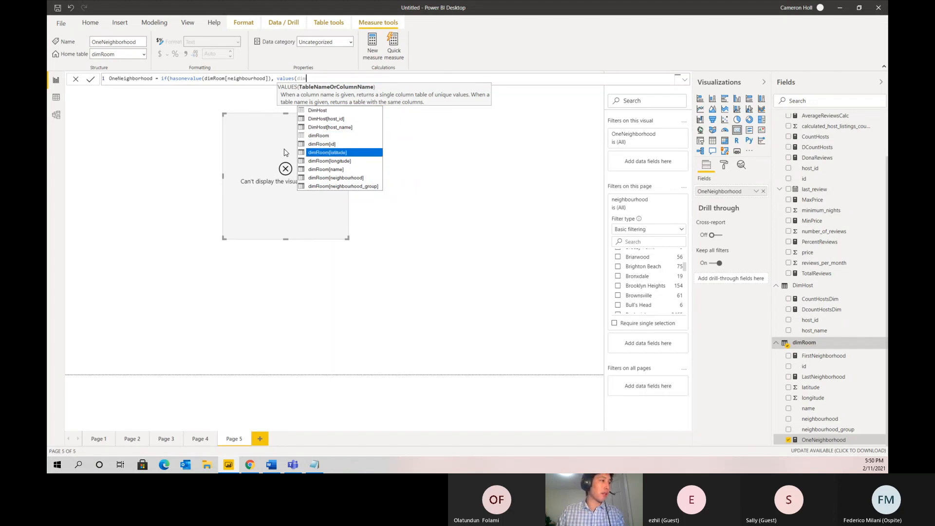
key(Down)
key(Down)
key(Down)
key(Tab)
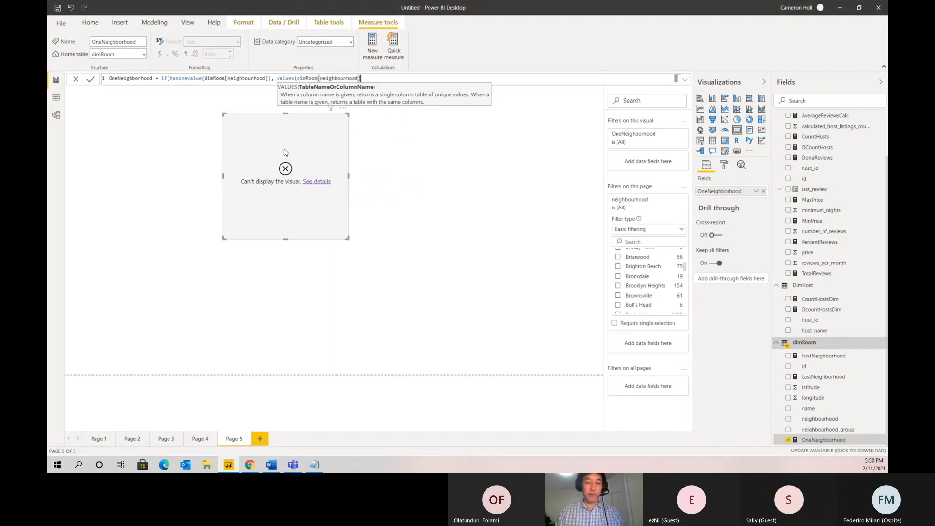
text(), blank)
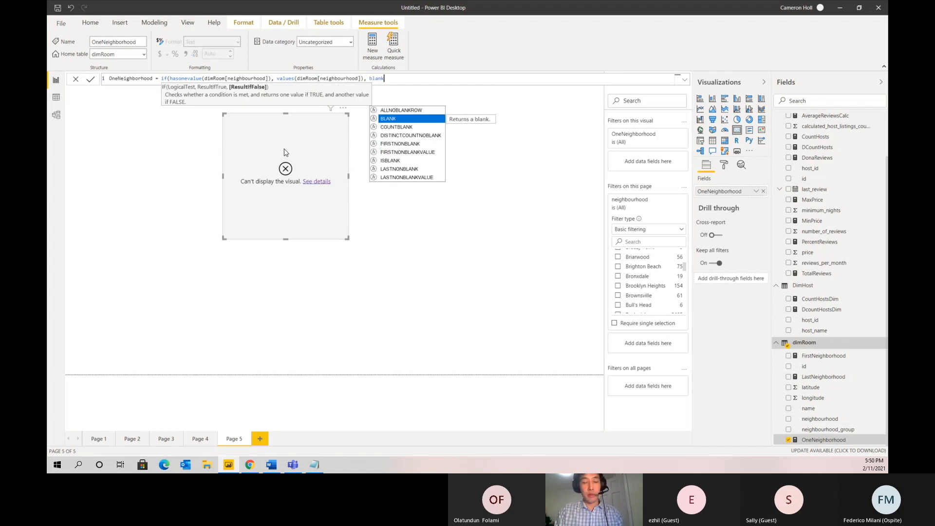
text(()))
key(Return)
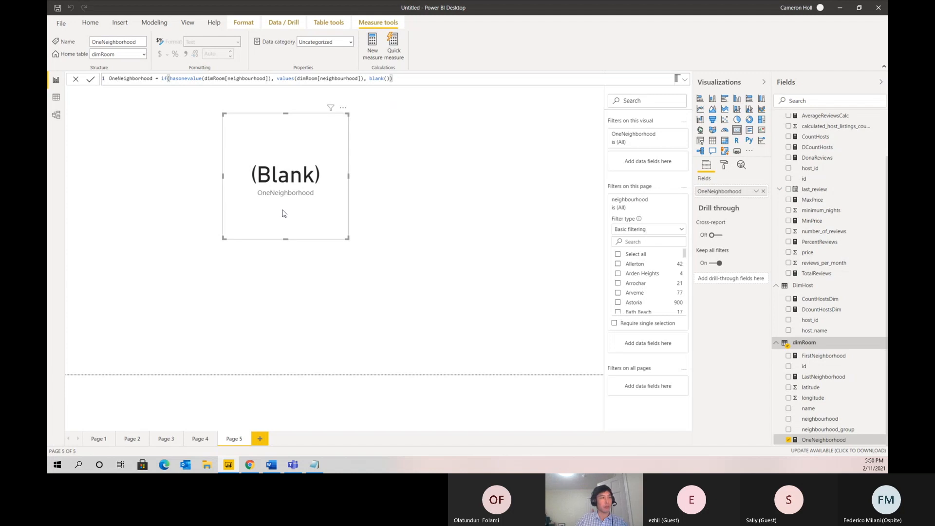
Test the revised card by filtering the page to Arrochar, Belmont, and Belmont together with Borough Park, and clear the filter.
click(623, 284)
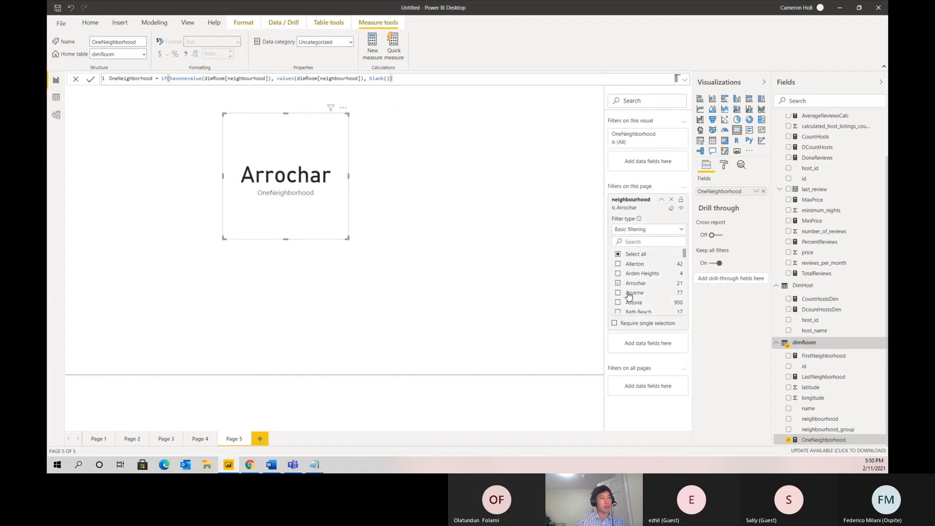
scroll(628, 295, down, 1)
scroll(632, 281, up, 1)
click(631, 284)
scroll(634, 292, down, 4)
click(633, 291)
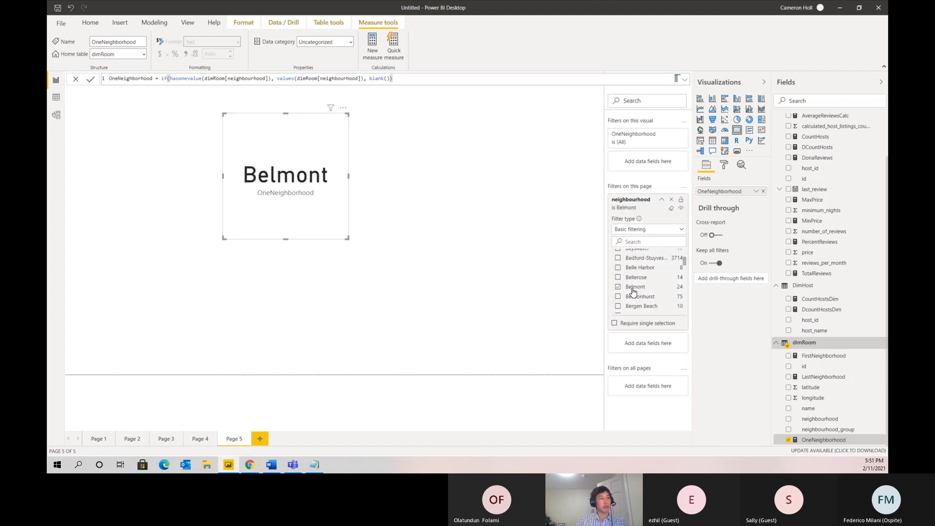
scroll(634, 292, down, 2)
click(633, 283)
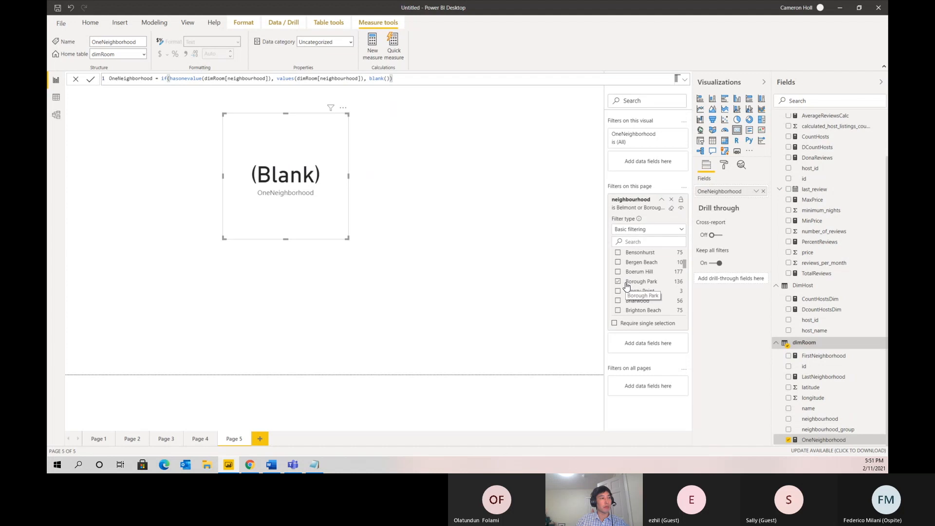
click(674, 208)
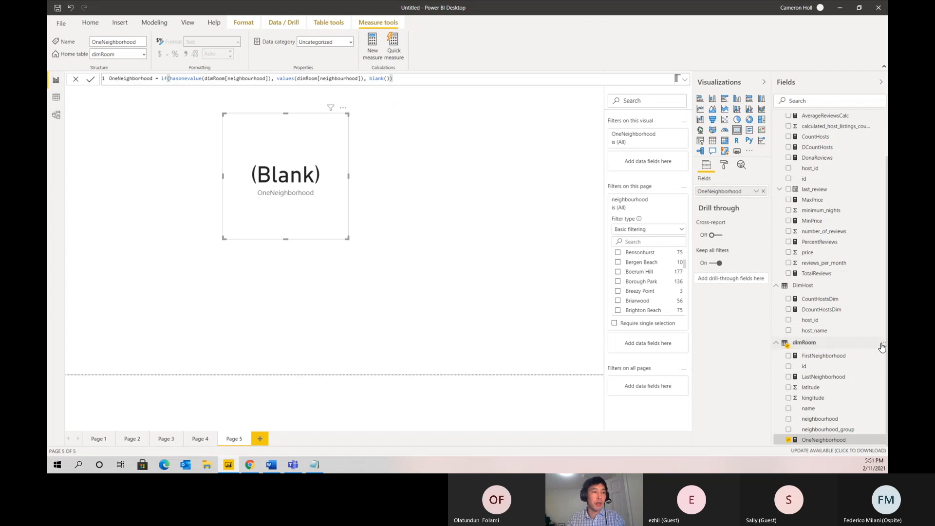
Add a new measure to the dimRoom table and name it FirstNeigborhood.
right_click(808, 343)
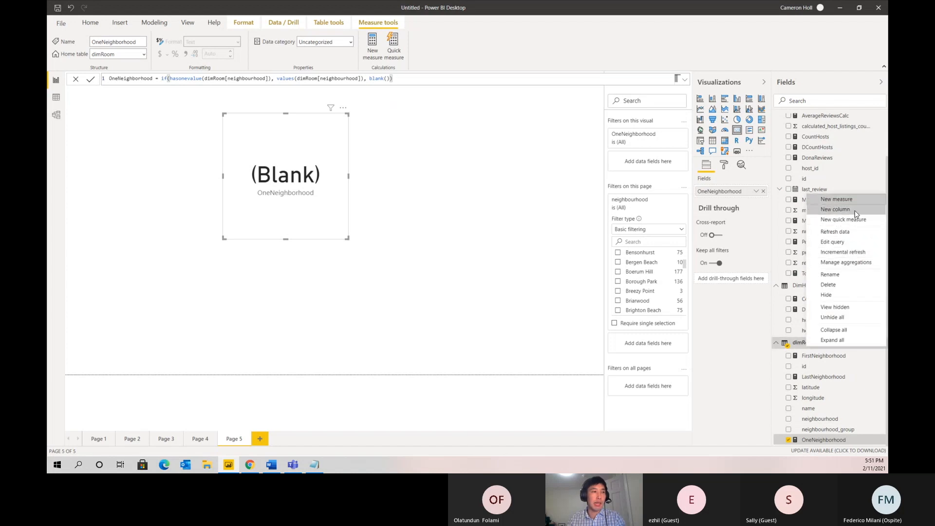
click(868, 200)
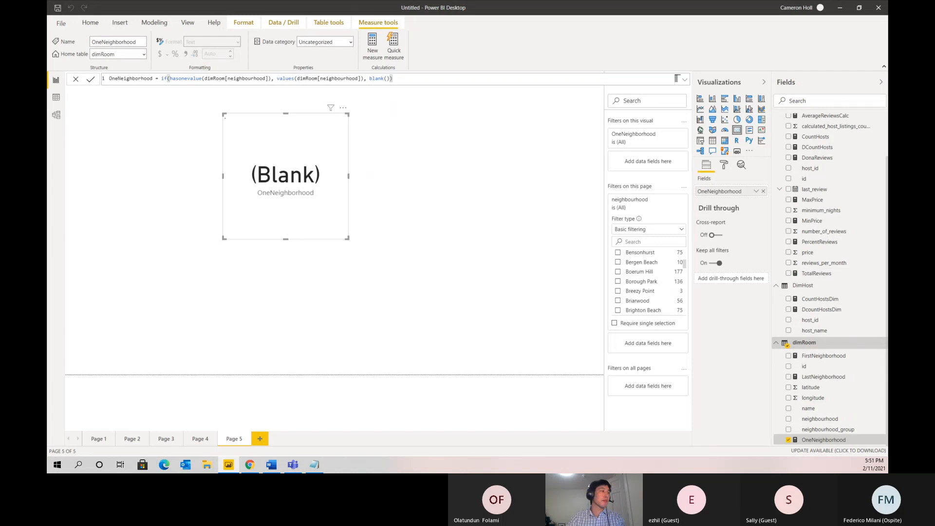
text(Firstnonblan)
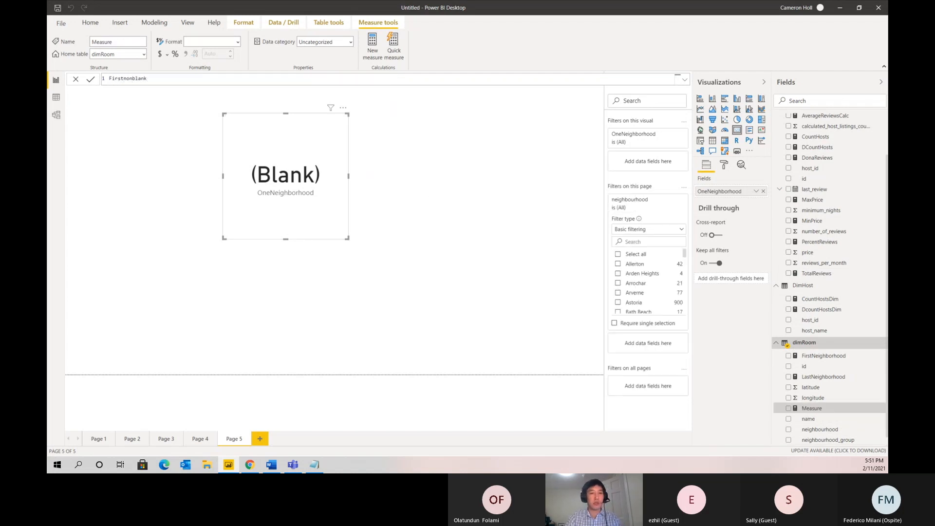
text(k)
key(BackSpace)
key(BackSpace)
key(BackSpace)
key(BackSpace)
key(BackSpace)
key(BackSpace)
key(BackSpace)
key(BackSpace)
key(BackSpace)
key(BackSpace)
key(BackSpace)
key(BackSpace)
key(BackSpace)
text(FirstNeigborhood =)
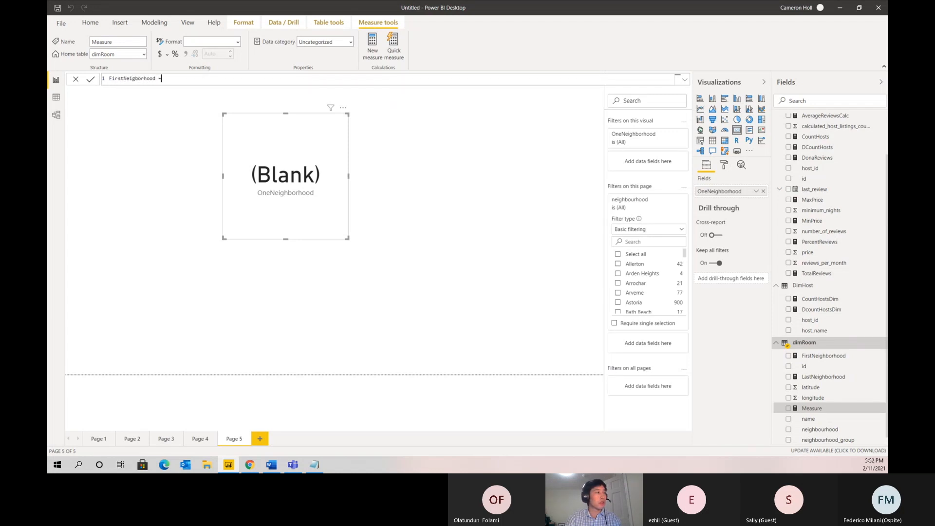
Start the FirstNeigborhood formula with FIRSTNONBLANK, using dimRoom[neighbourhood] as its column.
text( fir)
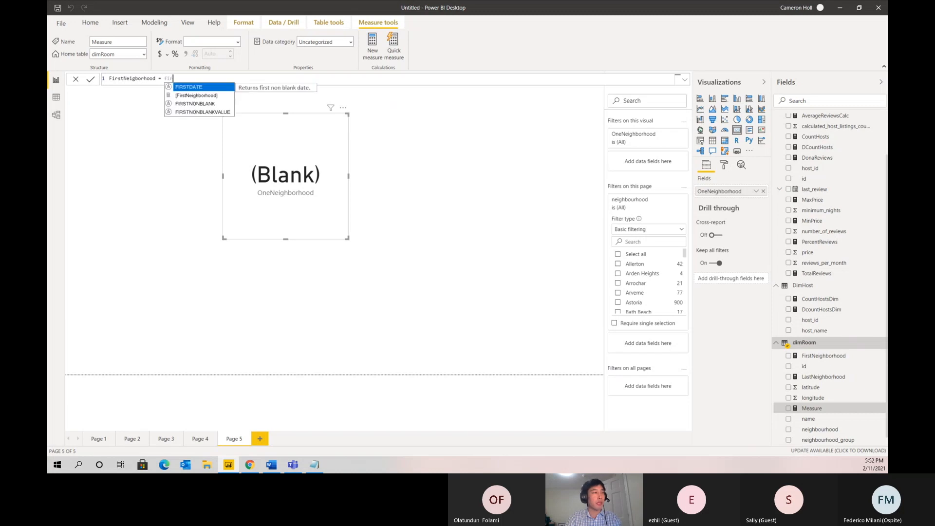
text(st)
key(Down)
key(Down)
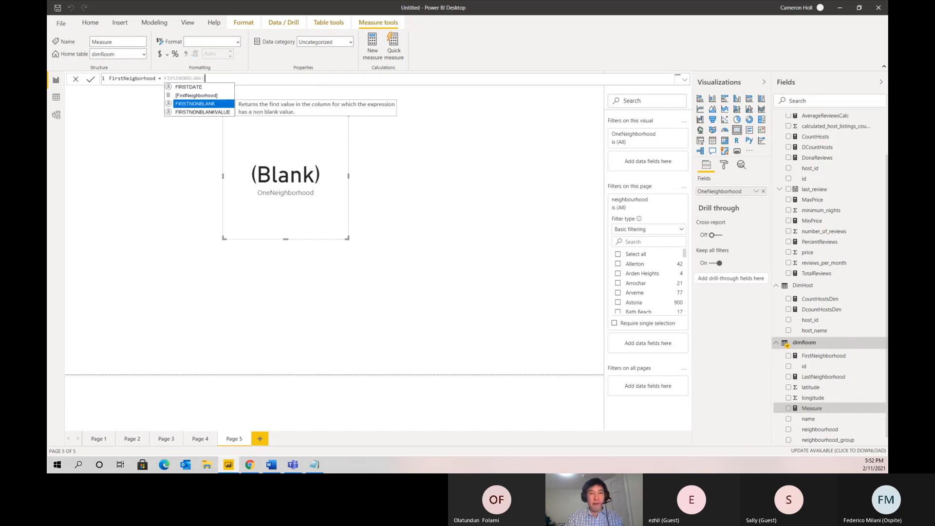
key(Tab)
text(neigh)
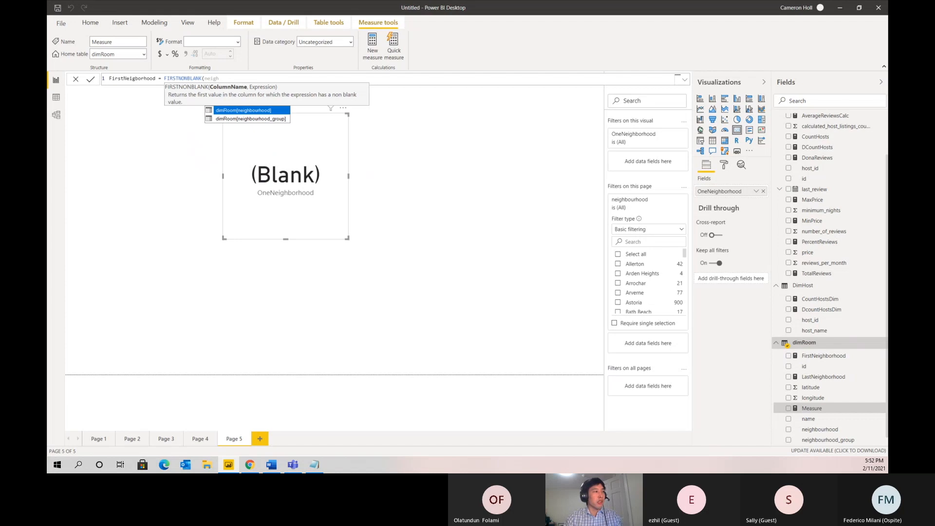
key(Tab)
Complete FIRSTNONBLANK with dimRoom[neighbourhood] as the expression, copying the whole formula before committing the measure.
text(, )
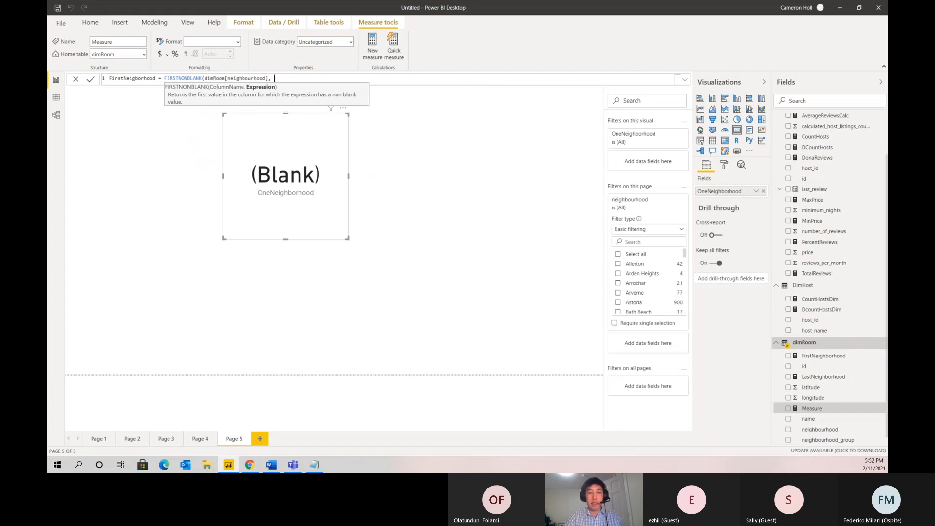
text(neigh)
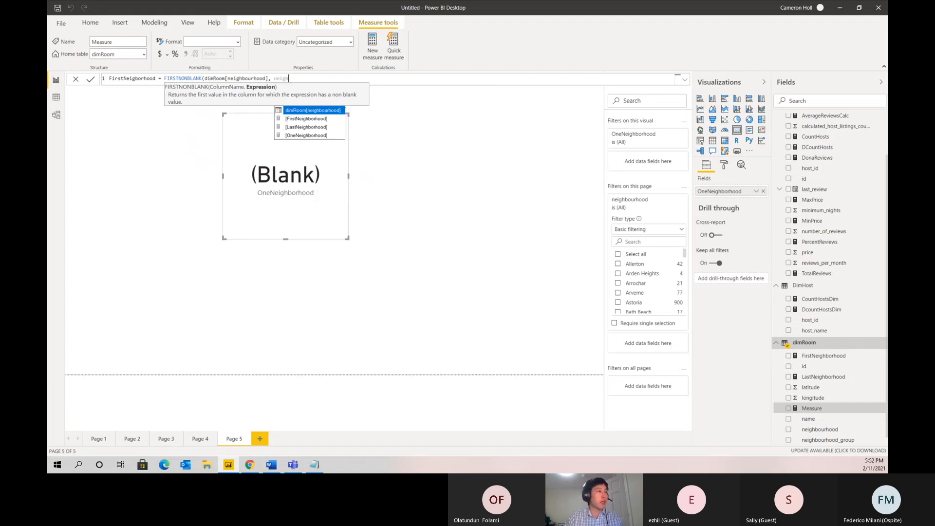
key(Tab)
text())
key(ctrl+a)
key(ctrl+c)
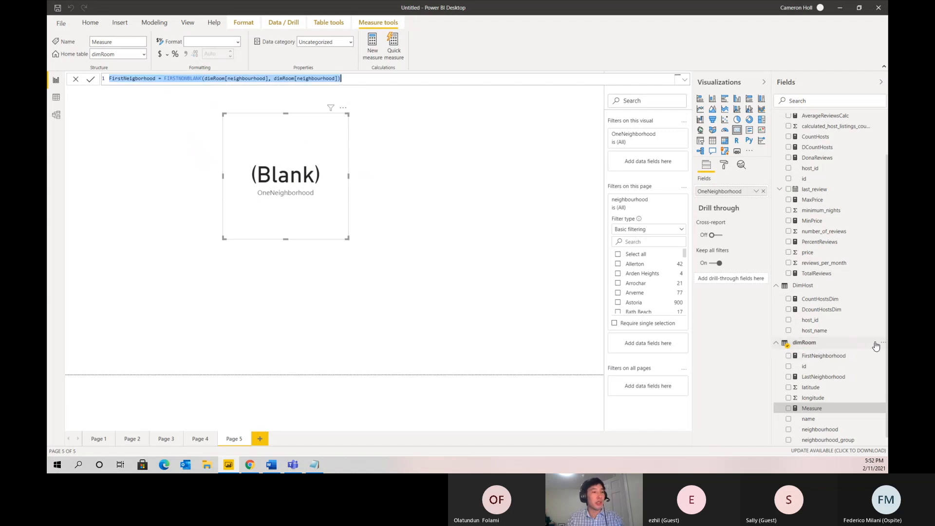
key(Return)
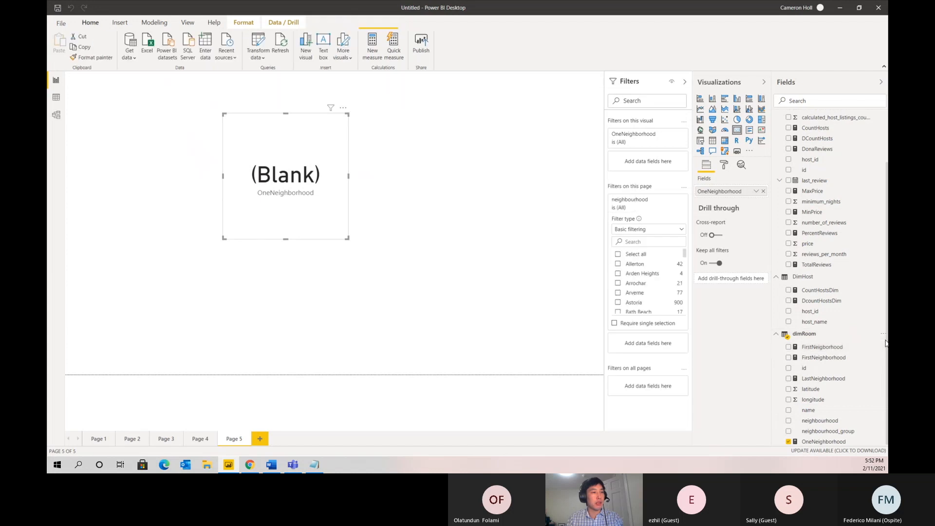
Add a new measure to dimRoom from the copied formula and rename it LastNeigborhood.
click(883, 334)
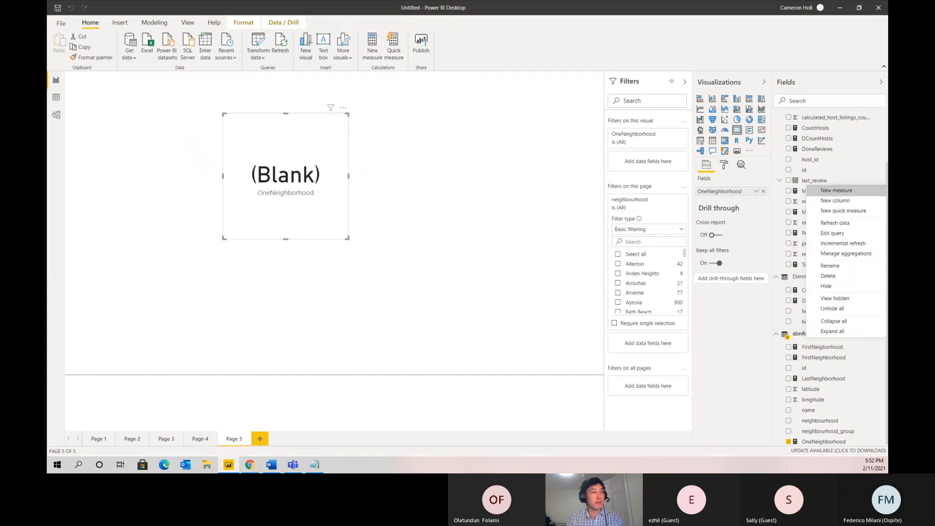
click(865, 190)
key(ctrl+v)
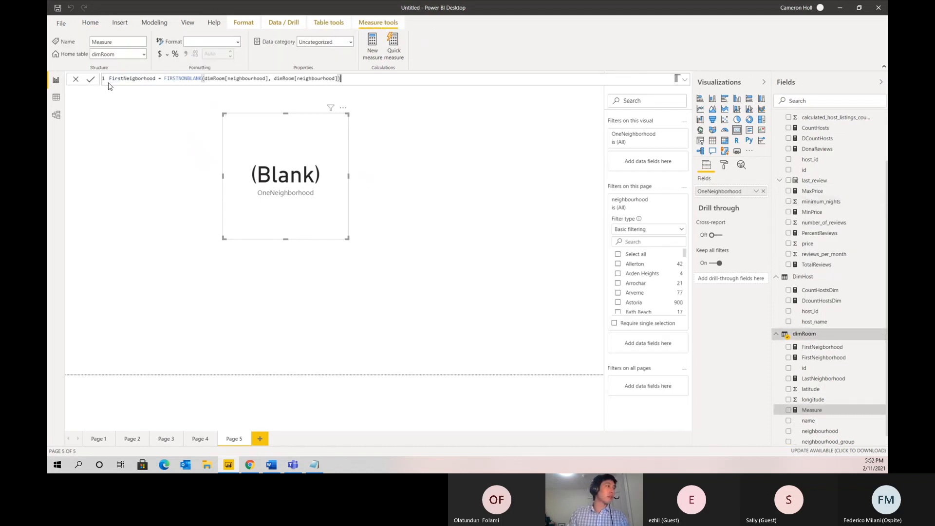
click(109, 78)
key(Delete)
key(Delete)
key(Delete)
key(Delete)
key(Delete)
text(Last)
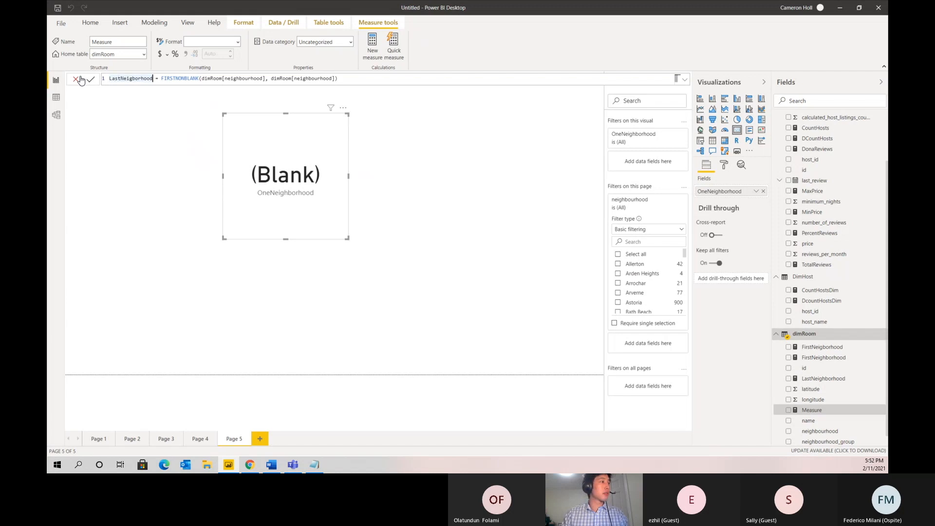
Replace FIRSTNONBLANK with LastNONBLANK in the LastNeigborhood formula and commit the measure.
key(Right)
key(Right)
key(Right)
key(Right)
key(Right)
key(Right)
key(Right)
key(Right)
key(BackSpace)
key(BackSpace)
key(BackSpace)
key(BackSpace)
key(BackSpace)
text(Last)
key(Right)
key(Right)
key(Right)
key(Right)
key(Right)
key(Right)
key(Right)
key(Right)
key(Right)
key(Right)
key(Right)
key(Right)
key(Right)
key(Right)
key(Right)
key(Right)
key(Right)
key(Right)
key(Right)
key(Right)
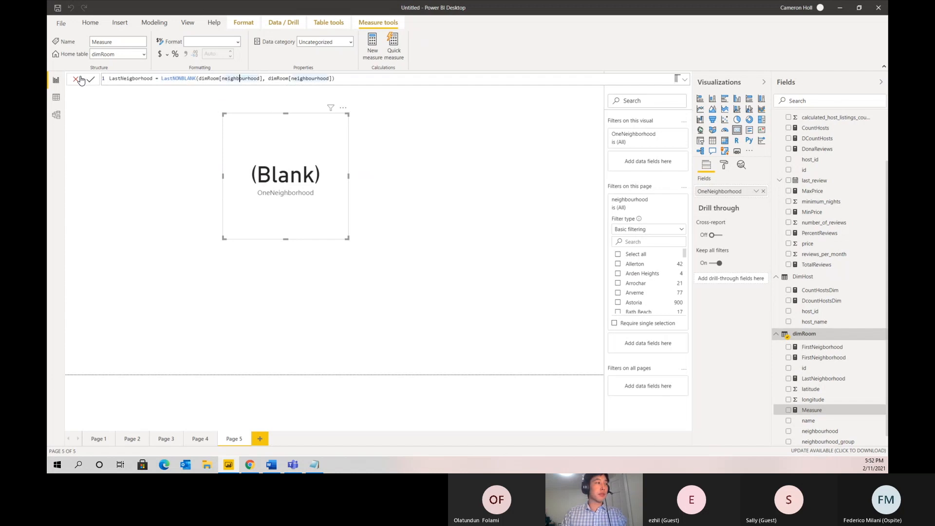
click(91, 80)
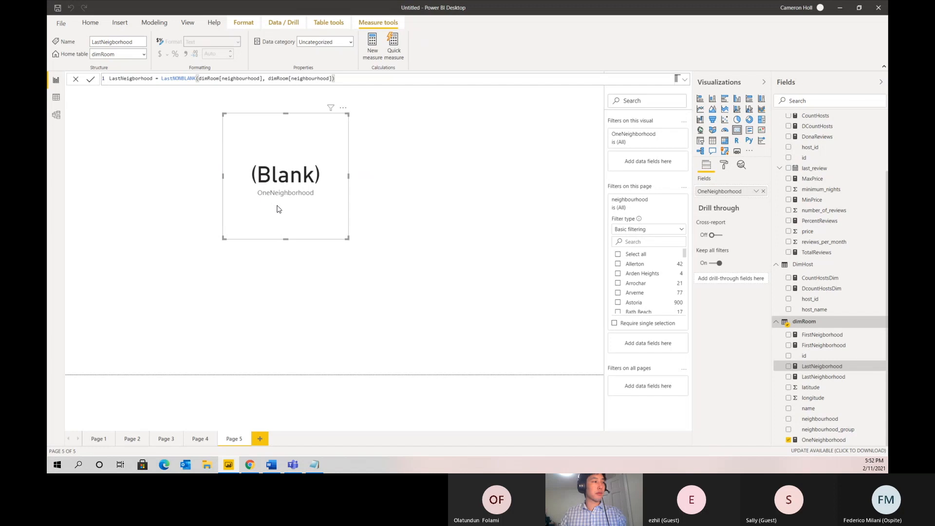
Replace the OneNeighborhood card on the report page with a card showing FirstNeigborhood.
key(Delete)
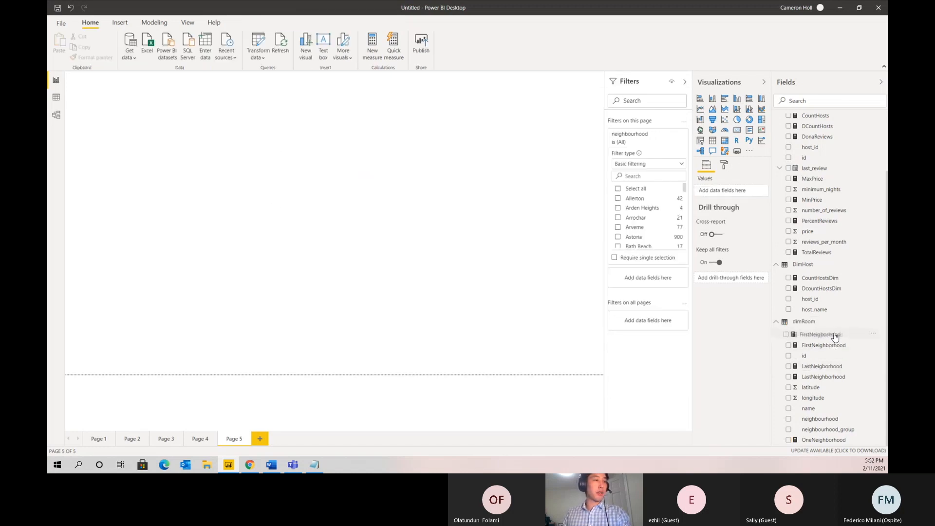
drag(848, 335, 295, 199)
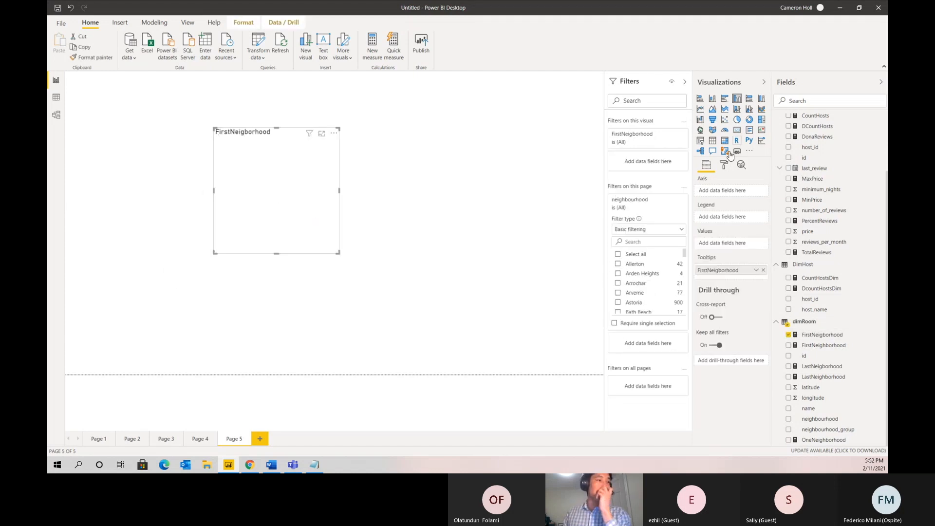
click(740, 132)
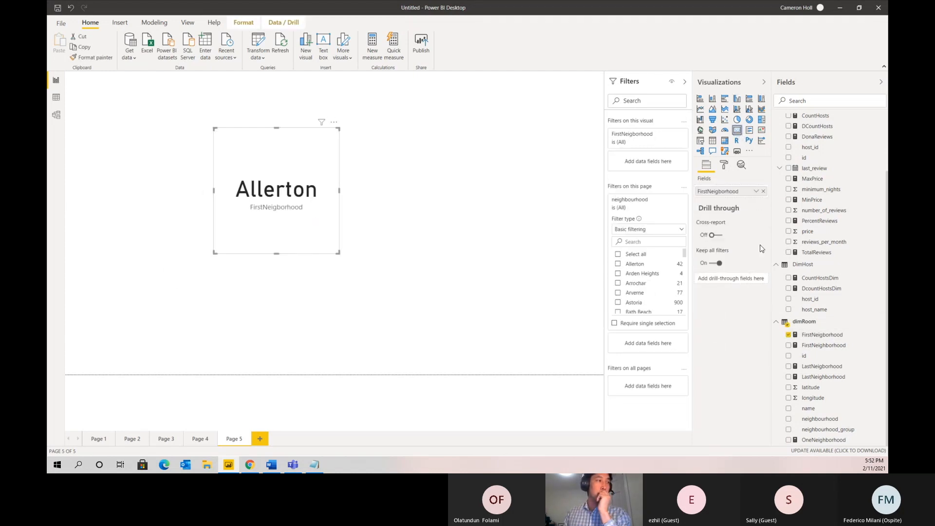
Add a second card showing the LastNeighborhood measure, level with the FirstNeigborhood card.
drag(831, 377, 532, 237)
drag(533, 238, 525, 227)
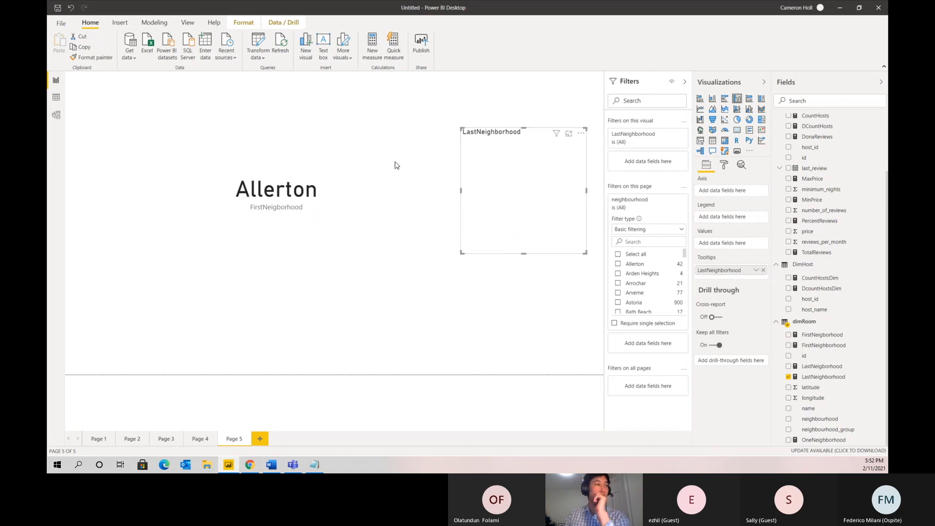
click(740, 132)
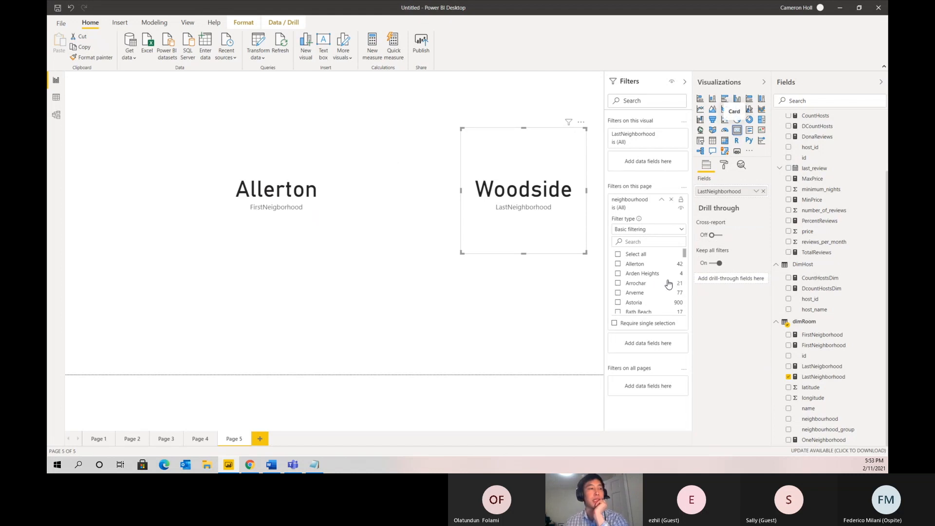
Test both cards by filtering the page to Arden Heights, adding Bayside and Cypress Hills to the neighbourhood filter.
click(637, 276)
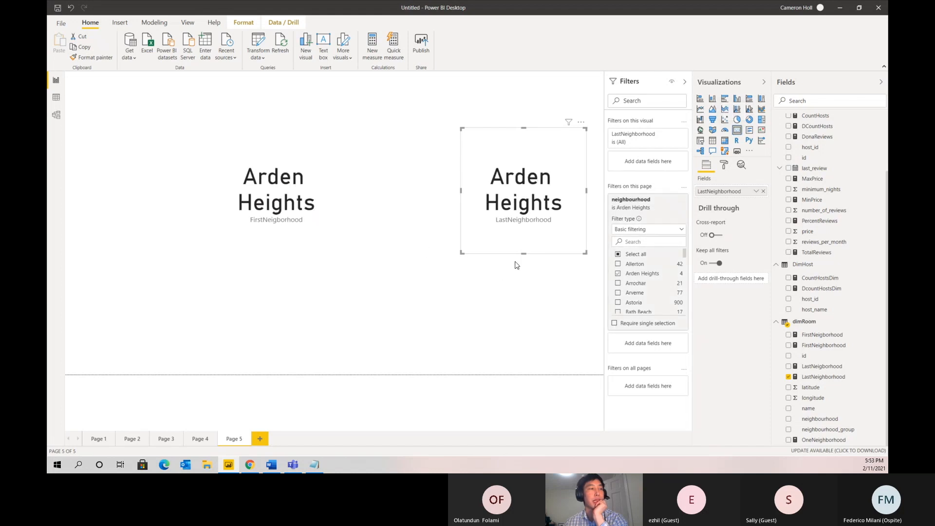
scroll(653, 288, down, 3)
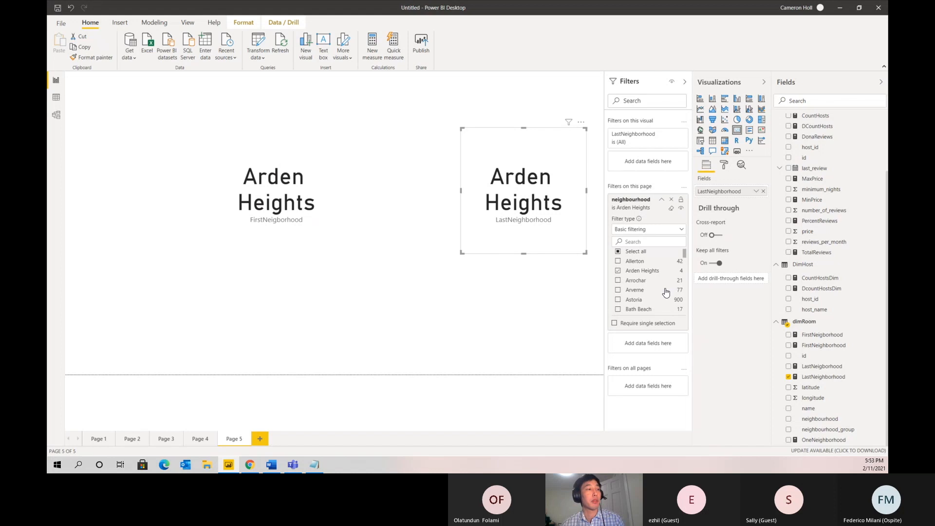
click(636, 282)
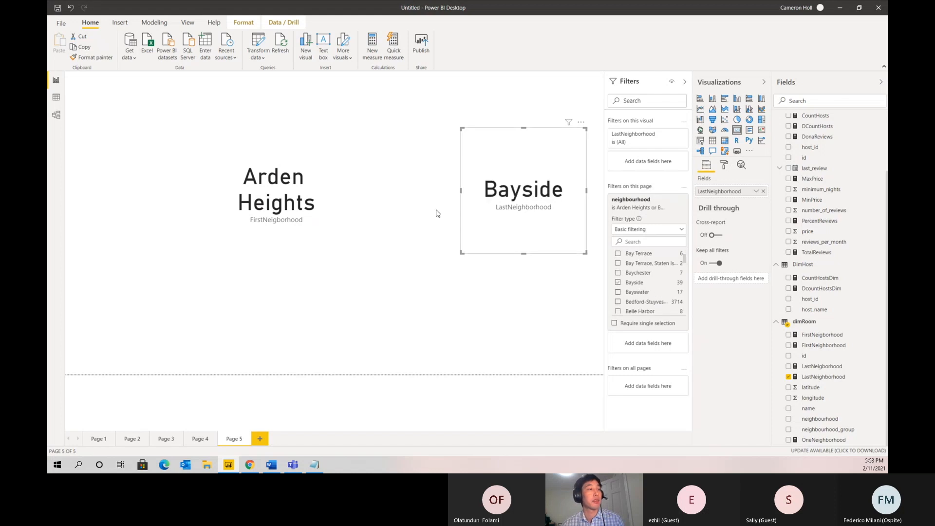
scroll(653, 284, up, 3)
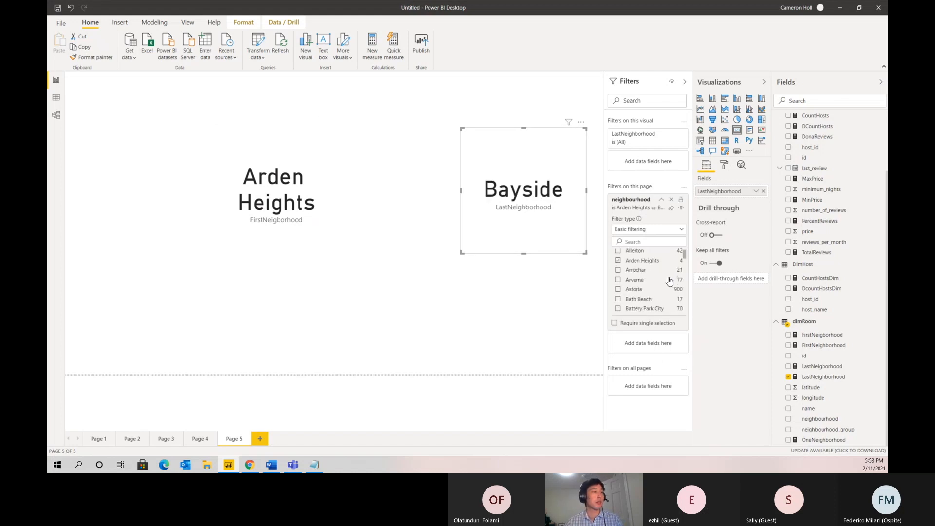
scroll(650, 287, down, 4)
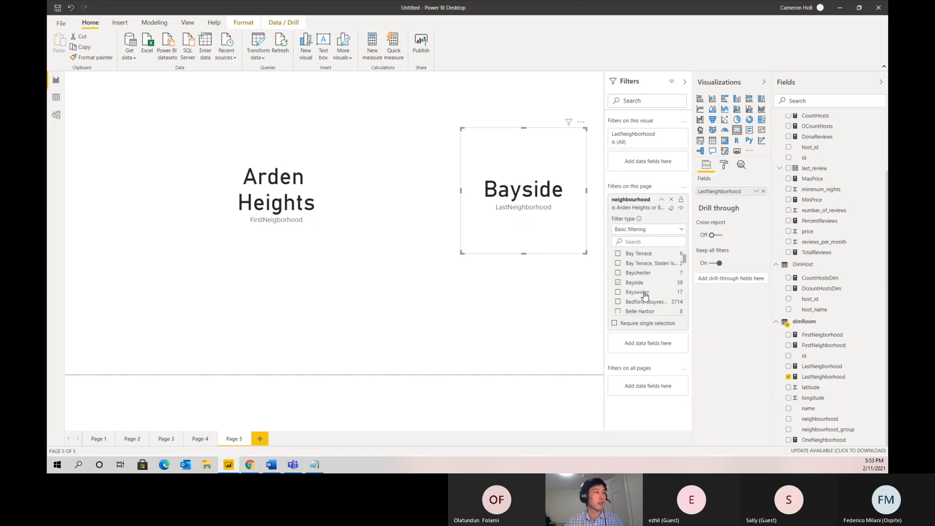
scroll(646, 296, up, 4)
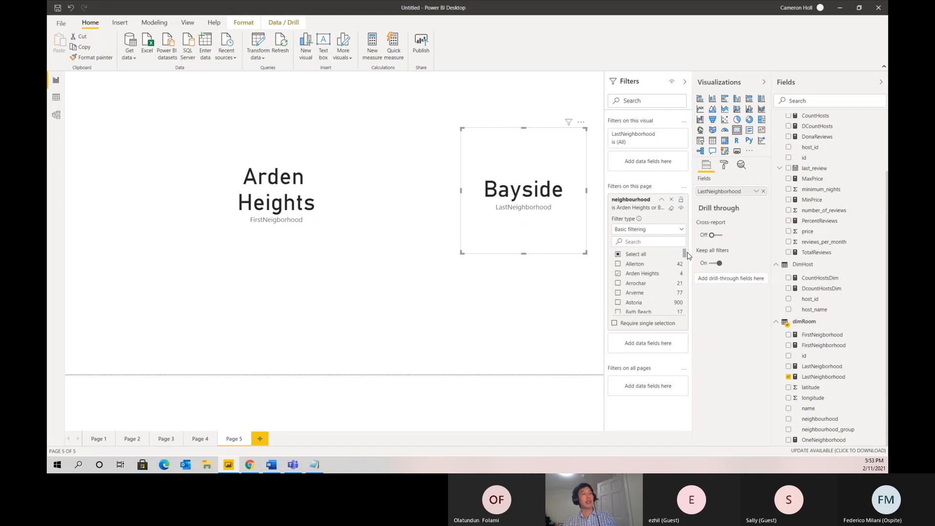
scroll(653, 295, down, 3)
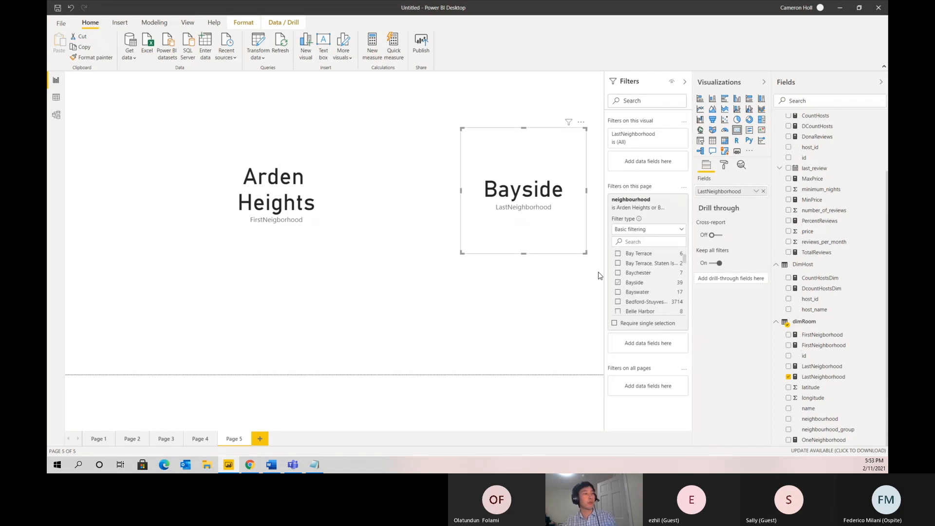
scroll(651, 292, down, 5)
scroll(646, 291, down, 2)
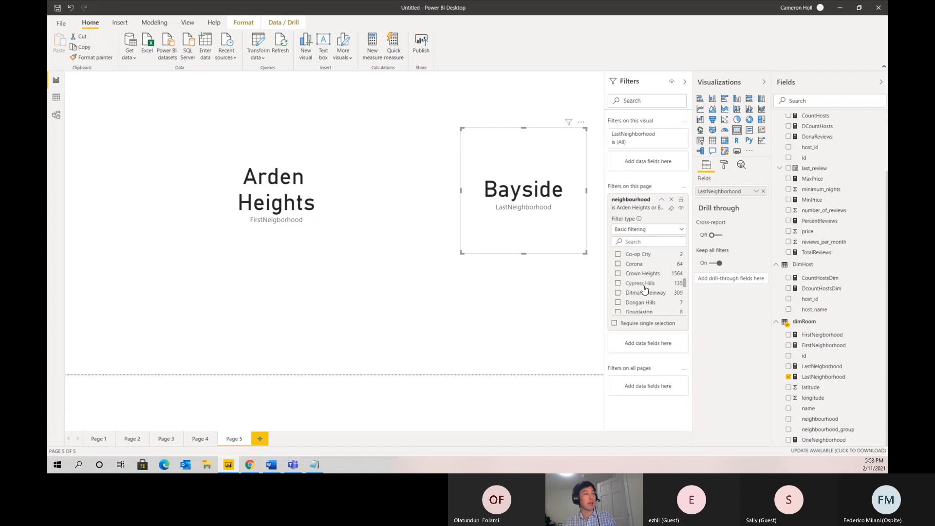
click(643, 284)
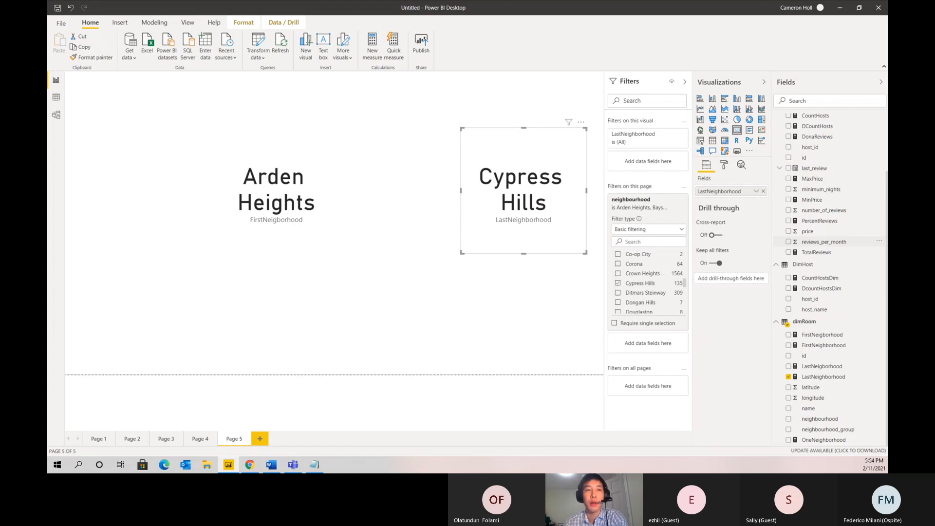
Delete the relationship between AB_NYC_2019 and DimHost in the data model.
click(56, 115)
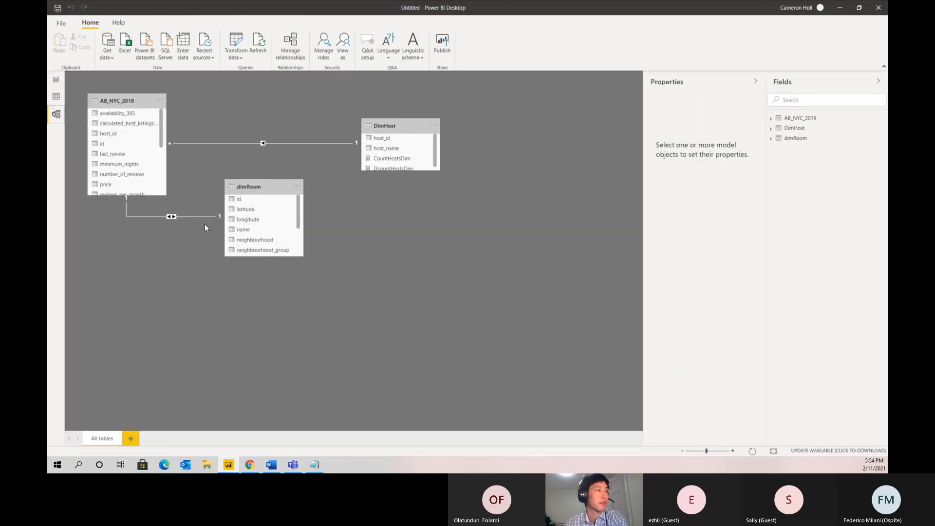
right_click(300, 143)
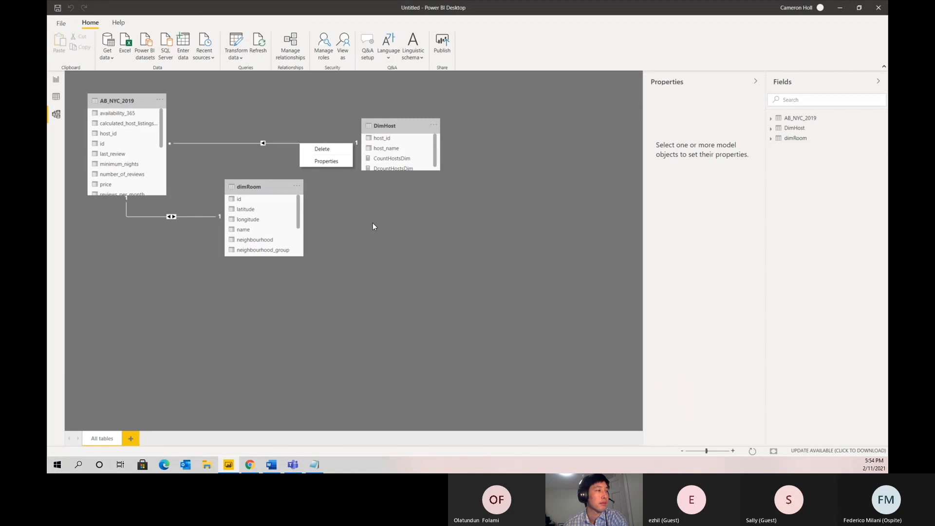
click(351, 147)
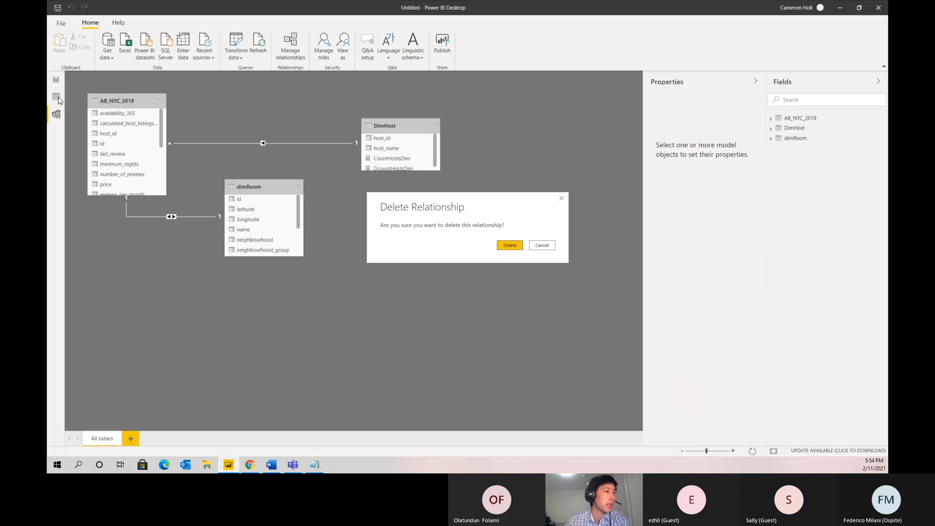
click(505, 247)
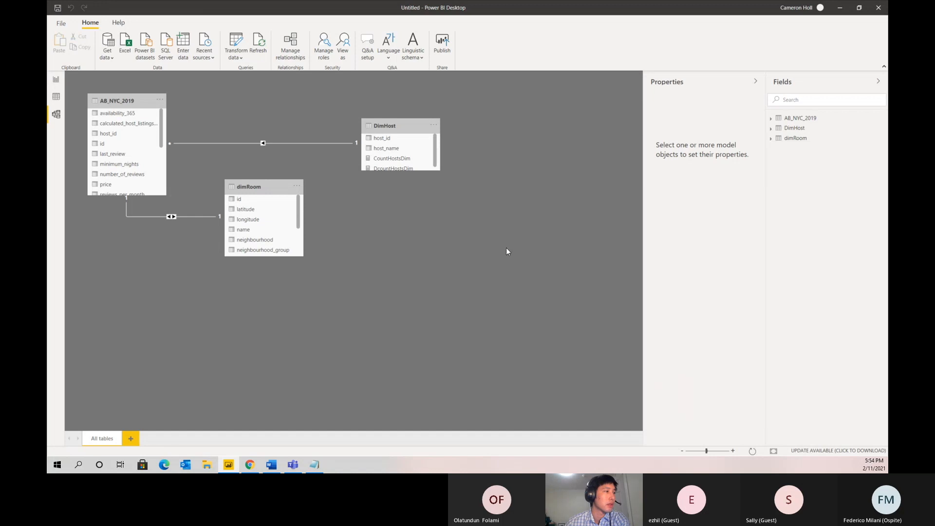
Change the data type of the host_id column in the DimHost table to Text.
click(796, 129)
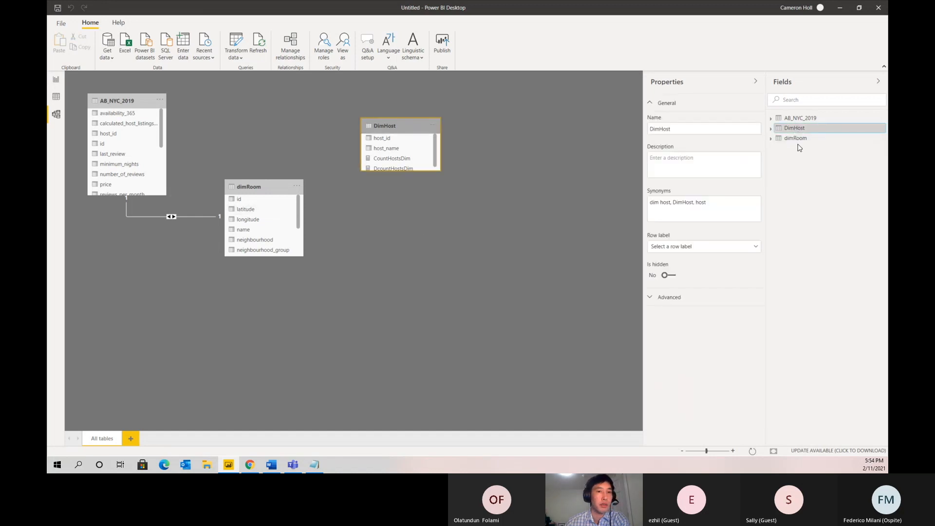
click(770, 130)
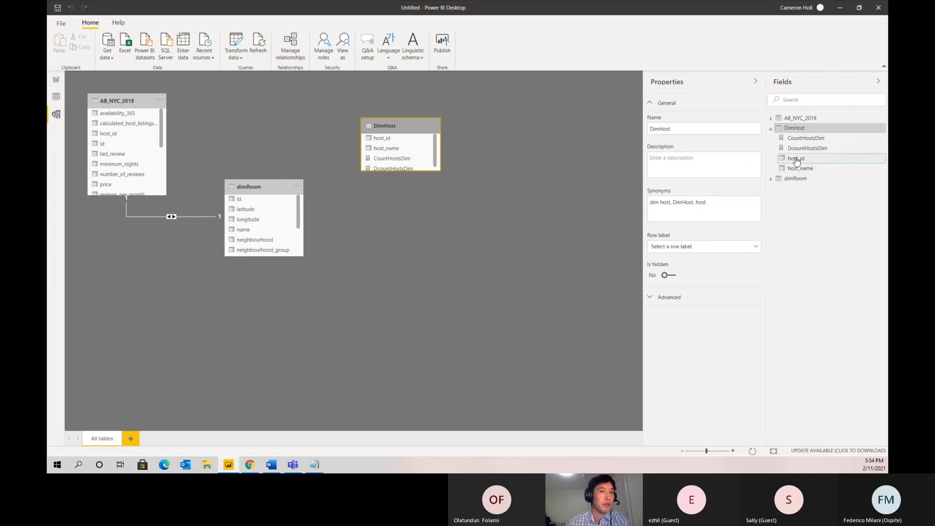
click(795, 160)
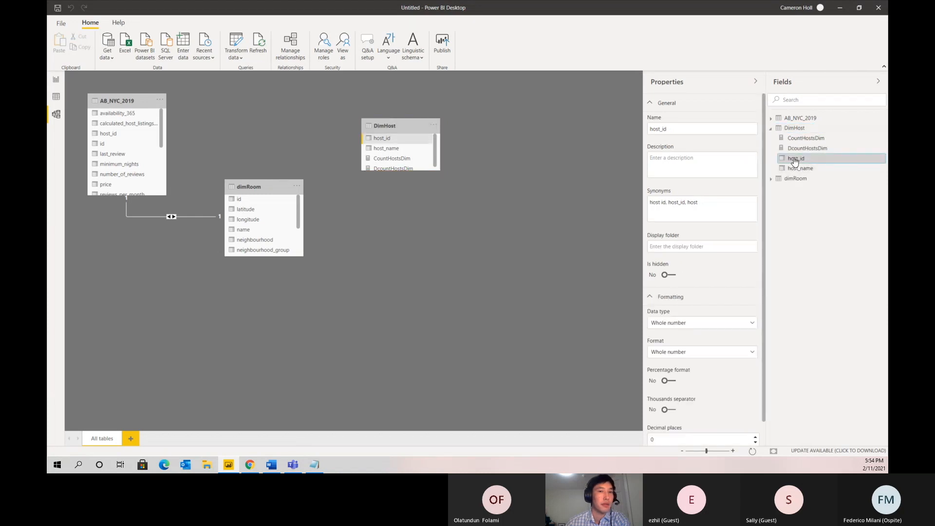
click(56, 97)
scroll(835, 230, down, 1)
click(841, 299)
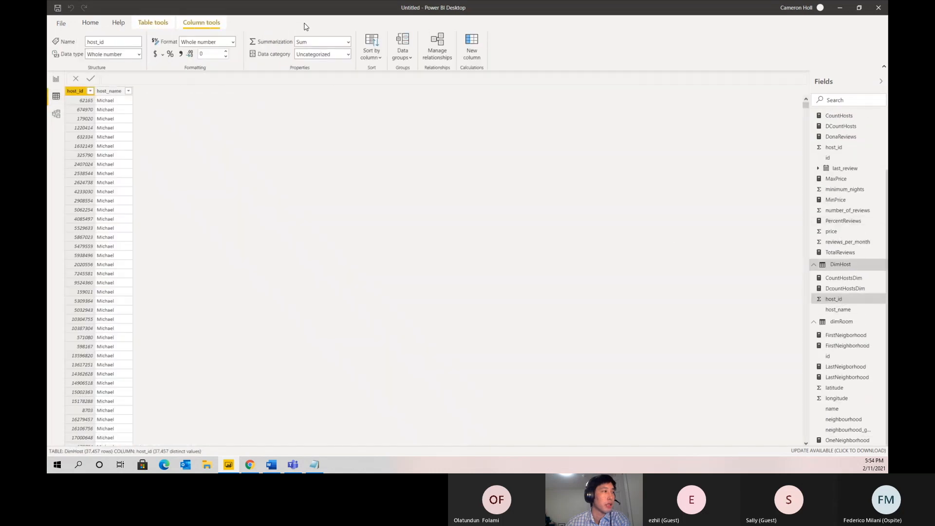
click(139, 55)
click(134, 151)
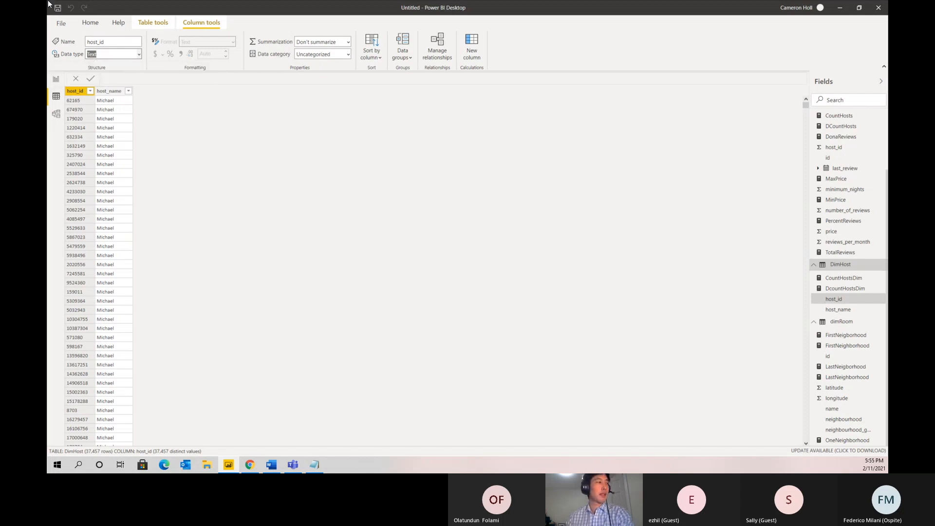
Delete the FirstNeigborhood and LastNeighborhood cards from Page 5 of the report.
click(56, 79)
click(337, 245)
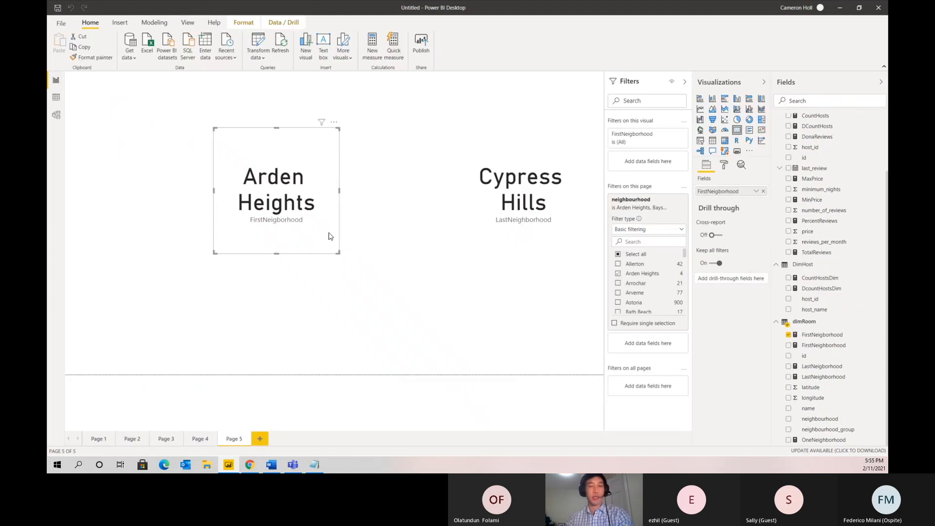
key(Delete)
click(546, 187)
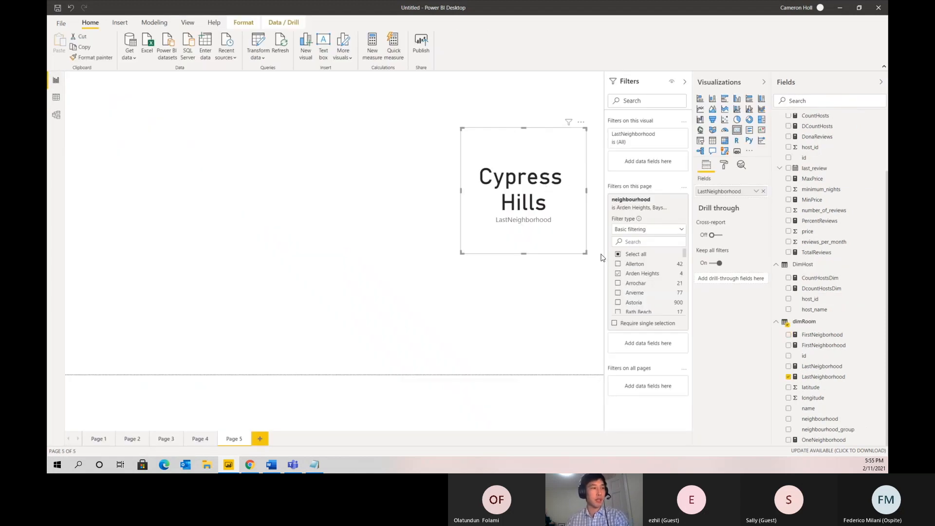
key(Delete)
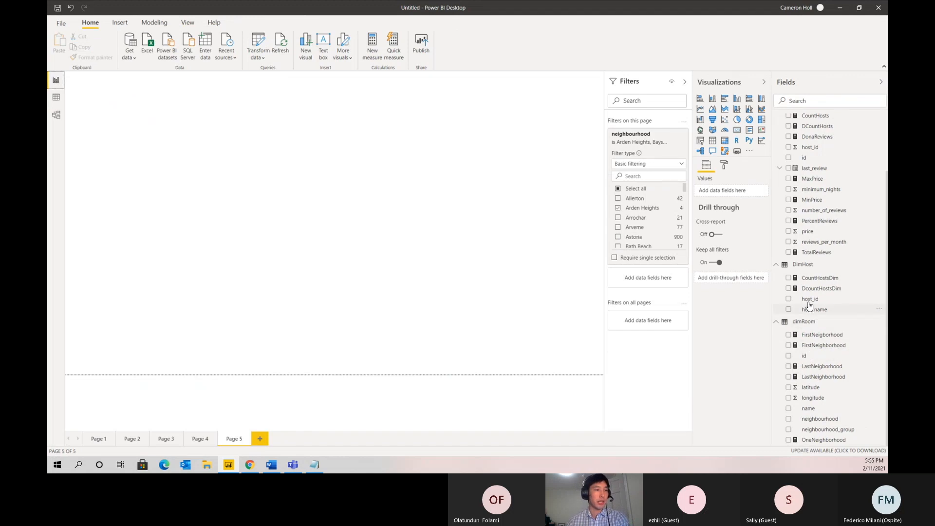
Add a card showing DimHost's host_id and, beside it, a slicer on DimHost's host_name.
drag(810, 304, 502, 249)
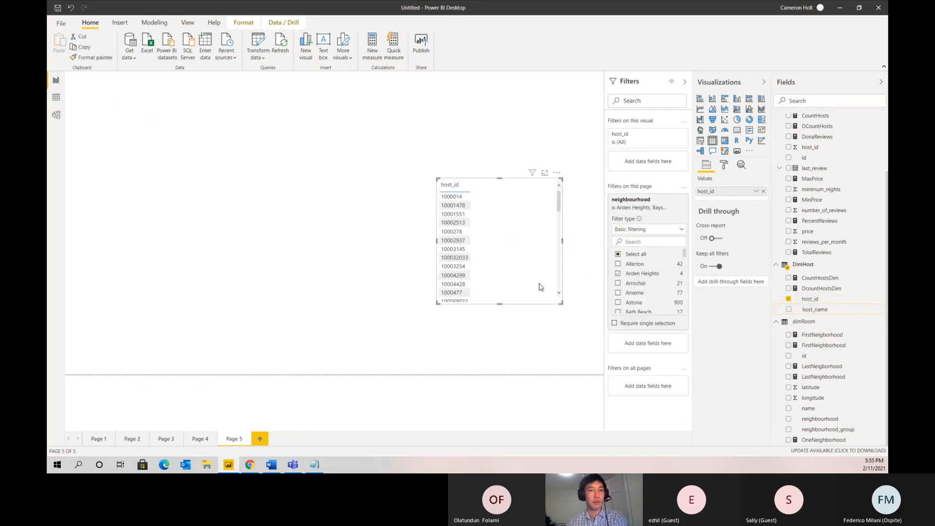
click(737, 129)
click(175, 232)
drag(837, 305, 159, 206)
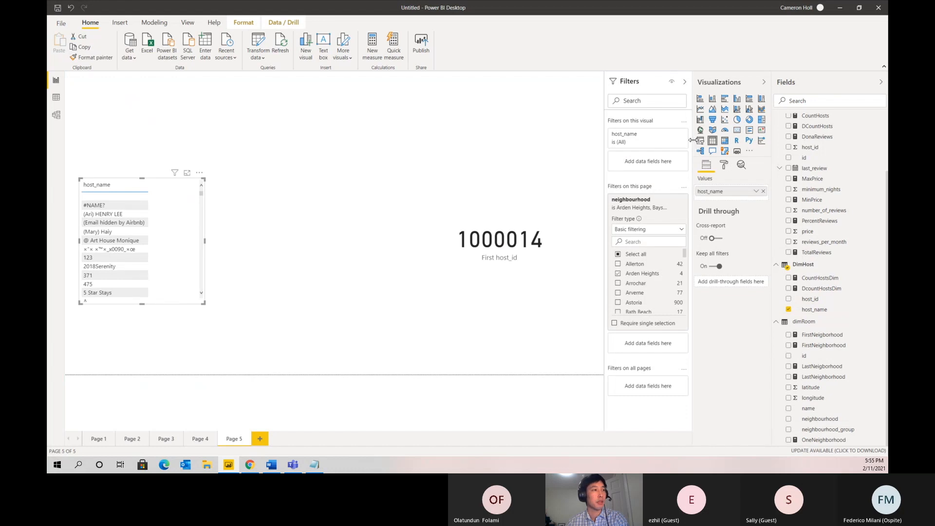
click(700, 140)
Test the host_id card by choosing different hosts in the host_name slicer, finishing with the selection cleared.
scroll(99, 246, down, 5)
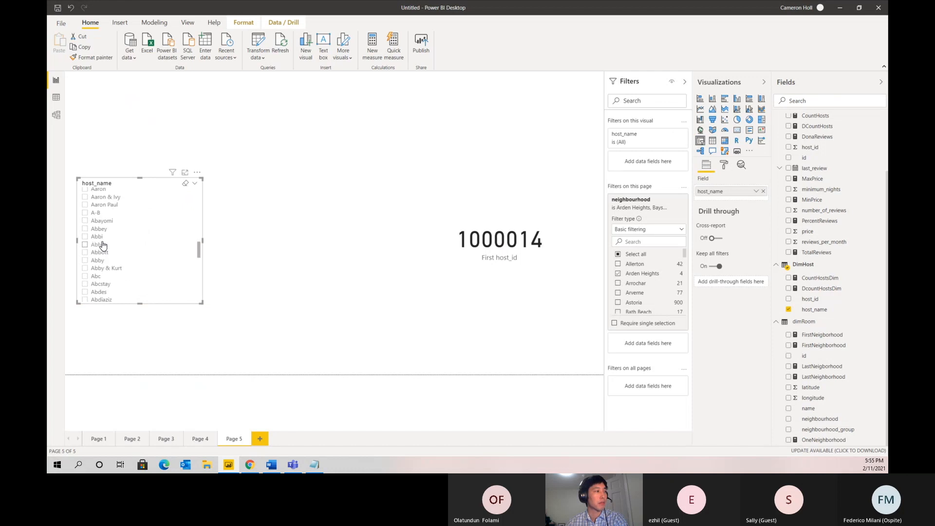
click(85, 244)
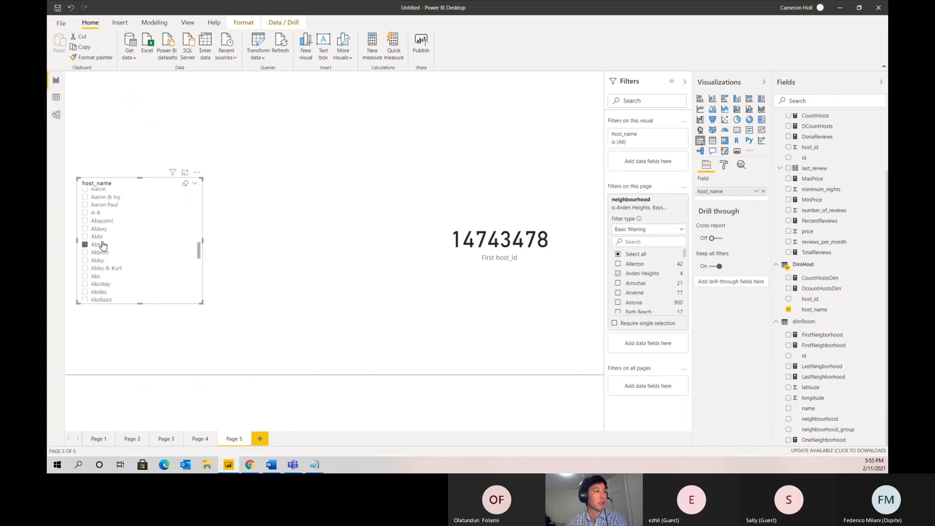
click(109, 299)
scroll(105, 294, down, 3)
click(104, 291)
click(110, 282)
click(134, 242)
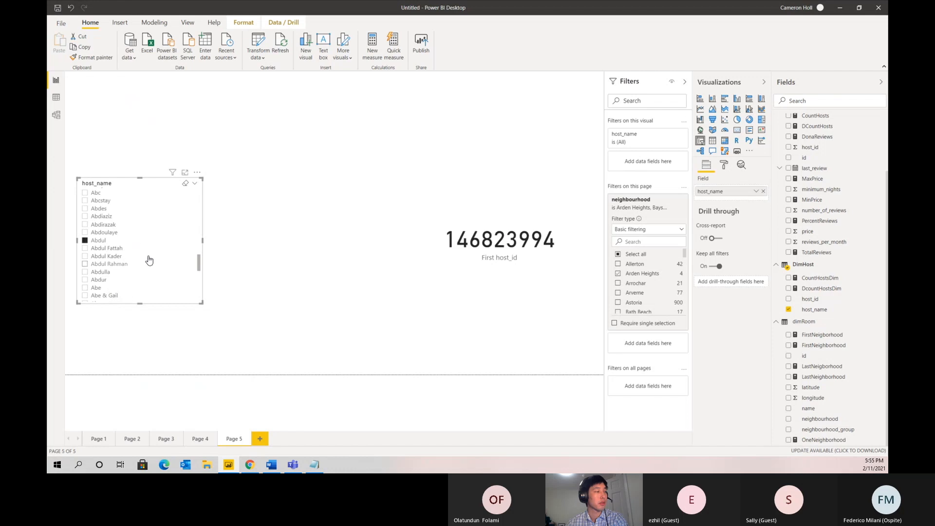
click(132, 243)
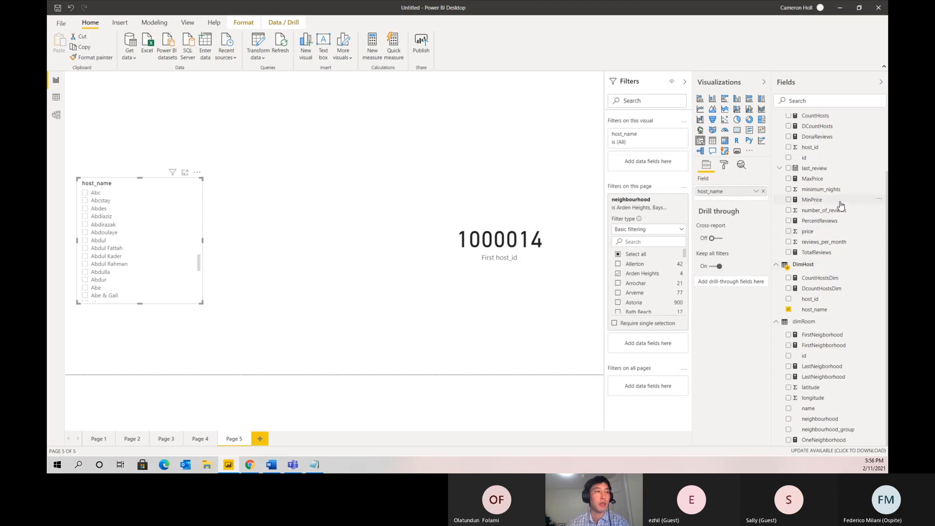
Change the data type of the host_id column in AB_NYC_2019 to Text.
click(830, 149)
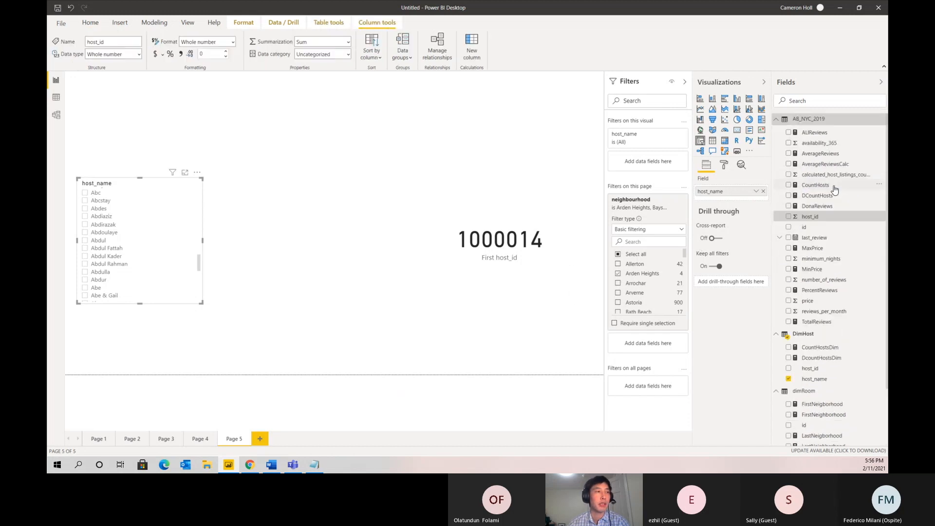
click(127, 53)
click(140, 54)
click(140, 54)
click(140, 54)
click(142, 146)
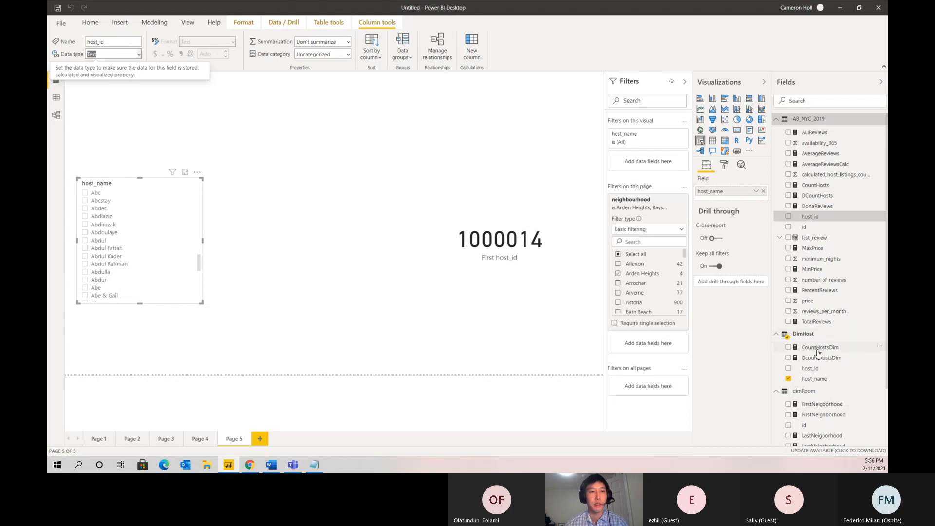
Create a hierarchy from the host_id column in AB_NYC_2019.
click(880, 218)
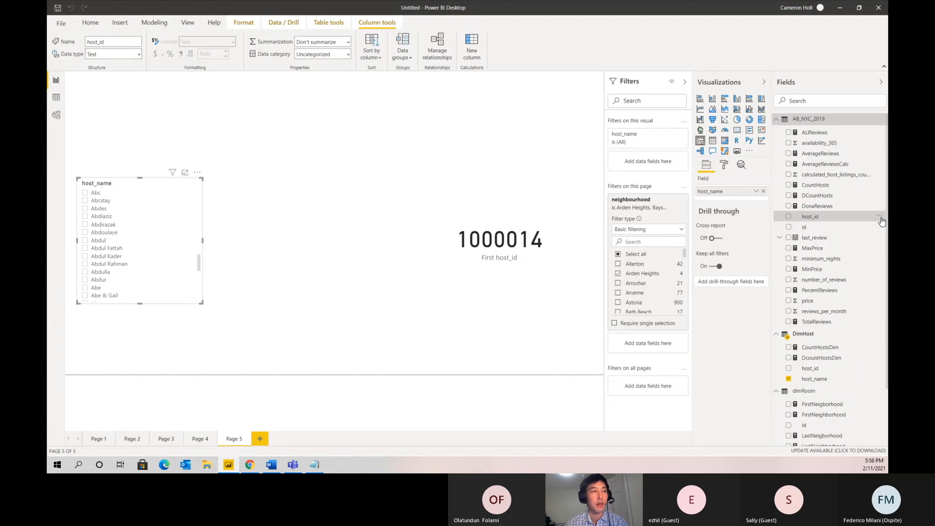
click(881, 219)
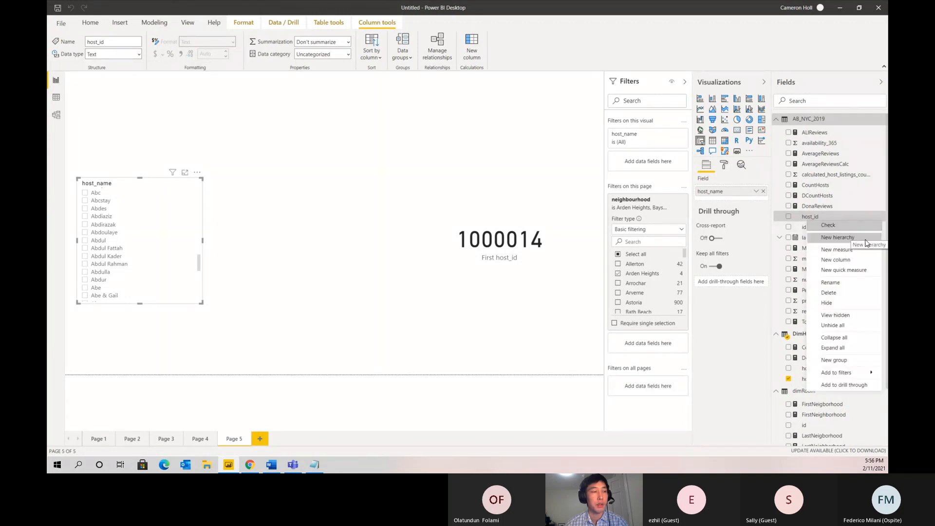
click(865, 239)
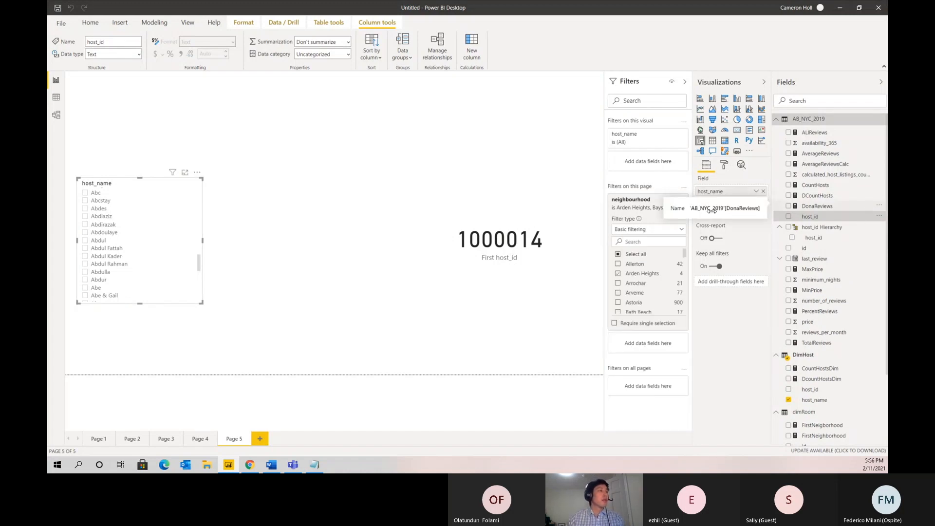
click(302, 161)
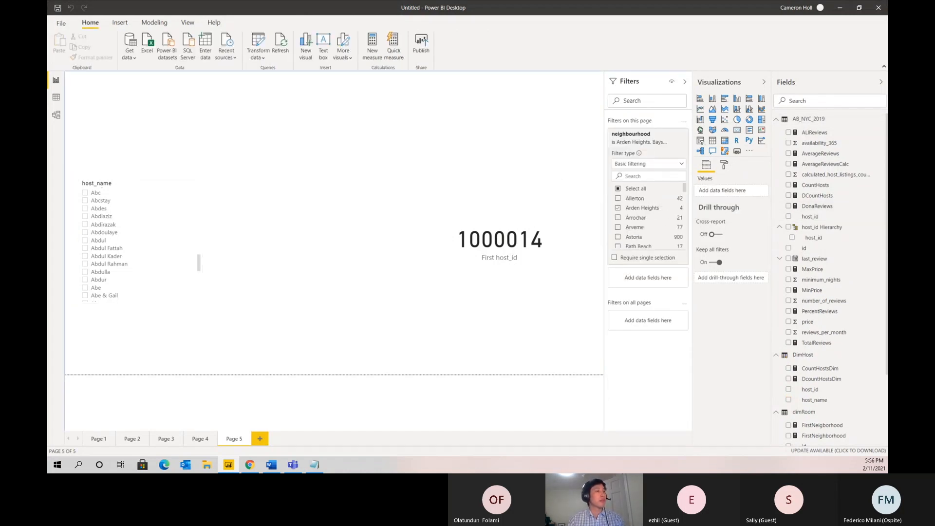
Start a new measure named hostID_Fact in AB_NYC_2019 with the FIRSTNONBLANK function.
right_click(875, 220)
click(836, 249)
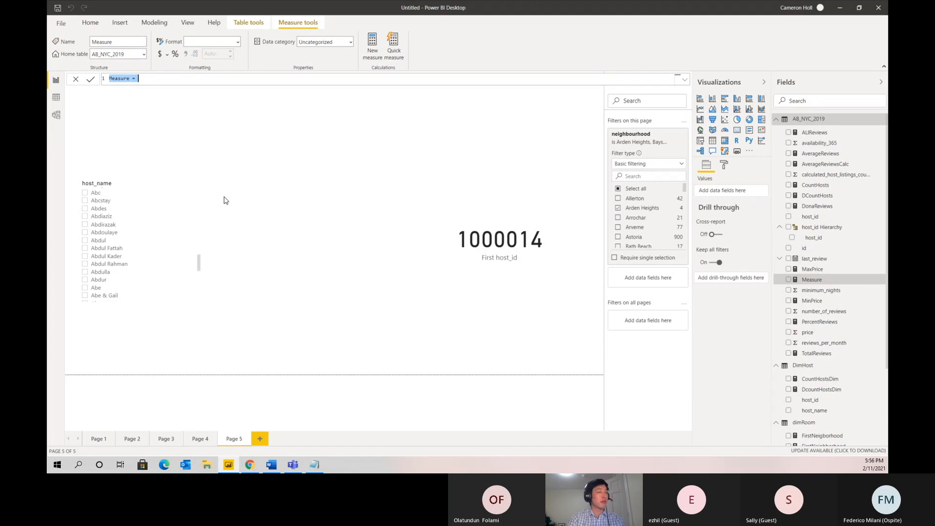
text(Ho)
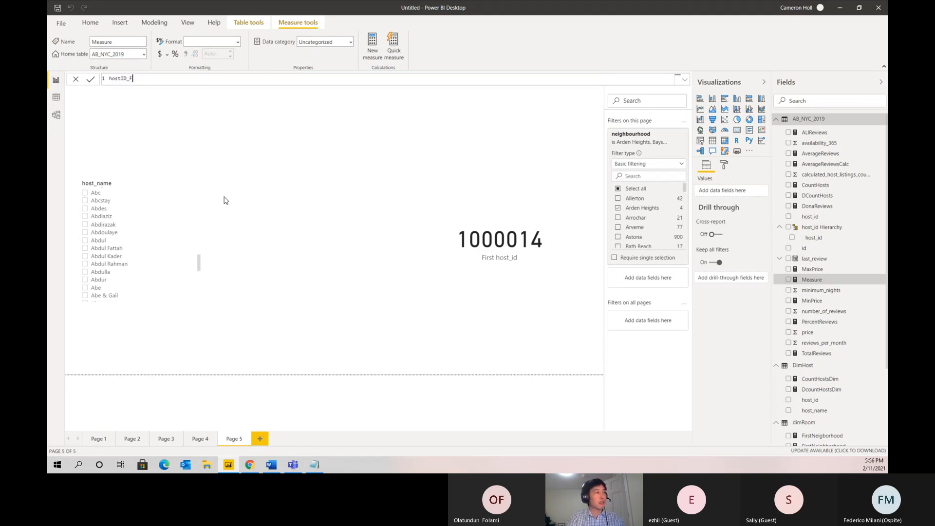
text(stID_Fact = firsto)
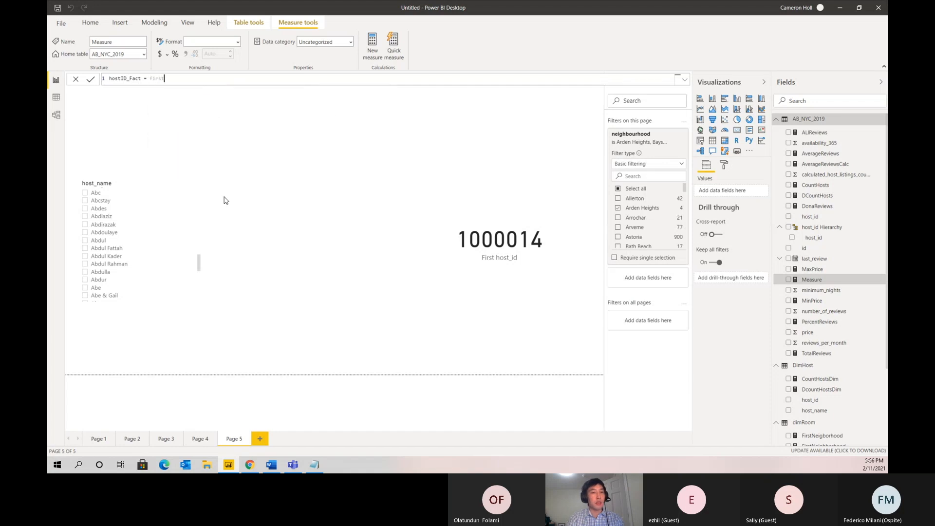
key(Down)
key(Down)
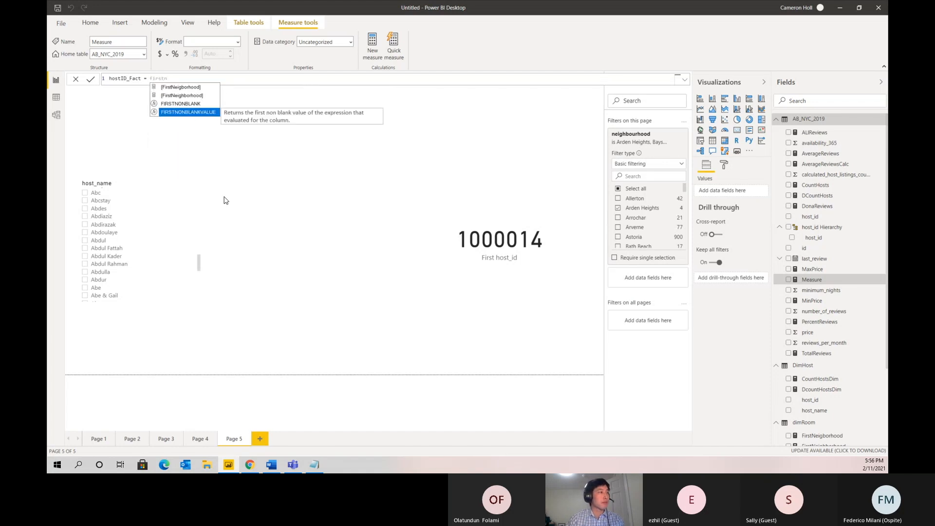
key(Tab)
Enter AB_NYC_2019[host_id] as both the column and the expression argument of FIRSTNONBLANK.
text(AB_NYC)
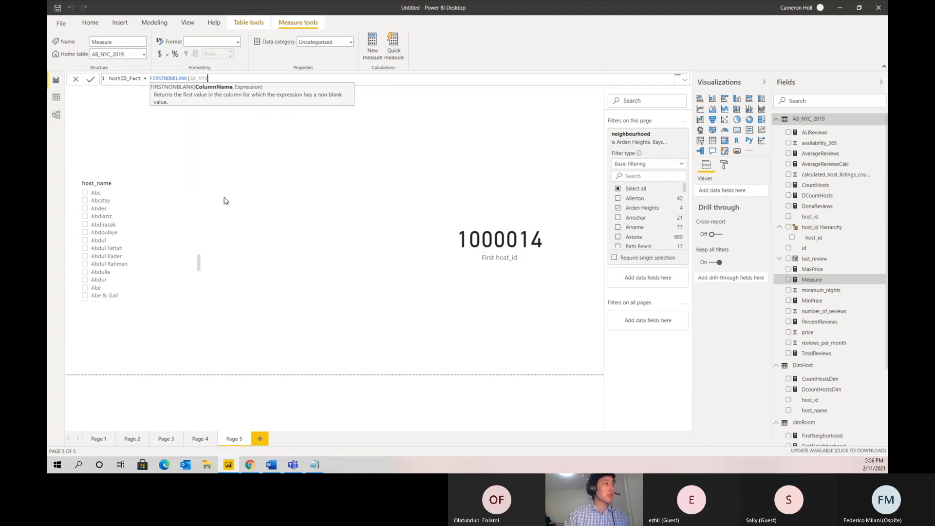
key(BackSpace)
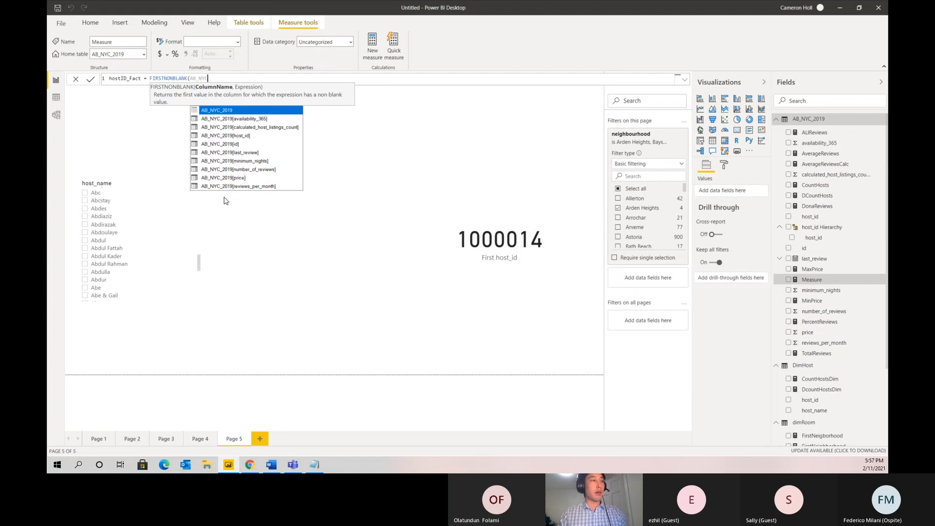
key(Down)
key(Down)
key(Down)
key(Down)
key(Down)
key(Down)
key(Down)
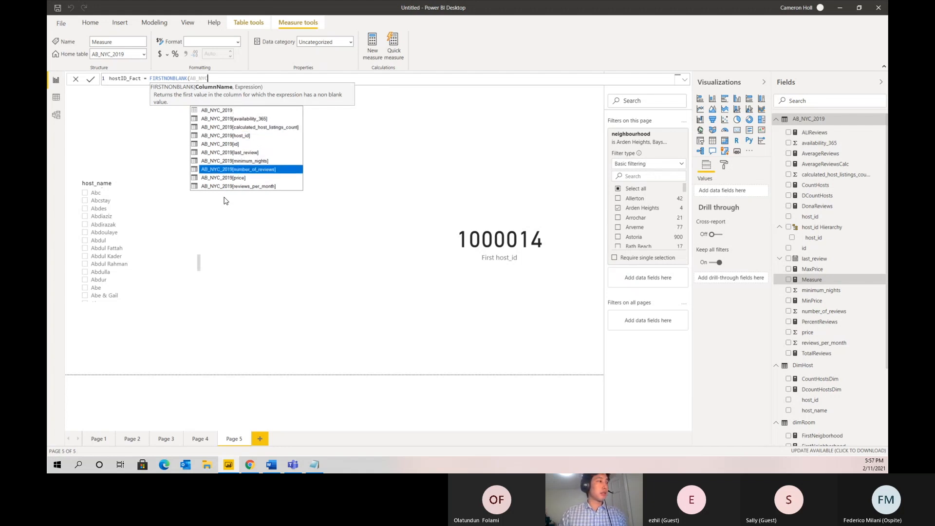
key(Up)
key(Up)
key(Up)
key(Up)
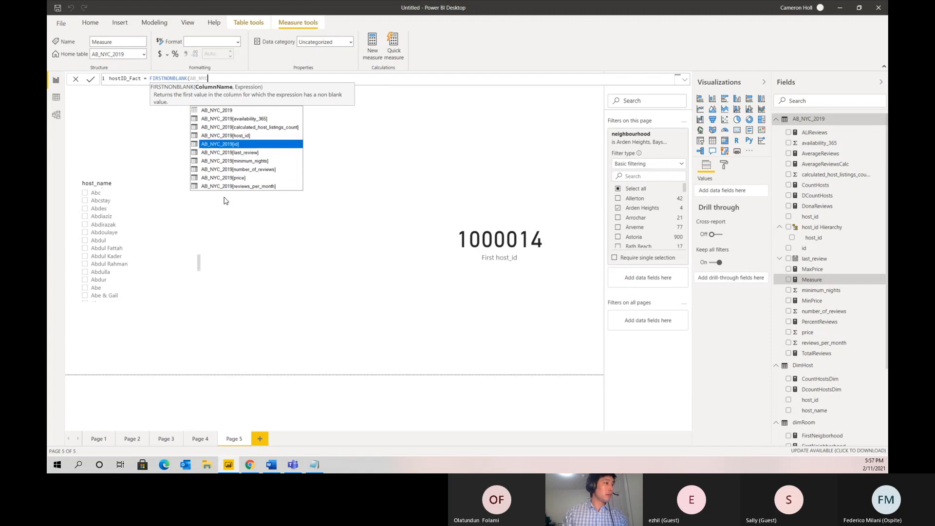
key(Tab)
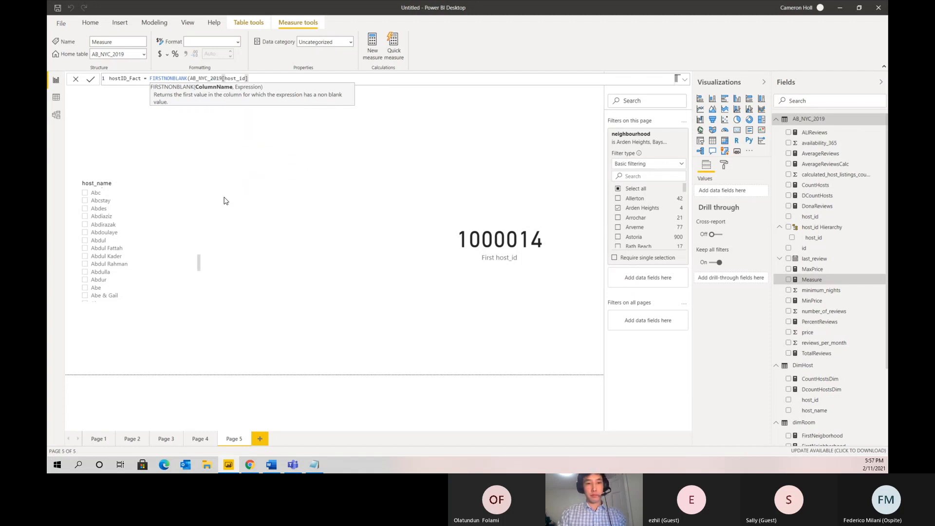
text(, host)
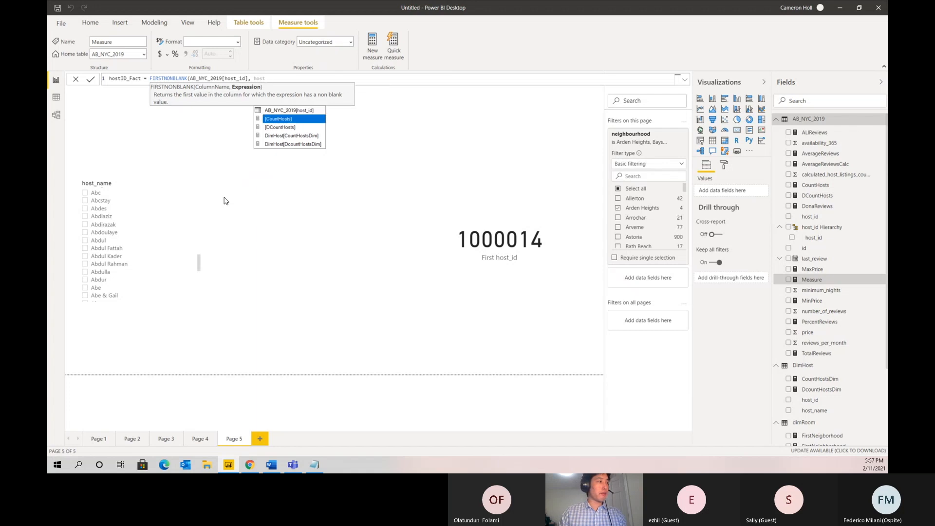
key(Up)
key(Tab)
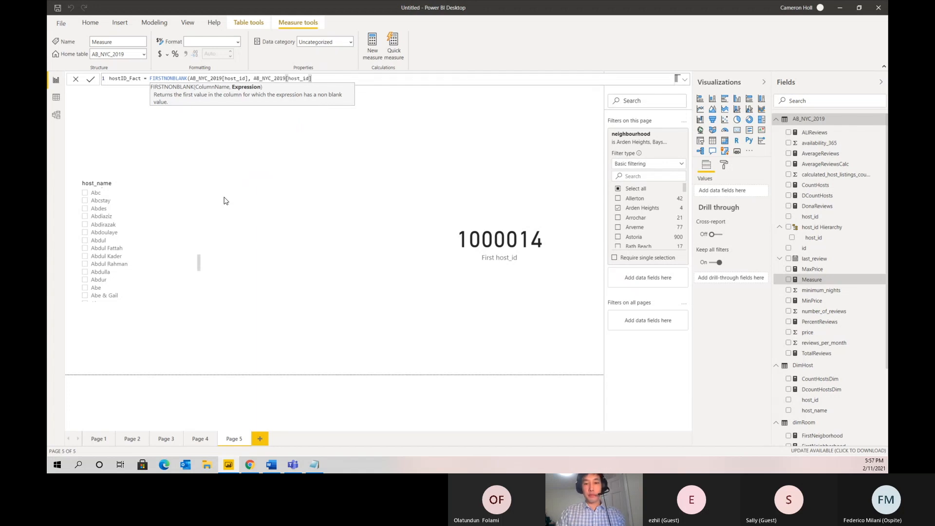
Close the FIRSTNONBLANK call and begin a filter argument after it with "filter(AB_NYC_219,".
text(), fitler()
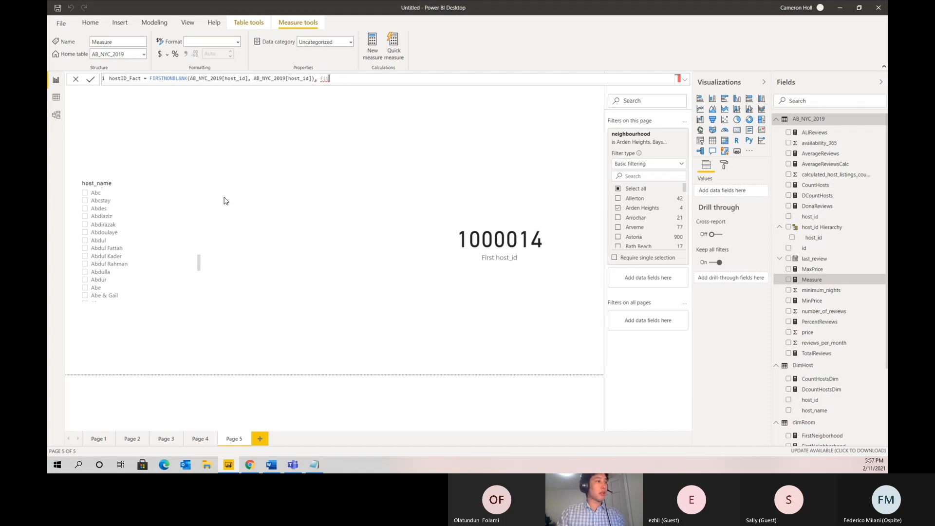
text(er()
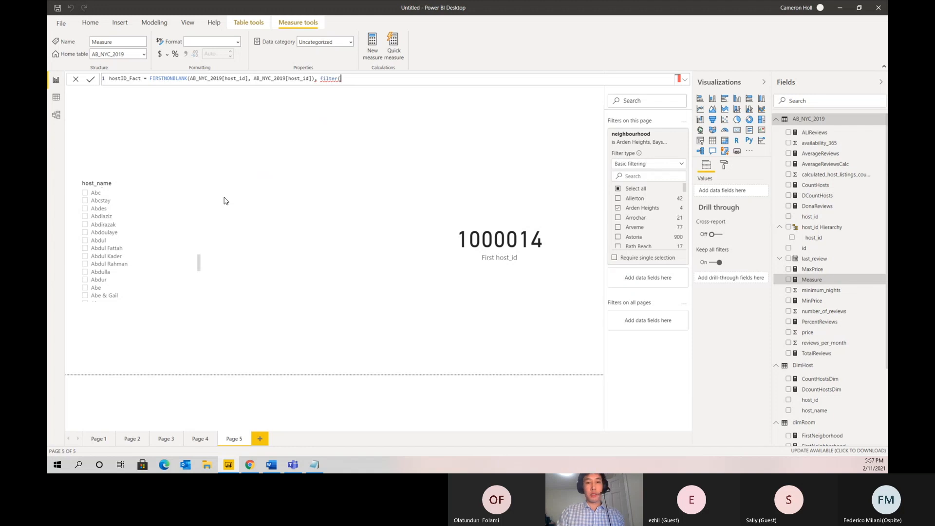
text(AB_NYC)
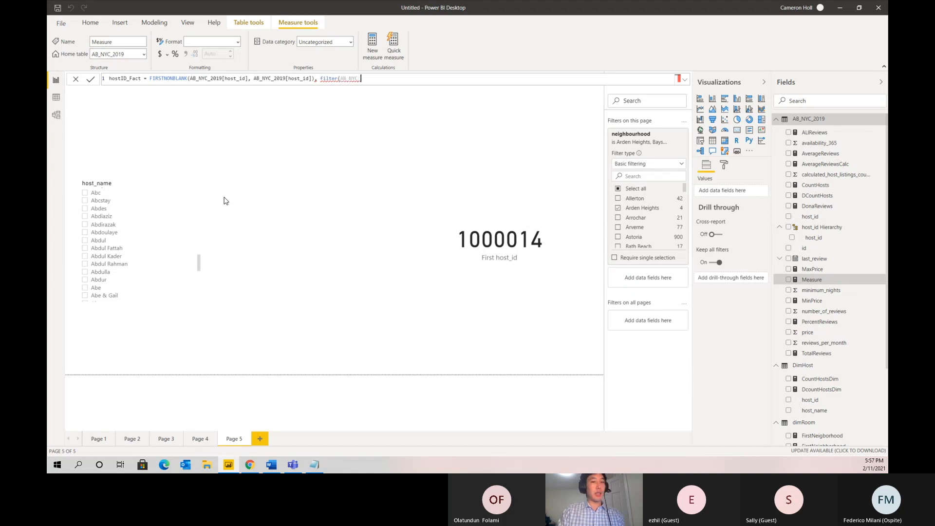
text(_2019,)
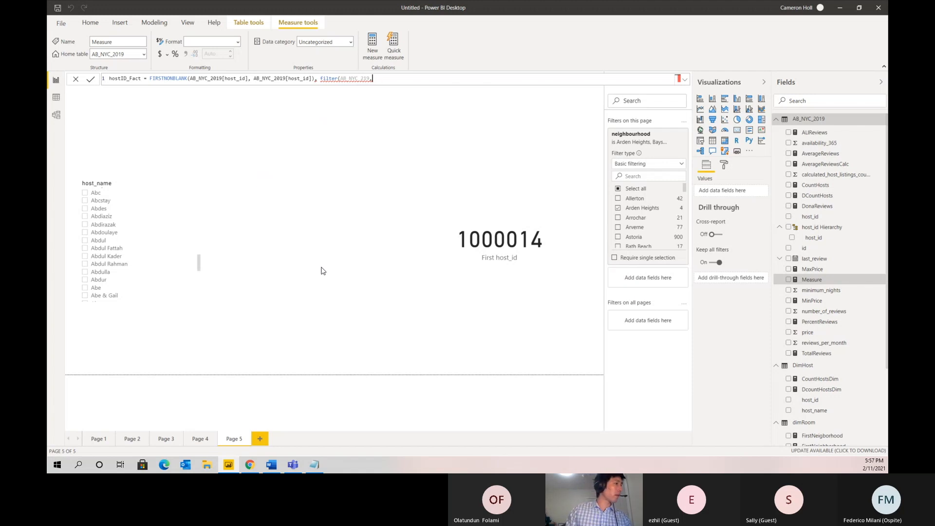
Insert "CALCULATE(" in front of FIRSTNONBLANK in the hostID_Fact formula and return to the formula's end.
key(Left)
key(Left)
key(Left)
key(Left)
key(Left)
key(Left)
key(Left)
key(Left)
key(Left)
key(Left)
key(Left)
key(Left)
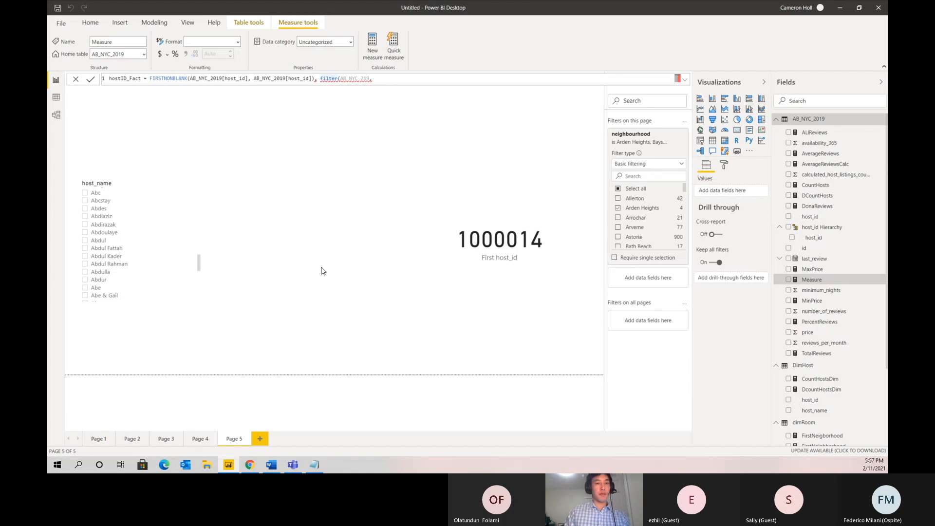
key(Left)
key(Left)
key(Left)
key(Left)
key(Left)
key(Left)
key(Left)
key(Left)
key(Left)
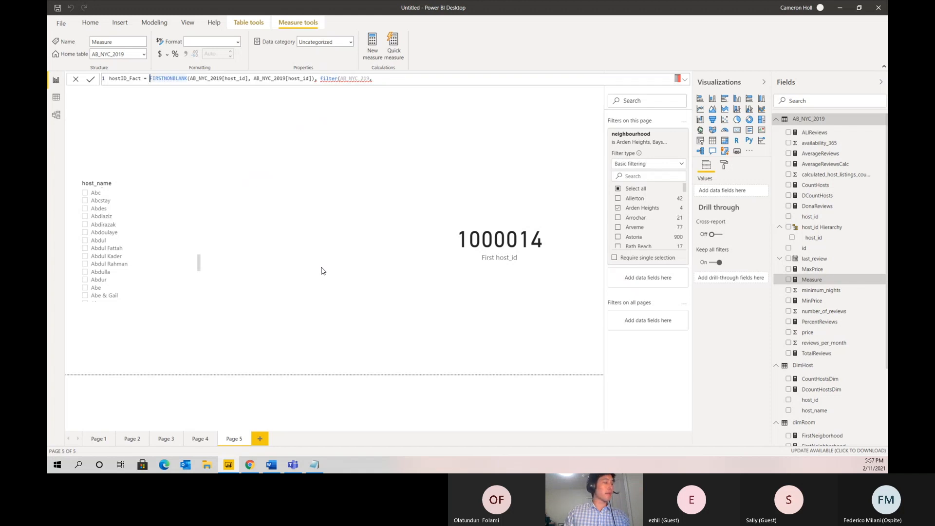
text(CALCULATE()
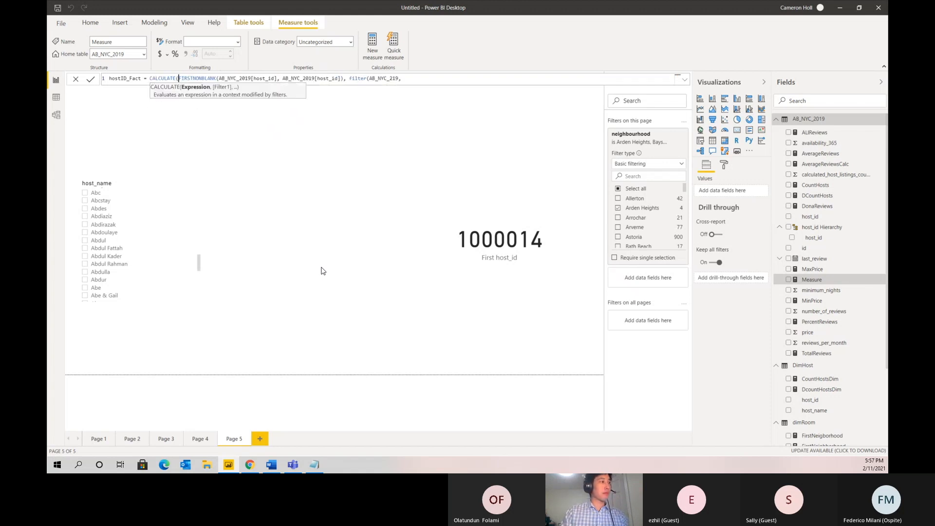
key(Right)
key(Right)
key(Right)
key(Right)
key(Right)
key(Right)
key(Right)
key(Right)
key(Right)
key(Right)
key(Right)
key(Right)
key(Right)
key(Right)
key(Right)
key(Right)
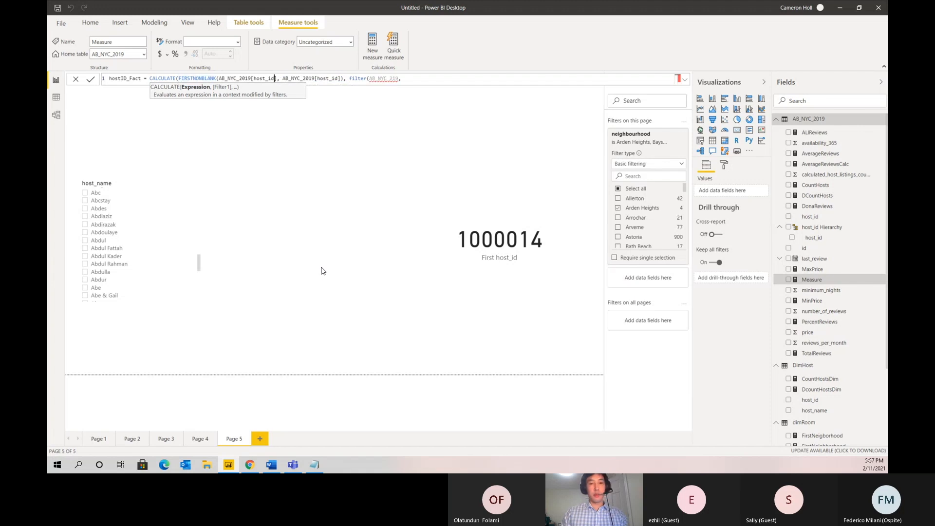
key(End)
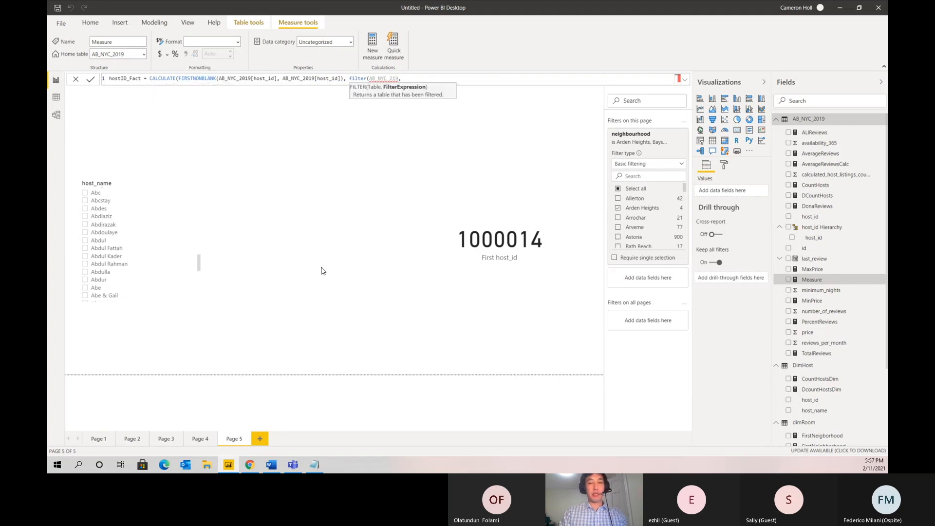
Correct the table name in the filter argument of the hostID_Fact formula to AB_NYC_2019.
key(BackSpace)
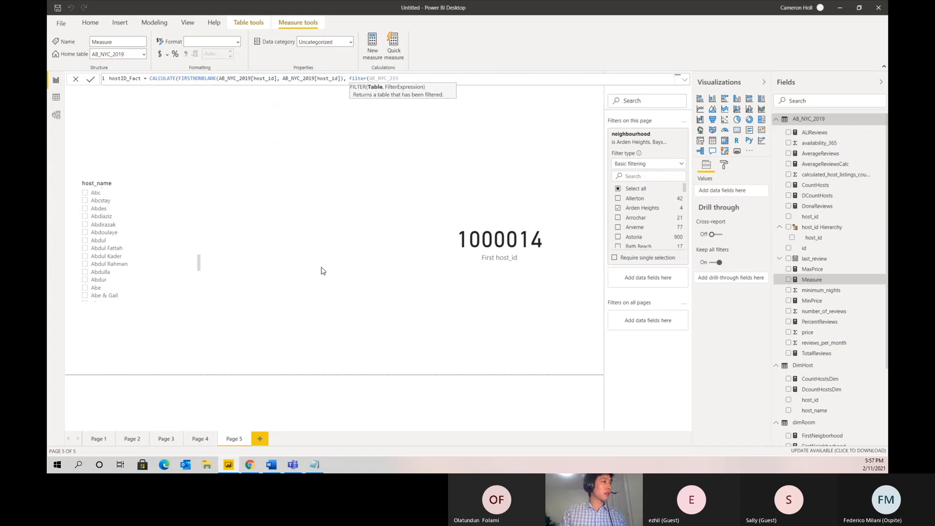
key(BackSpace)
key(BackSpace)
text(019)
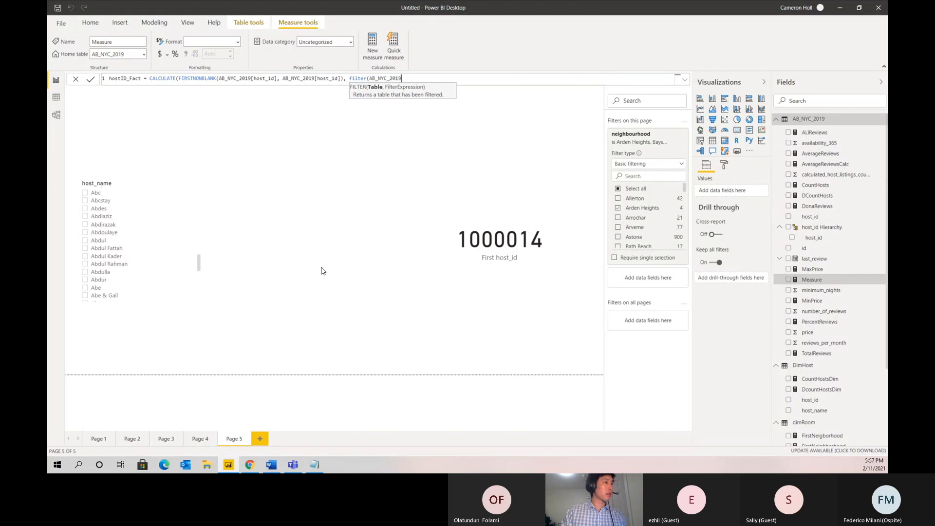
Enter AB_NYC_2019[host_id] = AB_NYC_2019[host_id] as the filter expression, close both functions and commit the hostID_Fact measure.
text(, f)
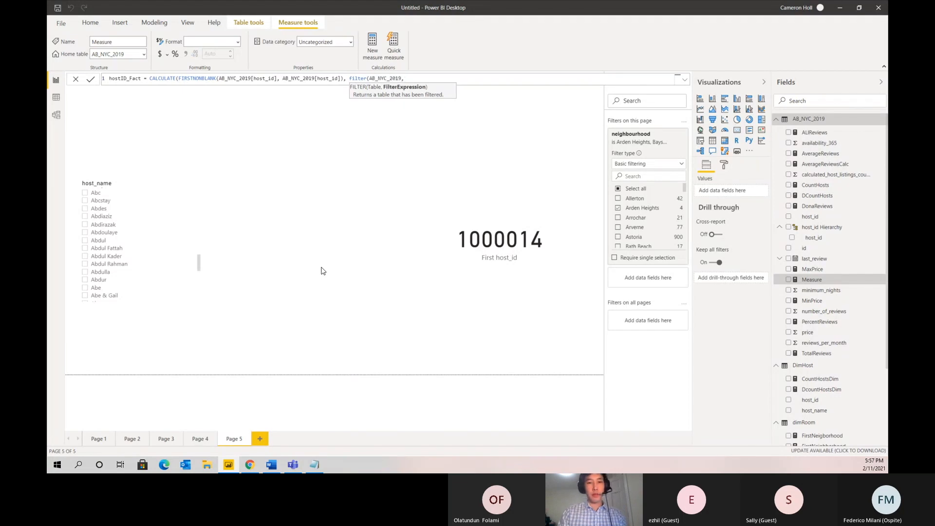
key(BackSpace)
text(host)
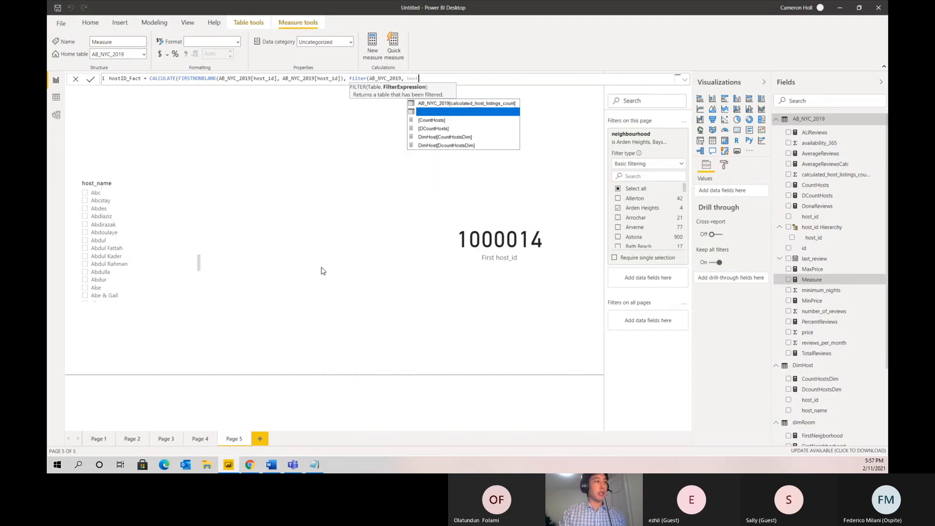
key(Tab)
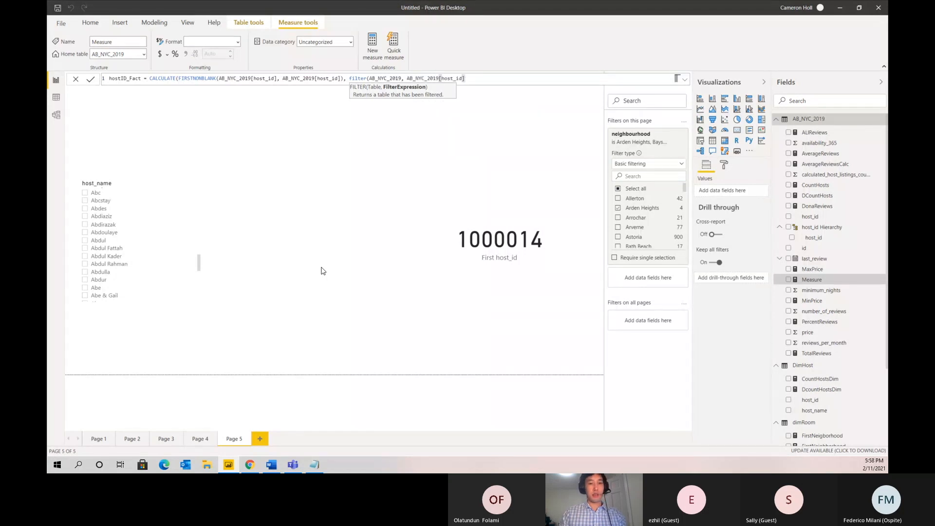
text(= hos)
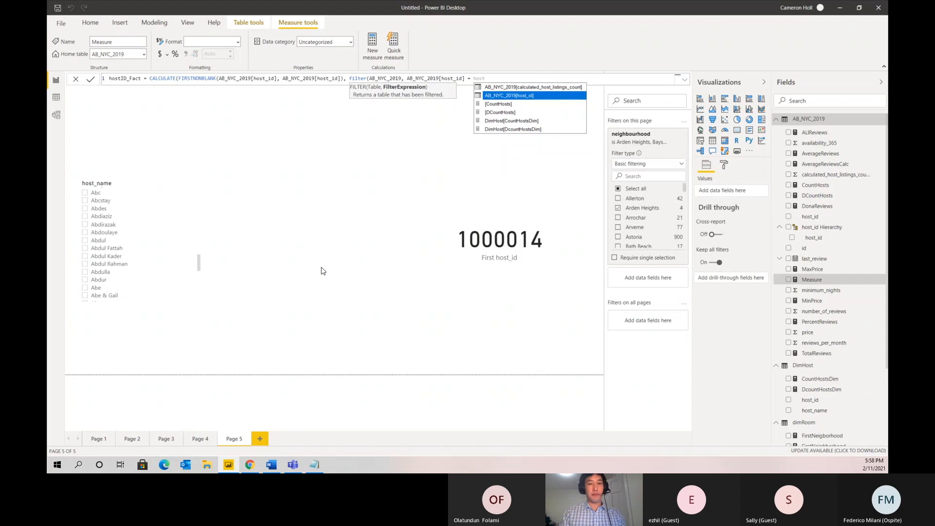
text(t)
key(Tab)
text())
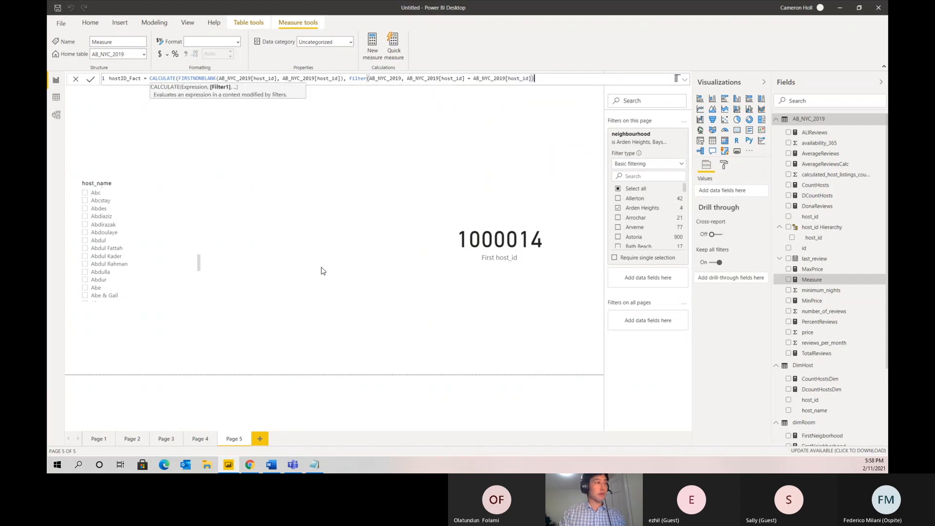
text())
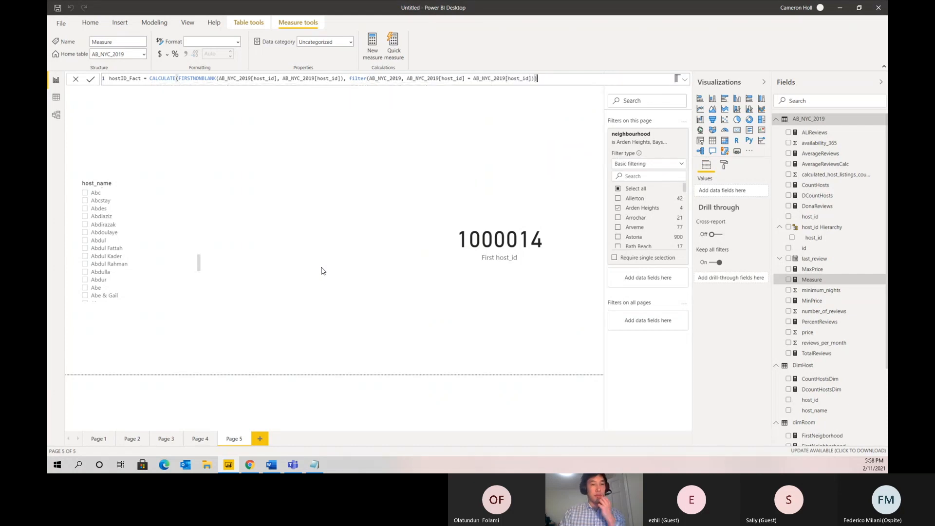
key(Return)
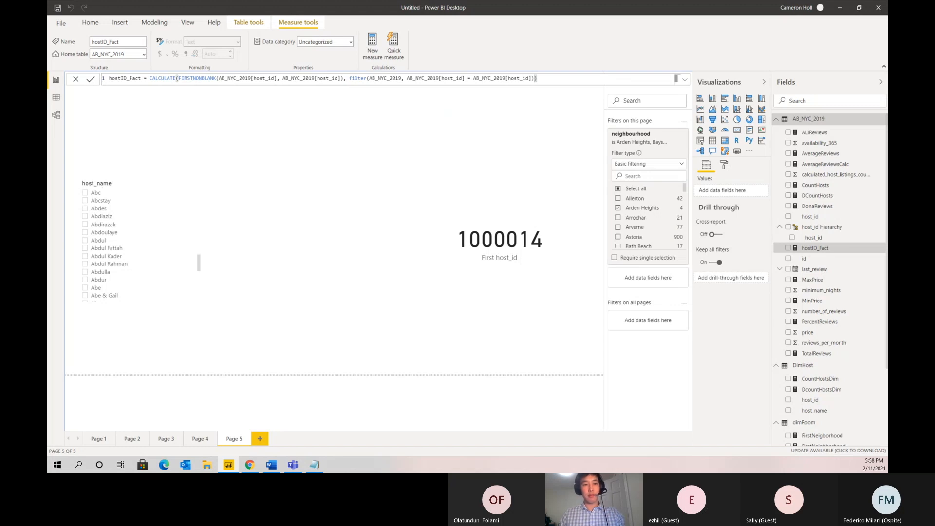
Filter the host_name slicer to a single host and move the First host_id card closer to the slicer.
scroll(130, 261, down, 5)
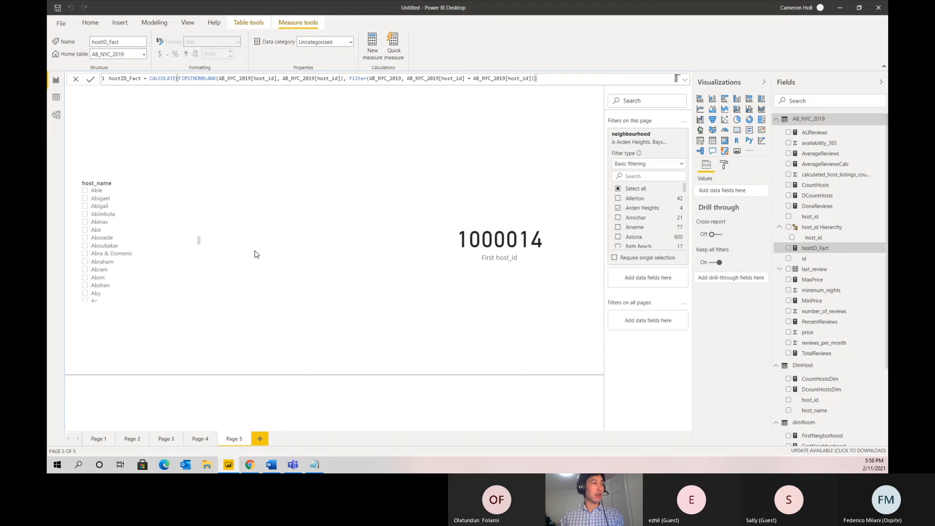
click(150, 248)
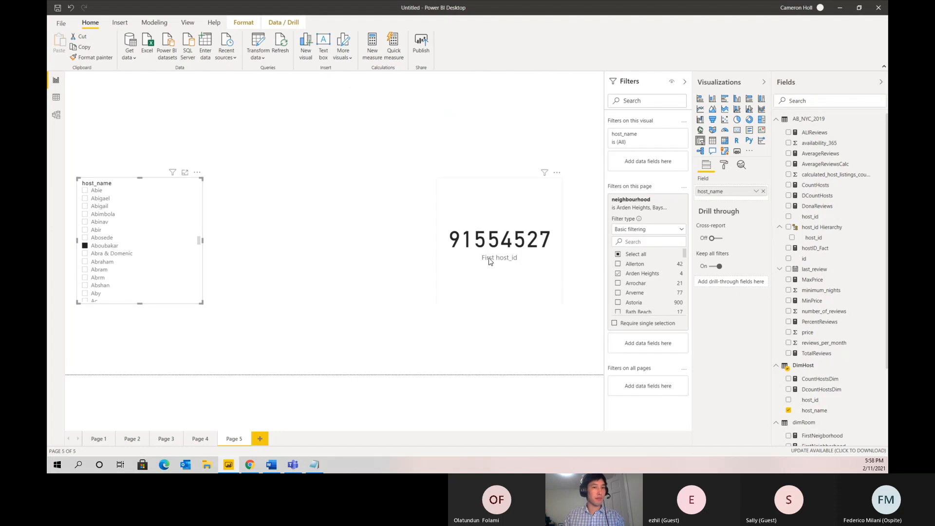
drag(493, 261, 367, 265)
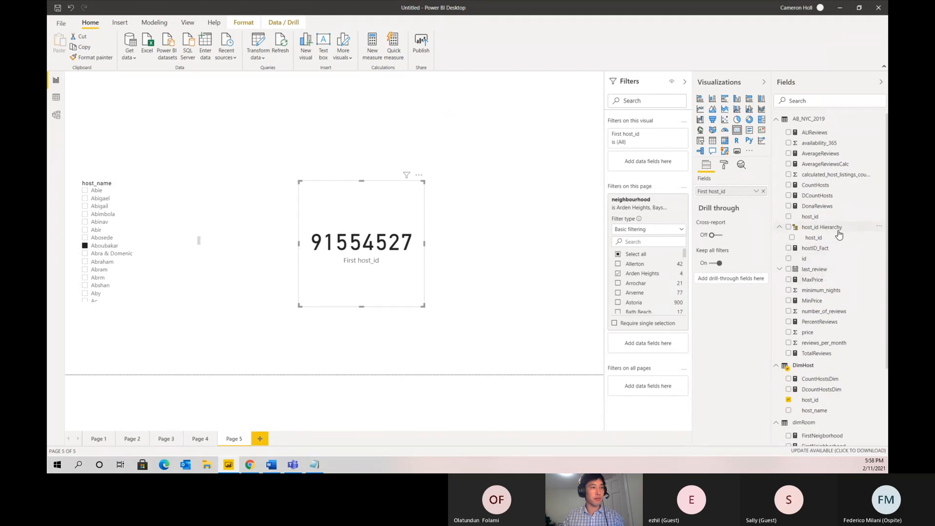
Add a card visual showing the hostID_Fact measure in the empty area beside the First host_id card.
drag(827, 249, 528, 248)
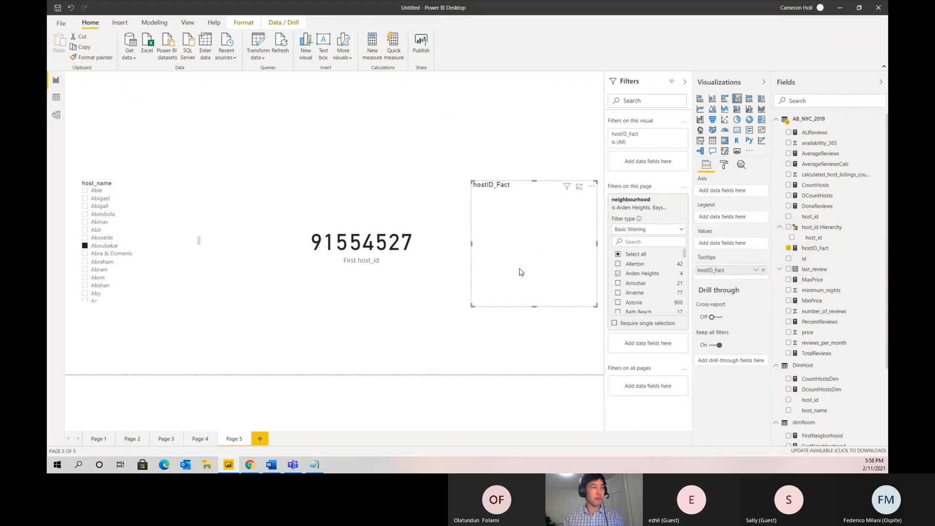
click(737, 130)
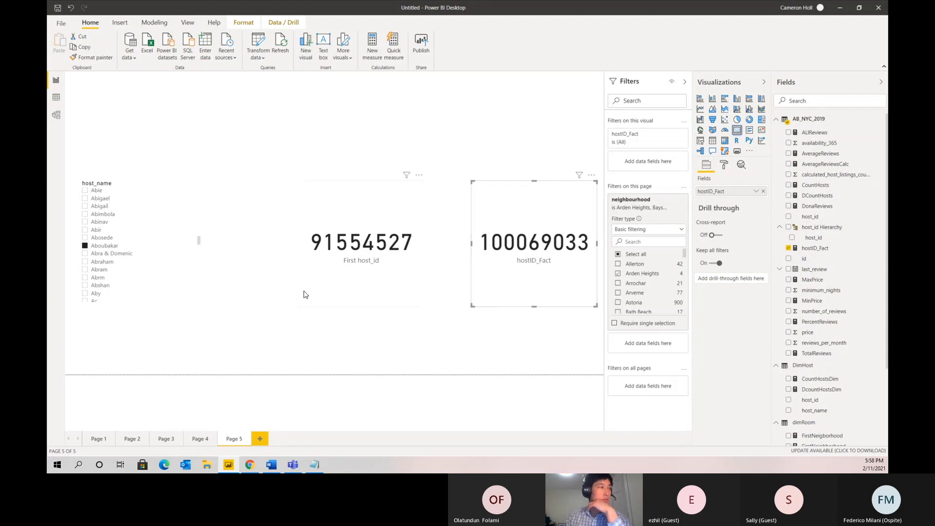
Delete the First host_id card from the report page.
click(385, 297)
click(496, 284)
click(386, 269)
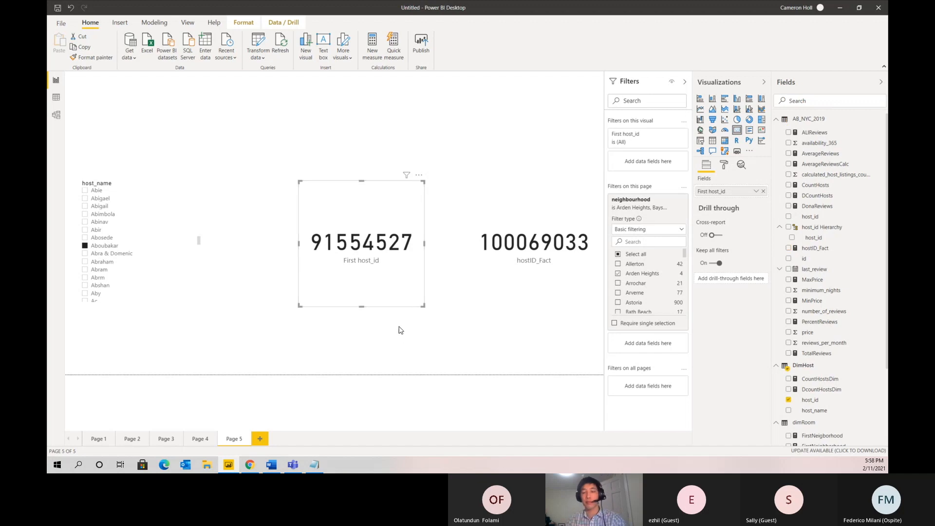
key(Delete)
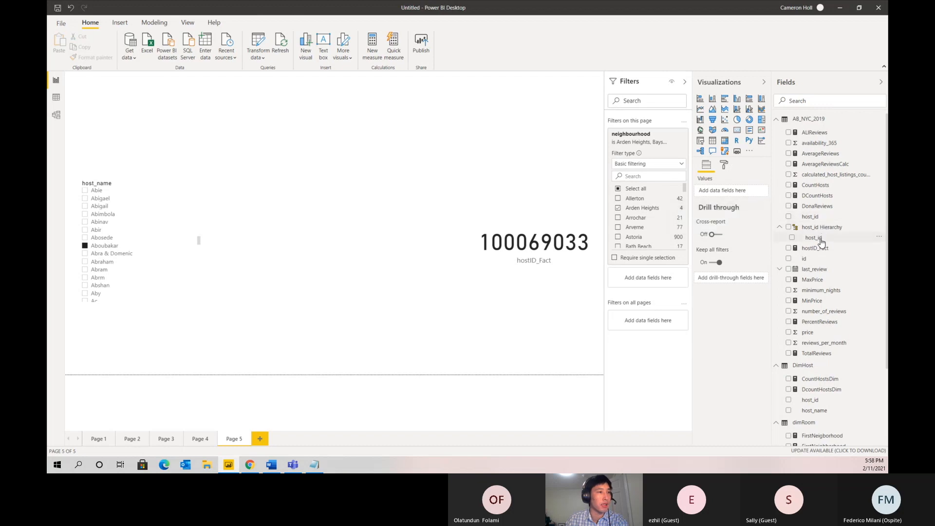
Create a new measure named hostID in the DimHost table, starting its formula with the FIRSTNONBLANK function.
scroll(833, 302, down, 3)
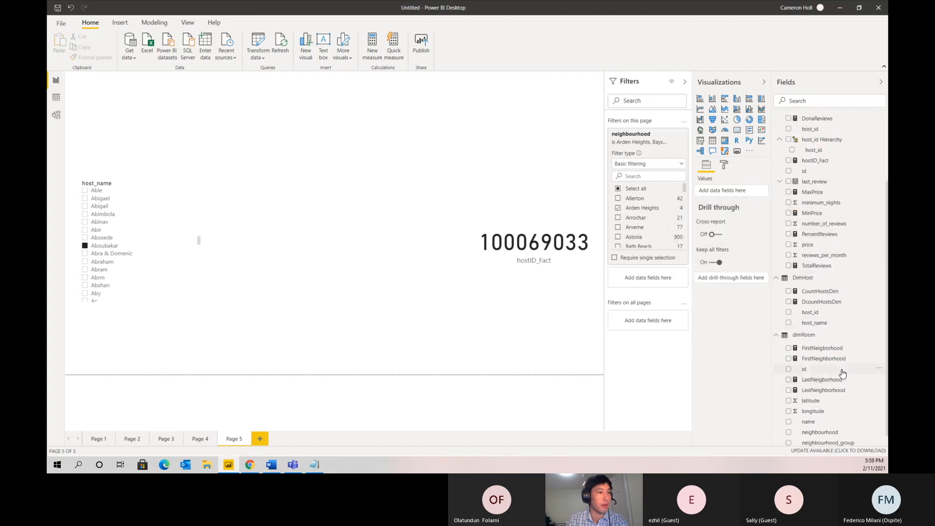
click(843, 315)
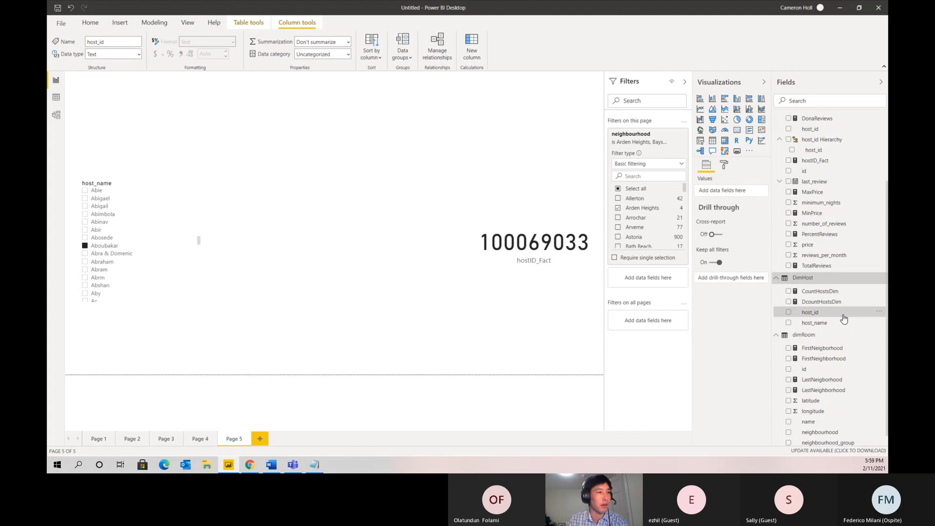
click(880, 313)
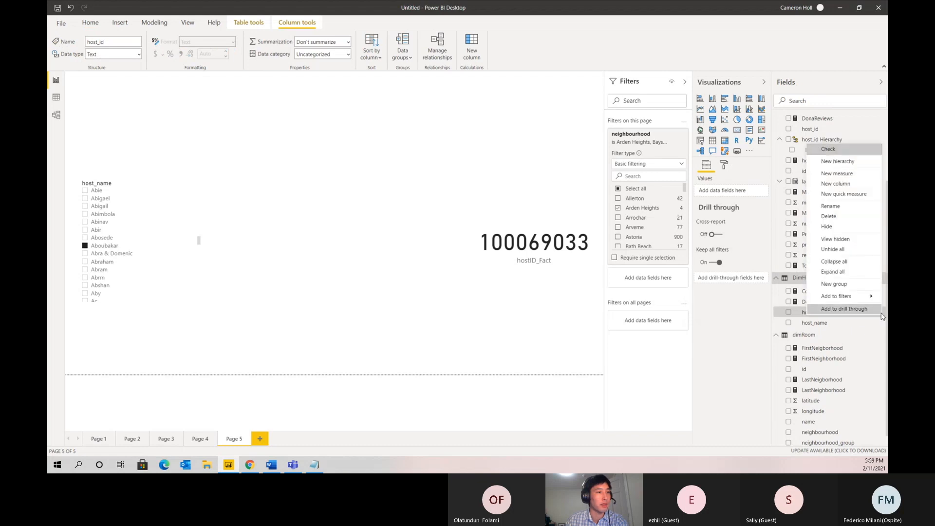
click(856, 176)
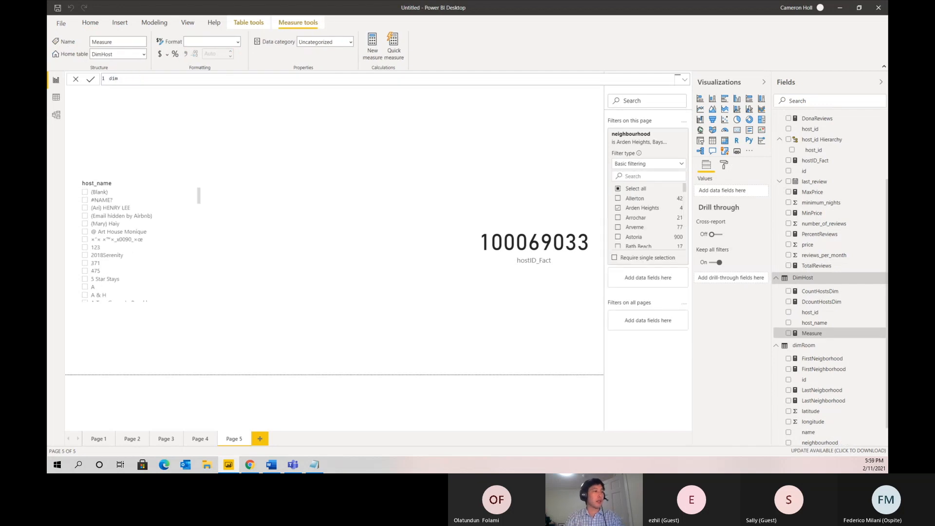
text(hostID = )
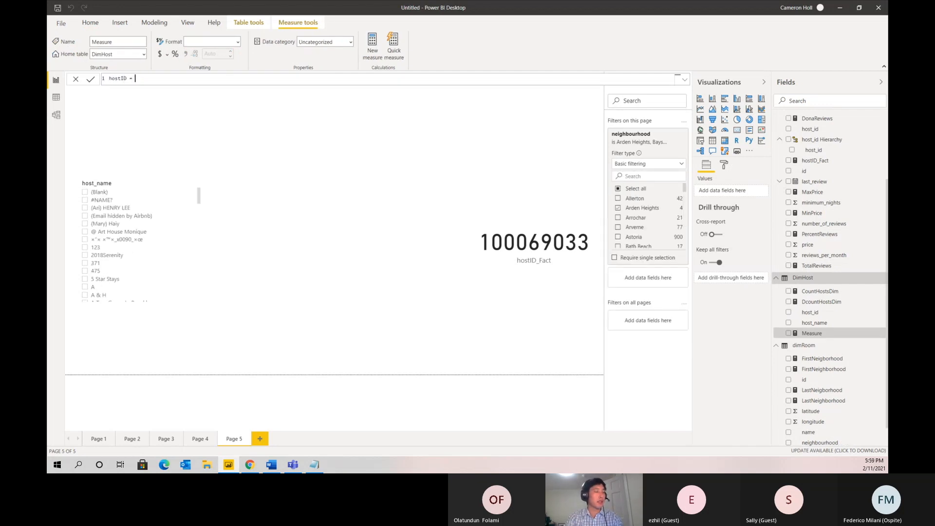
text(first)
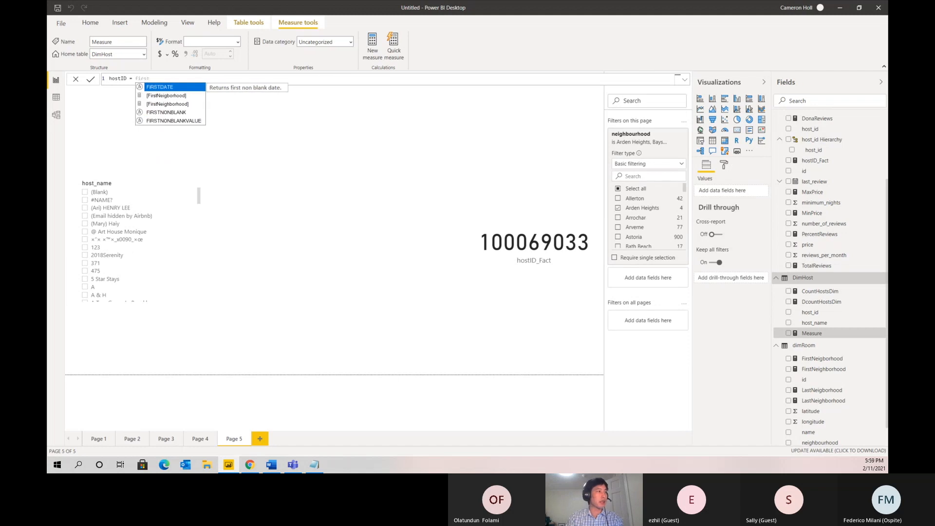
key(Down)
key(Down)
key(Tab)
Enter DimHost[host_id] as both the column and the expression of FIRSTNONBLANK, then close and commit the hostID measure.
text(host)
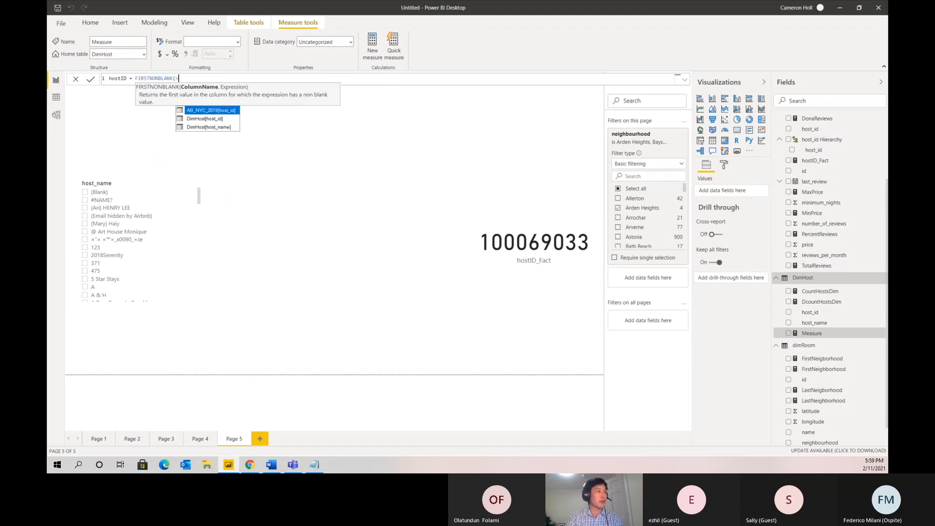
key(Down)
key(Down)
key(Down)
key(Up)
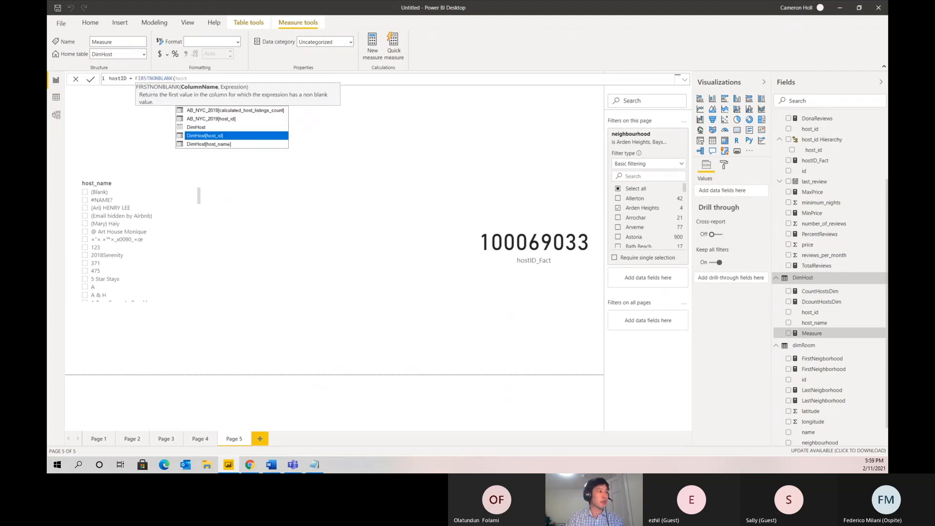
key(Tab)
text(, host)
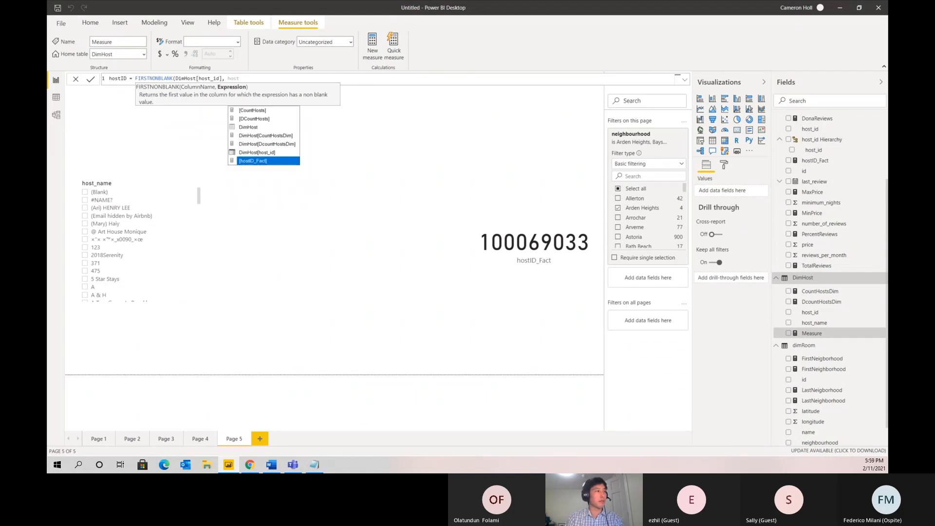
key(Up)
key(Tab)
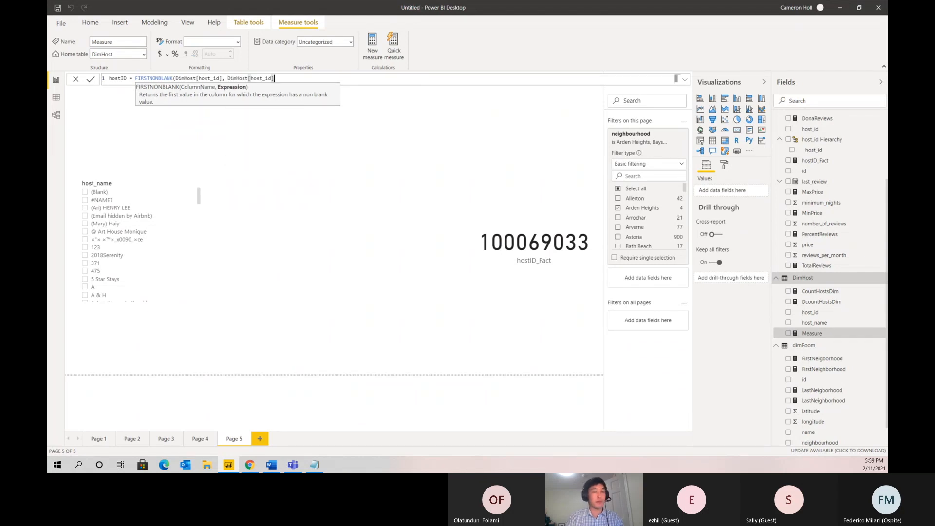
text())
key(Return)
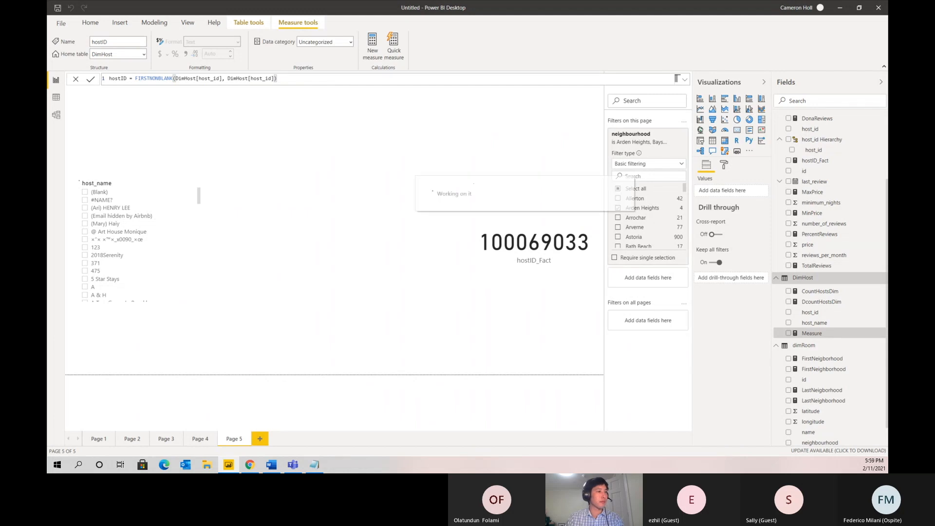
Show the hostID measure in a card beside the host_name slicer and switch the slicer selection to 2018Serenity.
drag(810, 333, 321, 240)
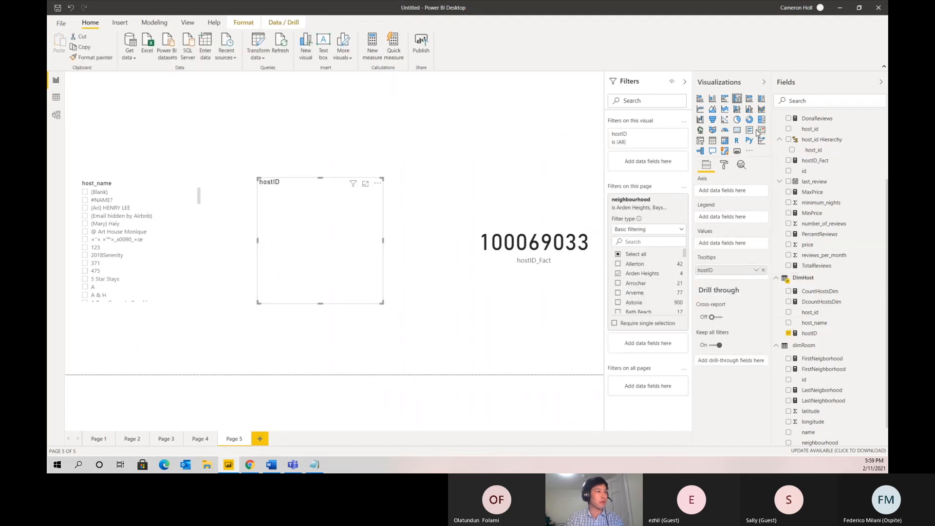
click(738, 132)
scroll(107, 257, down, 5)
scroll(107, 257, up, 10)
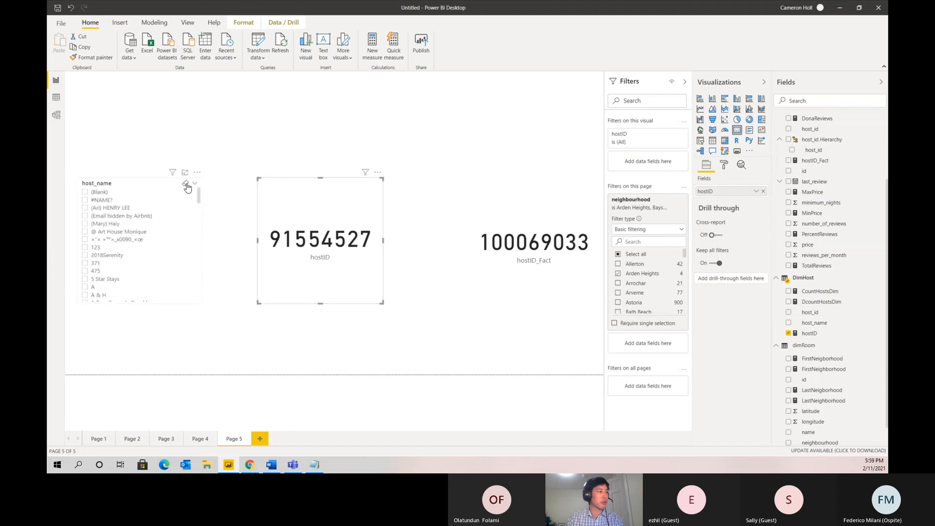
click(184, 184)
click(134, 257)
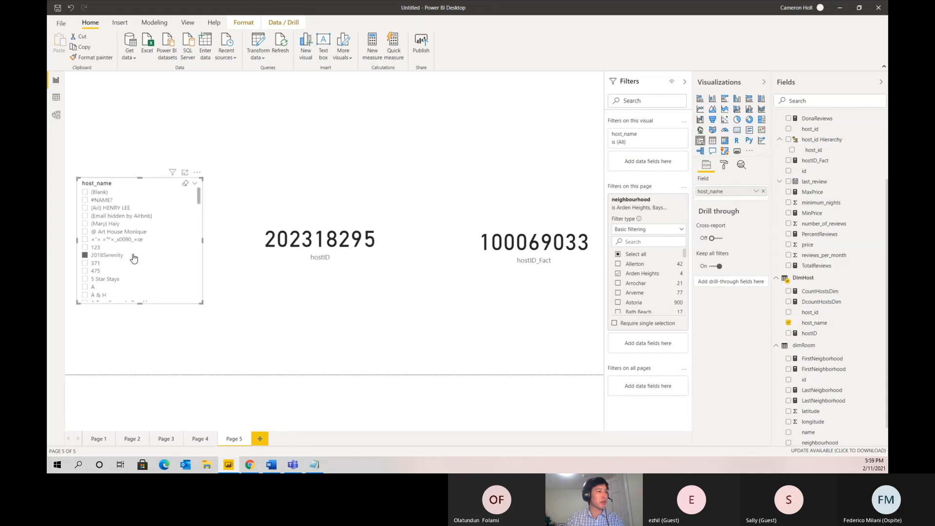
In the hostID_Fact formula, replace the AB_NYC_2019[host_id] after the filter's equals sign with the DimHost[hostID] measure.
click(539, 263)
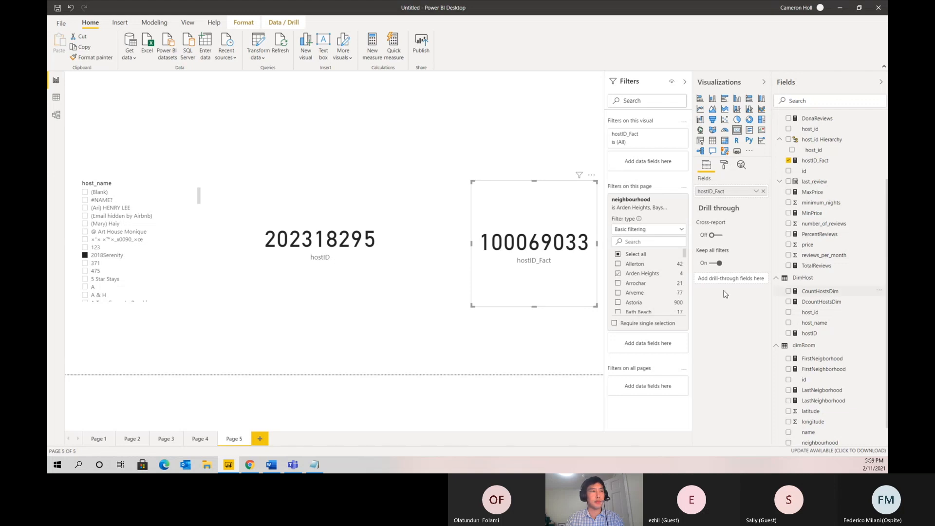
click(835, 162)
drag(470, 79, 535, 78)
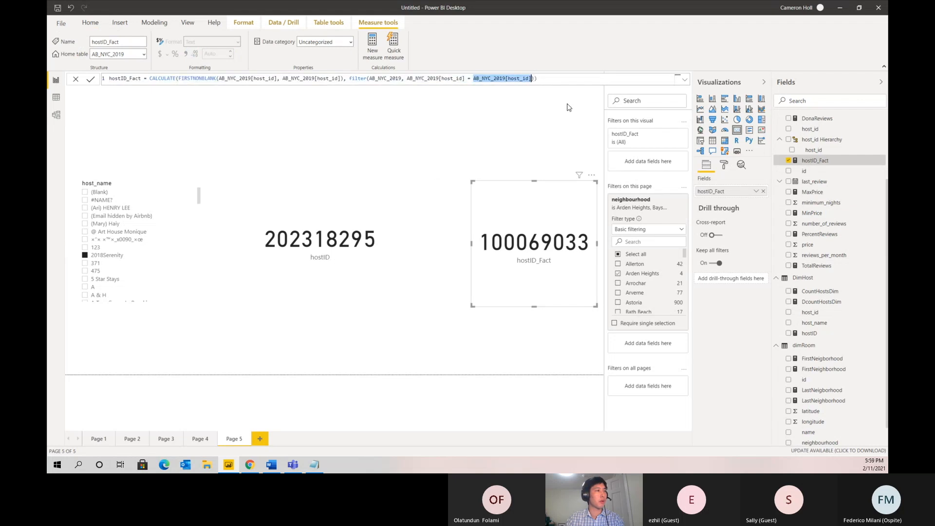
text(host)
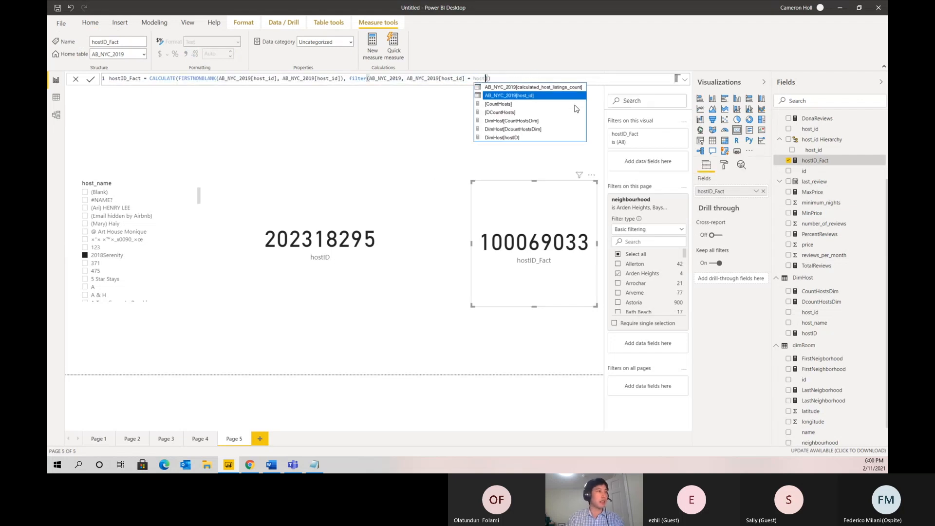
key(Down)
key(Down)
key(Down)
key(Down)
key(Down)
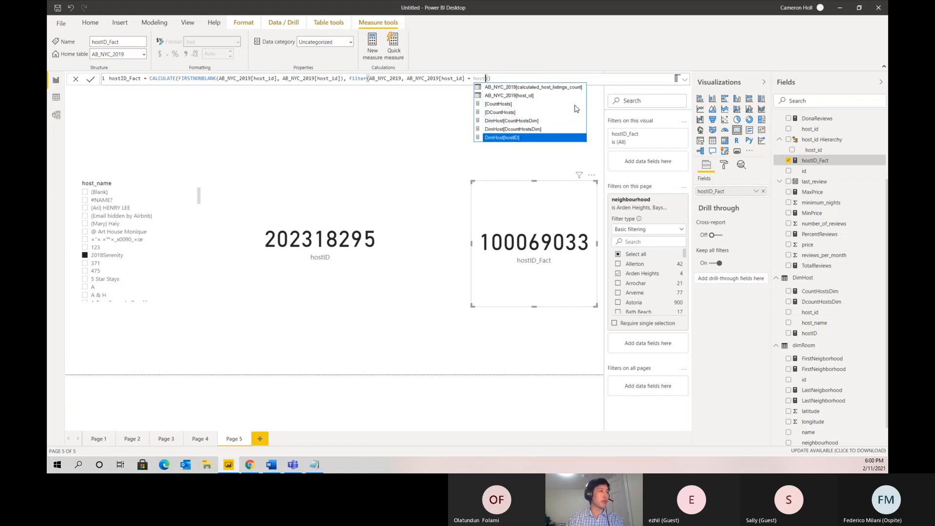
key(Tab)
text())
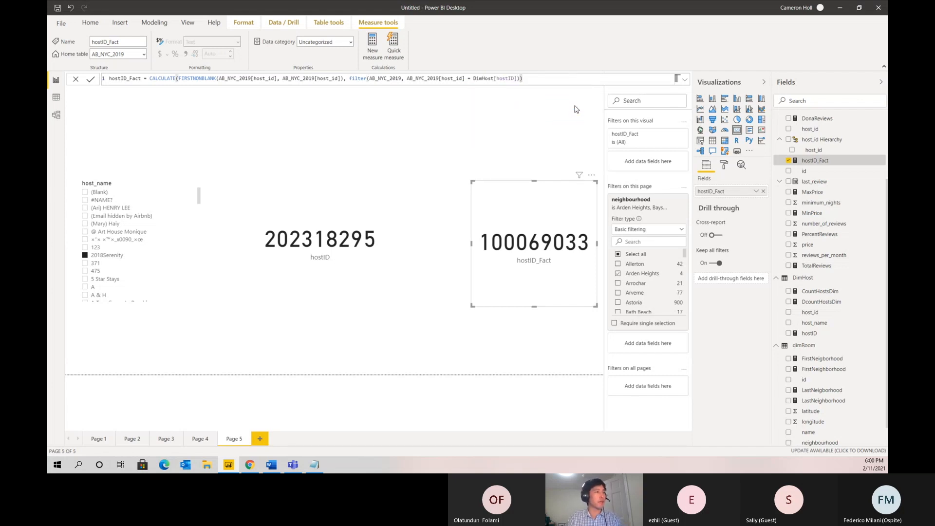
Commit the revised hostID_Fact formula and review it against the hostID card for the host 2018Serenity.
key(Return)
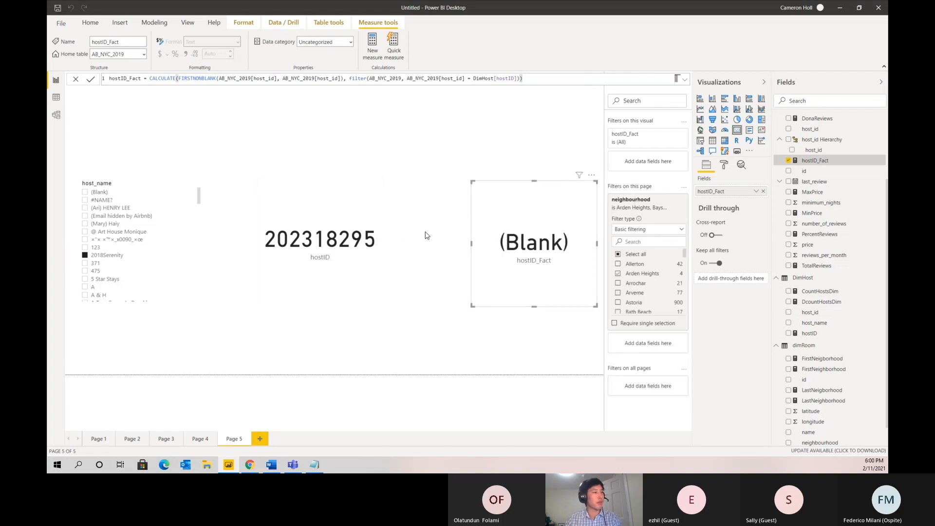
click(104, 271)
click(101, 255)
click(326, 225)
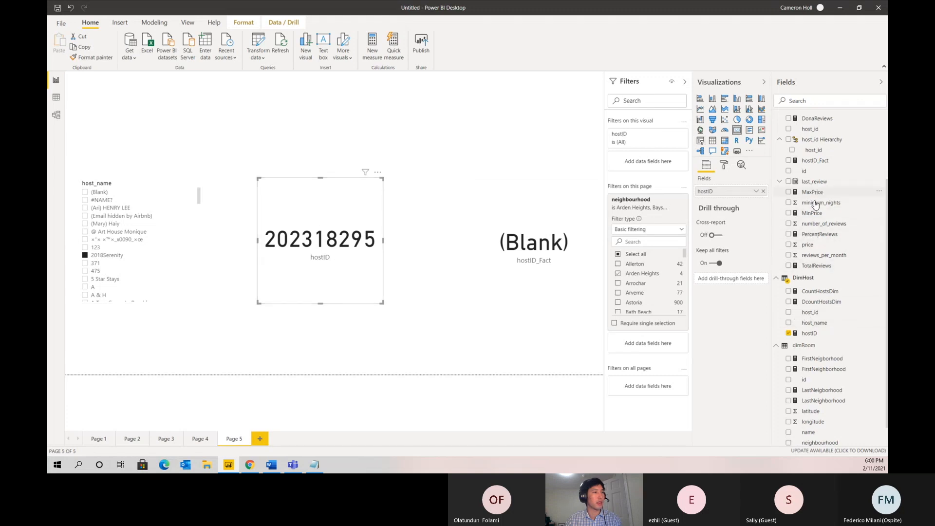
click(819, 160)
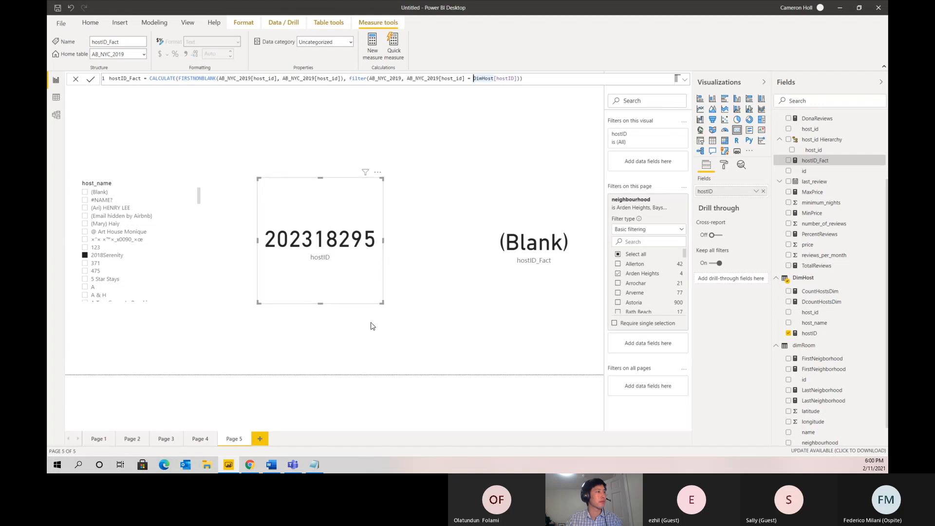
Try several hosts in the host_name slicer to compare the hostID and hostID_Fact cards.
click(108, 281)
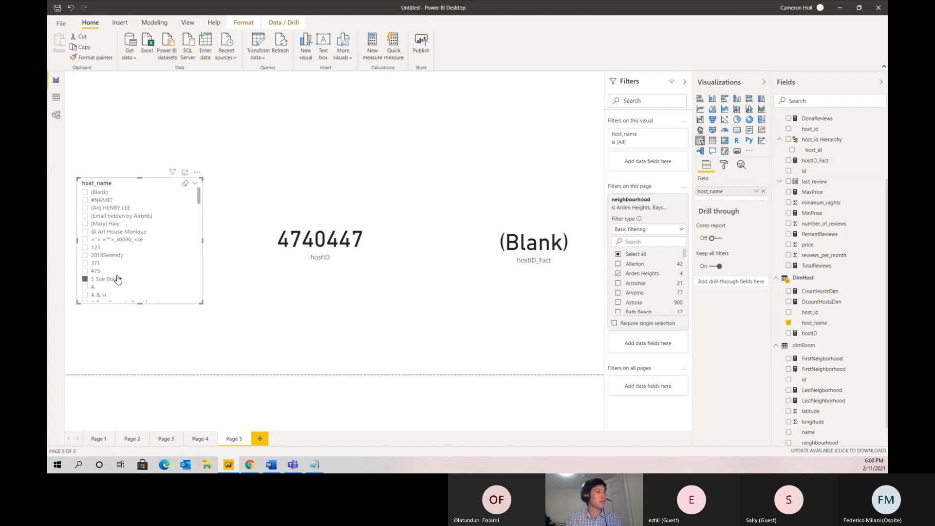
scroll(117, 278, down, 5)
click(119, 274)
scroll(120, 276, down, 5)
click(120, 275)
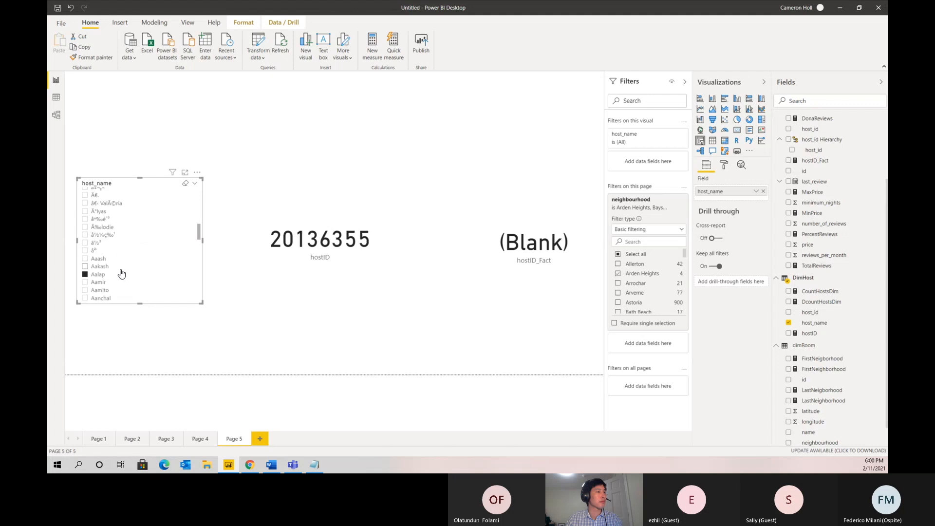
scroll(120, 274, down, 3)
click(120, 270)
click(115, 254)
click(112, 284)
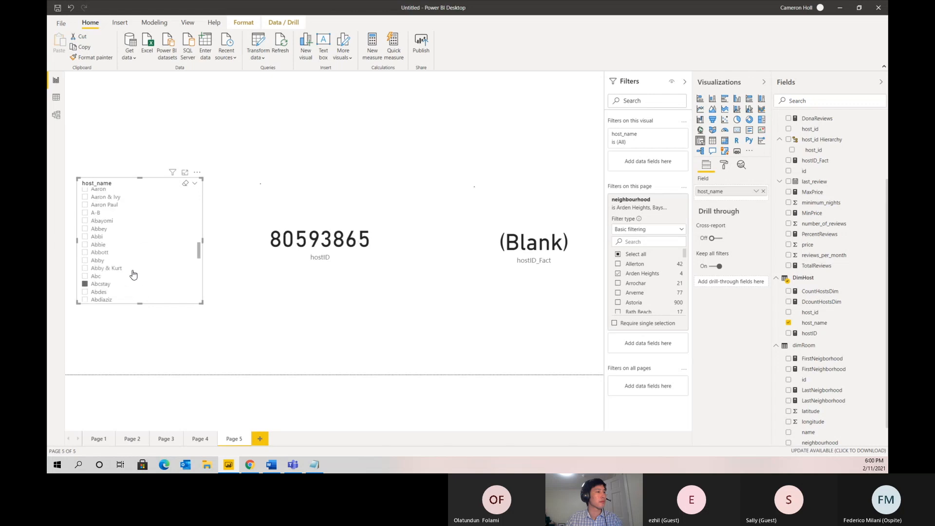
Clear the page-level neighbourhood filter that restricts the hostID_Fact card.
click(561, 240)
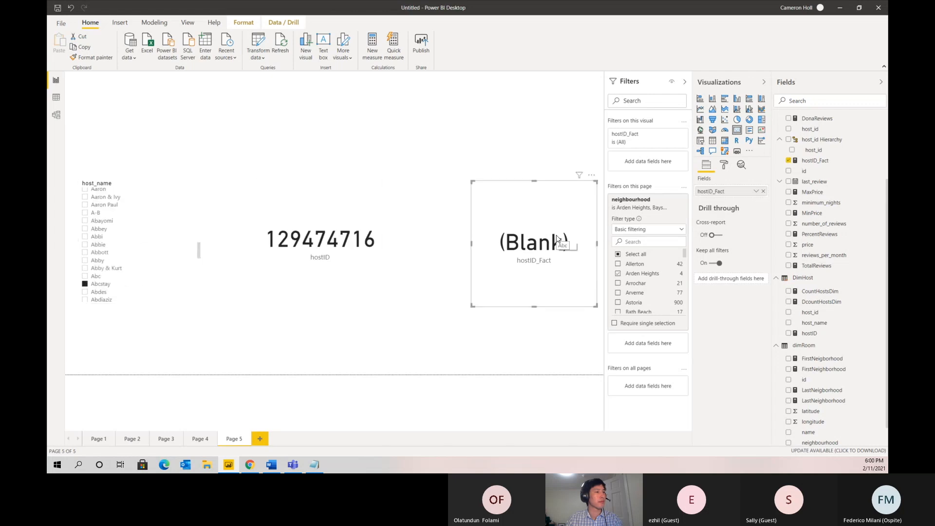
click(819, 161)
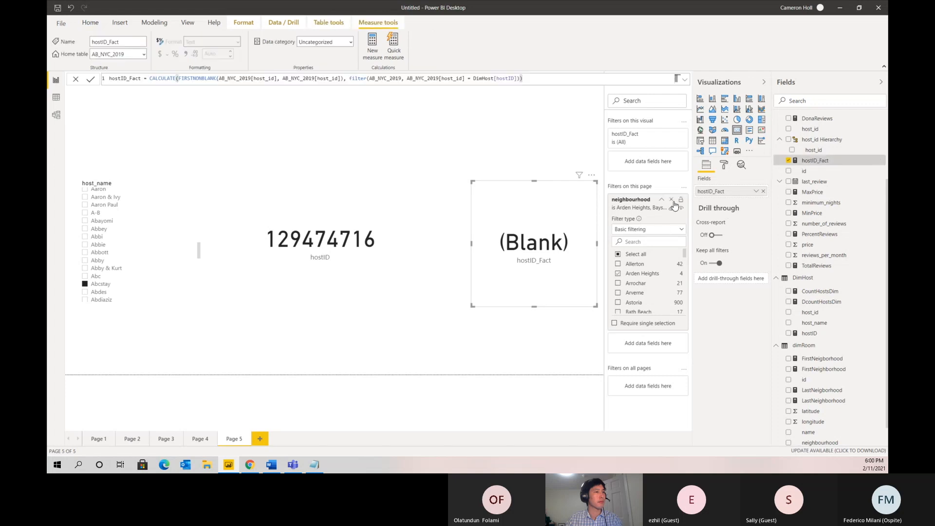
click(675, 208)
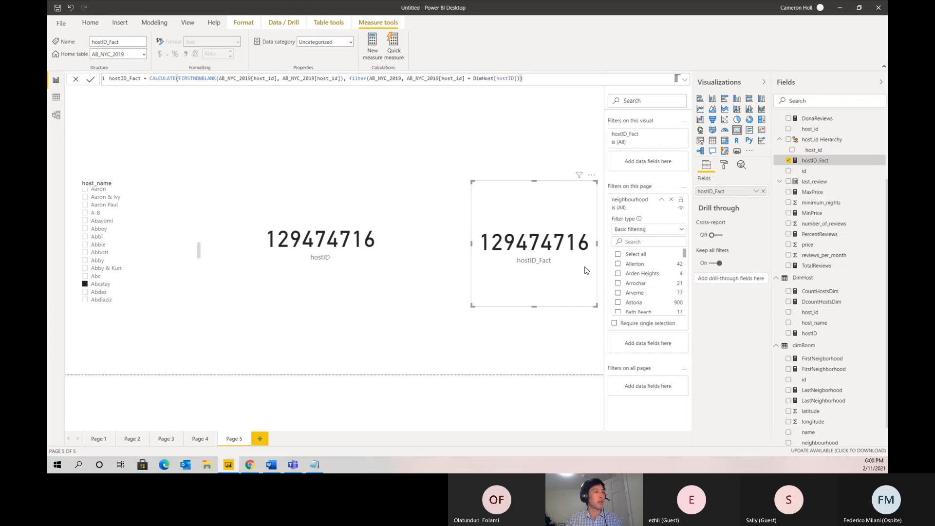
Select different hosts in the host_name slicer to retest both cards without the neighbourhood filter.
scroll(127, 227, down, 5)
click(97, 268)
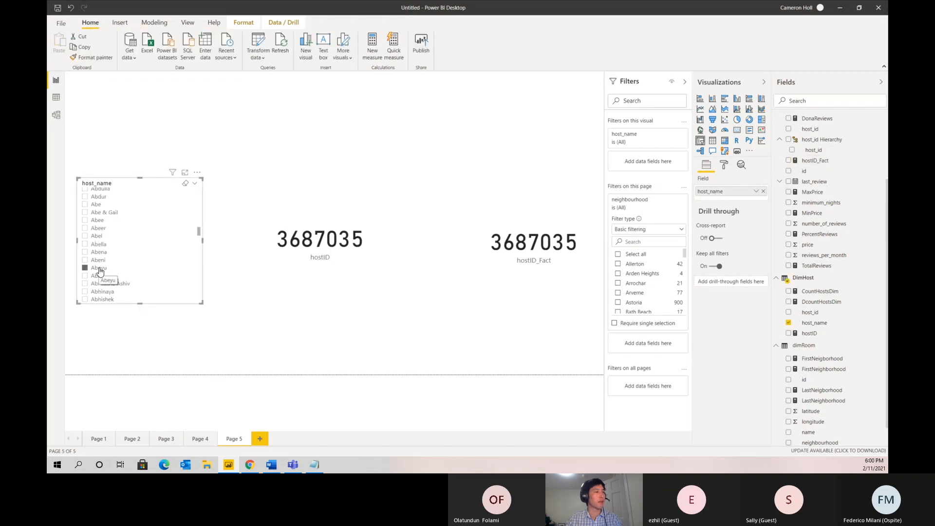
click(101, 244)
click(103, 277)
scroll(111, 278, down, 2)
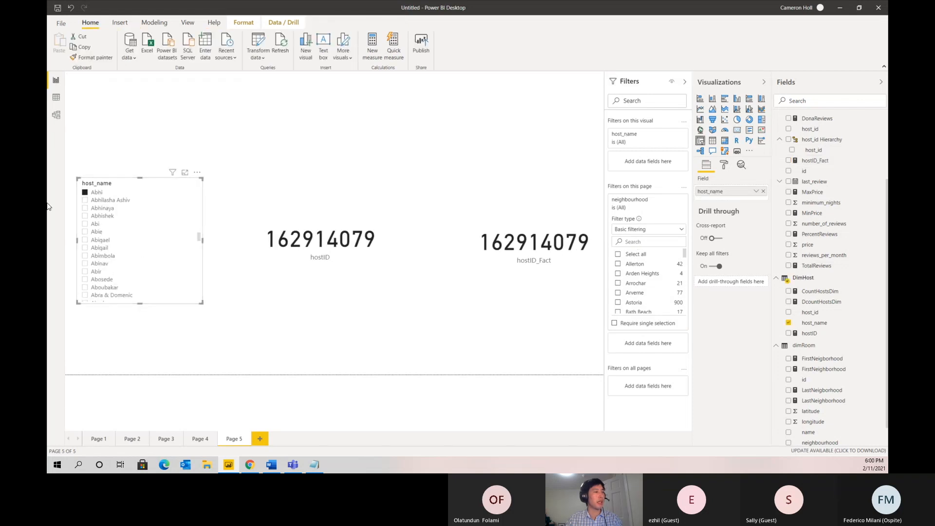
Inspect the table relationships in the model view, and check both cards on the report for more hosts.
click(57, 116)
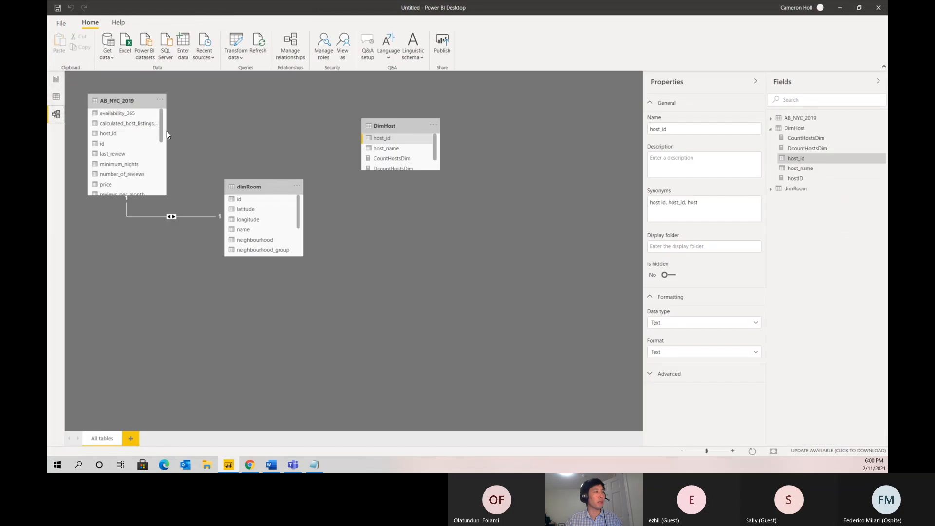
click(64, 87)
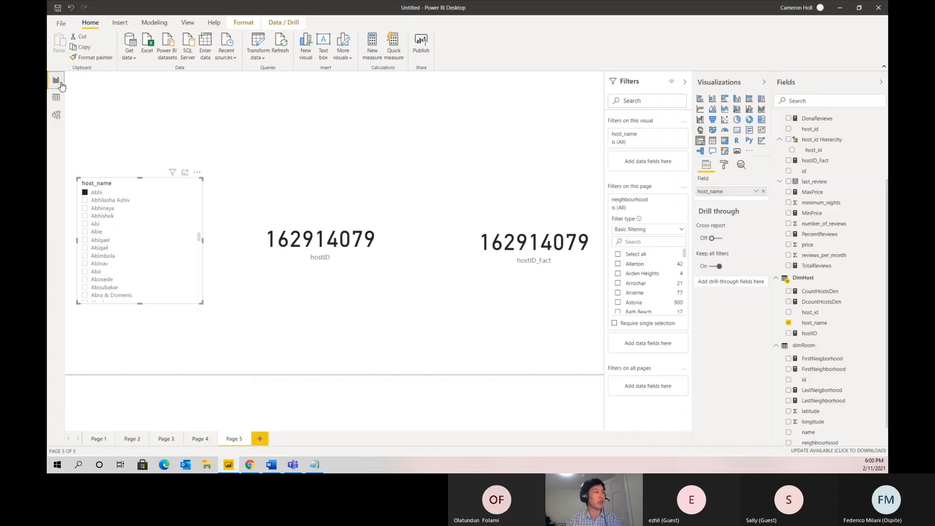
click(121, 263)
scroll(124, 251, down, 2)
click(119, 247)
scroll(120, 241, down, 2)
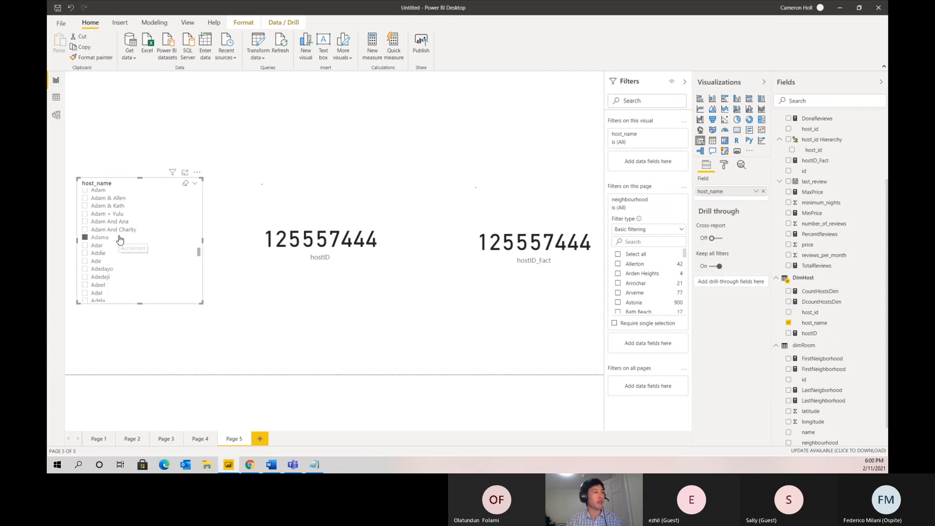
click(120, 238)
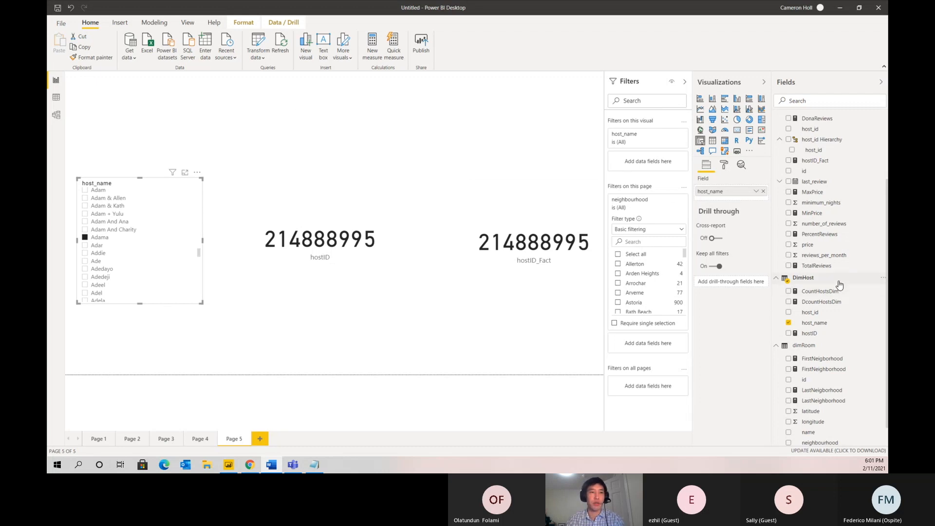
Create a new measure named AverageReviewsLookUp in the AB_NYC_2019 table, starting its formula with CALCULATE.
scroll(831, 268, up, 3)
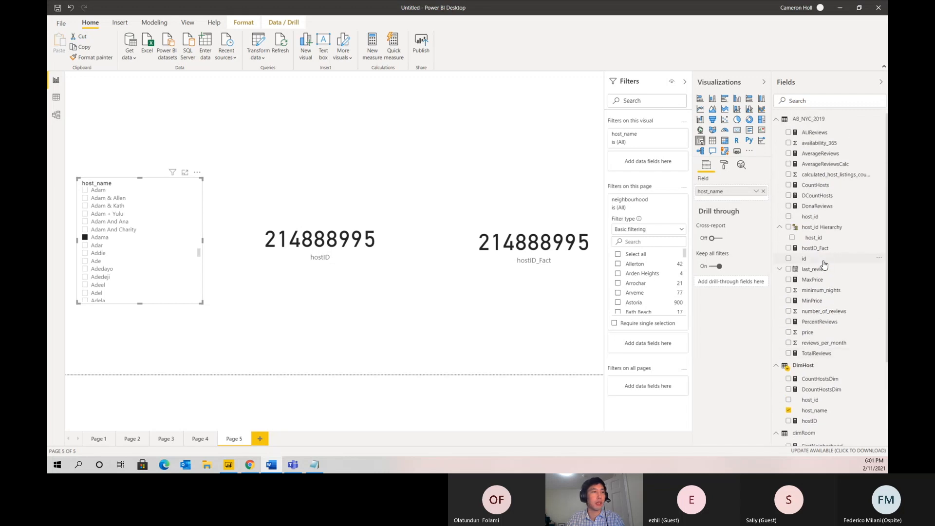
click(880, 133)
click(866, 154)
text(A)
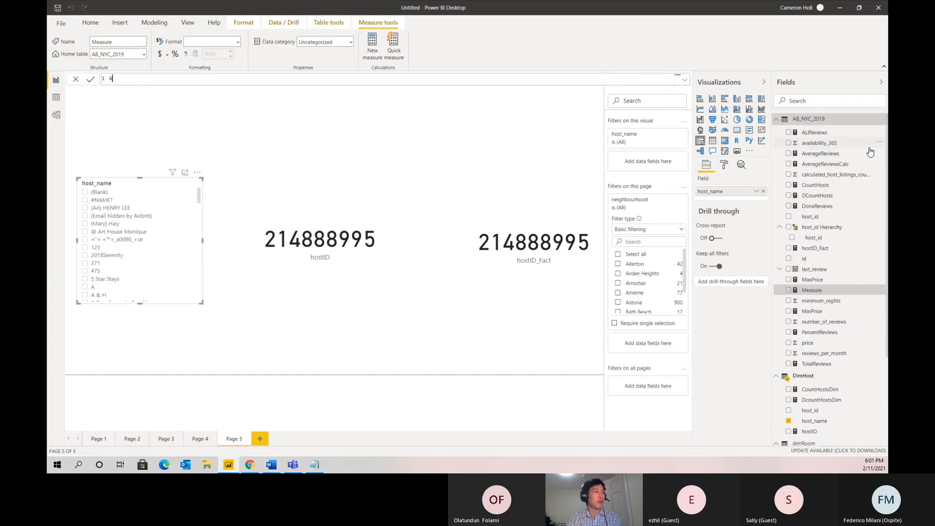
text(verageReviewsLook)
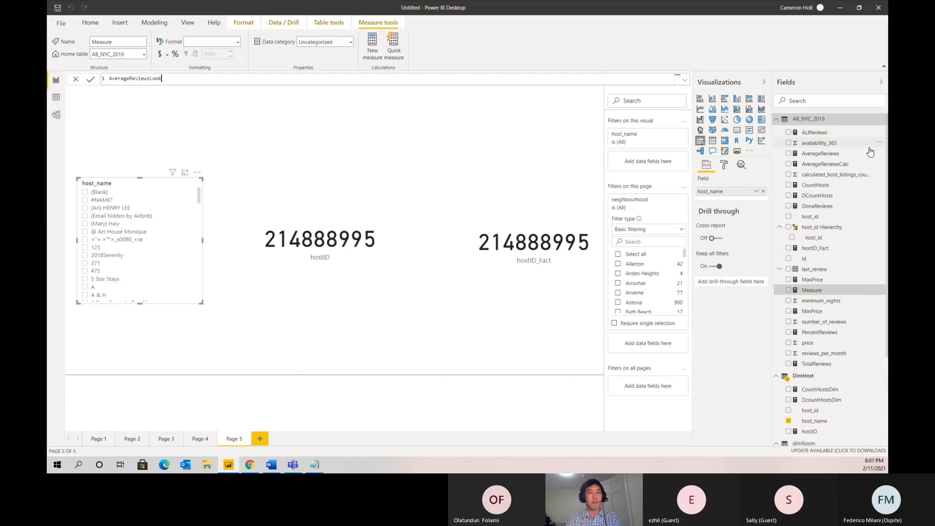
text(Up = calcu)
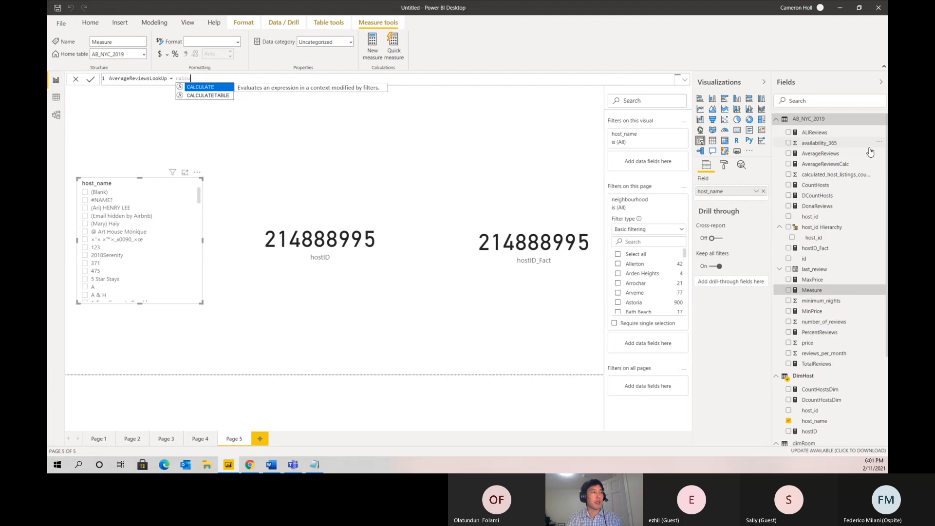
key(Tab)
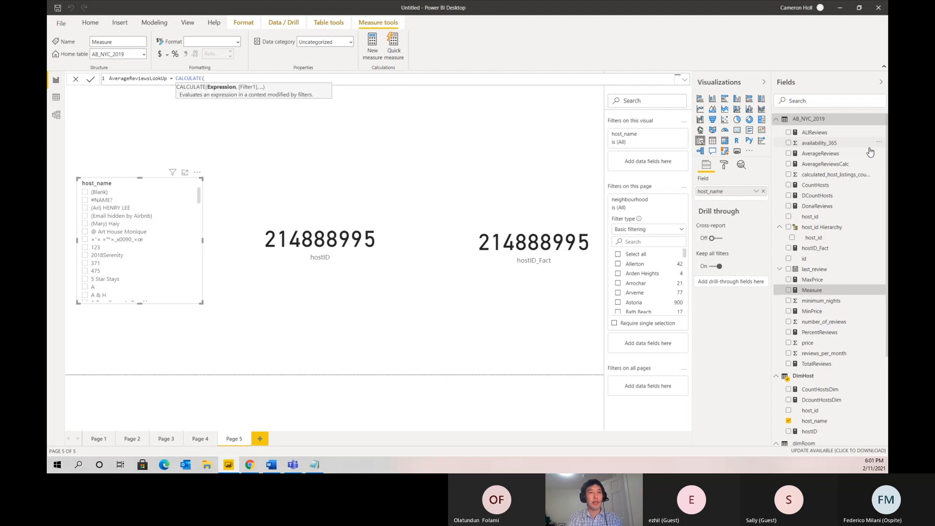
Enter AVERAGE of AB_NYC_2019[number_of_reviews] as the expression inside CALCULATE.
text(averag()
key(BackSpace)
key(BackSpace)
key(BackSpace)
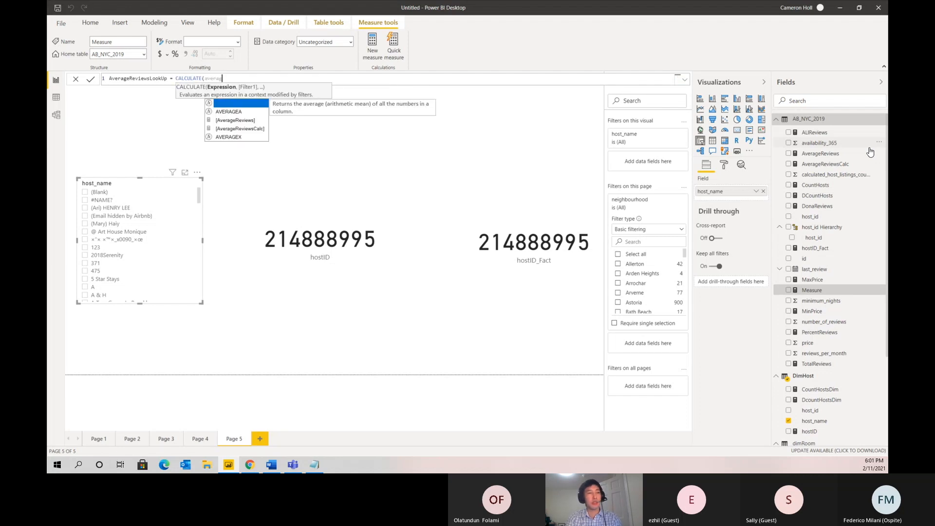
key(Tab)
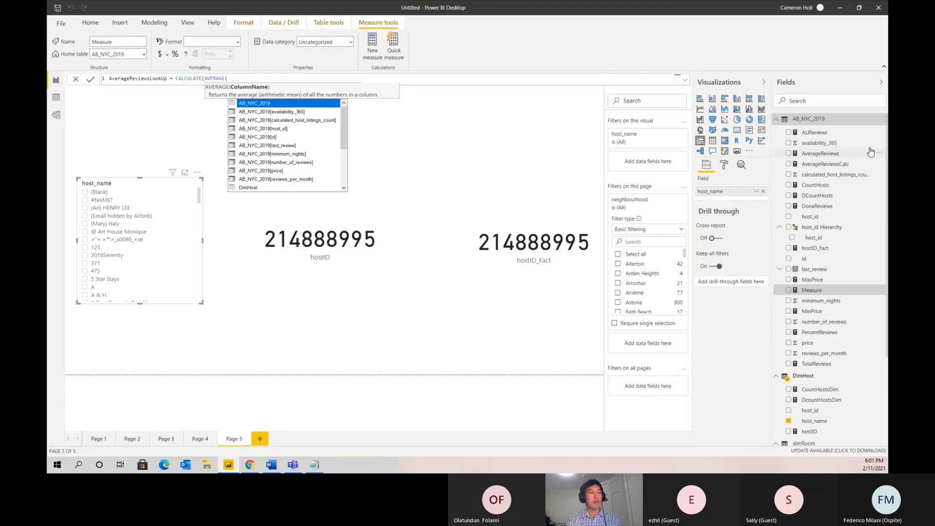
text(numb)
key(Tab)
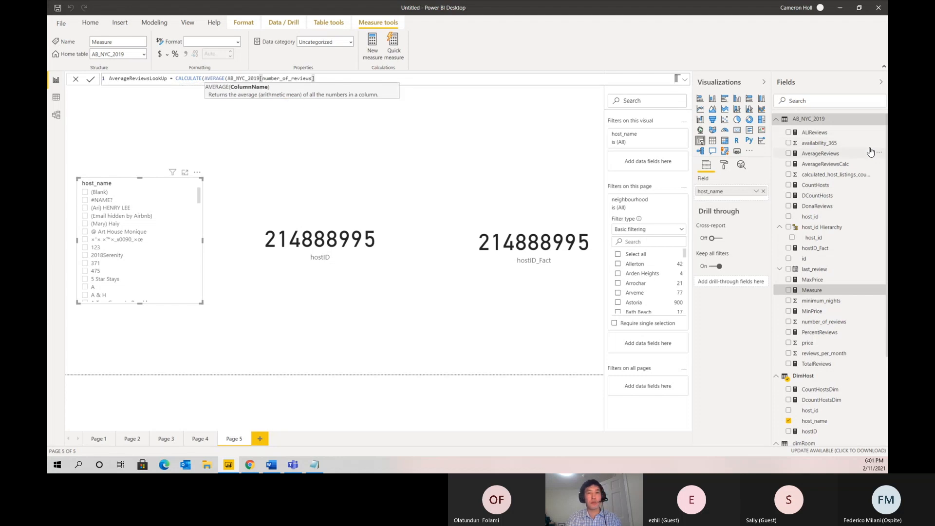
Add a filter function over the AB_NYC_2019 table, with AB_NYC_2019[host_id] as the column to compare.
text(, filter()
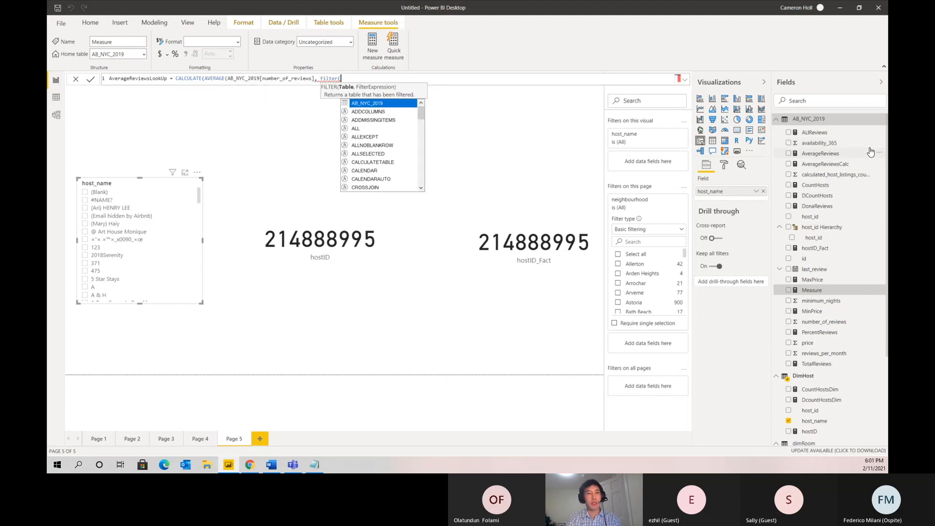
text(ab)
key(Tab)
text(, host)
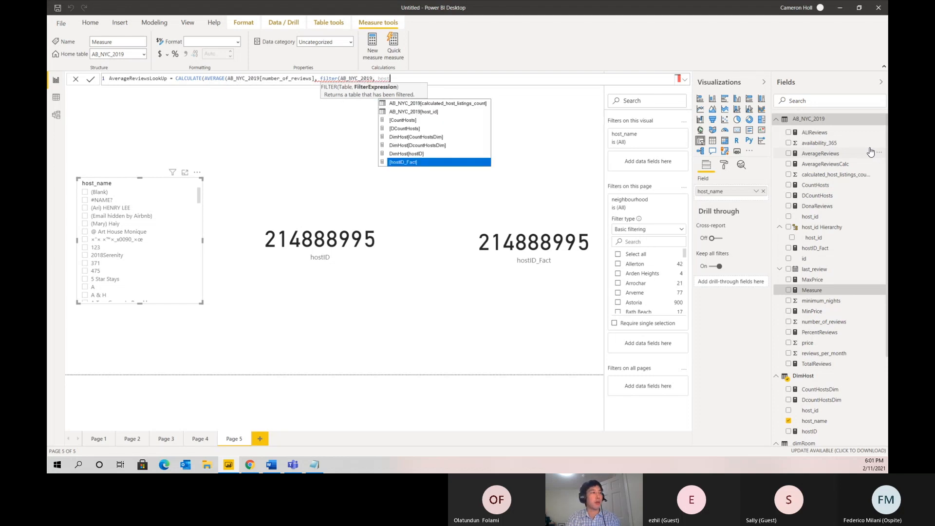
key(Up)
key(Up)
key(Up)
key(Up)
key(Up)
key(Up)
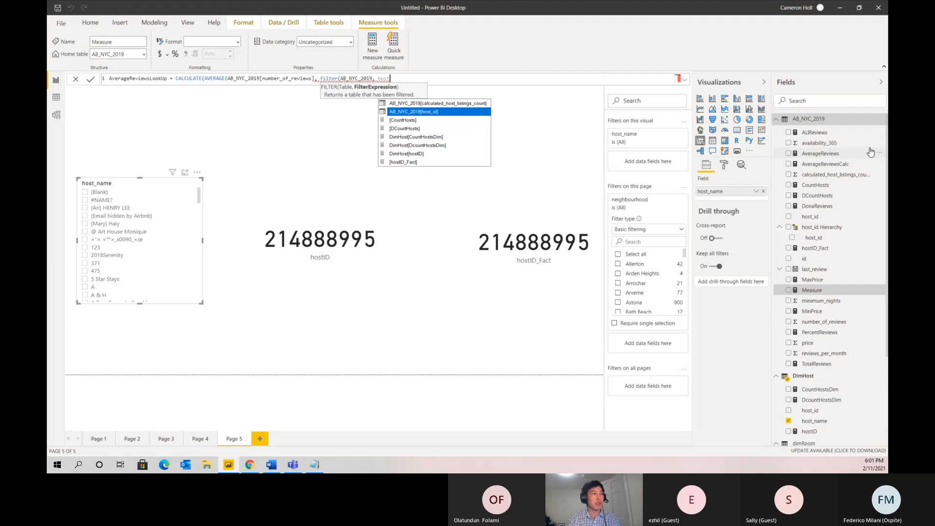
key(Tab)
Set the filter condition equal to the DimHost[hostID] measure and close the filter's parenthesis.
text(= host)
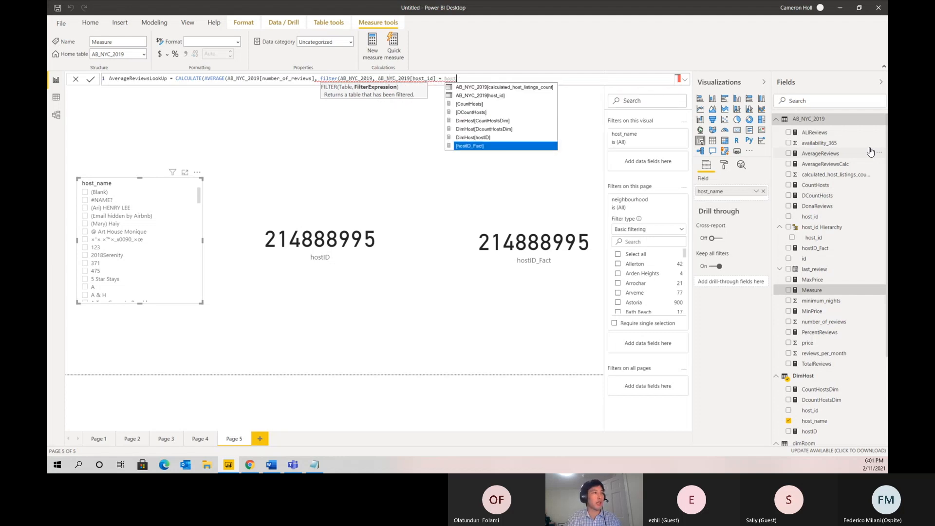
key(Up)
key(Up)
key(Up)
key(Up)
key(Down)
key(Down)
key(Down)
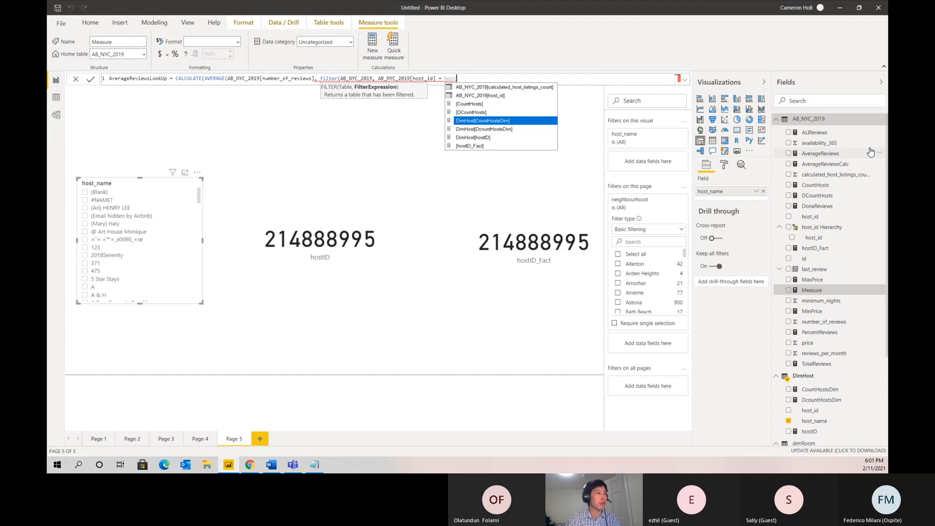
key(Tab)
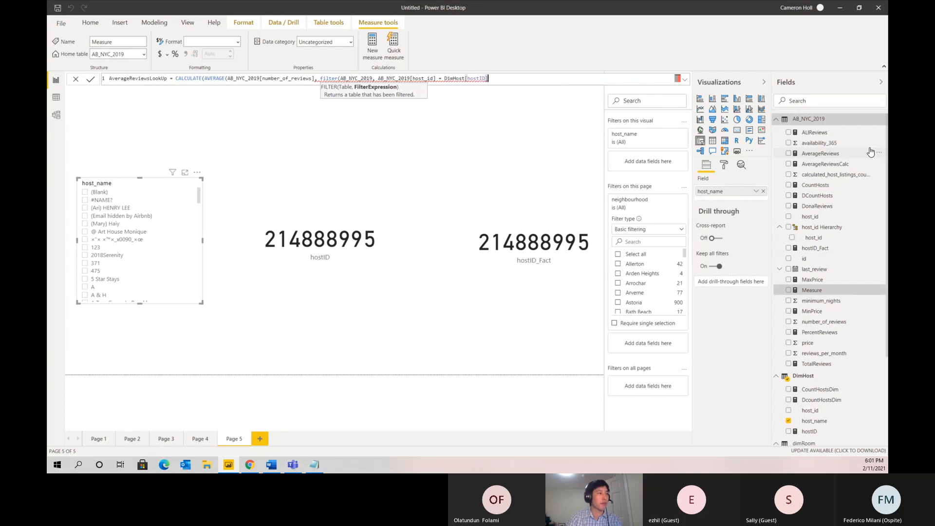
text())
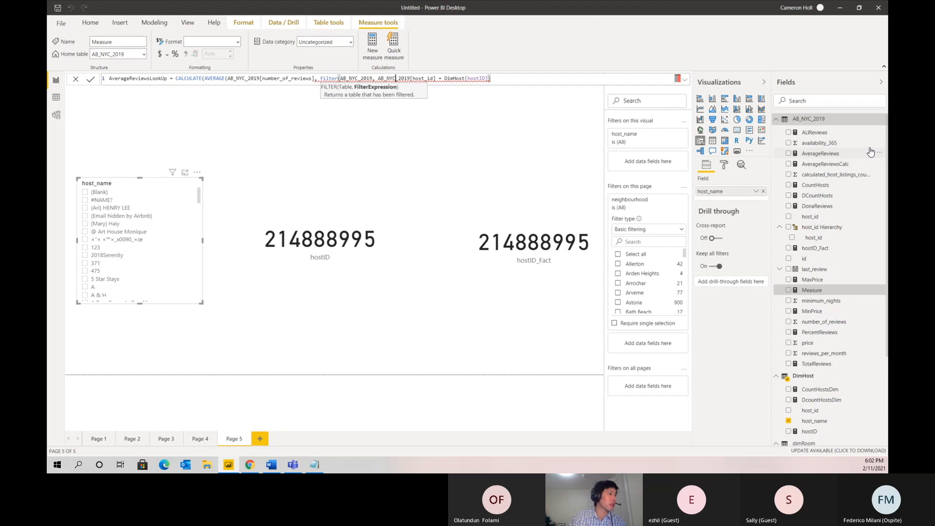
Add the missing closing parenthesis after AVERAGE's number_of_reviews column, close CALCULATE, and commit the AverageReviewsLookUp measure.
key(Left)
key(Left)
key(Left)
key(Left)
key(Left)
key(Left)
key(Left)
key(Left)
key(Left)
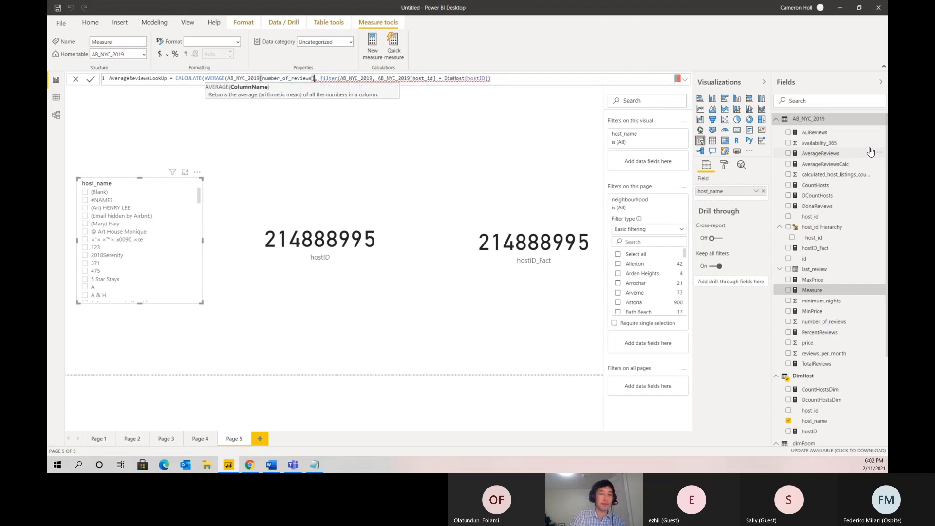
text())
key(Right)
key(Right)
key(Right)
key(Right)
key(Right)
key(Right)
key(Right)
key(Right)
key(Right)
key(Right)
key(Right)
key(Right)
key(Right)
key(Right)
key(Right)
key(Right)
key(Right)
key(Right)
key(Right)
key(Right)
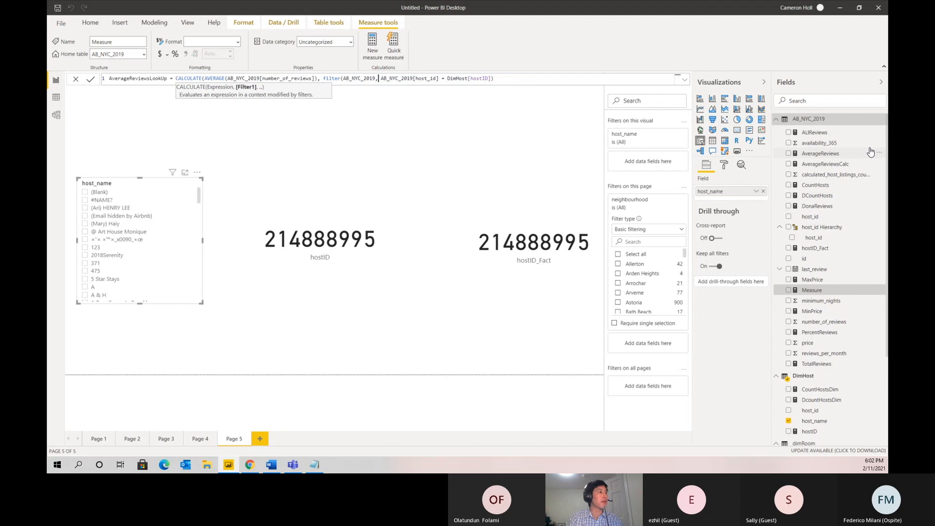
key(Right)
key(Right)
key(Right)
key(Right)
key(Right)
key(Right)
key(Right)
text())
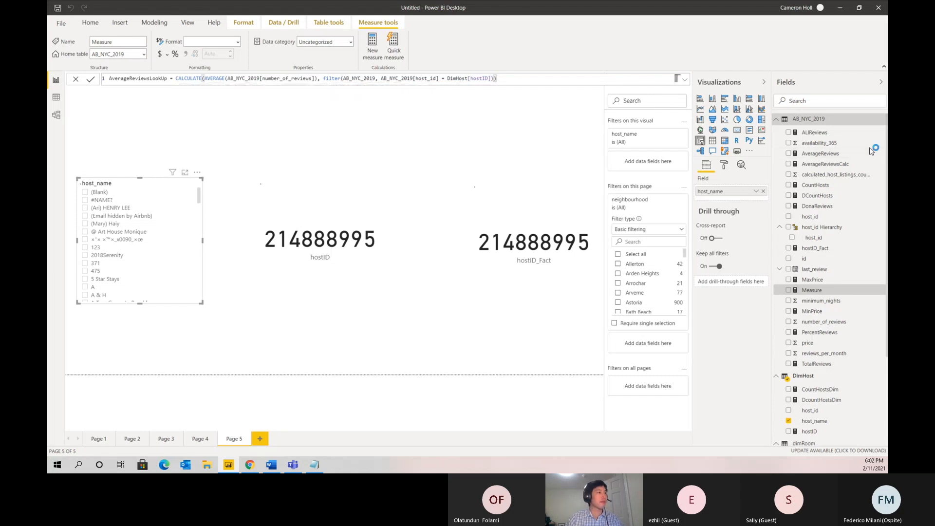
key(Return)
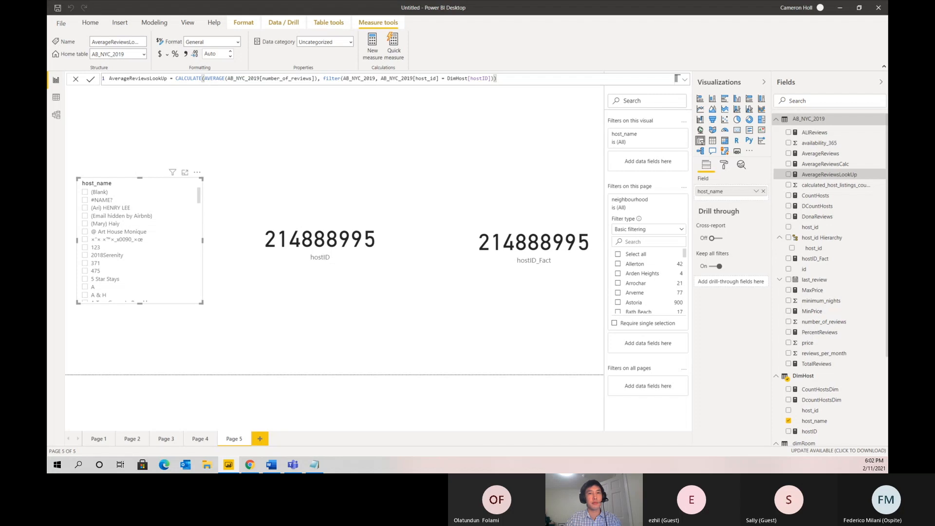
Move the hostID and hostID_Fact cards up to the upper part of the report page.
drag(340, 272, 319, 146)
drag(503, 252, 477, 125)
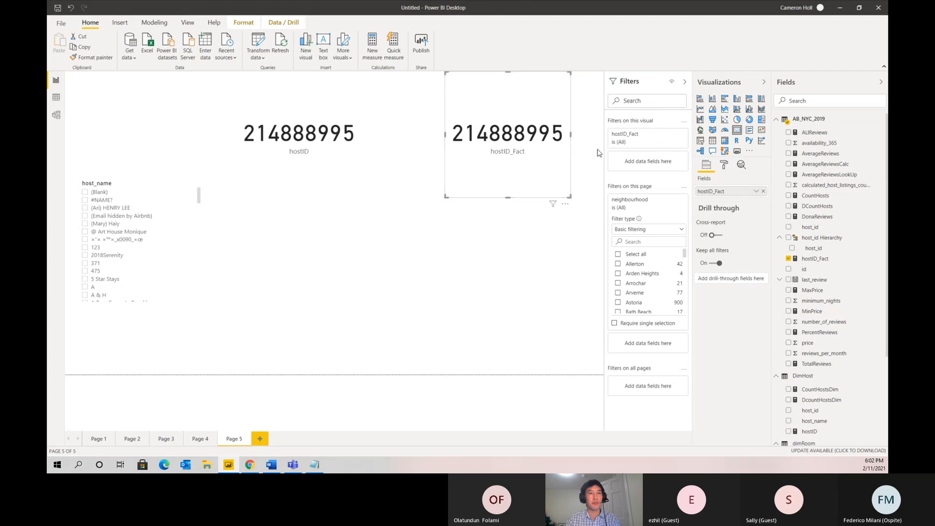
Add a clustered column chart to the report page and place it in the empty area below the two cards.
click(455, 254)
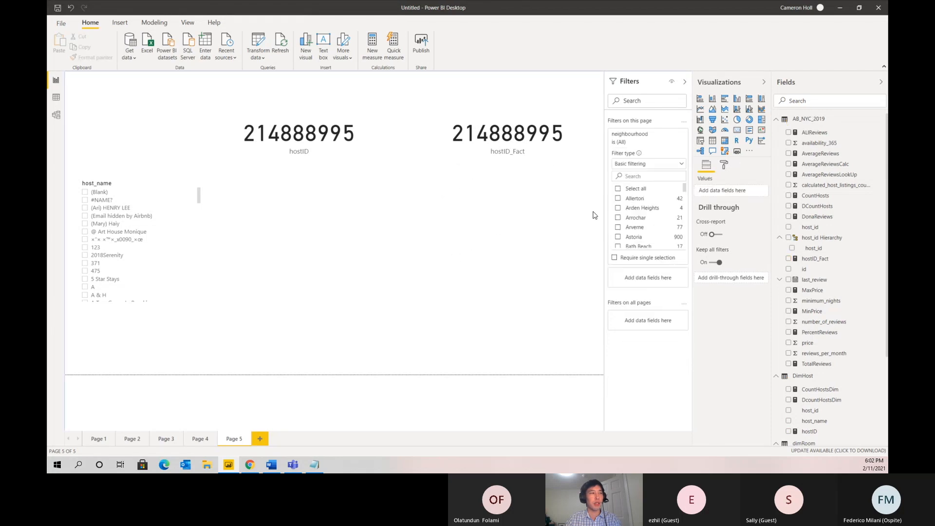
click(737, 99)
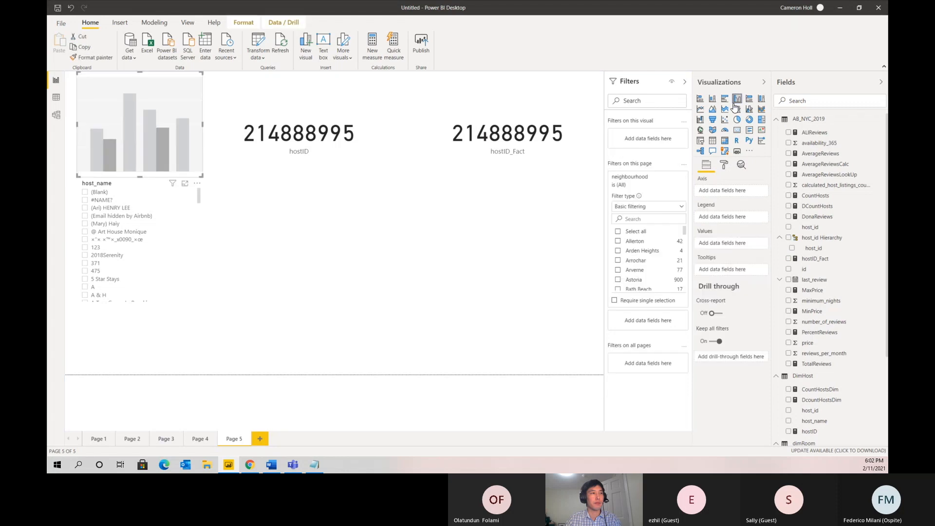
drag(184, 152, 404, 303)
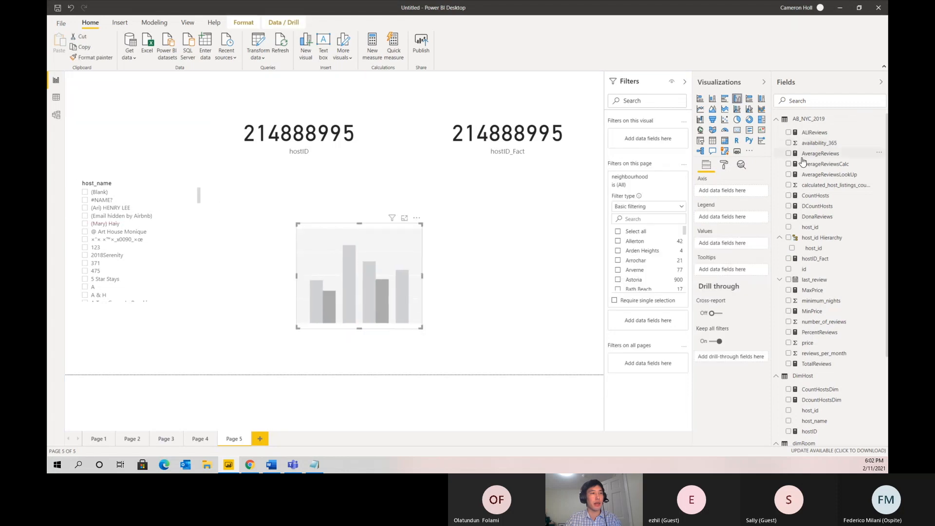
Plot AverageReviewsLookUp, AverageReviews and AverageReviewsCalc, in that order, as the chart's values, with DimHost's host_name on the axis.
drag(812, 177, 725, 253)
drag(841, 174, 737, 239)
click(789, 154)
click(789, 164)
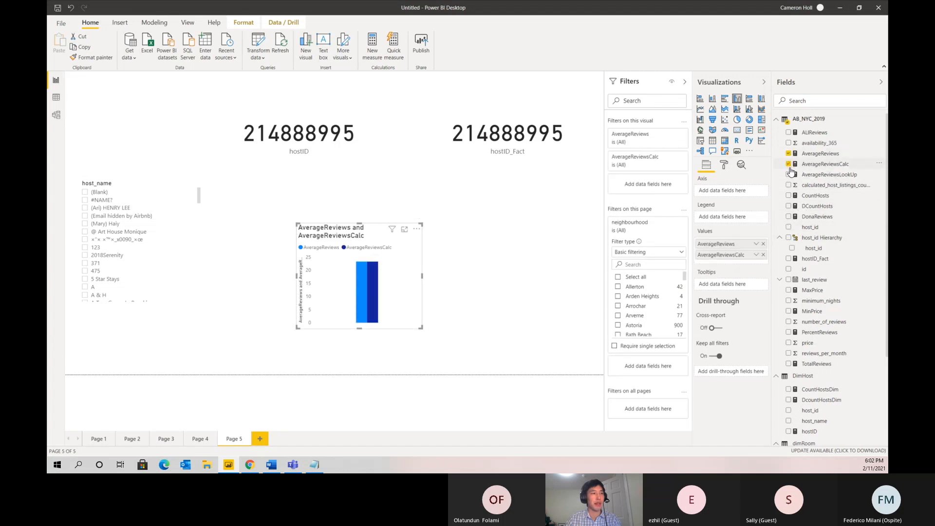
click(789, 175)
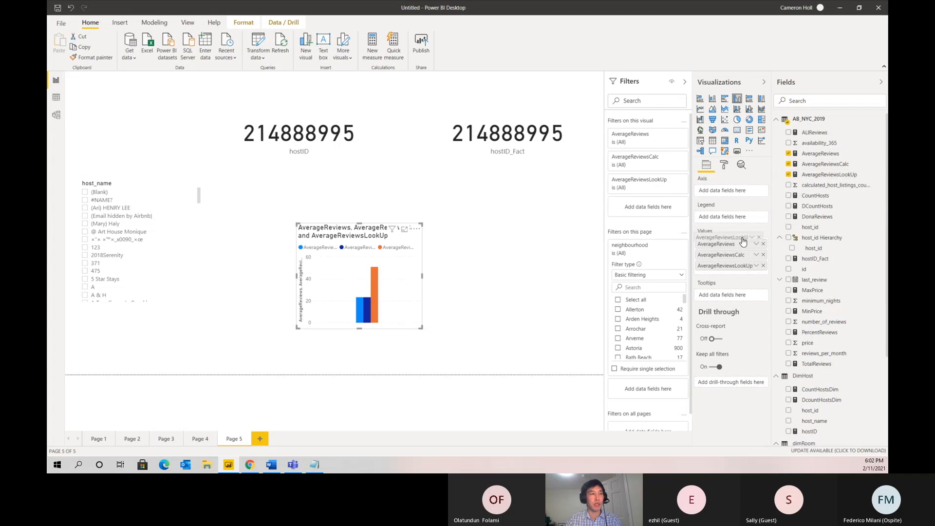
drag(730, 266, 730, 244)
scroll(779, 273, down, 3)
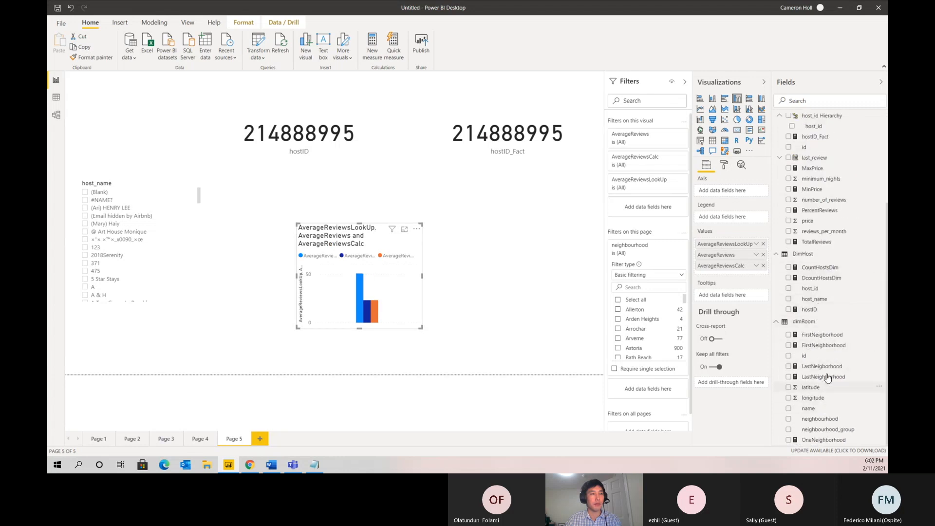
drag(805, 301, 735, 194)
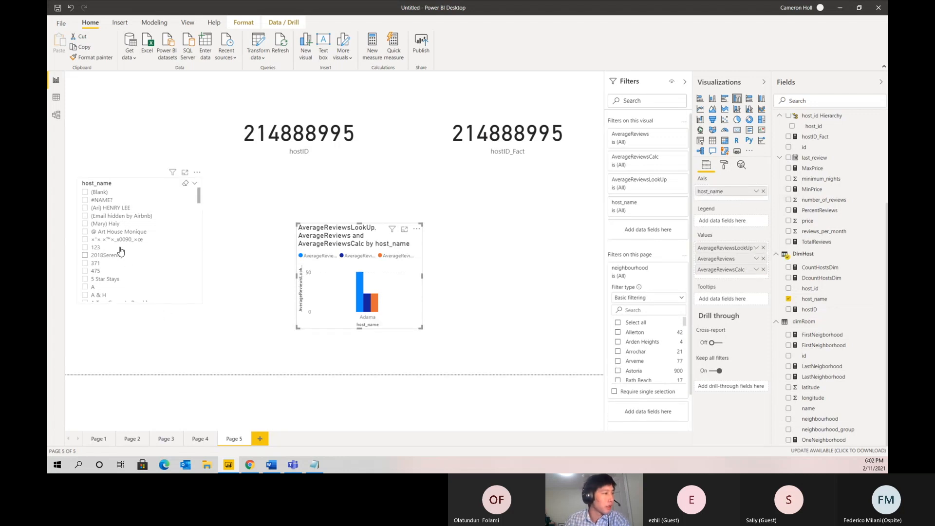
Filter the report page to a single host further down the host_name slicer's list.
scroll(113, 263, down, 5)
click(113, 272)
scroll(115, 273, down, 3)
click(116, 273)
scroll(116, 279, down, 3)
click(116, 279)
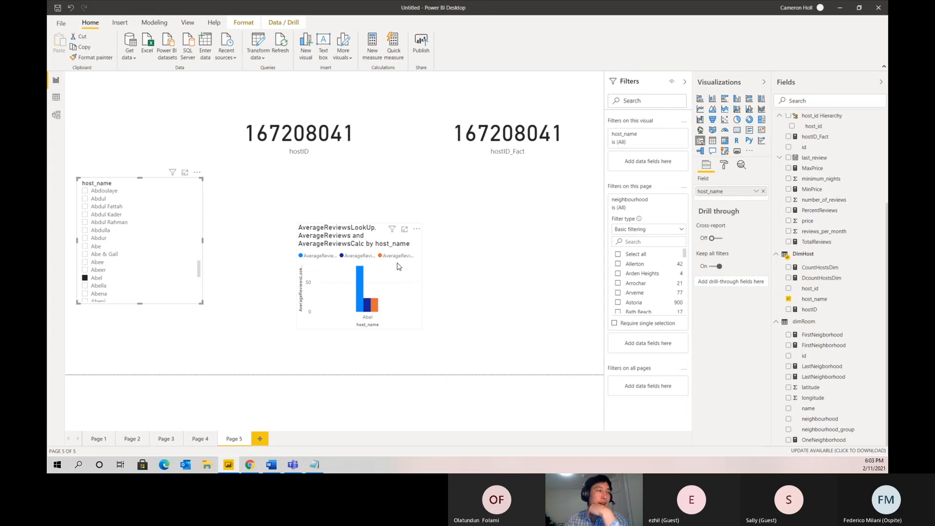
Widen the column chart so that its legend has room for the full measure names.
click(421, 284)
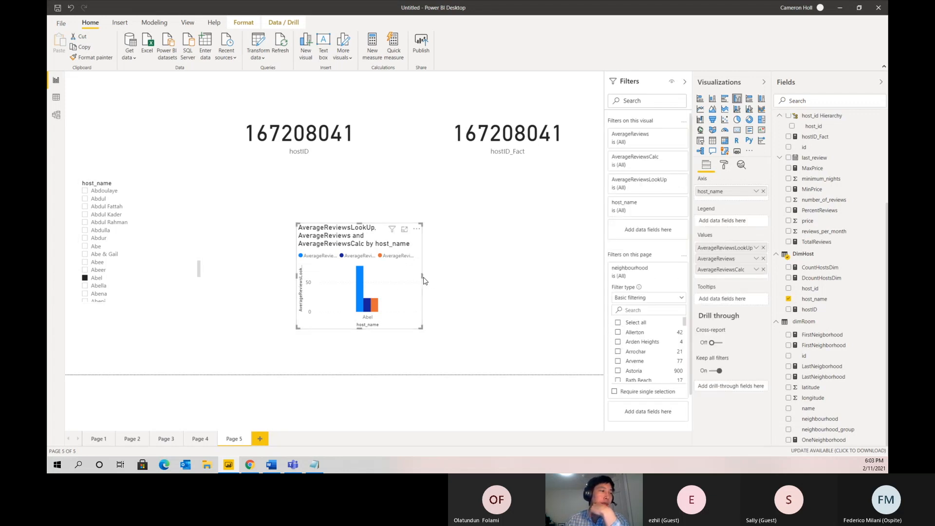
drag(423, 278, 526, 277)
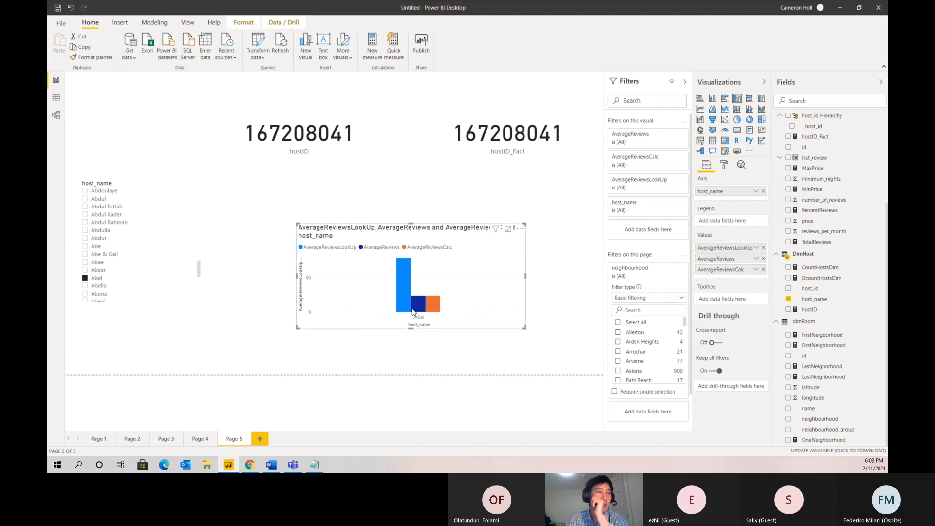
Display the AverageReviewsLookUp measure's formula and compare its bar with the AverageReviews bar in the chart.
mouse_move(418, 308)
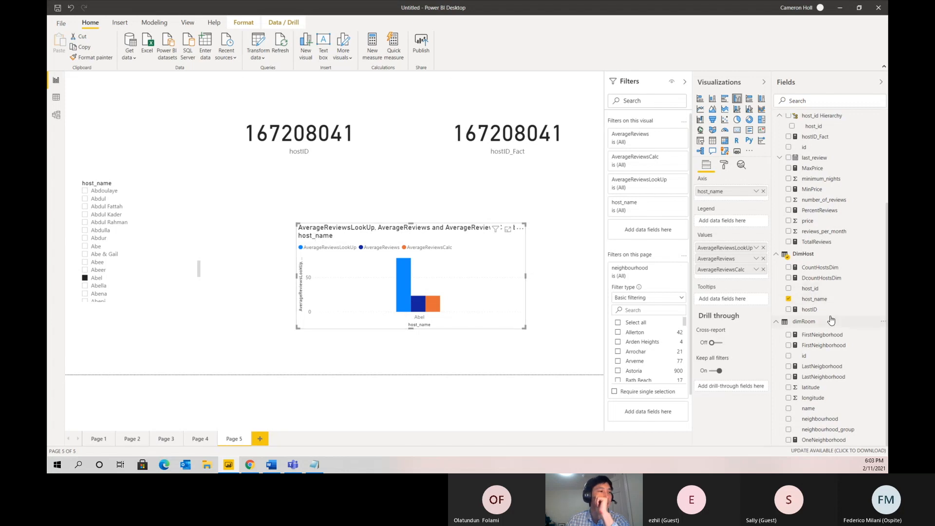
scroll(828, 312, up, 3)
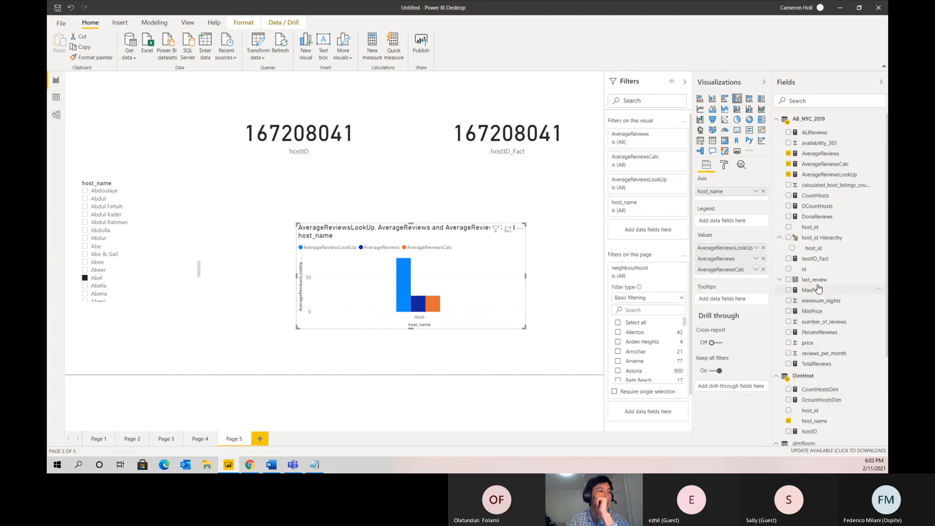
click(839, 175)
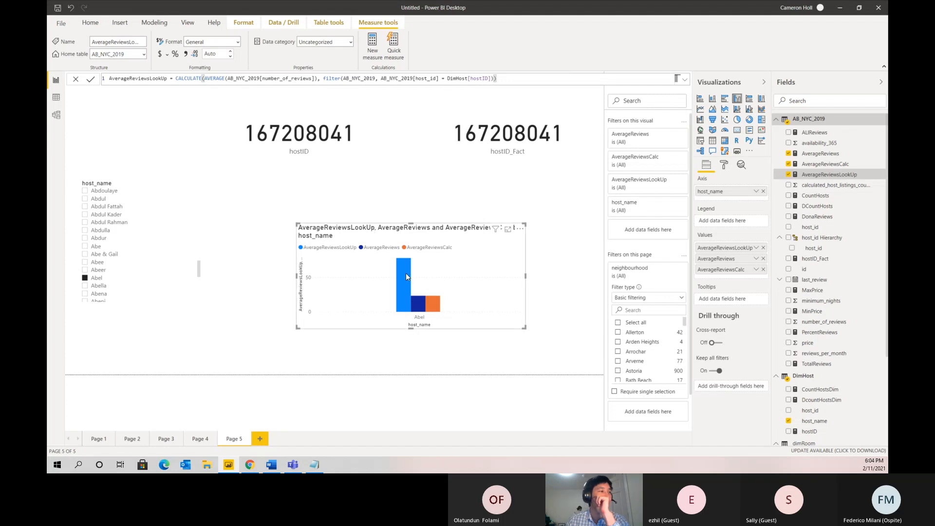
mouse_move(405, 275)
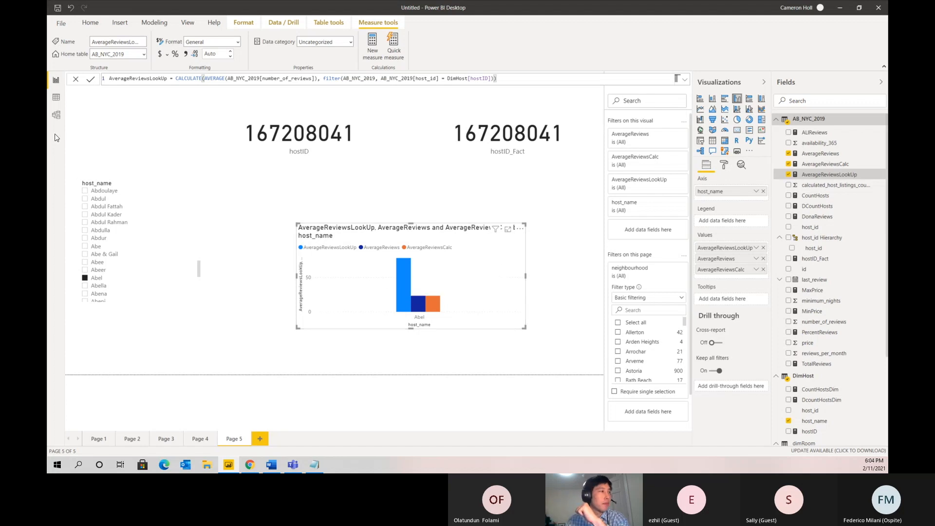
Create a relationship between AB_NYC_2019's host_id and DimHost's host_id in the data model, and return to the report.
click(56, 115)
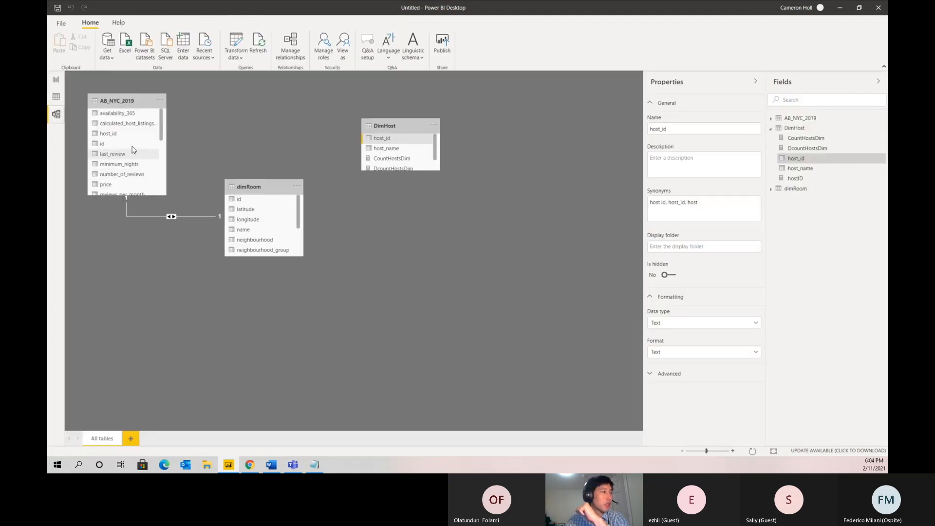
drag(125, 134, 392, 141)
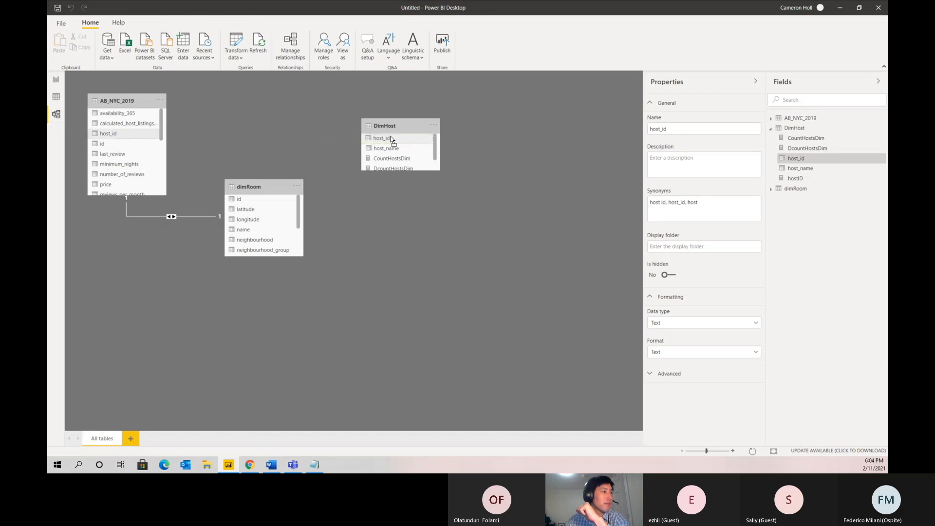
click(56, 80)
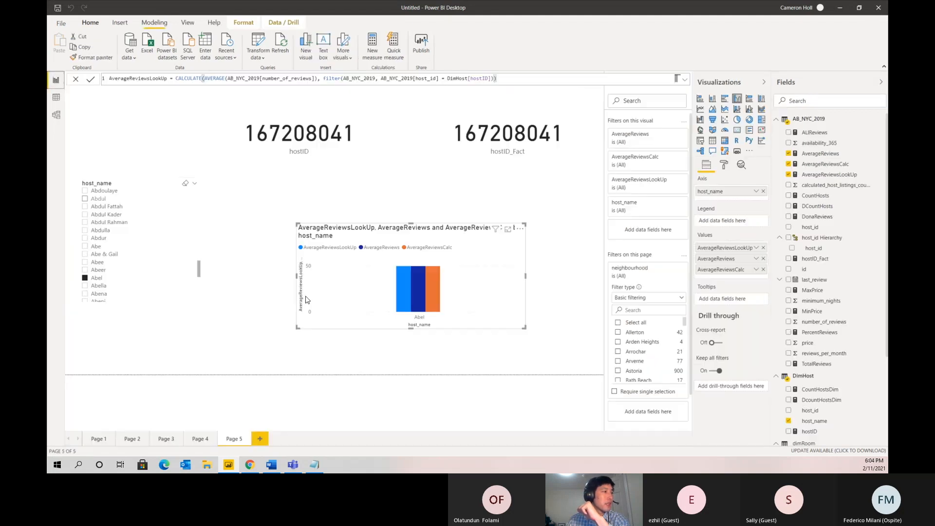
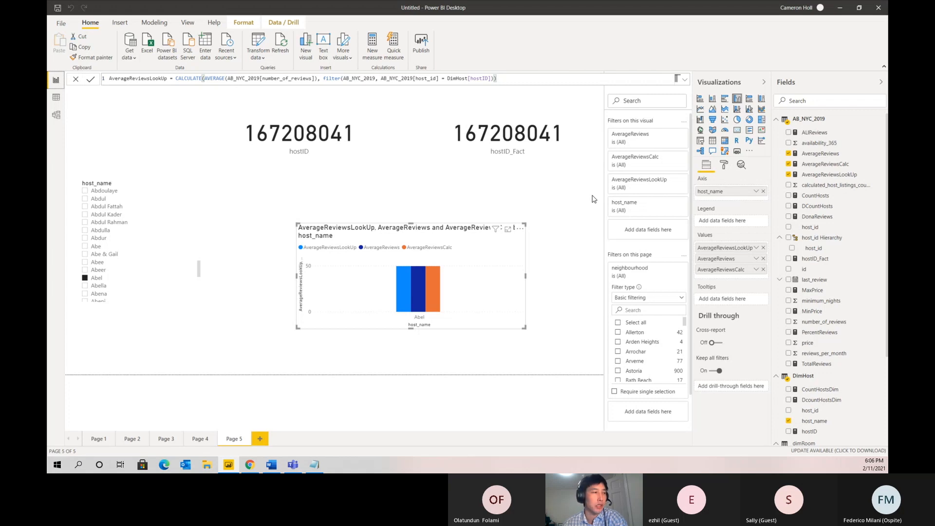
Move the column chart up between the host_name slicer and the cards, and deselect it.
drag(463, 280, 334, 219)
click(491, 299)
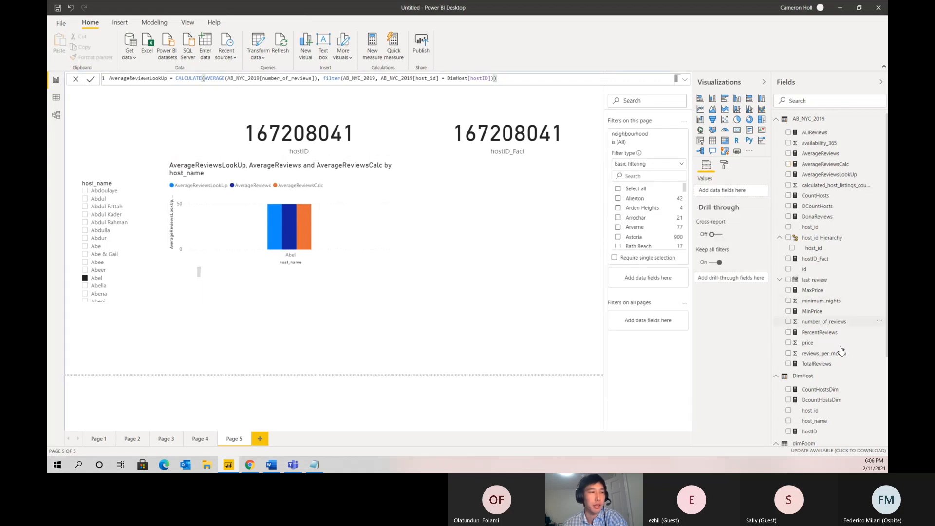
Create a new measure named ConcatExample in the dimRoom table, starting its formula with the CONCATENATE function.
scroll(836, 371, down, 4)
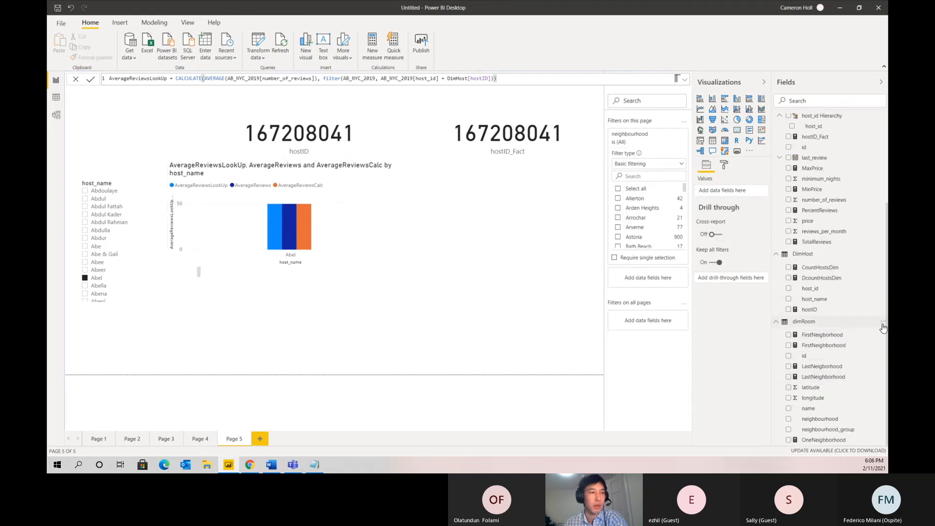
click(882, 323)
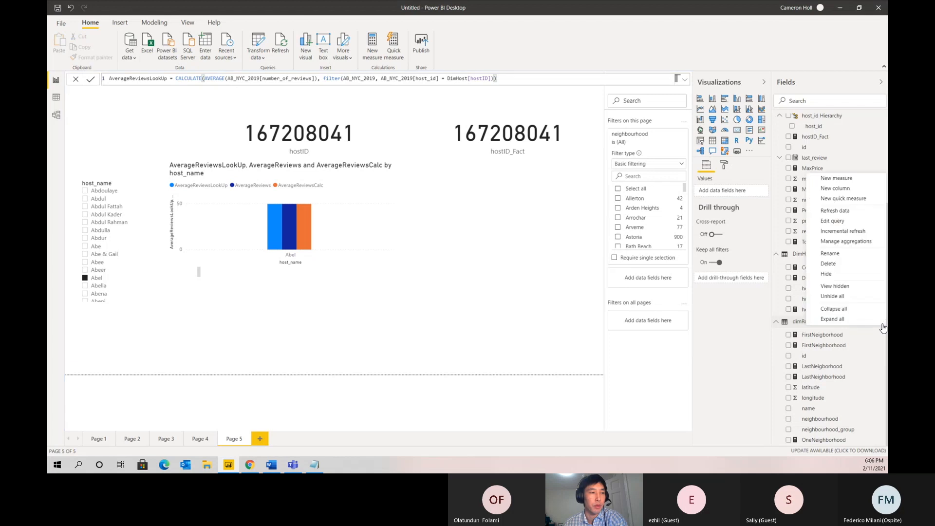
click(854, 181)
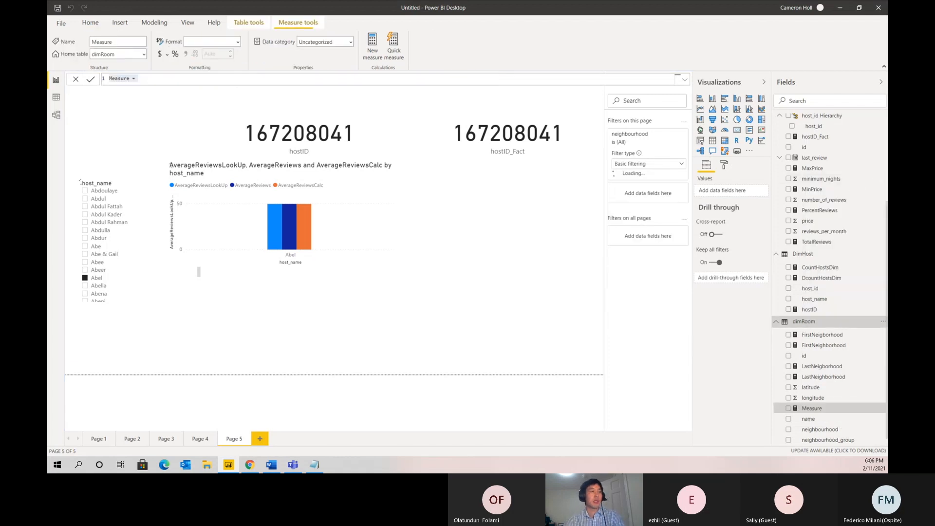
text(Concat)
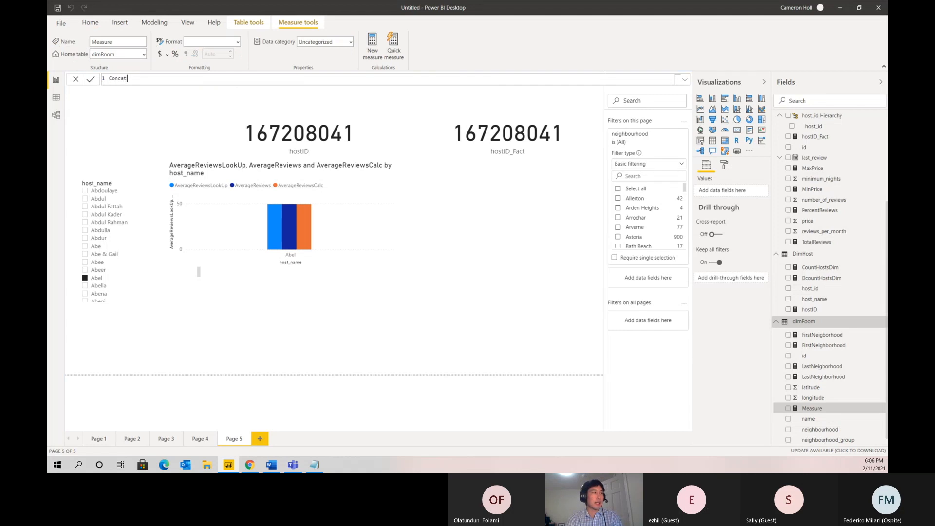
text(Example = Conc)
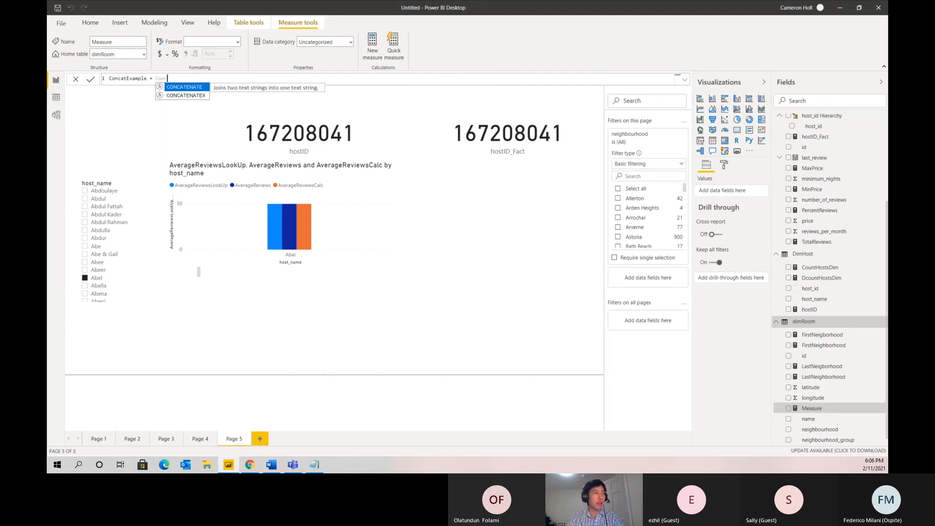
key(Tab)
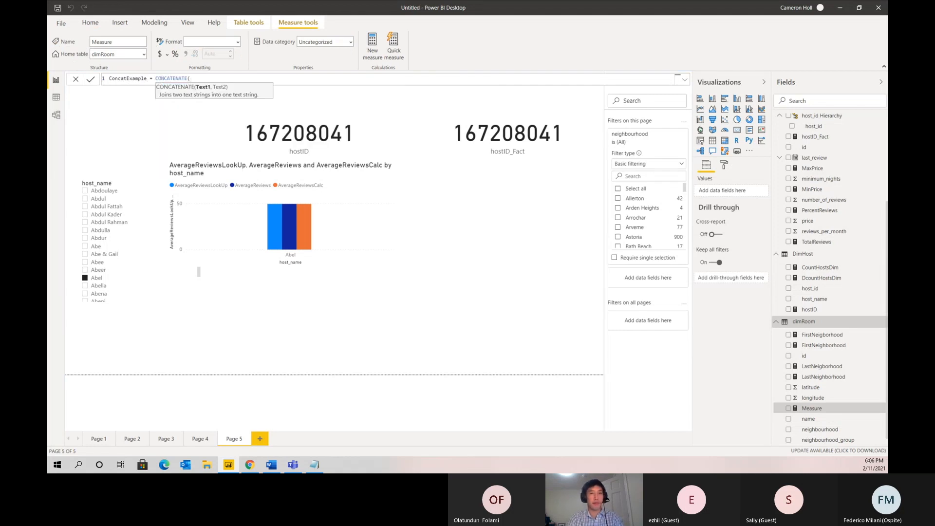
Supply [FirstNeighborhood] and [LastNeigborhood] as the two CONCATENATE arguments, close the parenthesis and commit the measure.
text(first)
key(Down)
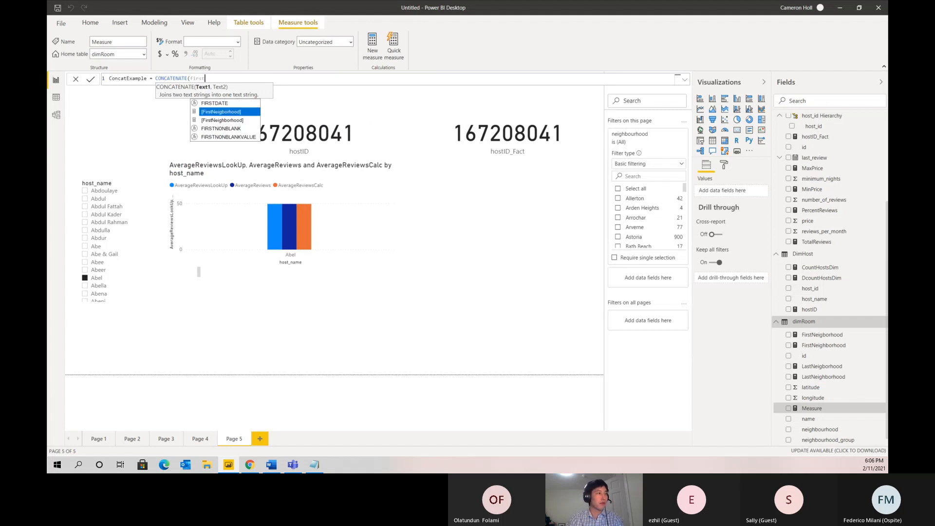
key(Down)
key(Tab)
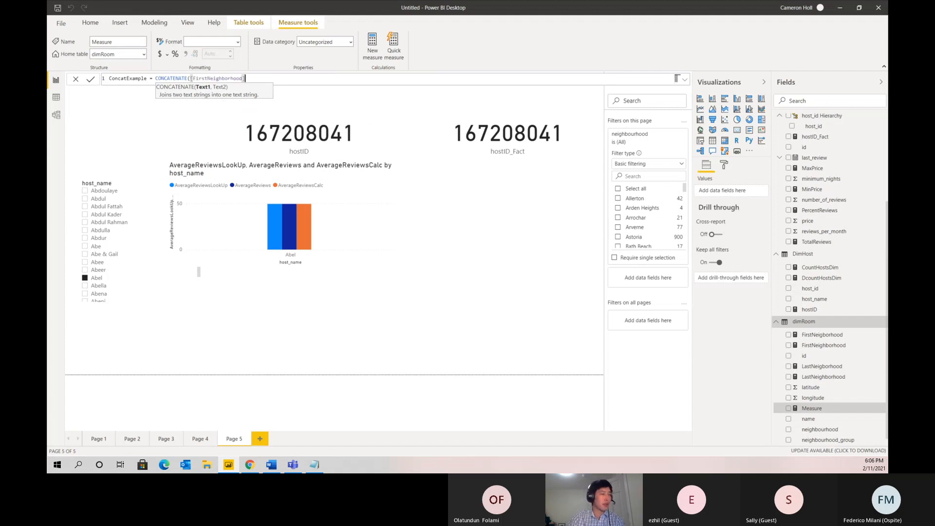
text(, last)
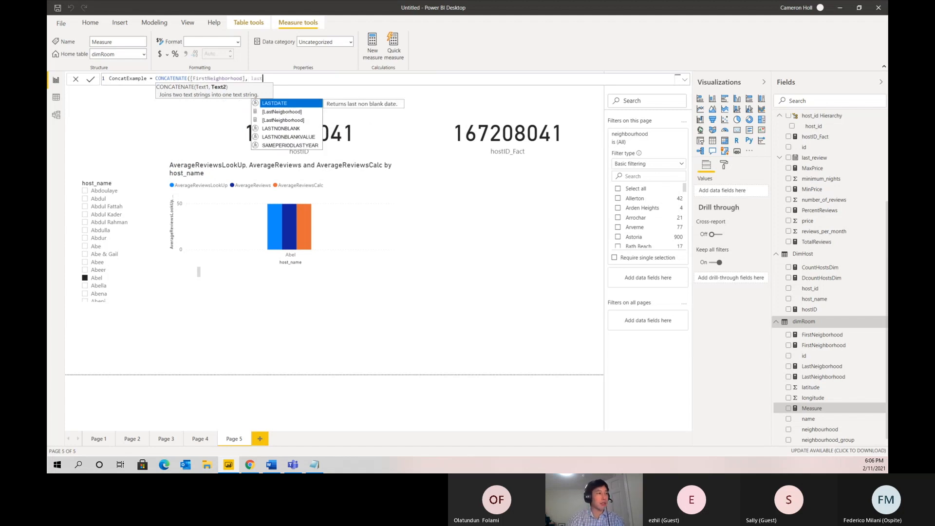
key(Tab)
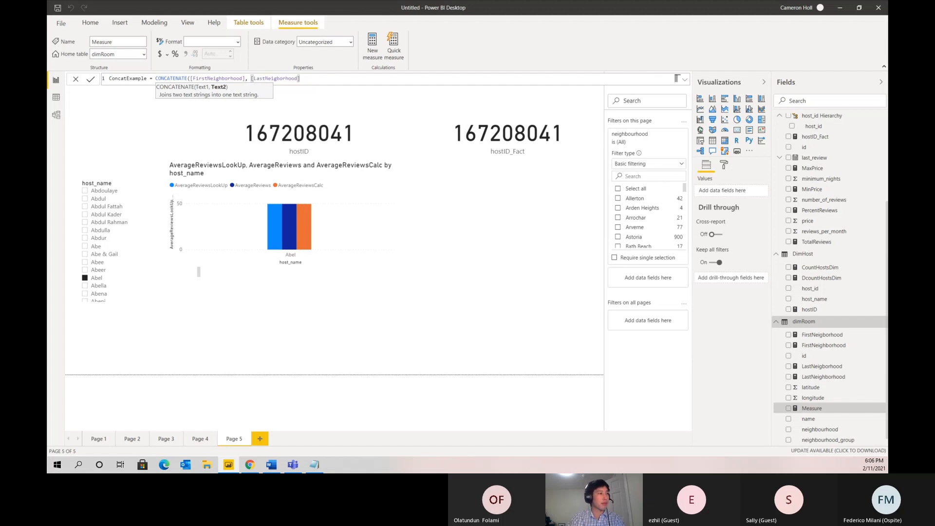
text())
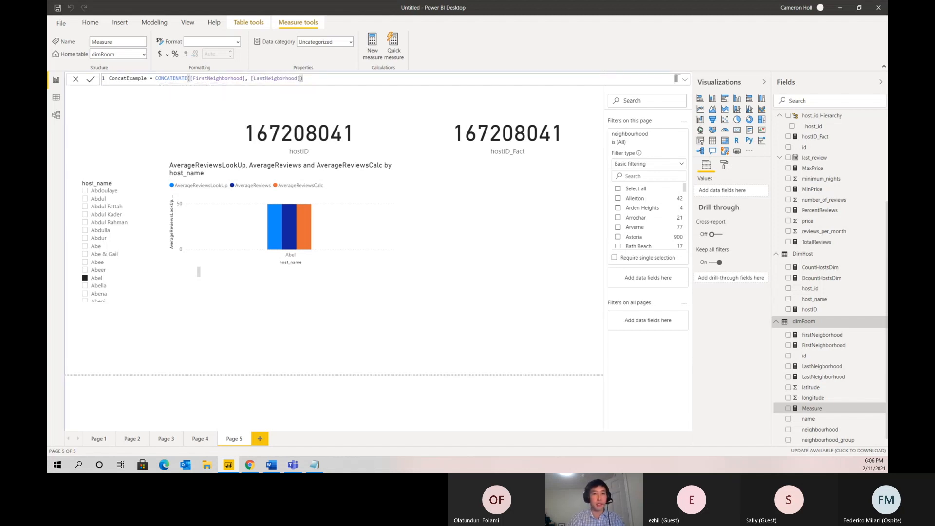
key(Return)
Show ConcatExample in a card on the report page, widened for the full text and placed below the column chart.
drag(816, 337, 458, 340)
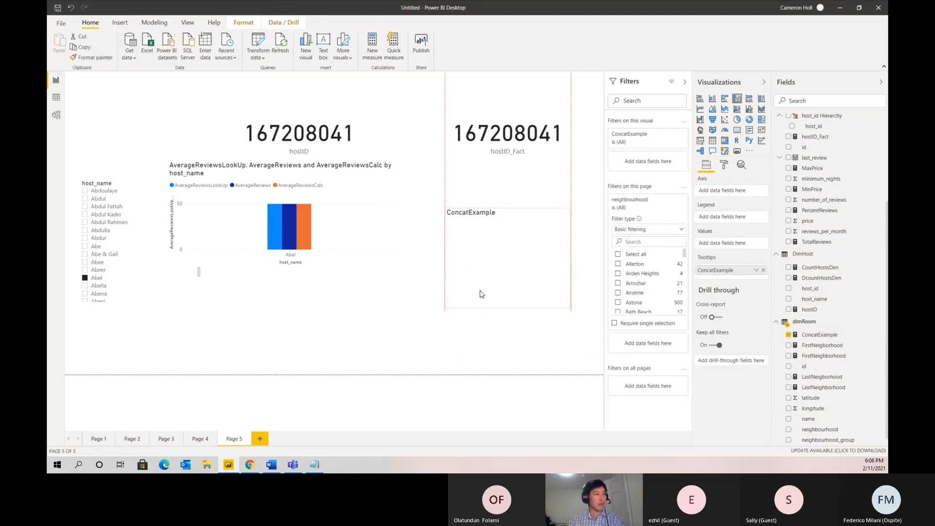
click(738, 132)
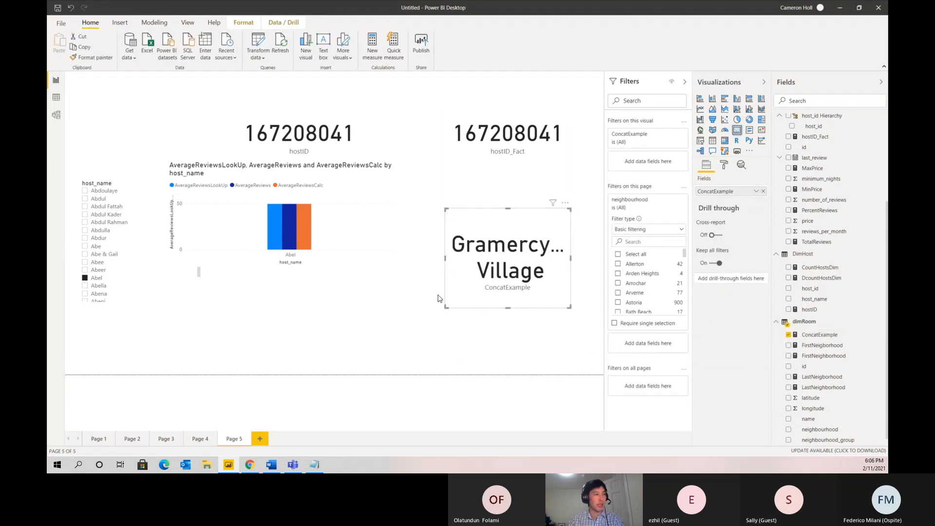
drag(445, 258, 192, 259)
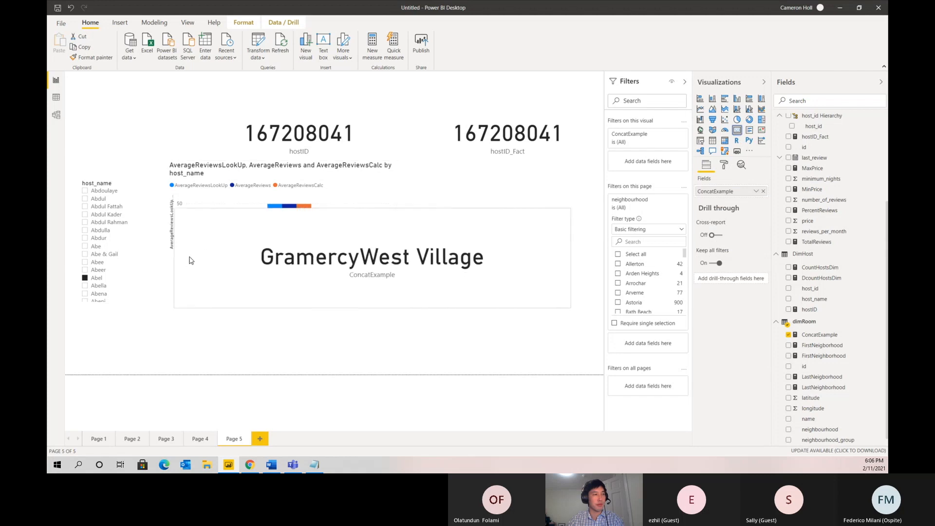
drag(322, 295, 336, 320)
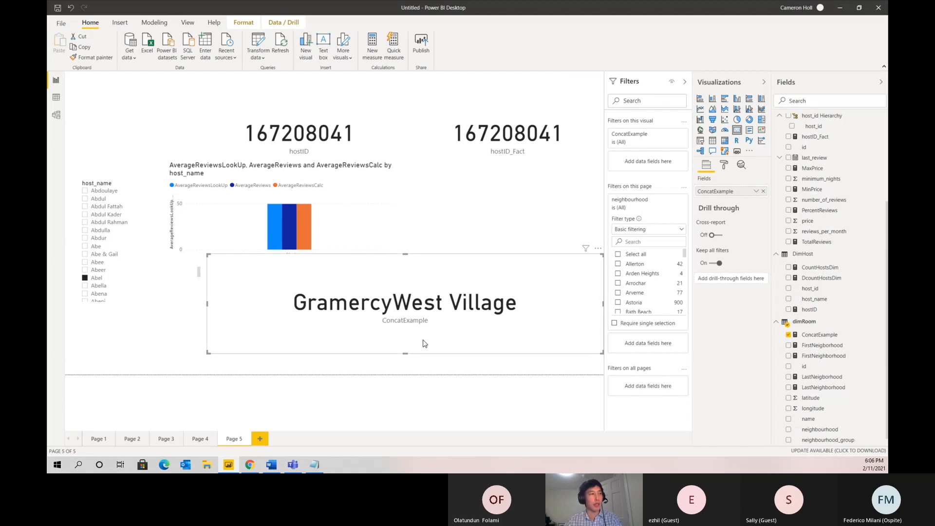
Create a new measure in the dimRoom table and fill it with a copy of the ConcatExample formula.
click(809, 335)
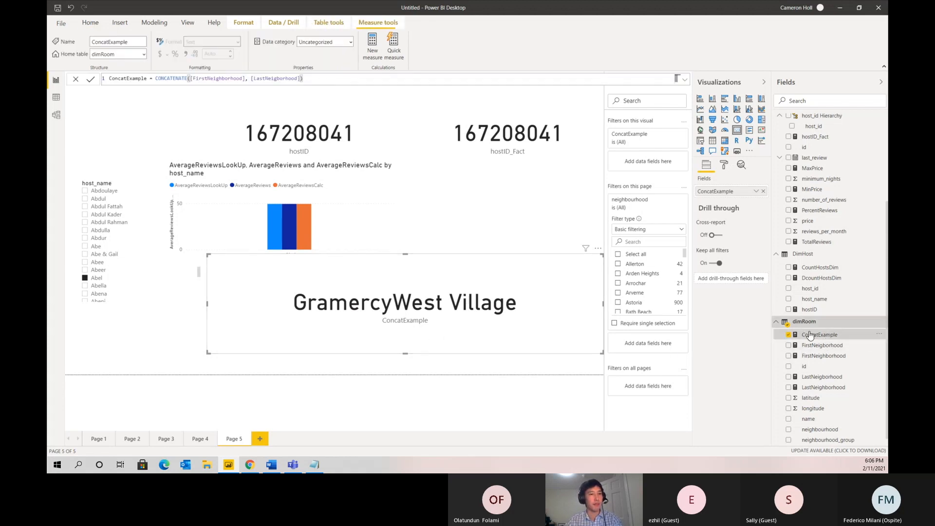
double_click(140, 80)
key(BackSpace)
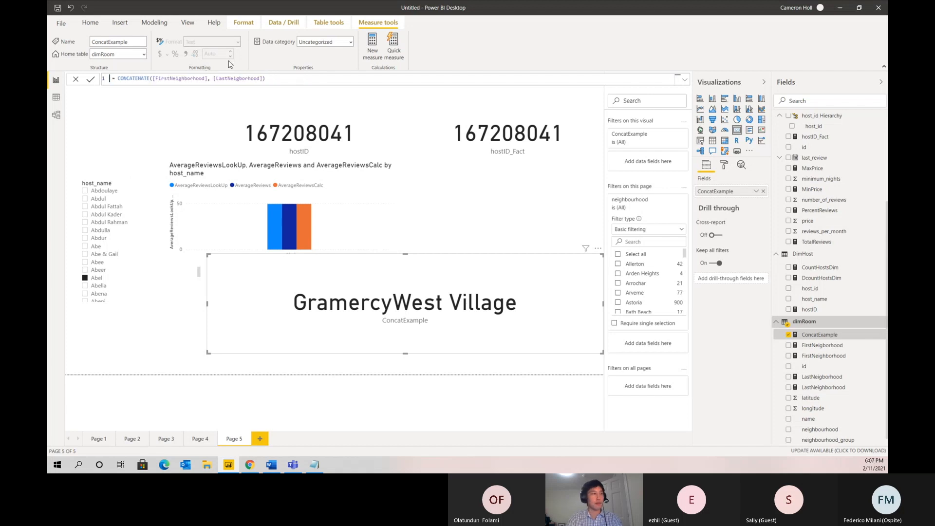
key(ctrl+z)
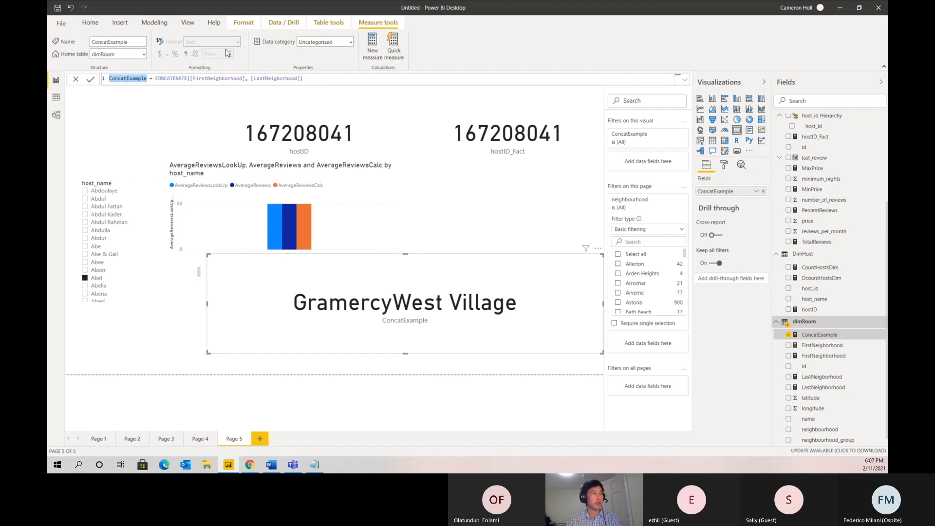
key(ctrl+a)
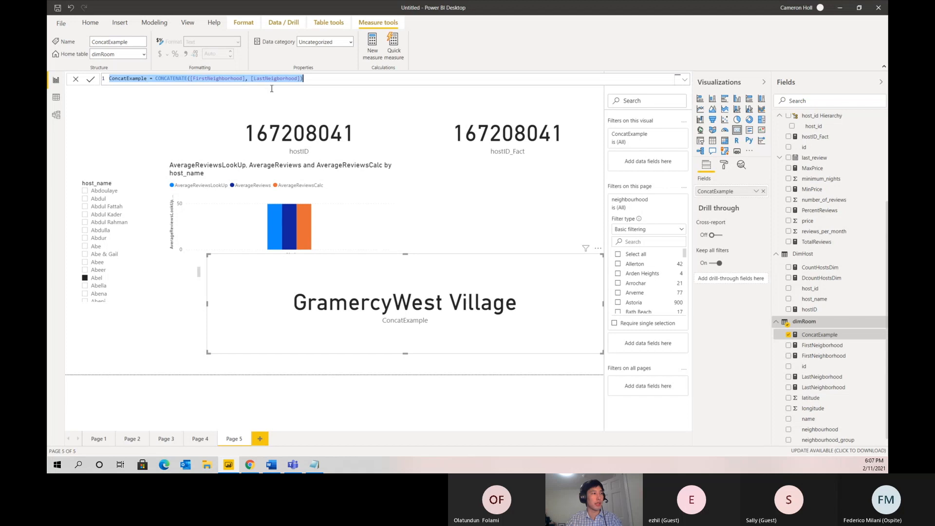
right_click(881, 321)
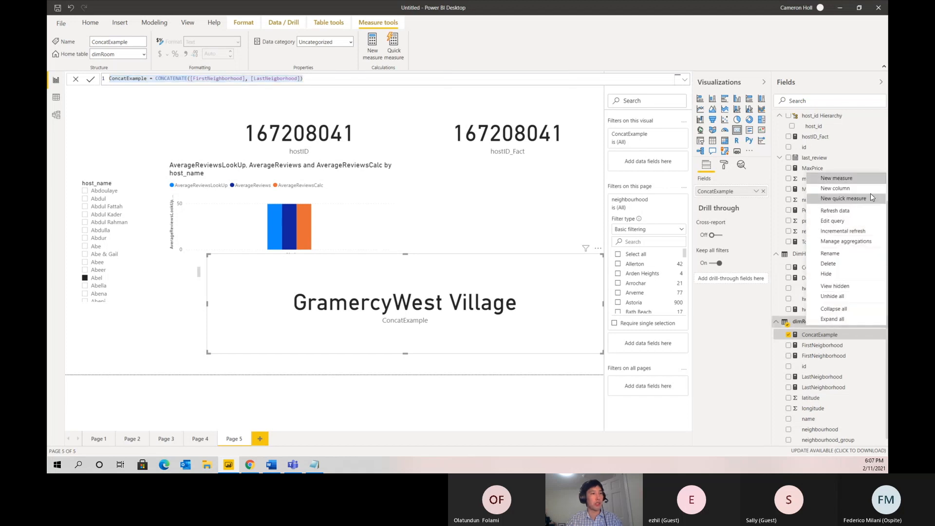
click(861, 178)
key(ctrl+v)
Rename the copied measure to ConcatWithAnd in its formula.
click(148, 78)
key(shift+End)
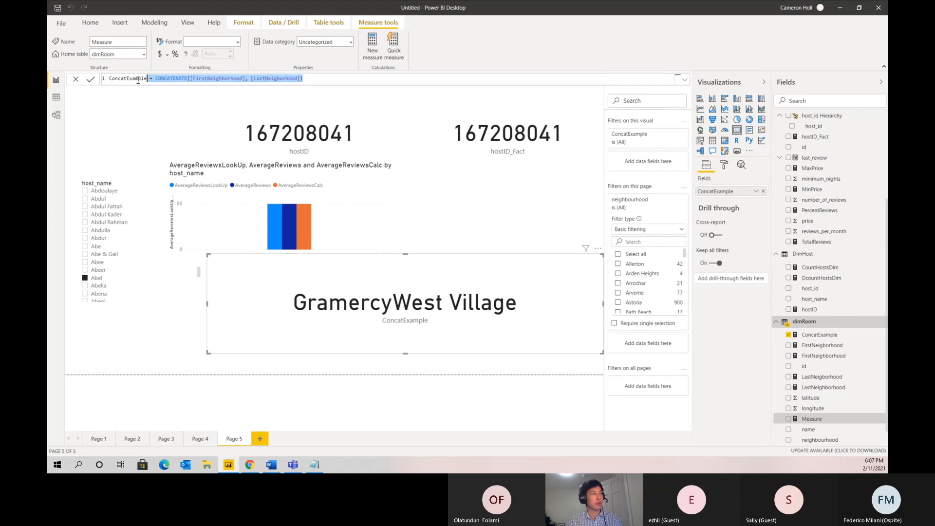
click(138, 78)
key(shift+Left)
key(shift+Left)
key(shift+Left)
key(shift+Left)
key(shift+Left)
key(shift+Left)
key(shift+Left)
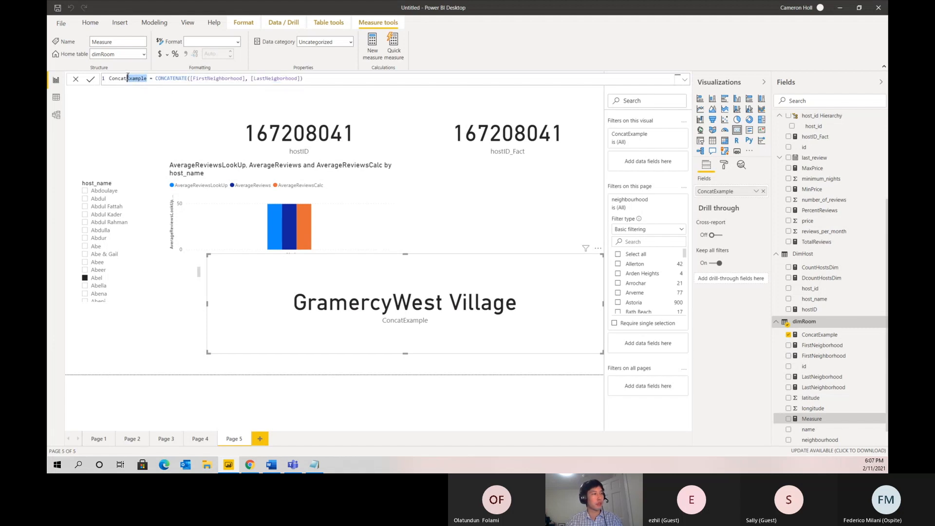
text(WithAnd)
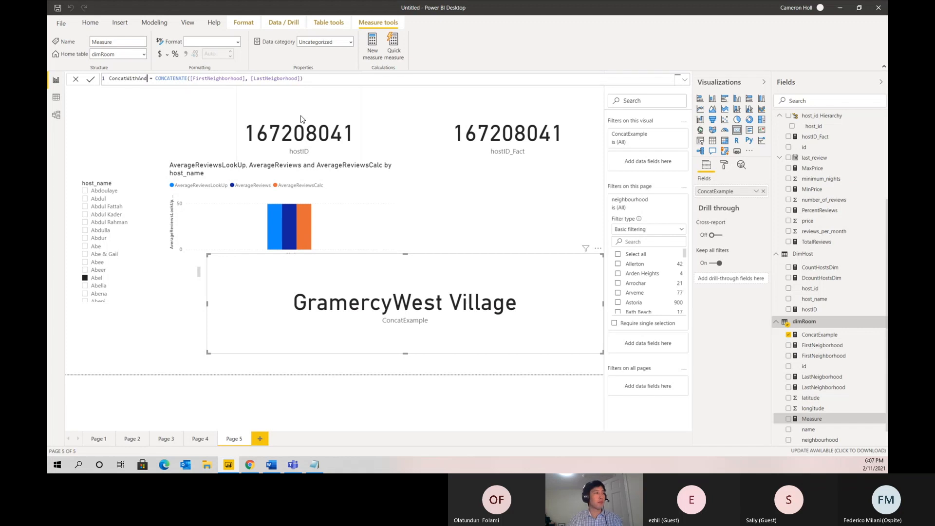
Replace the CONCATENATE function in ConcatWithAnd with [FirstNeighborhood] & [LastNeigborhood] and commit the measure.
key(Right)
key(Right)
key(Right)
key(Right)
key(Right)
key(Right)
key(Right)
key(Right)
key(Right)
key(BackSpace)
key(BackSpace)
key(BackSpace)
key(BackSpace)
key(BackSpace)
key(BackSpace)
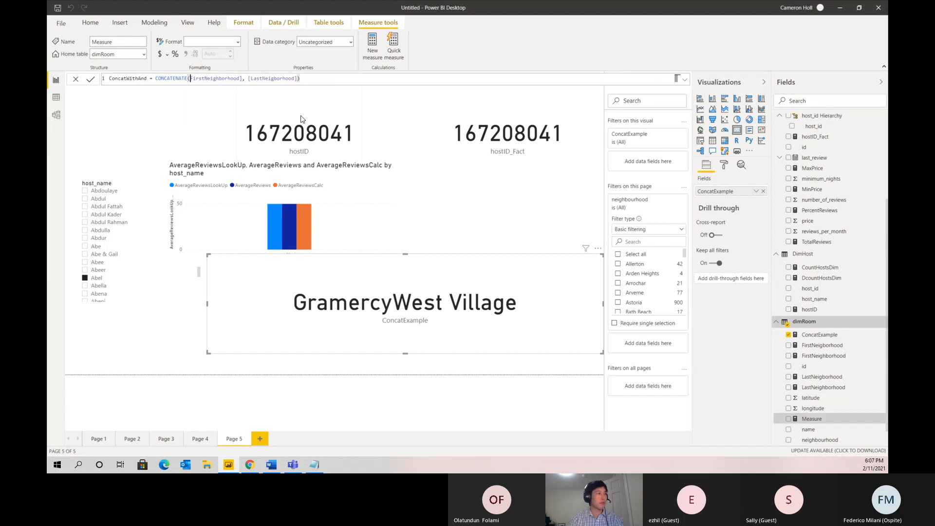
key(BackSpace)
key(BackSpace)
key(BackSpace)
key(BackSpace)
key(BackSpace)
key(BackSpace)
key(BackSpace)
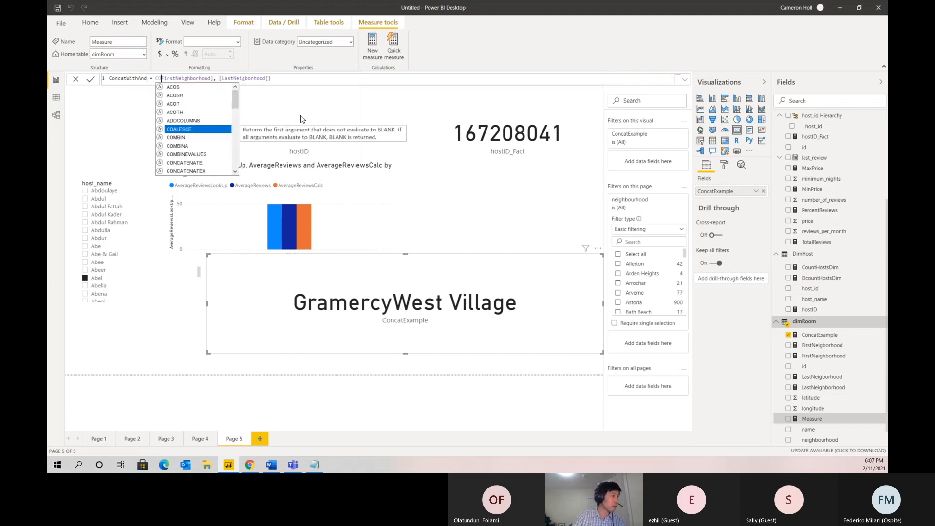
text([)
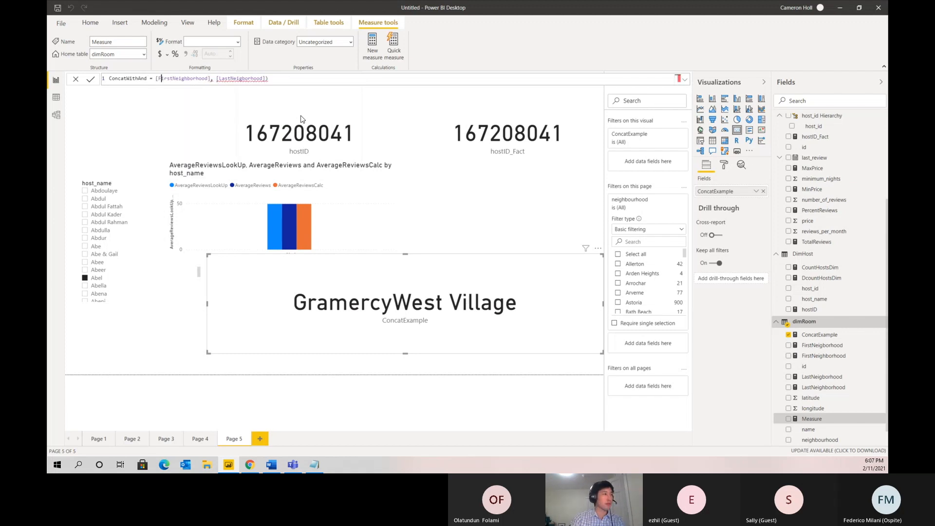
key(Right)
key(Right)
key(BackSpace)
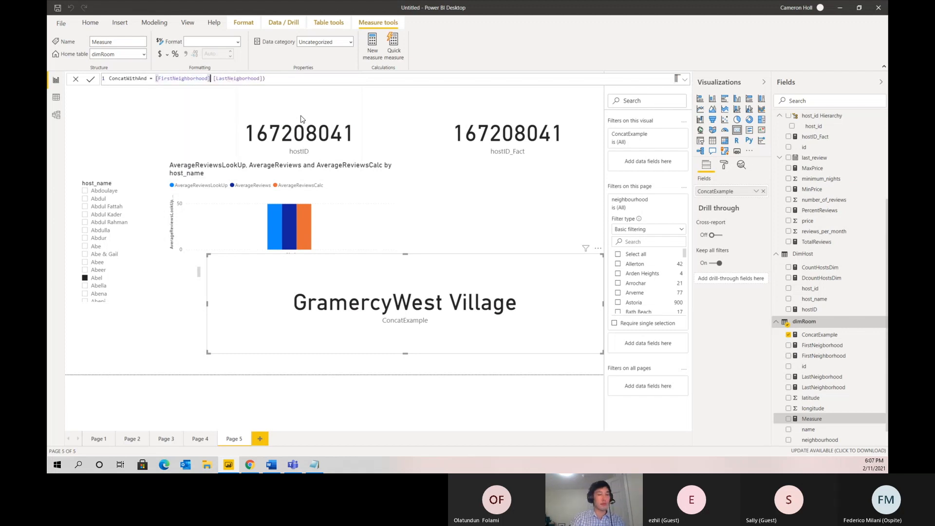
text(&)
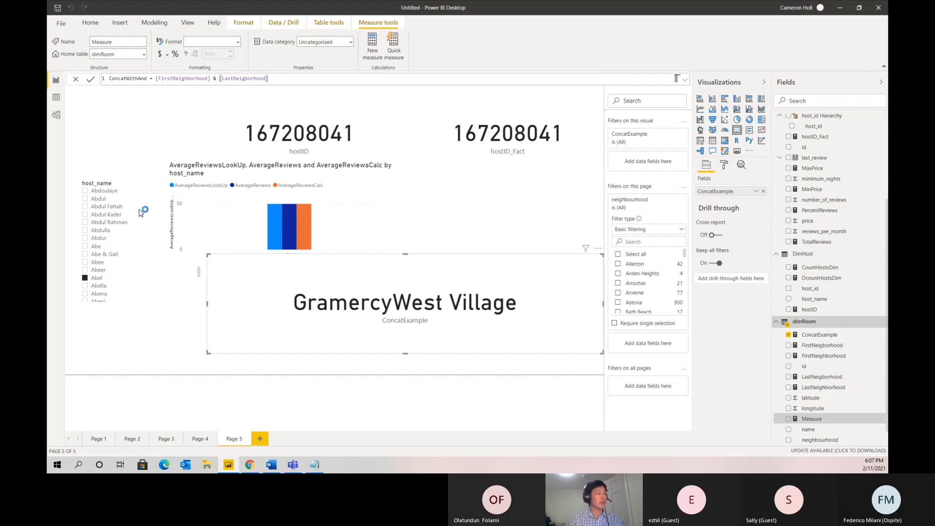
key(Return)
Move the ConcatExample card up over the column chart and place a duplicate below it that shows ConcatWithAnd instead.
drag(388, 325, 397, 250)
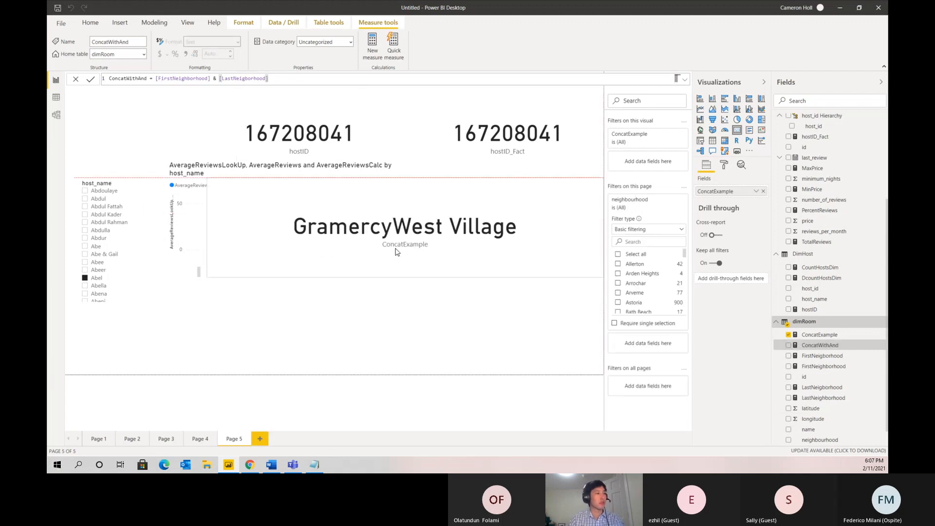
click(415, 245)
key(ctrl+c)
key(ctrl+v)
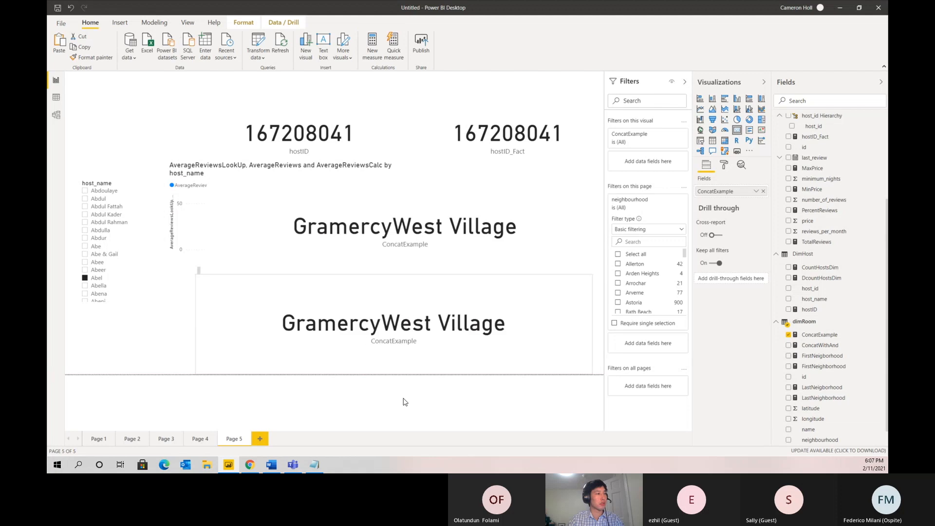
drag(820, 346, 730, 191)
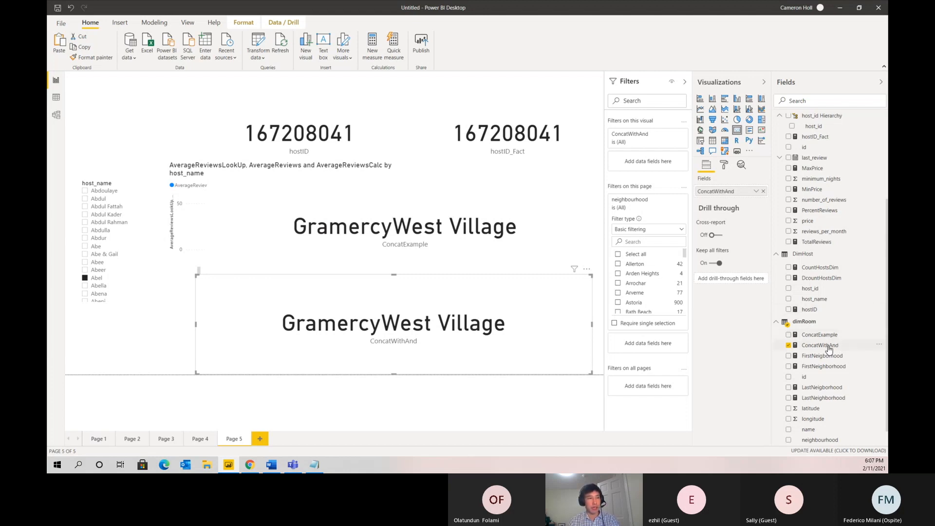
Insert a quoted space, " " &, between the two neighborhood measures in ConcatWithAnd and commit the formula.
click(809, 346)
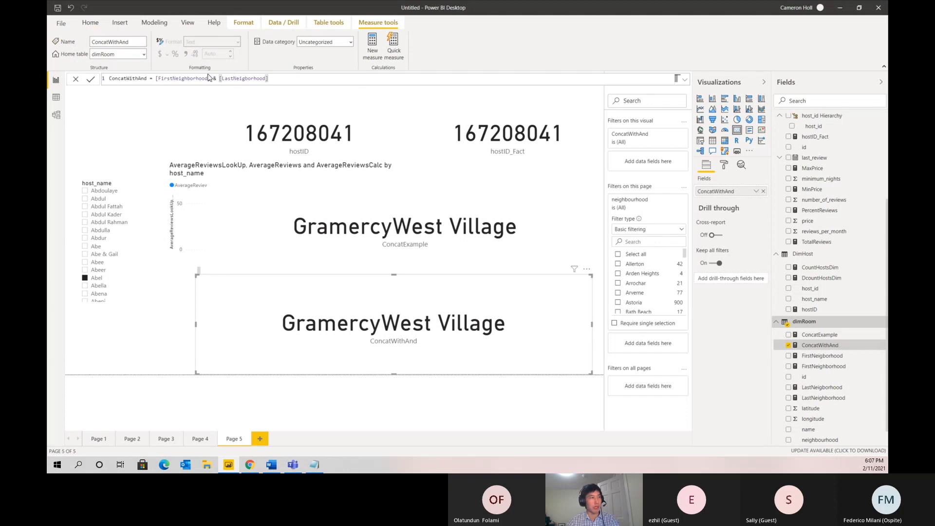
click(216, 78)
text(" )
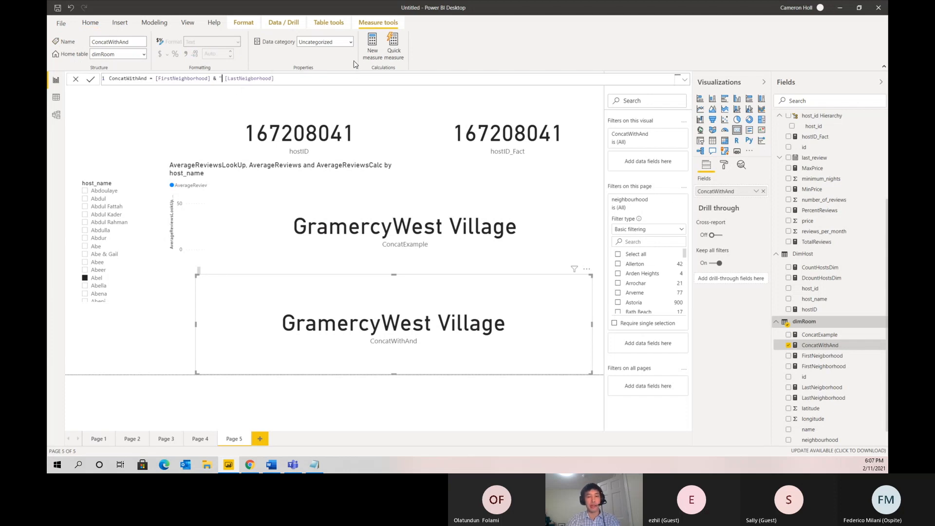
text(" &)
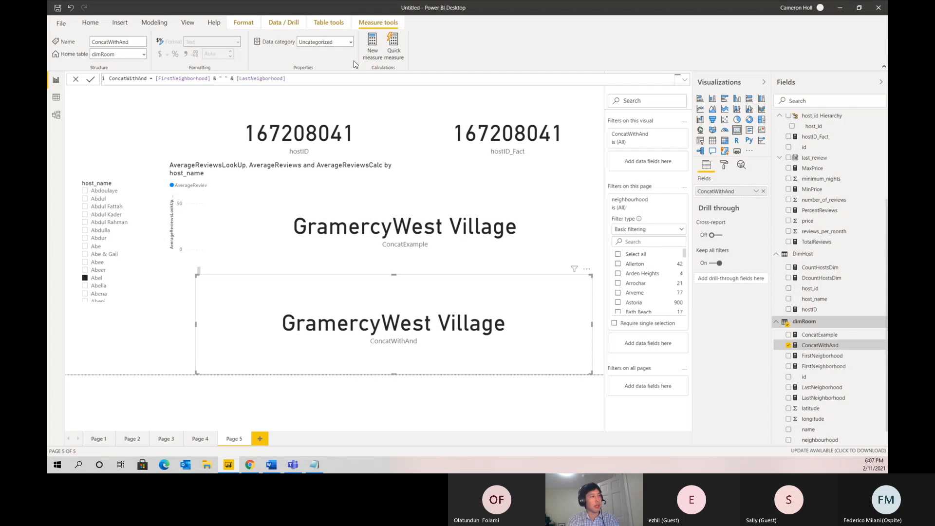
key(Return)
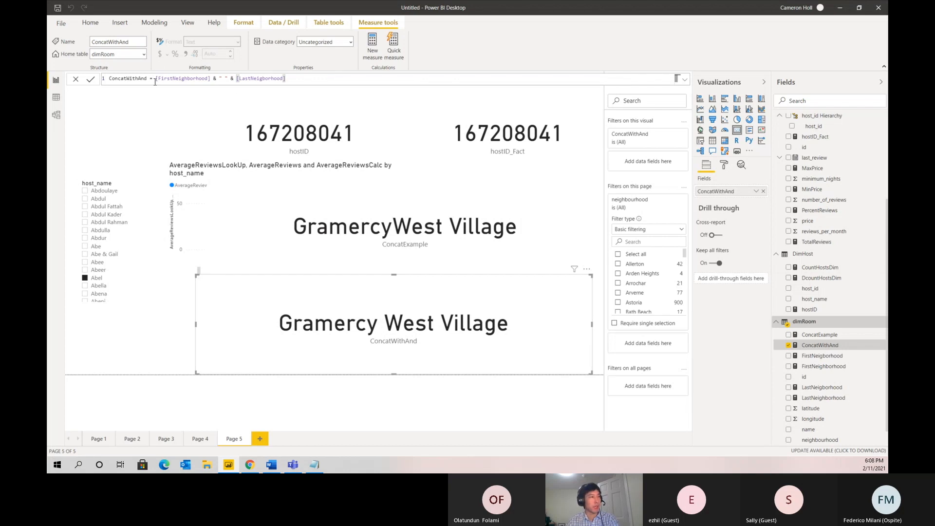
Prefix [FirstNeighborhood] in the ConcatWithAnd formula with the label "First Neighborhood: " &.
click(156, 79)
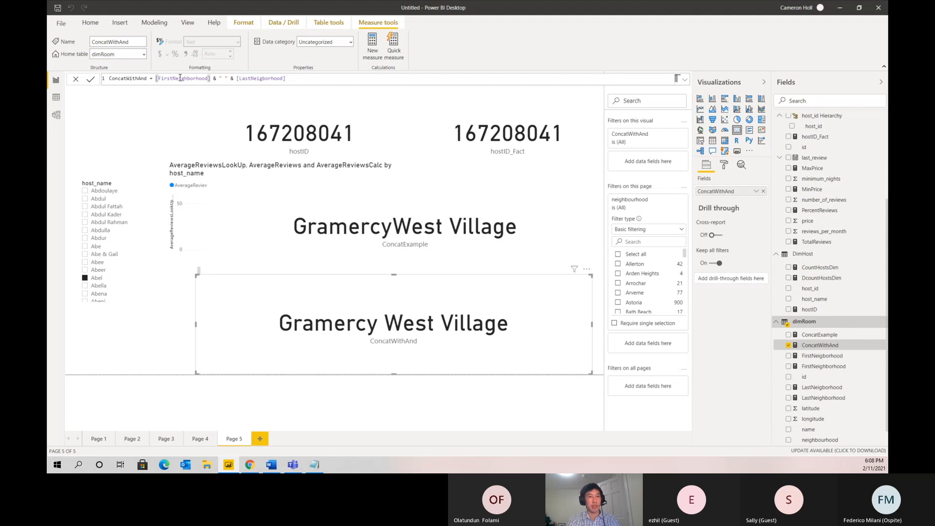
text("First Neig)
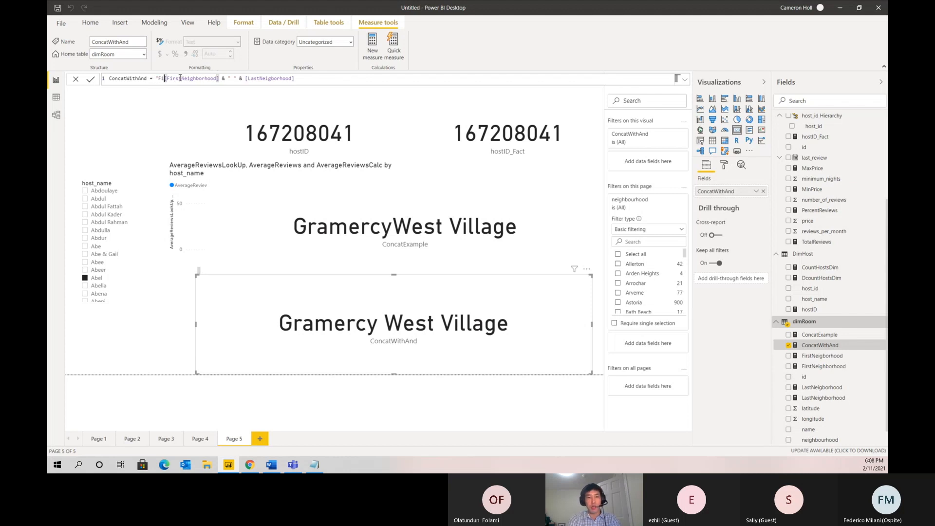
text(hboo)
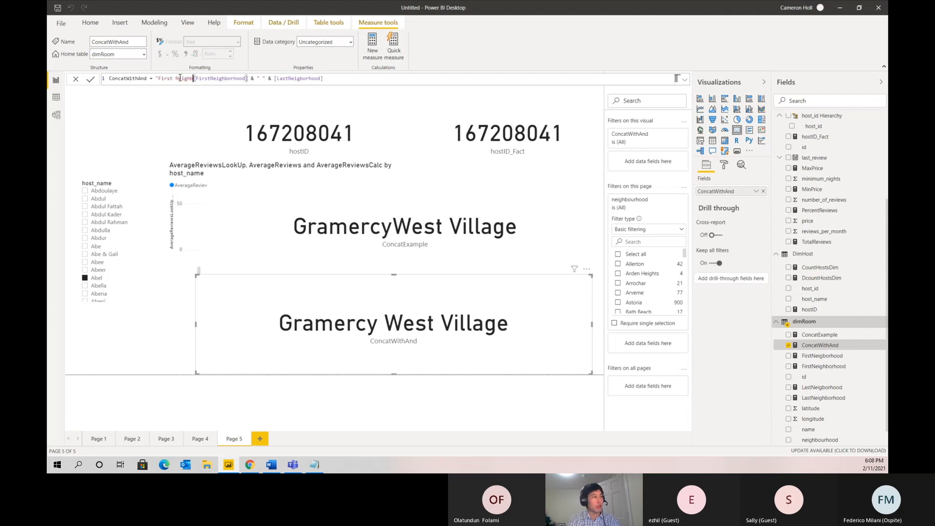
key(BackSpace)
text(rhood)
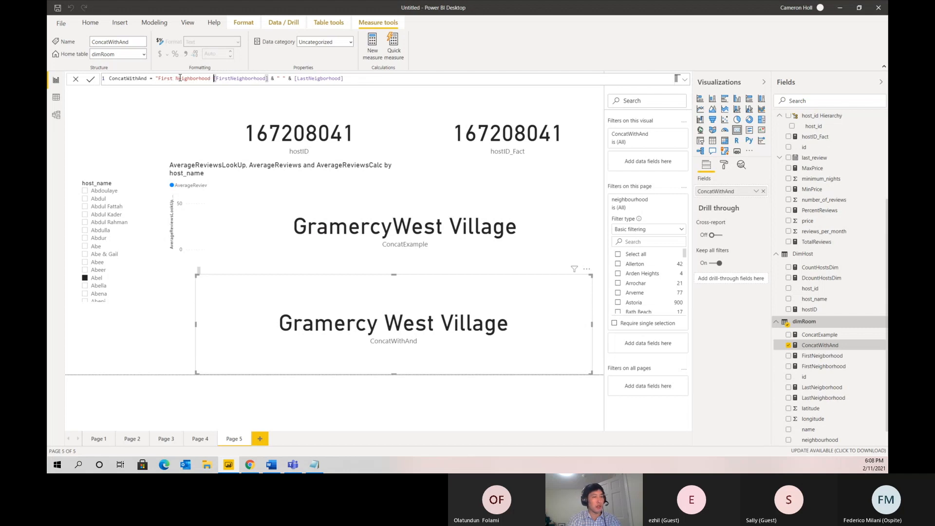
key(BackSpace)
text(: ")
text( &)
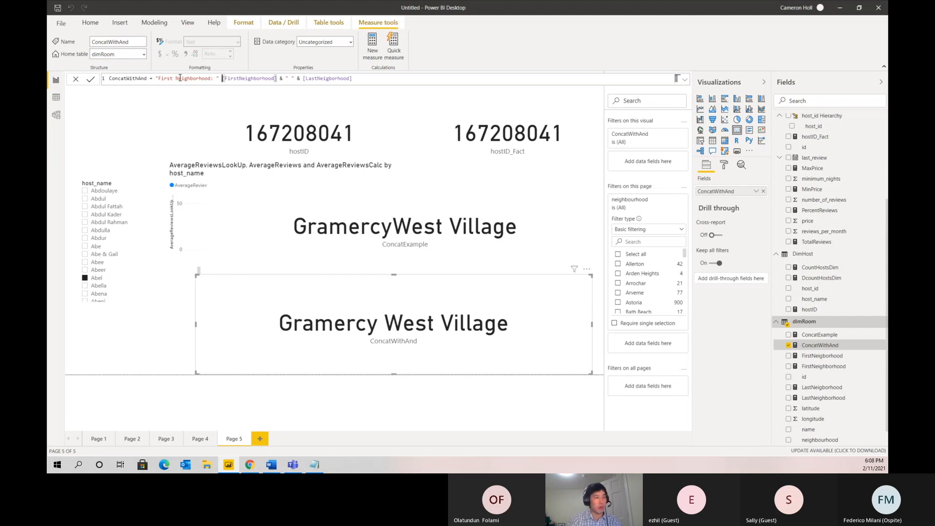
Replace the quoted space between the two neighborhood measures with the line break unichar(10).
key(Right)
key(Right)
key(Right)
key(Right)
key(Right)
key(Right)
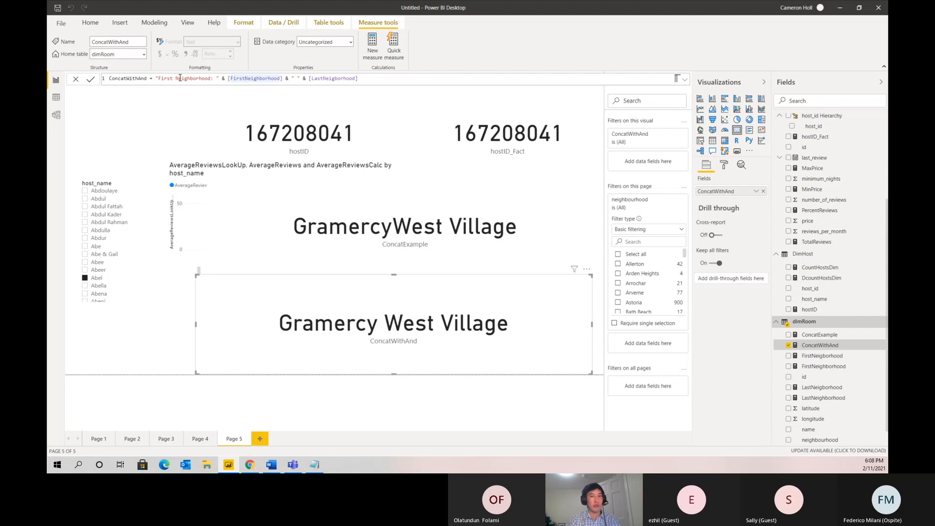
key(Right)
key(Right)
key(Right)
key(Right)
key(Right)
key(Right)
key(Right)
key(Right)
key(Right)
key(Right)
key(Right)
key(Right)
key(Right)
key(Right)
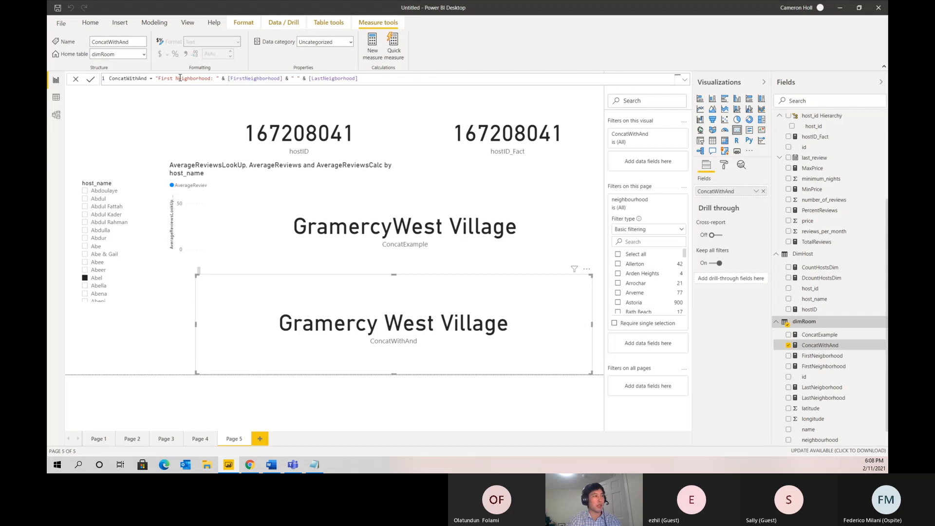
key(BackSpace)
key(BackSpace)
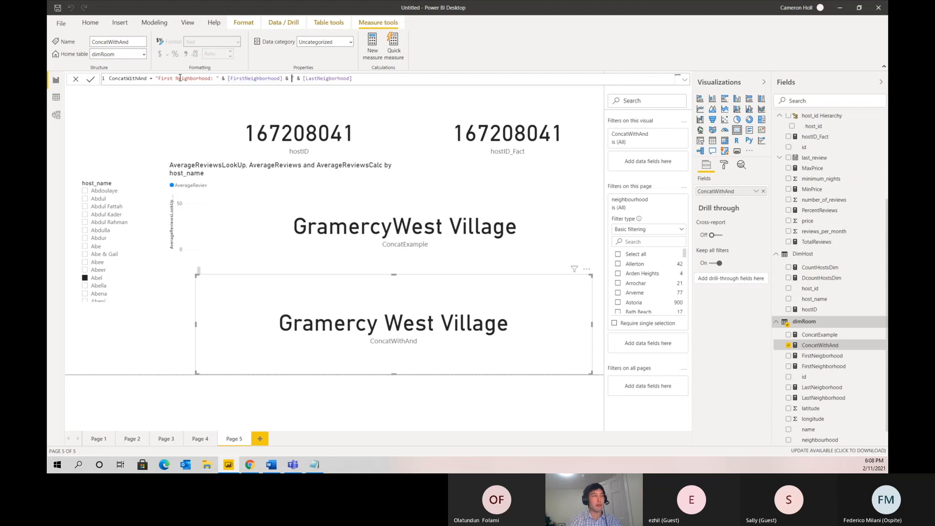
key(BackSpace)
text(unichar)
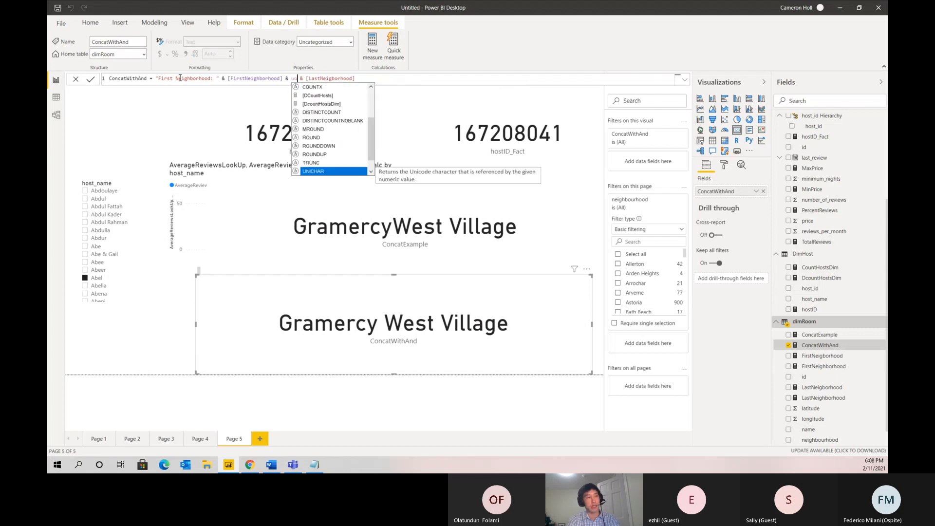
text((10))
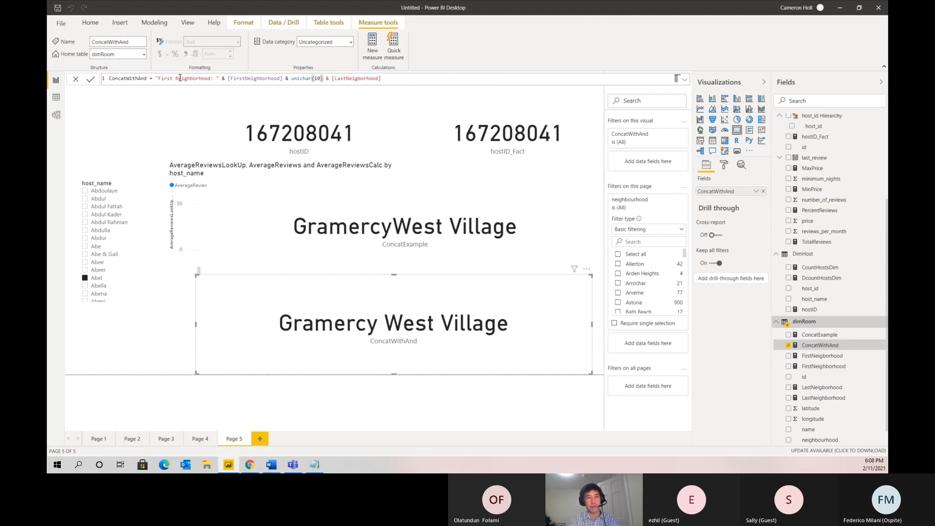
Add the label "Last Neighborhood: " & before [LastNeigborhood] in ConcatWithAnd and commit the measure.
text(  & "Last N)
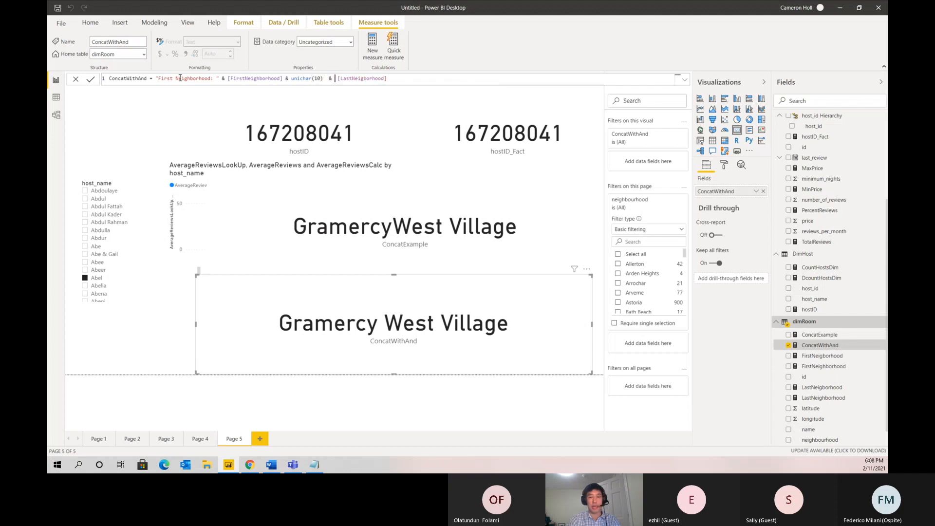
text(eighborh)
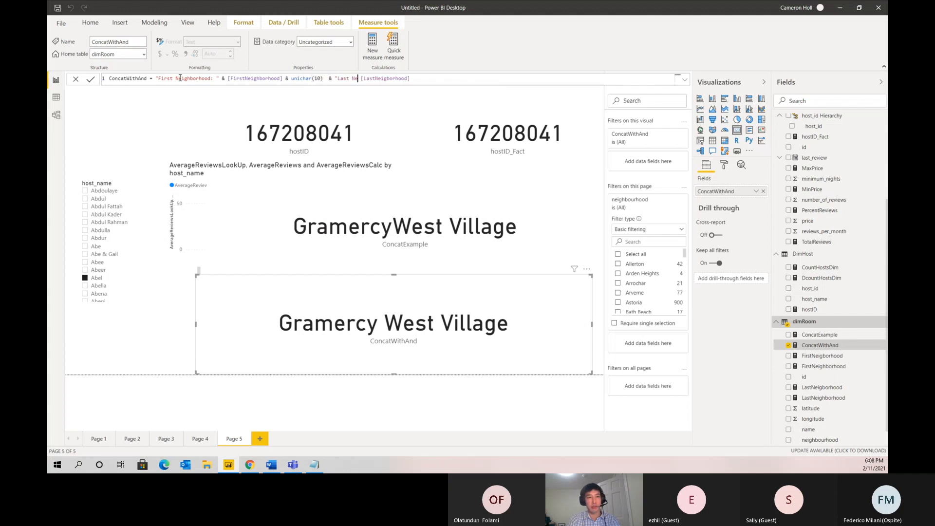
text(ood: ")
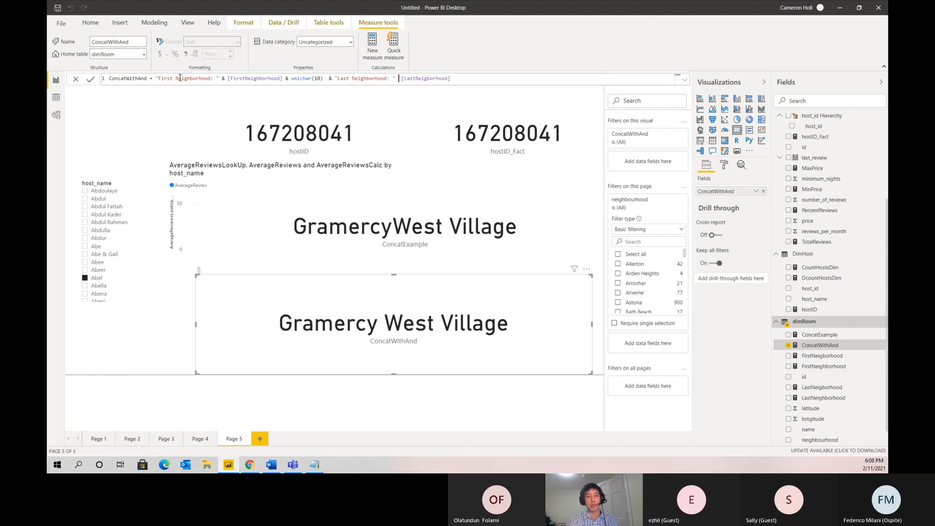
text( &)
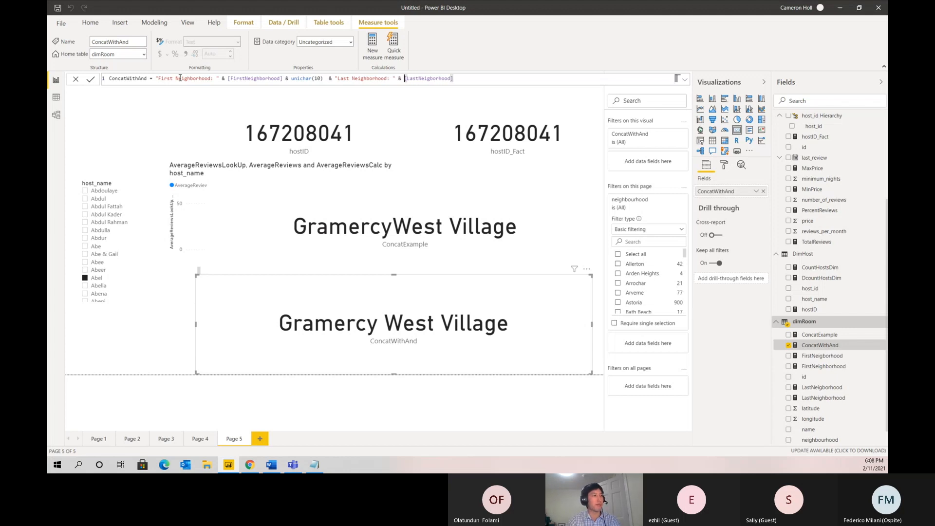
key(Return)
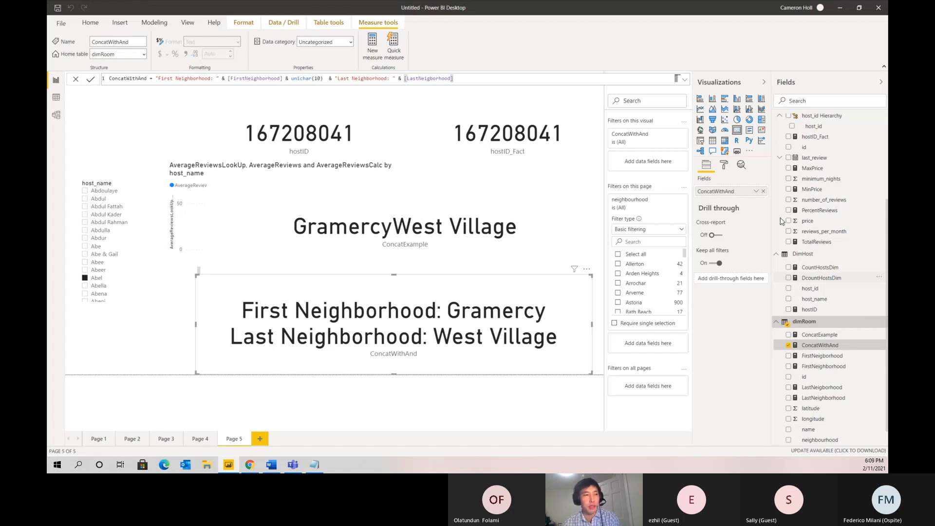
Start a new dimRoom measure named ConcatXExample that uses the CONCATENATEX function.
click(883, 346)
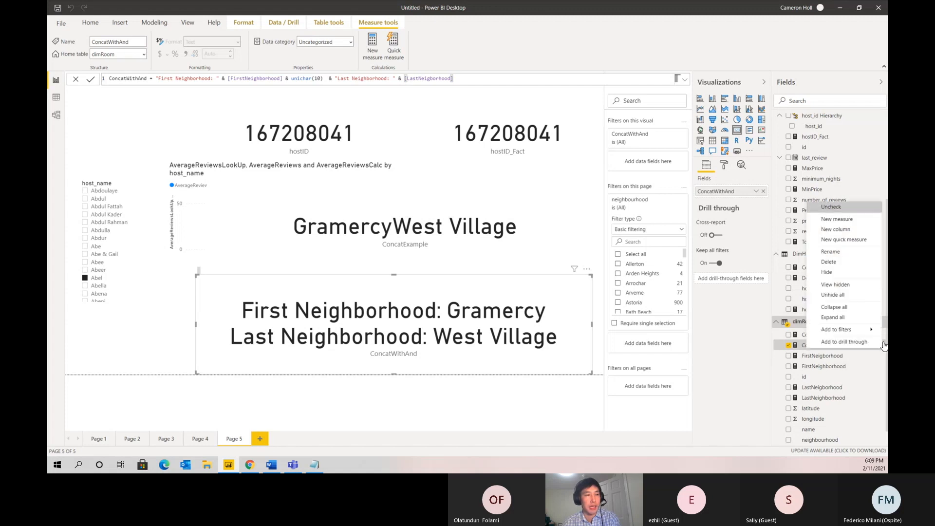
click(875, 218)
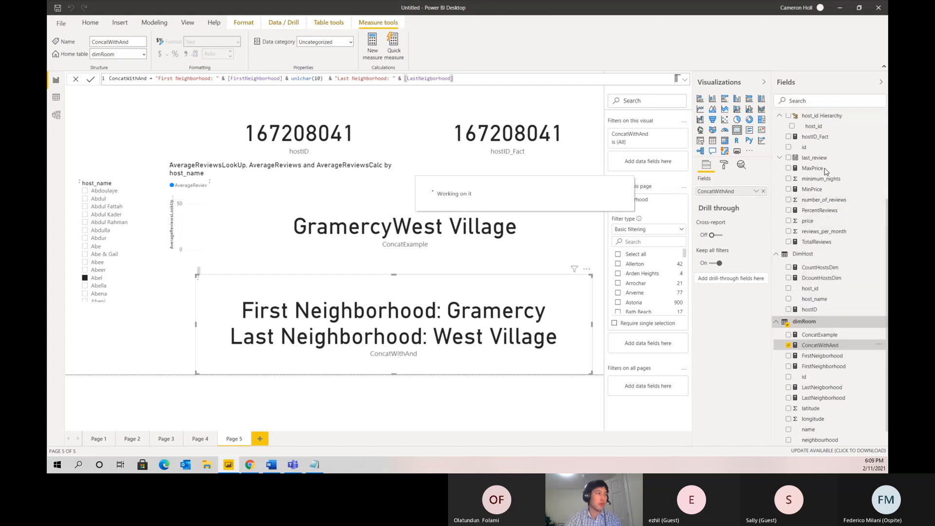
text(ConcatXExample =)
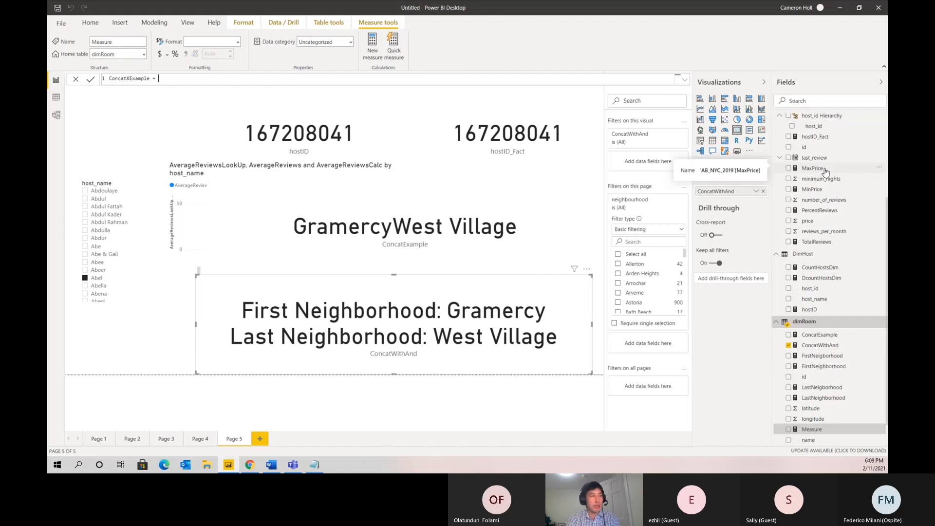
text(conc)
key(Tab)
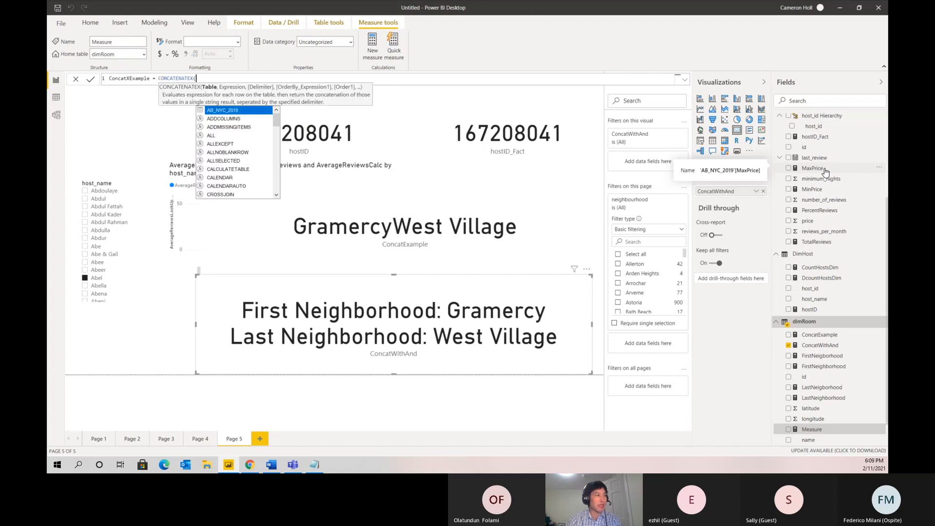
Supply DISTINCT(DimHost[host_name]) as the table argument of CONCATENATEX in ConcatXExample.
text(distinct)
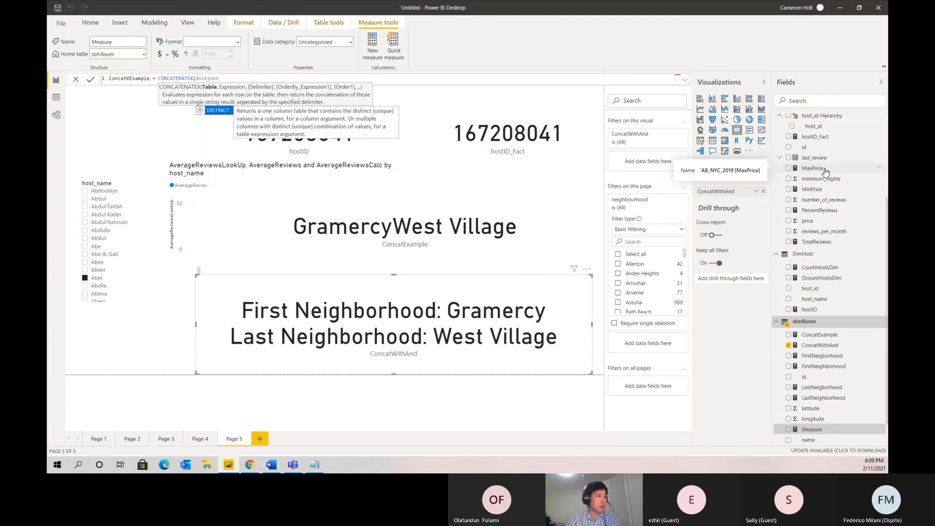
key(Tab)
text(hos)
key(Down)
key(Down)
key(Down)
key(Tab)
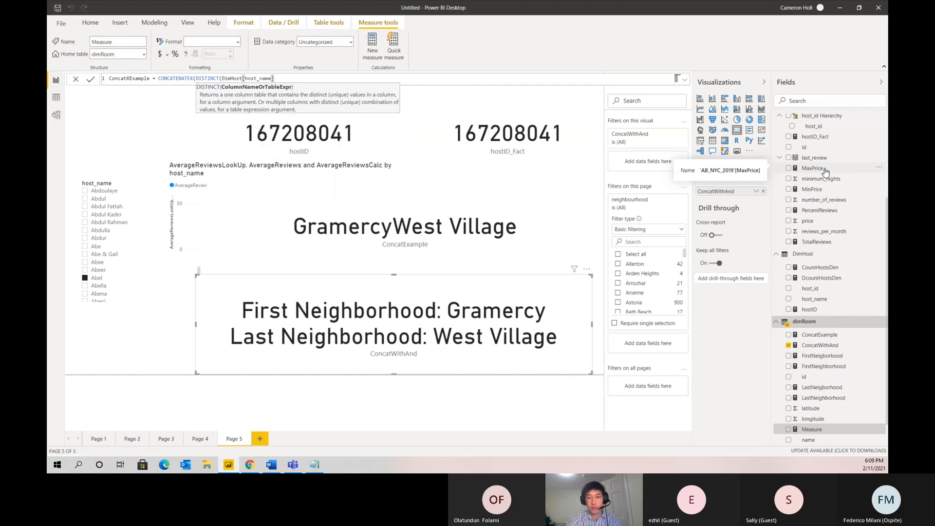
text(), )
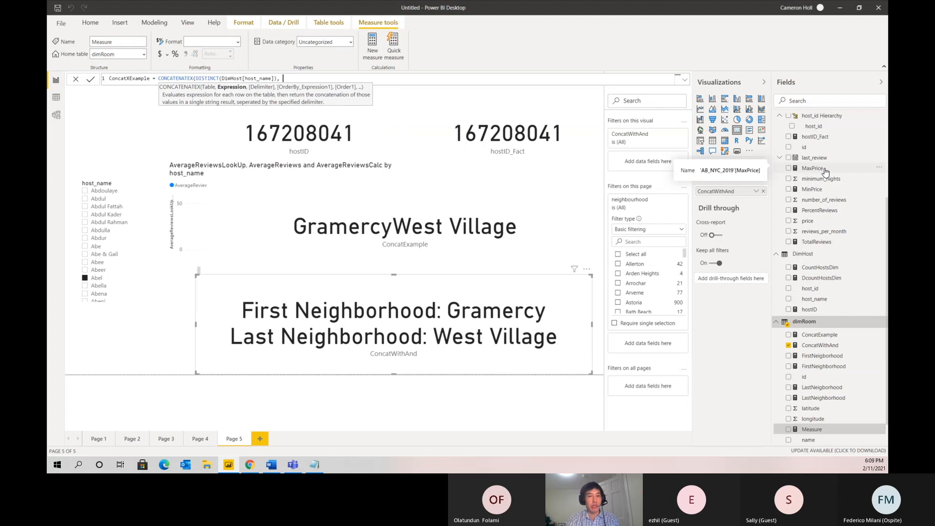
Complete ConcatXExample with DimHost[host_name] as the expression and ", " as the delimiter, and commit the measure.
text(dimhost)
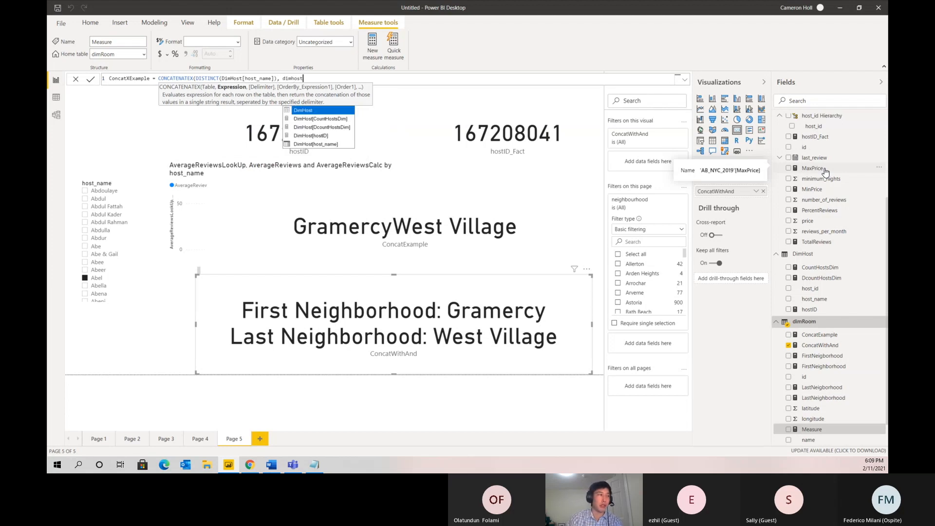
key(Down)
key(Down)
key(Down)
key(Down)
key(Tab)
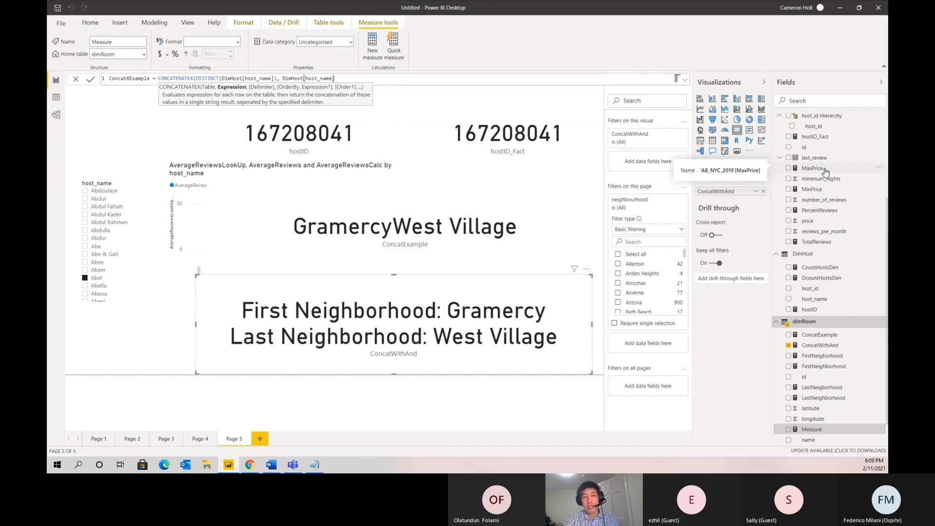
text(")
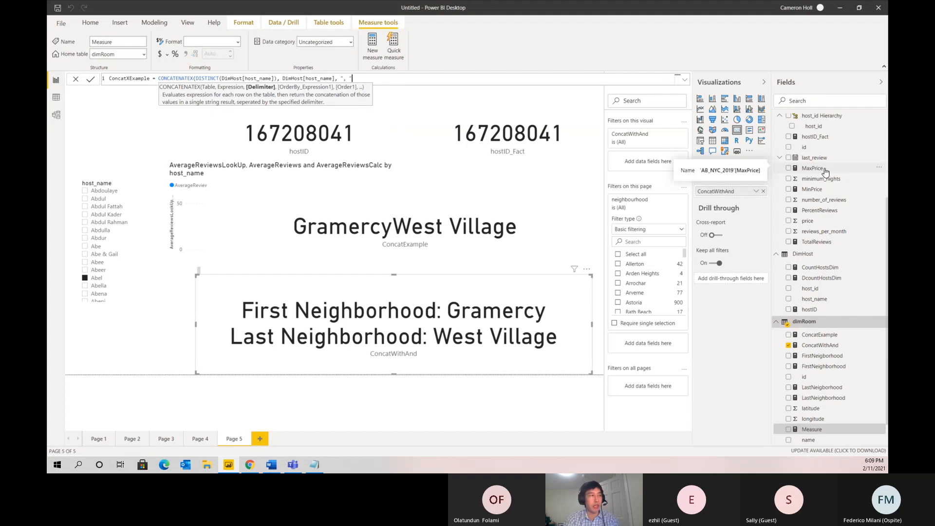
text(, "))
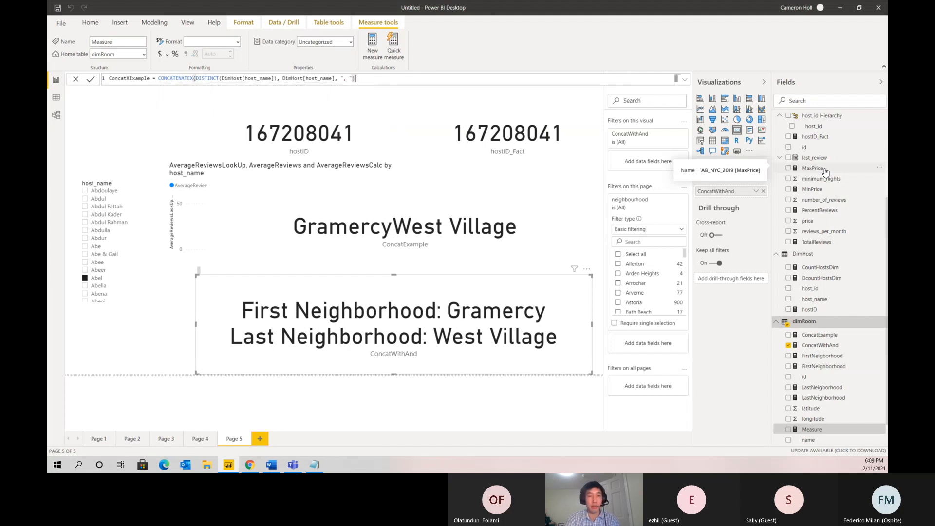
key(Return)
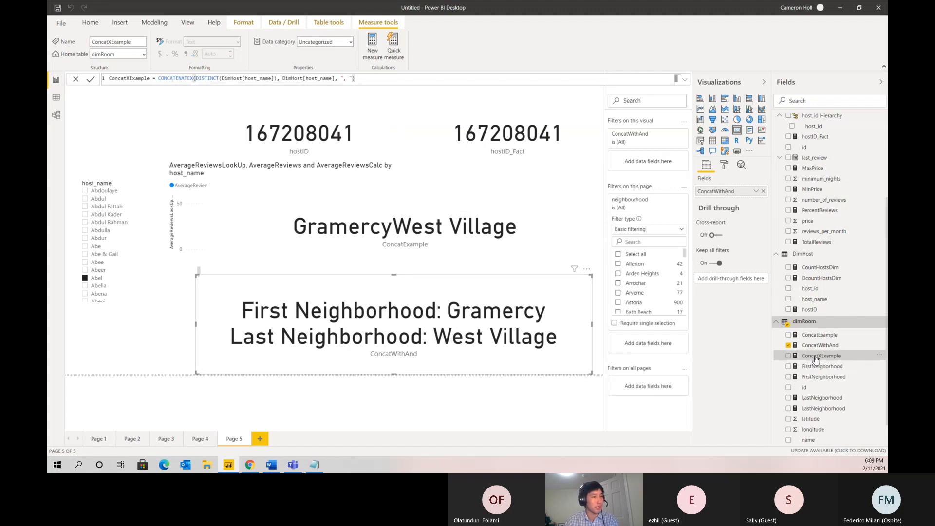
Replace ConcatWithAnd with ConcatXExample in the lower card and clear the selected host in the host_name slicer.
drag(818, 356, 731, 193)
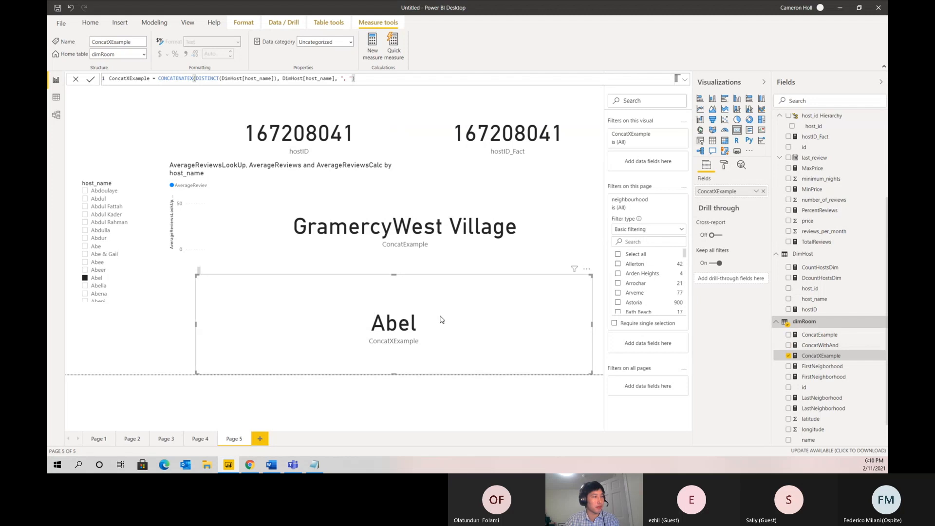
click(95, 281)
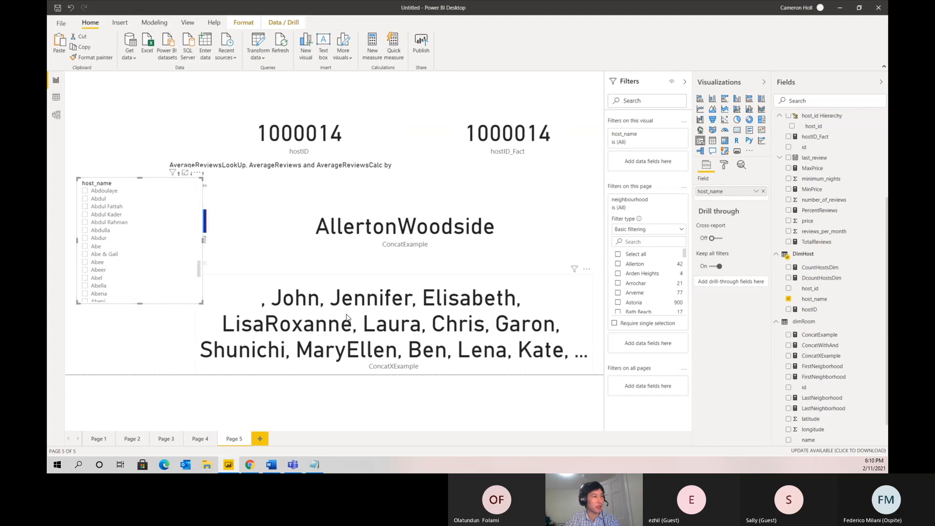
mouse_move(357, 324)
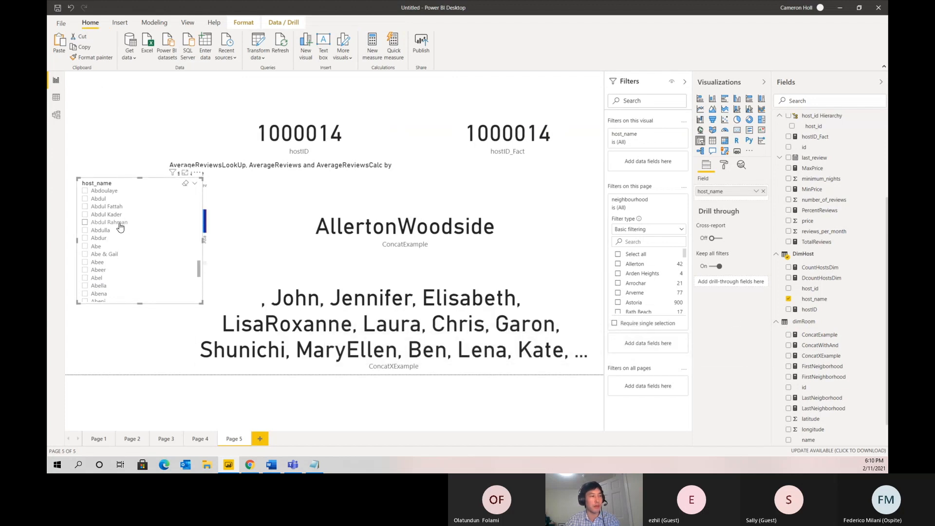
Select seven different hosts together in the host_name slicer to test ConcatXExample with multiple values.
click(98, 199)
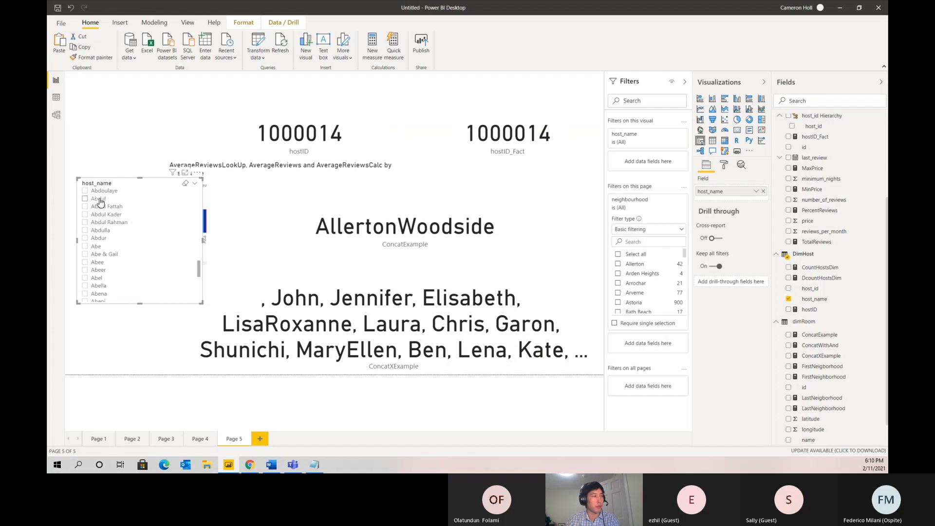
ctrl+click(97, 246)
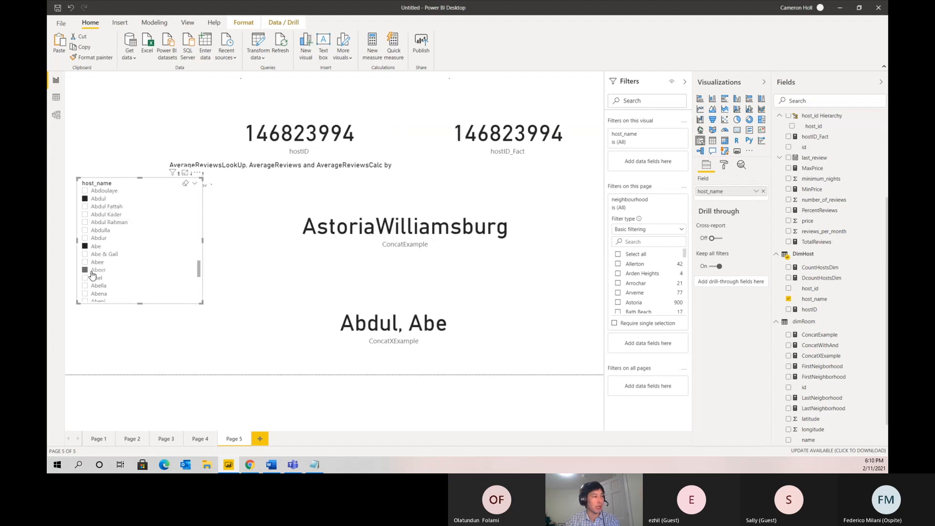
ctrl+click(92, 271)
scroll(98, 273, down, 3)
ctrl+click(103, 258)
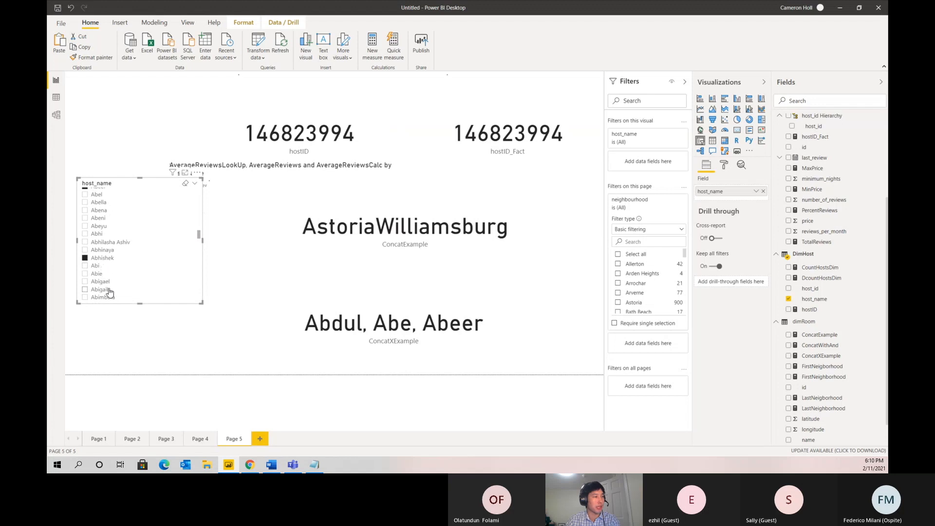
ctrl+click(108, 290)
scroll(121, 280, down, 1)
scroll(121, 280, down, 3)
ctrl+click(115, 259)
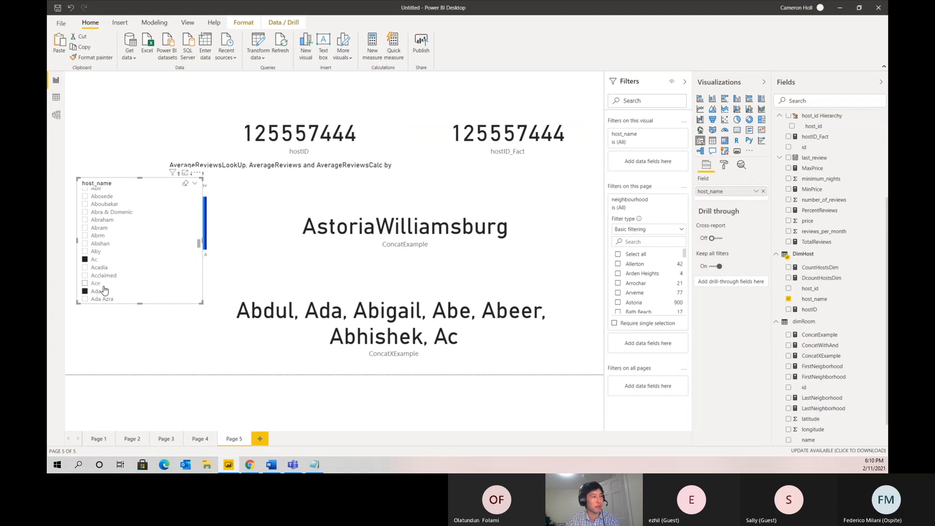
Replace the ", " delimiter in the ConcatXExample formula with unichar(10) and commit the measure.
key(alt+Tab)
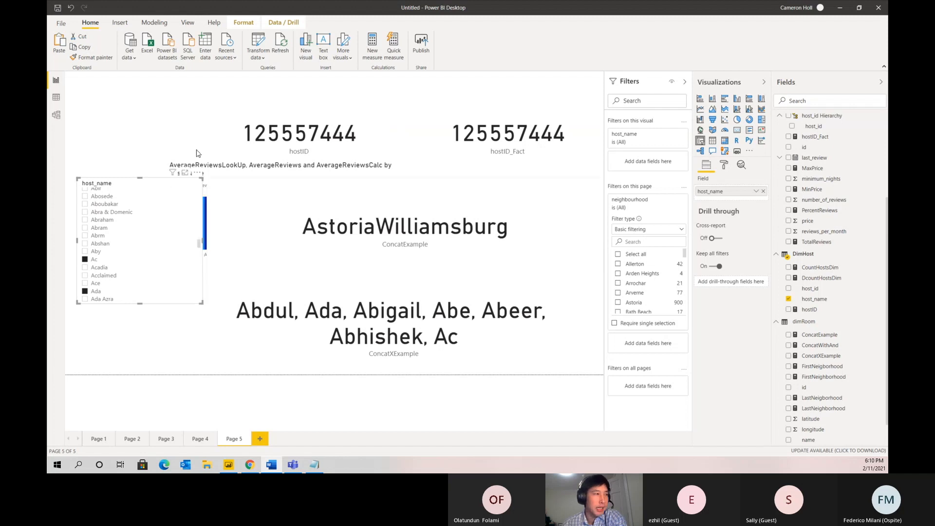
click(470, 345)
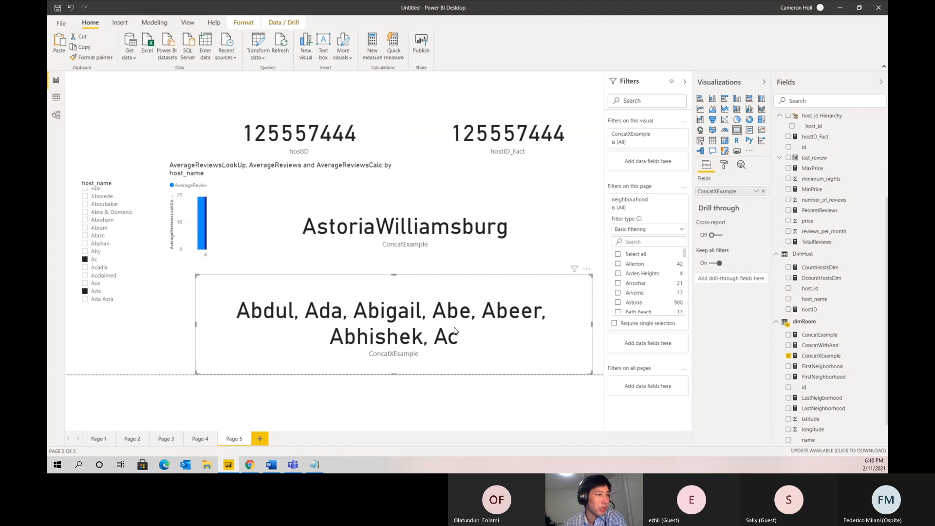
click(814, 356)
drag(340, 78, 352, 78)
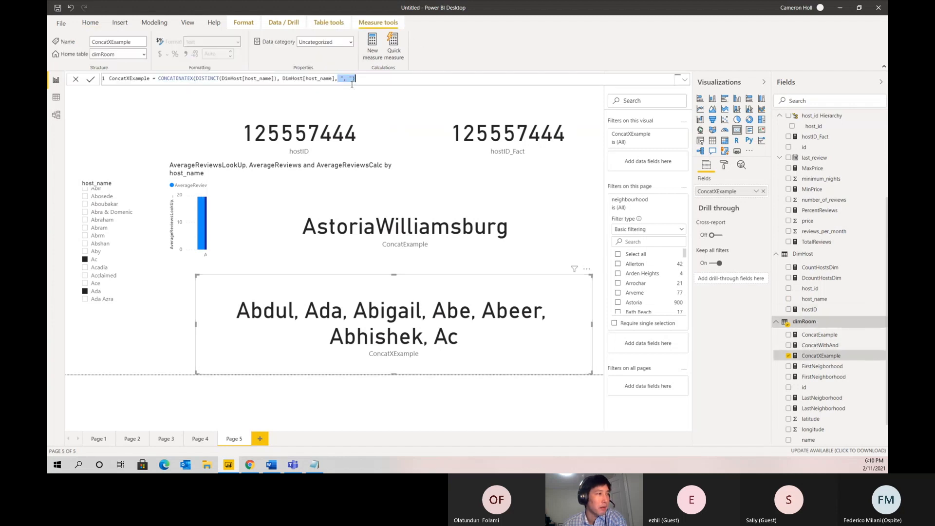
key(BackSpace)
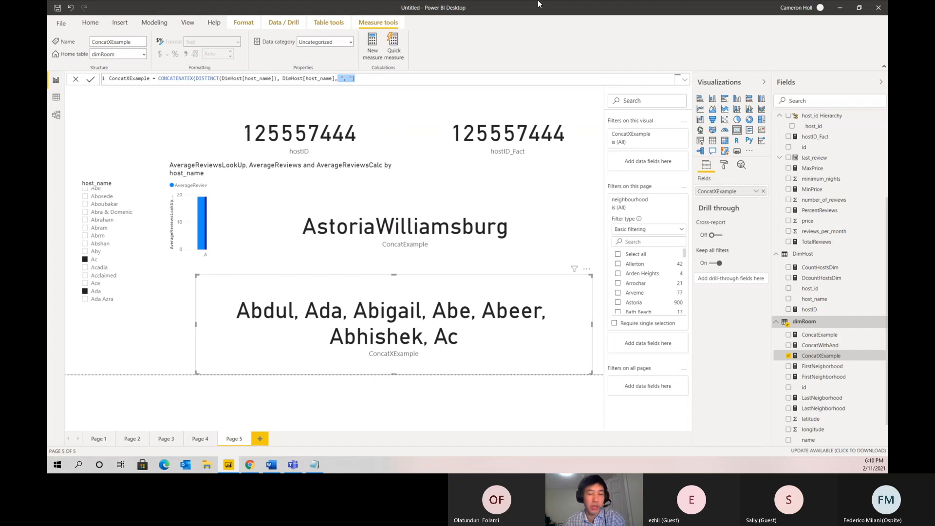
text(unichar(10))
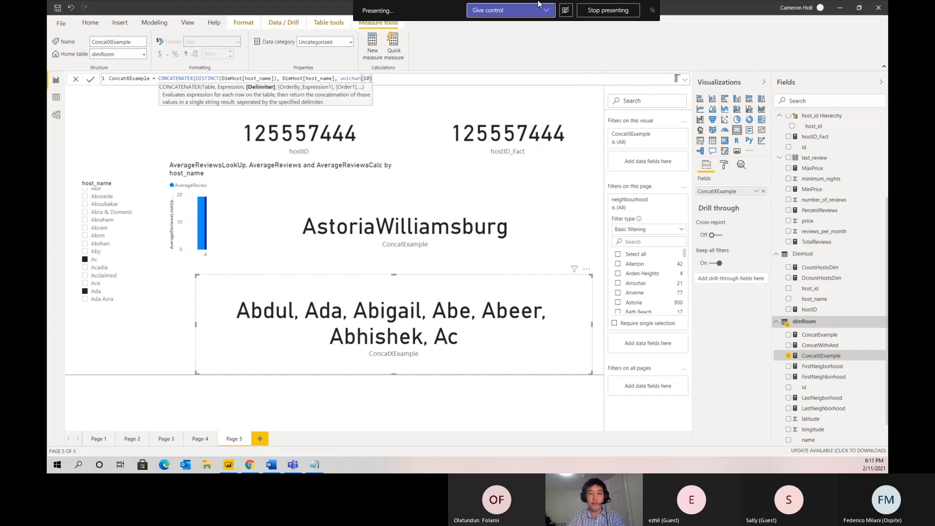
text())
key(Return)
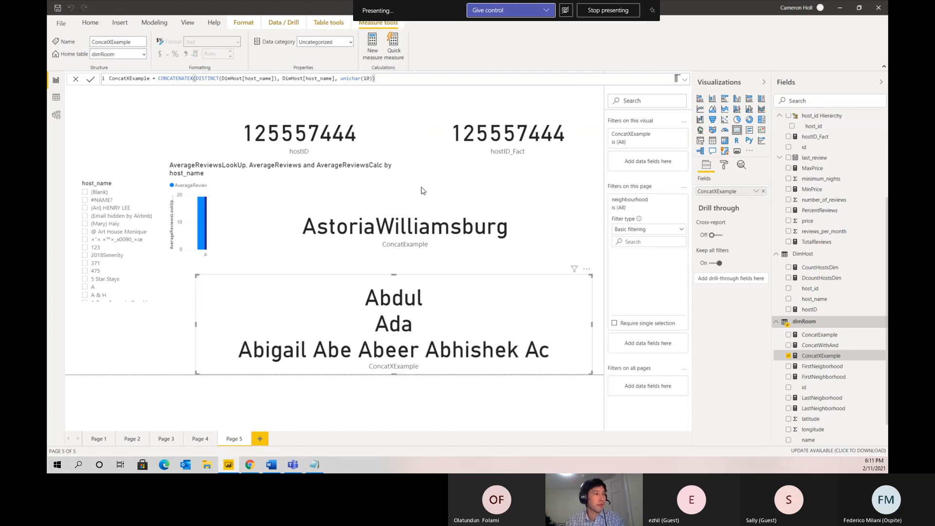
Stretch the ConcatXExample card upward to the top of the page to check its full list, and delete the card.
drag(393, 277, 341, 73)
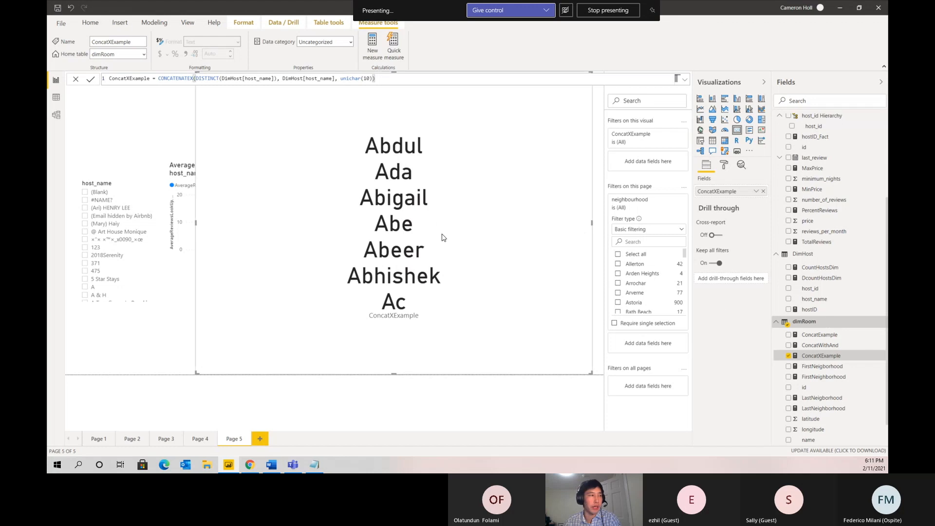
key(Delete)
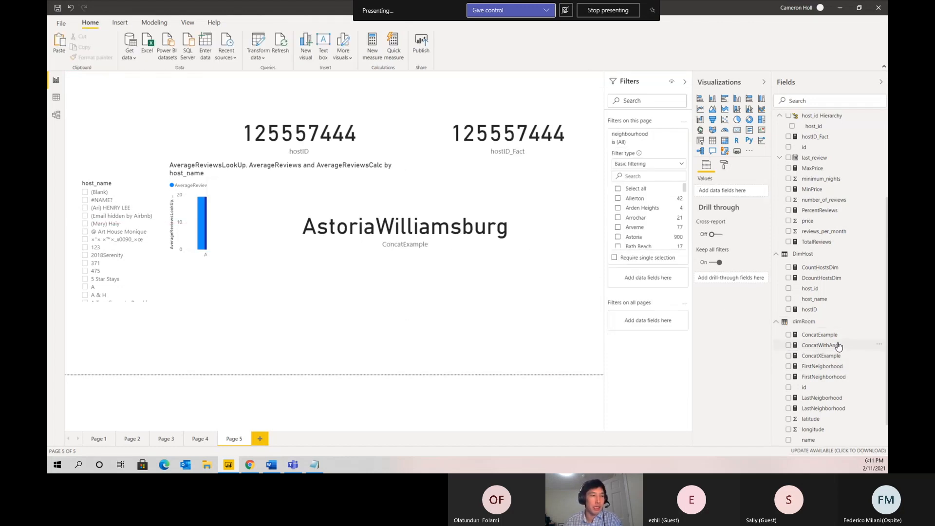
Create the dimRoom measure FirstLetterNeighborhood = Left([FirstNeigborhood], 1) and commit it.
scroll(830, 358, down, 1)
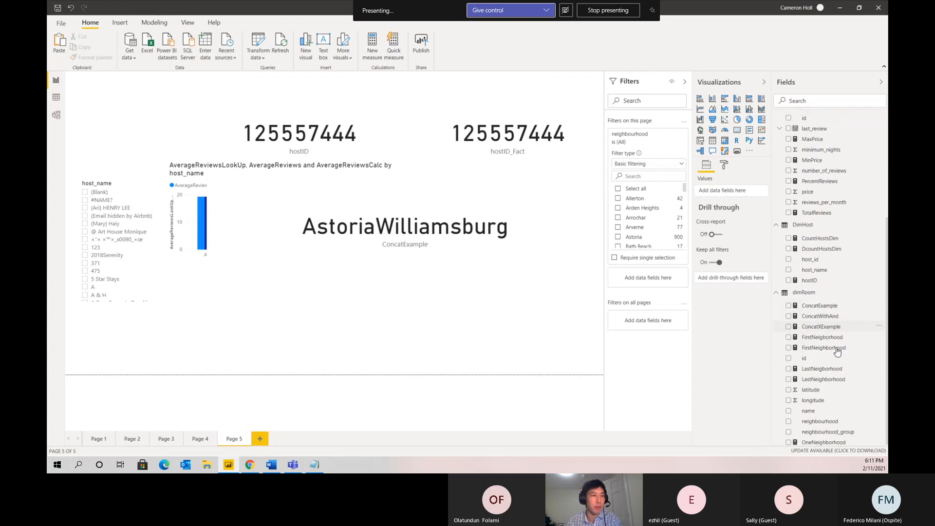
right_click(878, 305)
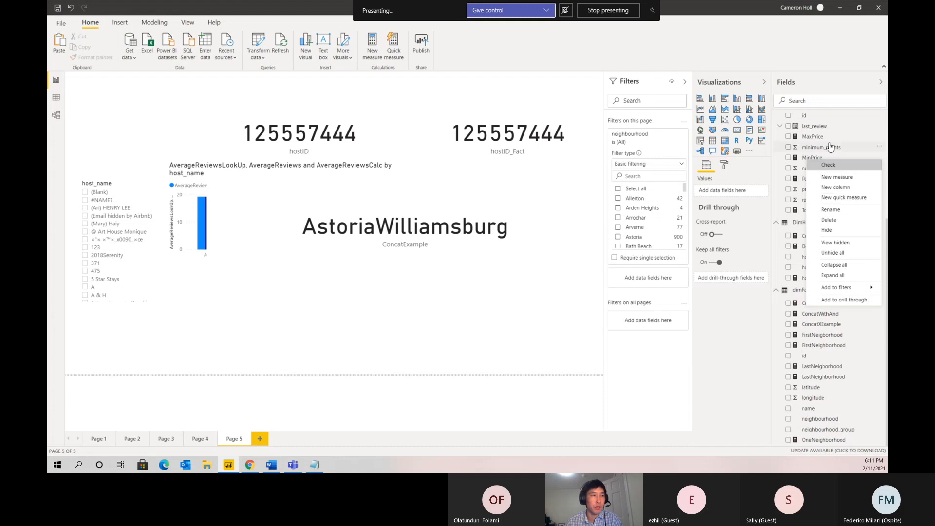
click(828, 174)
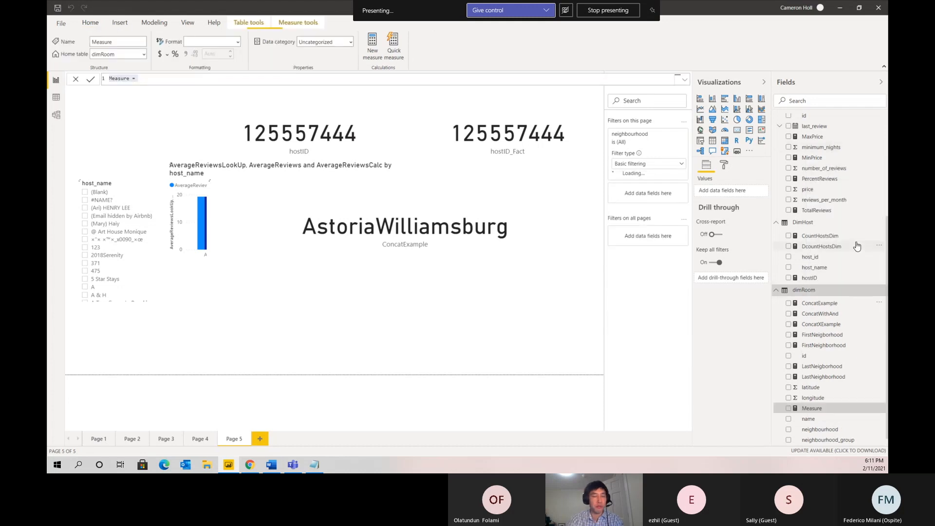
text(FirstLetterNeighborhood)
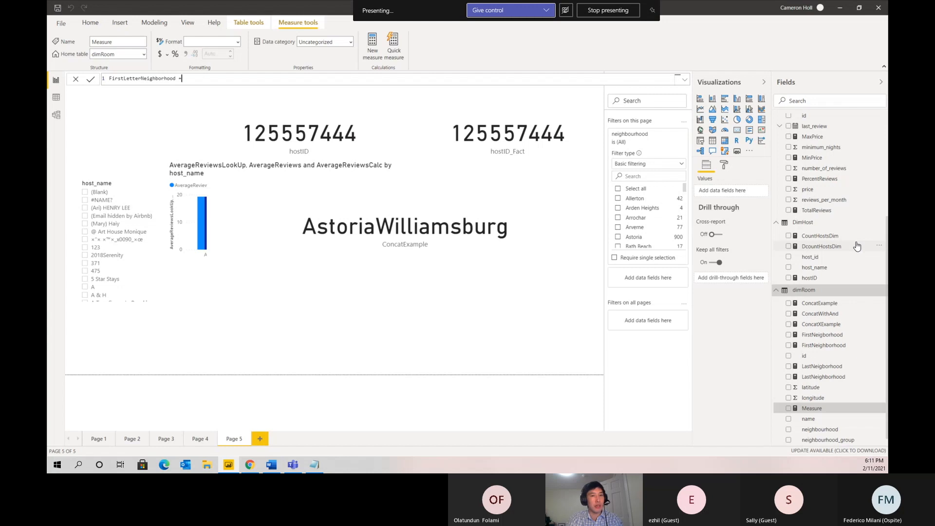
text(ft()
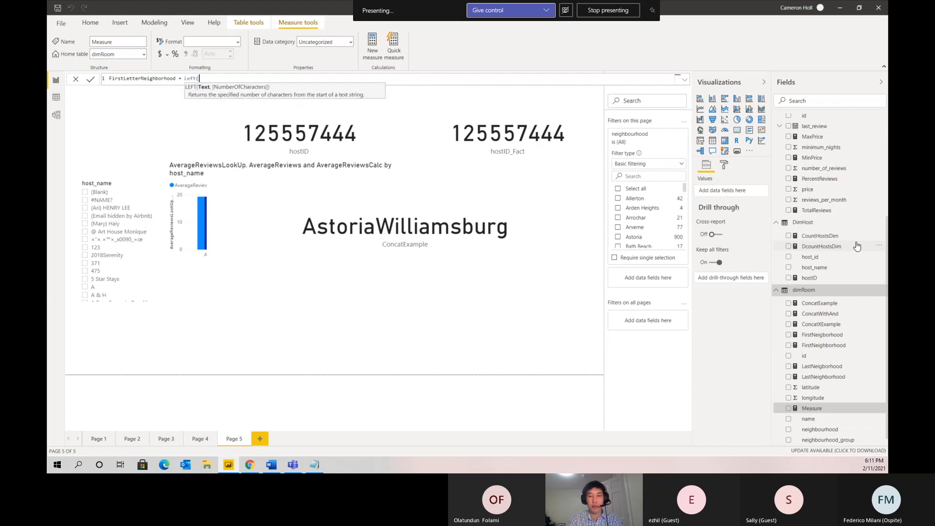
text([firstNeighborhood)
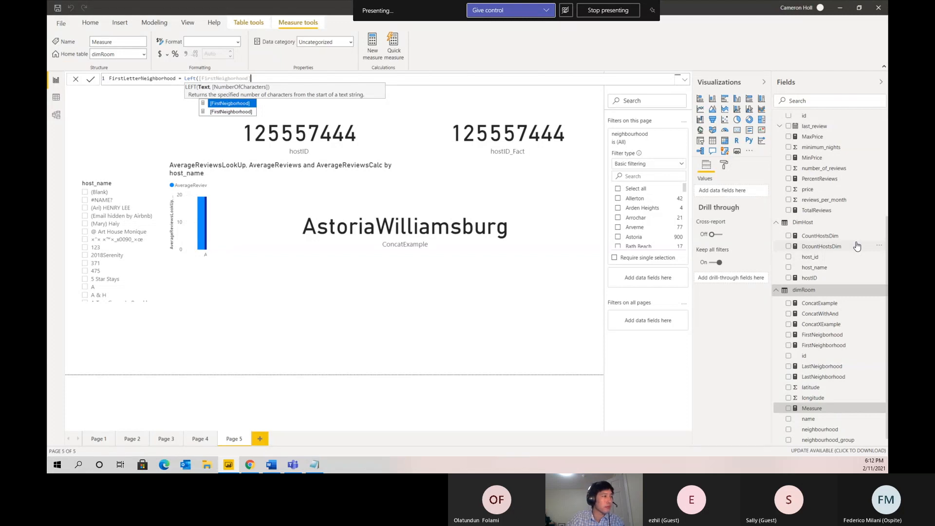
key(Tab)
text(, 1))
key(Return)
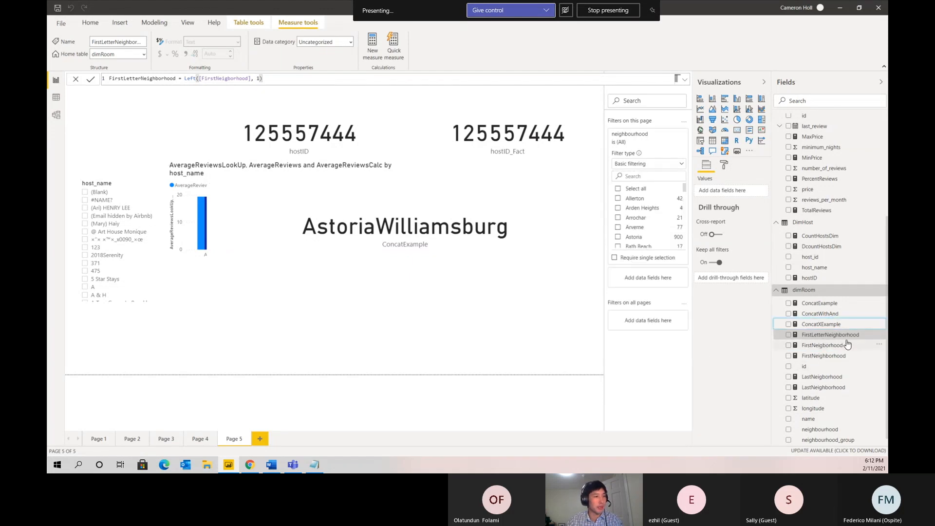
Show FirstLetterNeighborhood in a new card below the ConcatExample card and narrow it to about half its width.
drag(845, 336, 321, 337)
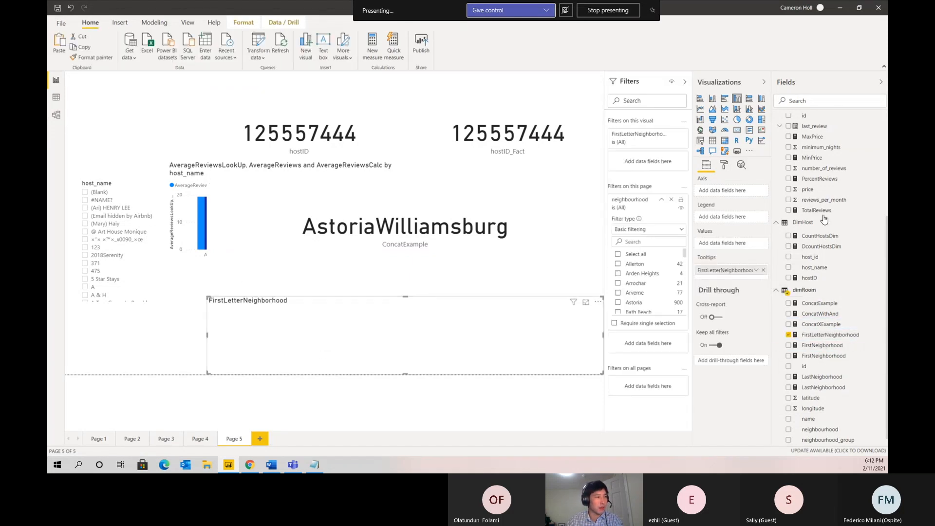
click(737, 130)
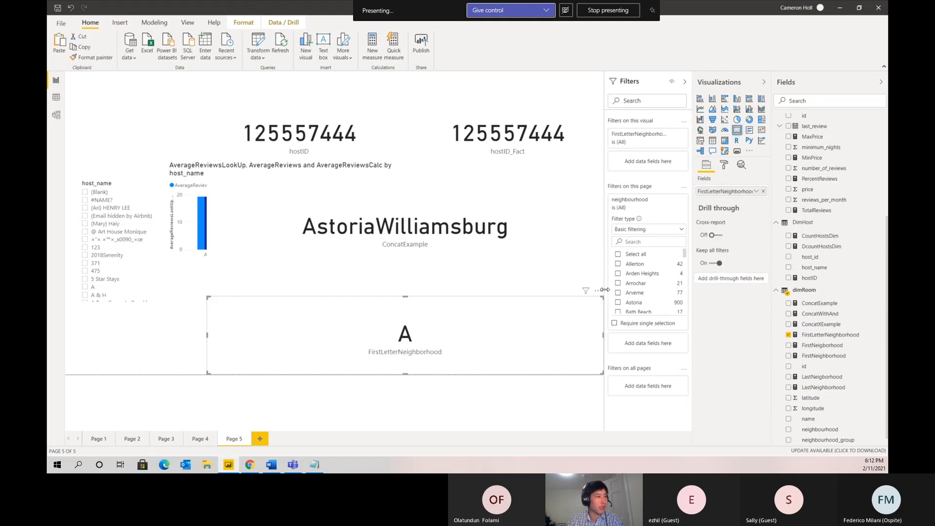
drag(602, 299, 401, 288)
Test the FirstLetterNeighborhood card with two different single hosts in the host_name slicer, the second from the names starting with "Char".
scroll(83, 251, down, 10)
scroll(83, 253, up, 10)
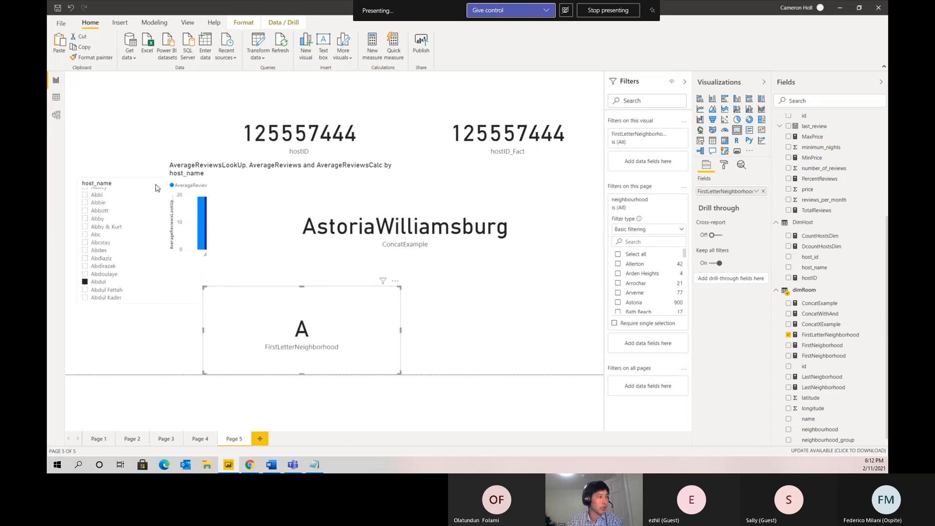
click(100, 220)
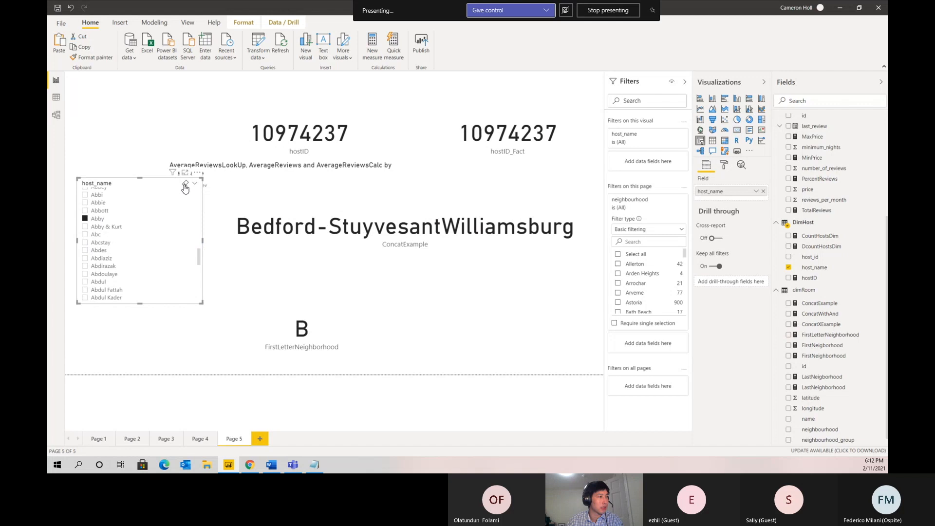
click(99, 220)
scroll(104, 263, down, 10)
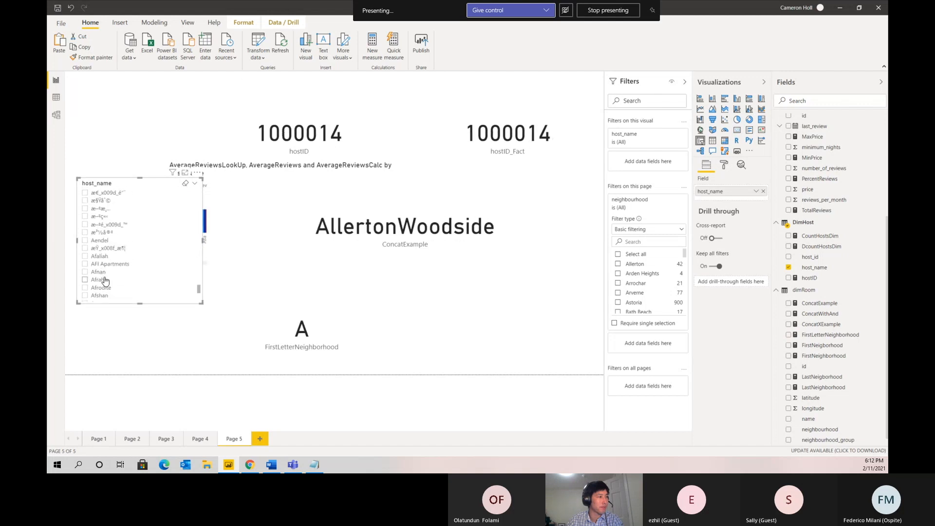
scroll(107, 284, down, 8)
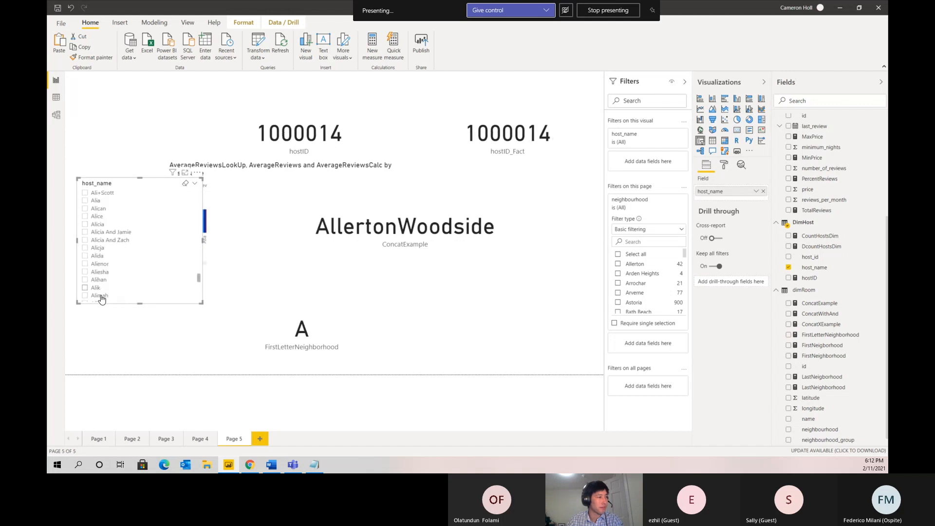
scroll(103, 292, down, 10)
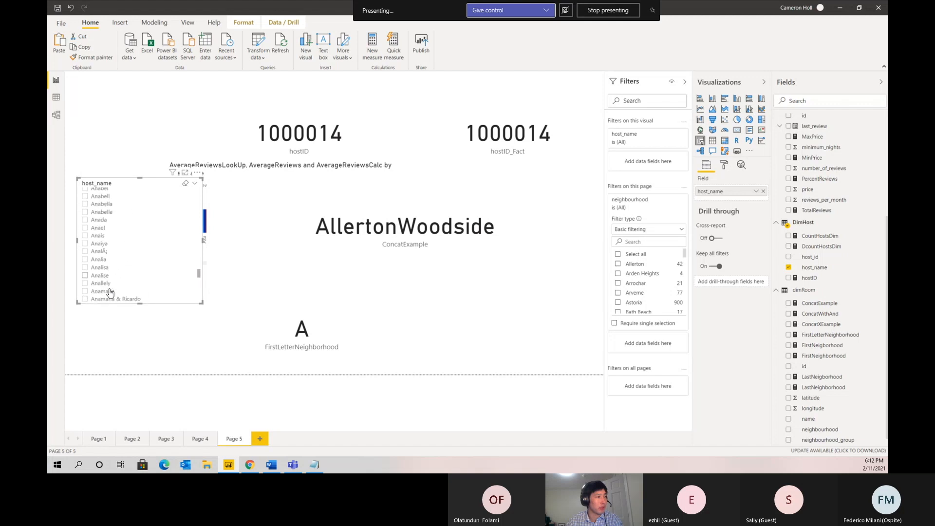
scroll(115, 301, down, 10)
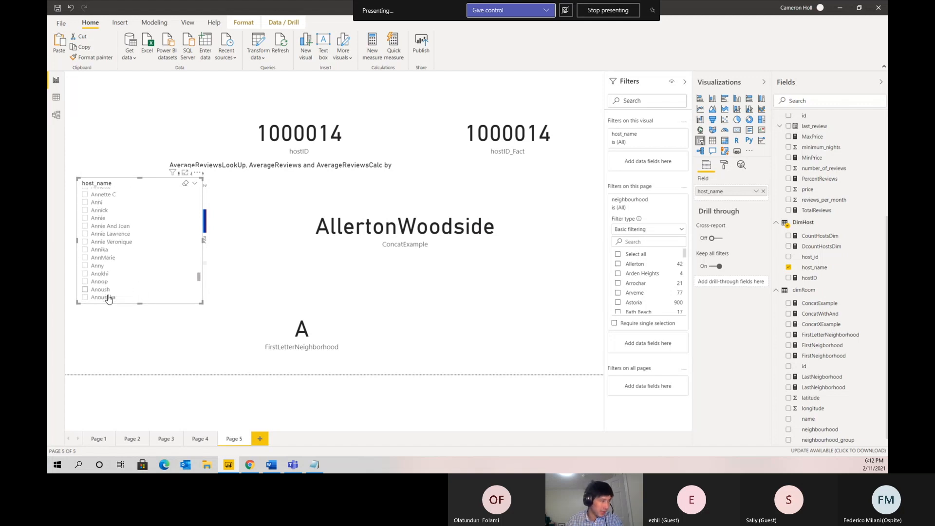
scroll(117, 287, down, 10)
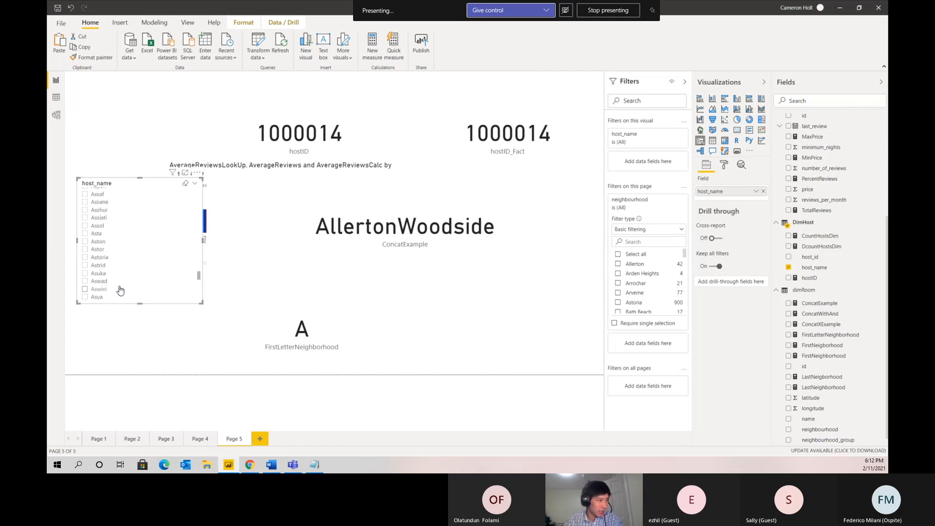
drag(195, 278, 150, 281)
click(150, 281)
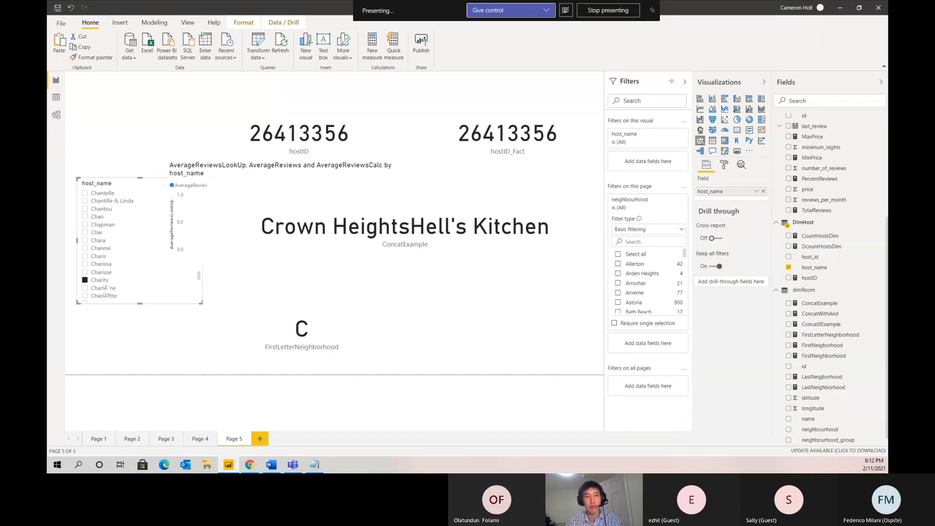
Create the dimRoom measure FirstThreeLetterNeighborhood = Left([FirstNeigborhood], 3) from a copy of the FirstLetterNeighborhood formula and commit it.
click(821, 337)
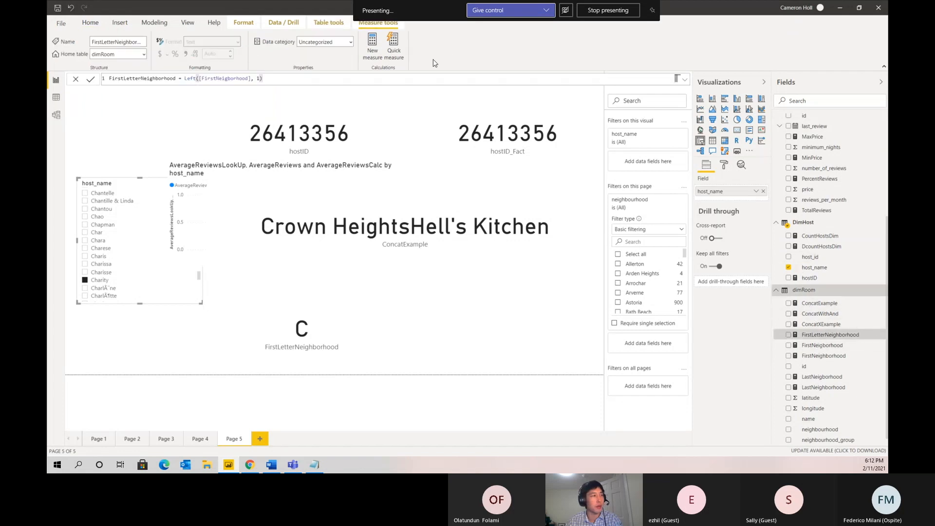
triple_click(418, 76)
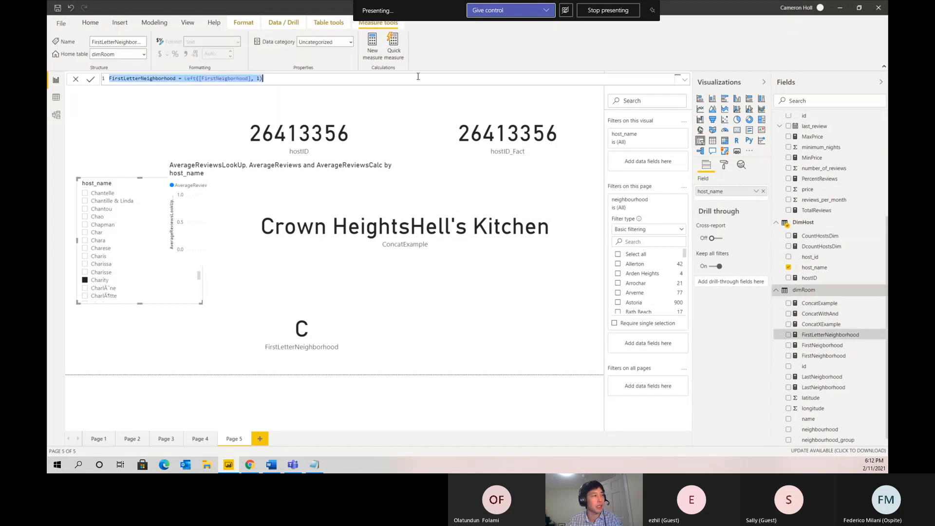
click(879, 335)
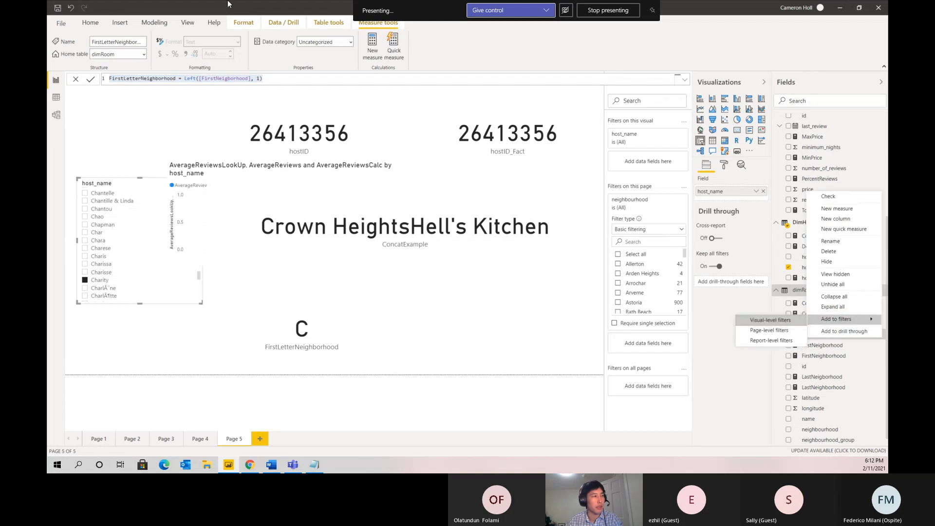
click(268, 78)
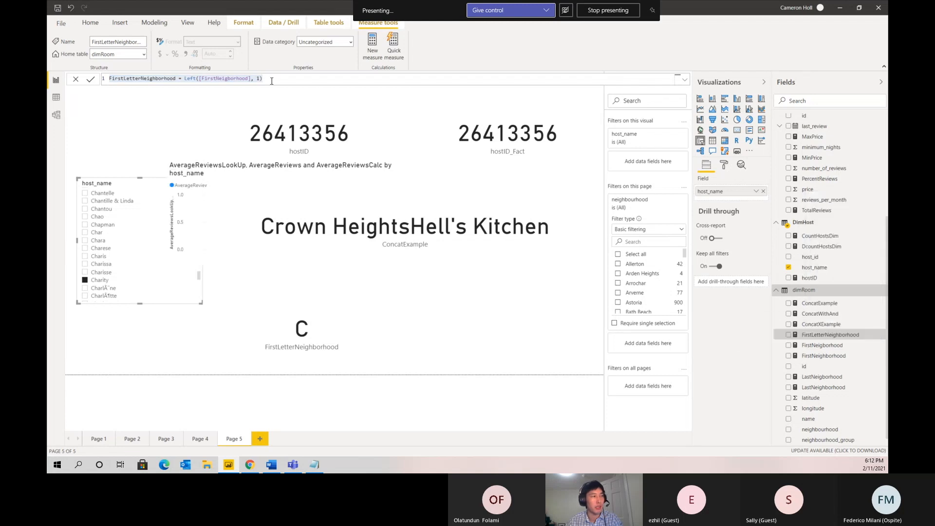
triple_click(271, 80)
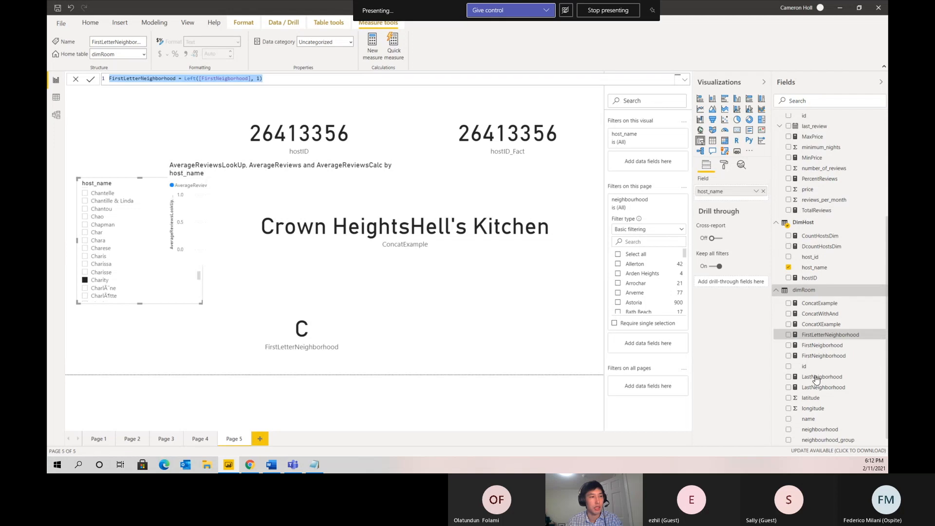
click(879, 335)
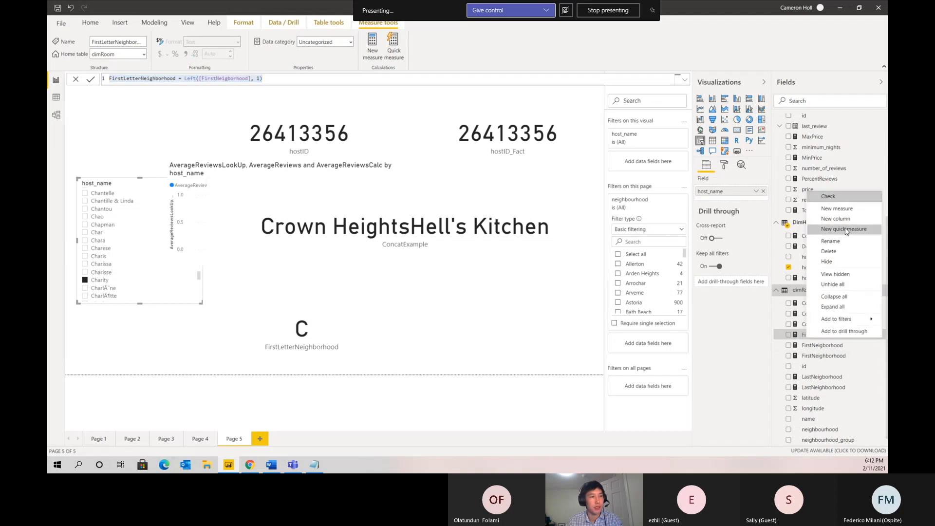
click(845, 210)
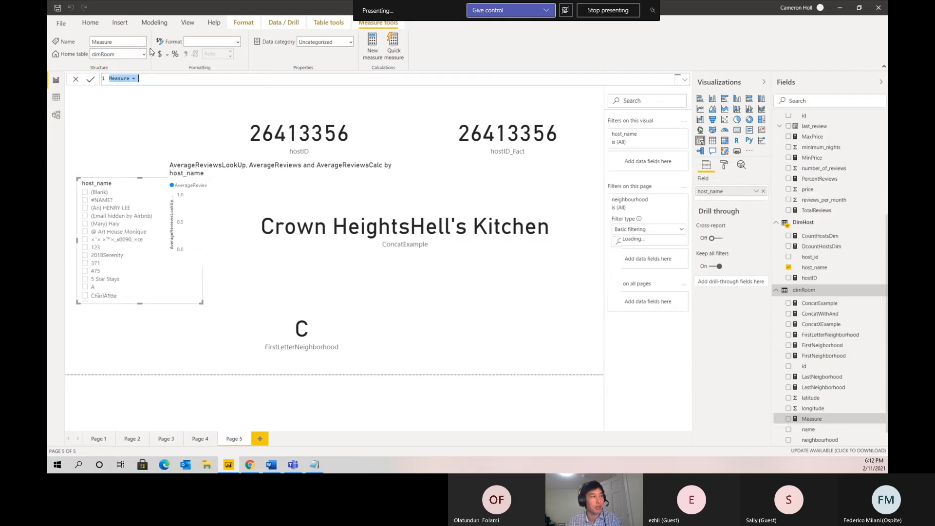
text(ThreeLetterNeighborhood)
key(Right)
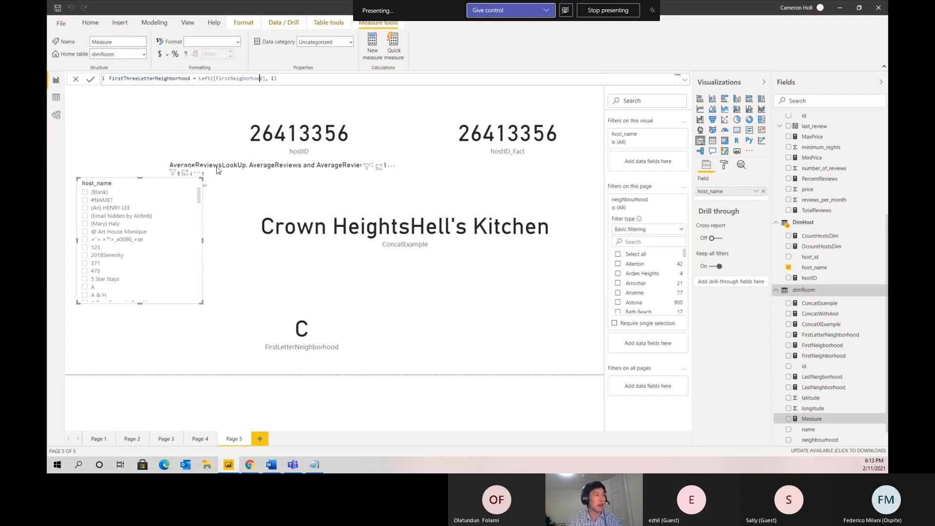
key(Return)
Show FirstThreeLetterNeighborhood in a new card beside the FirstLetterNeighborhood card and shrink it to about half its width.
drag(809, 368, 527, 293)
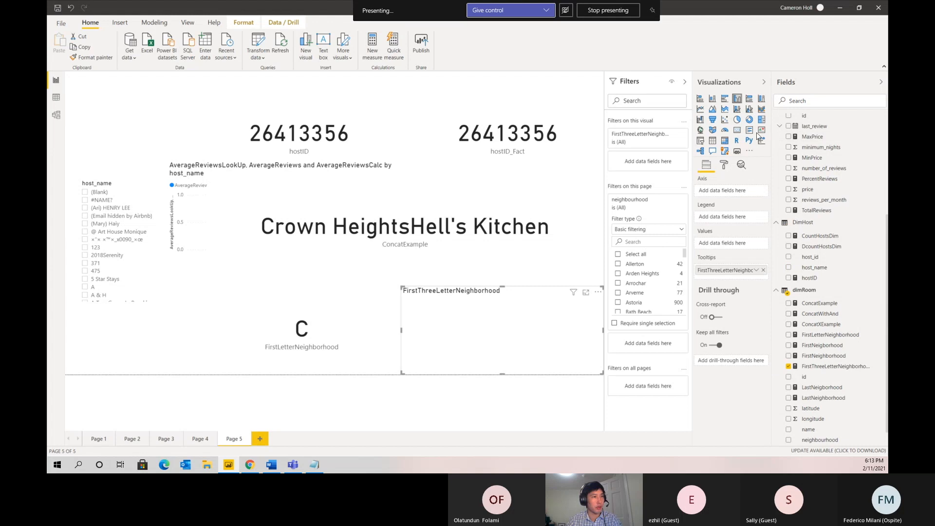
click(738, 130)
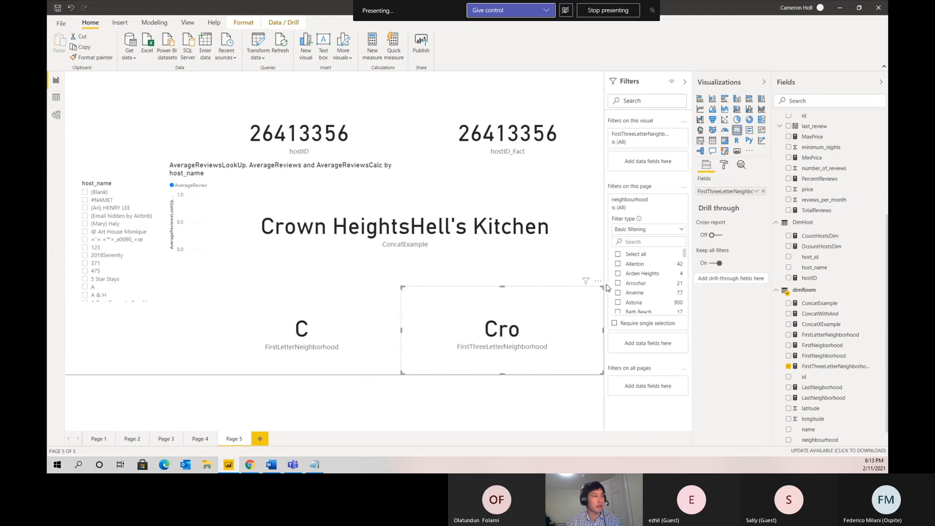
drag(601, 288, 497, 297)
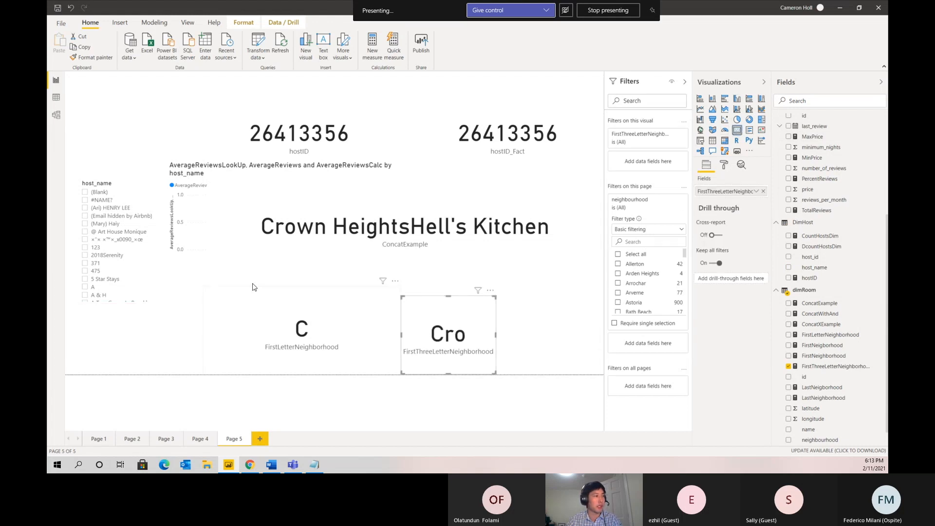
click(298, 320)
click(427, 322)
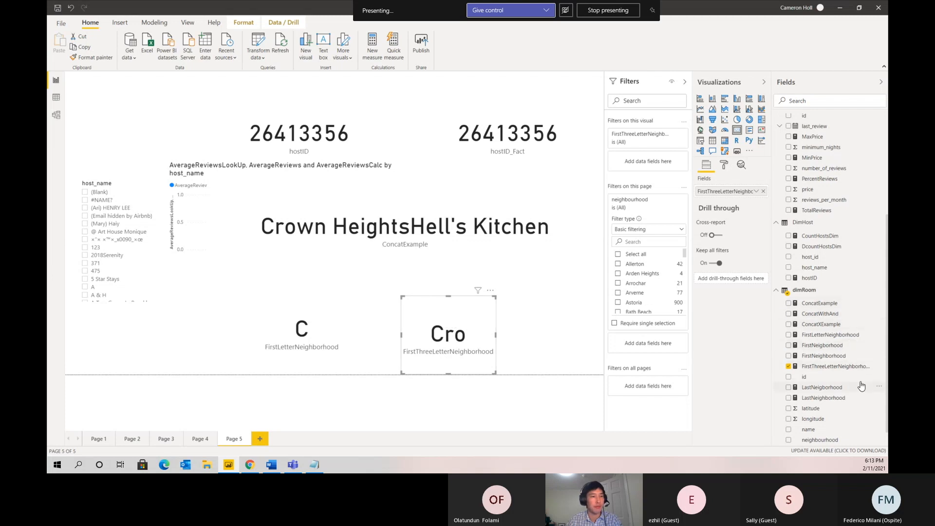
Copy the FirstThreeLetterNeighborhood formula into a new measure in the dimRoom table.
click(833, 366)
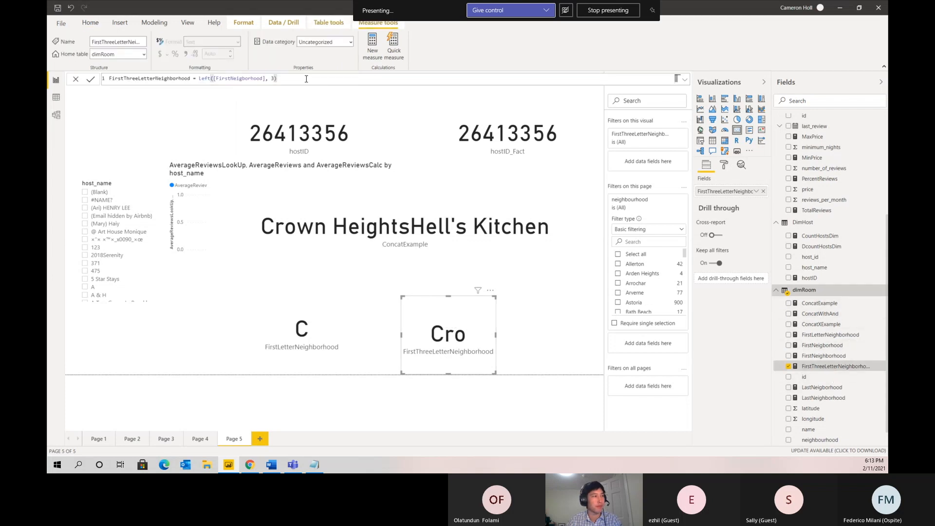
key(ctrl+a)
key(ctrl+c)
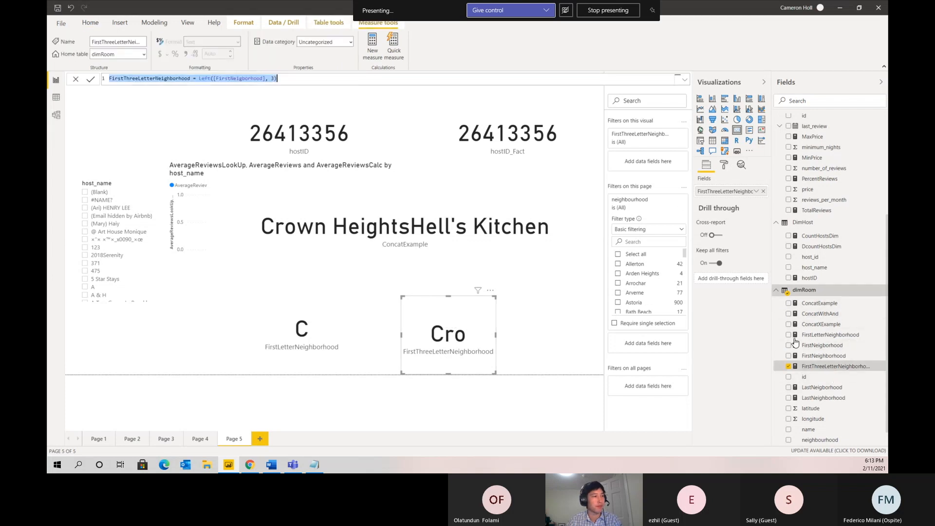
click(880, 368)
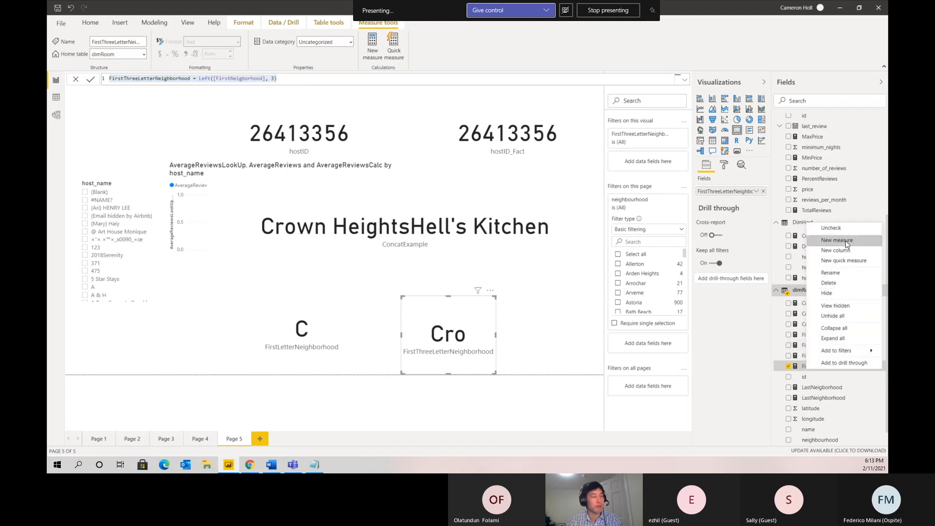
click(846, 241)
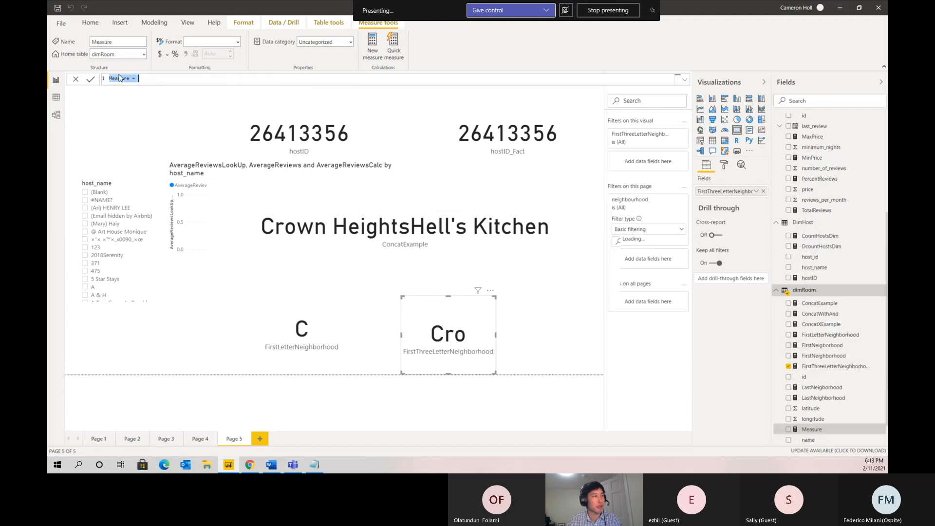
key(ctrl+v)
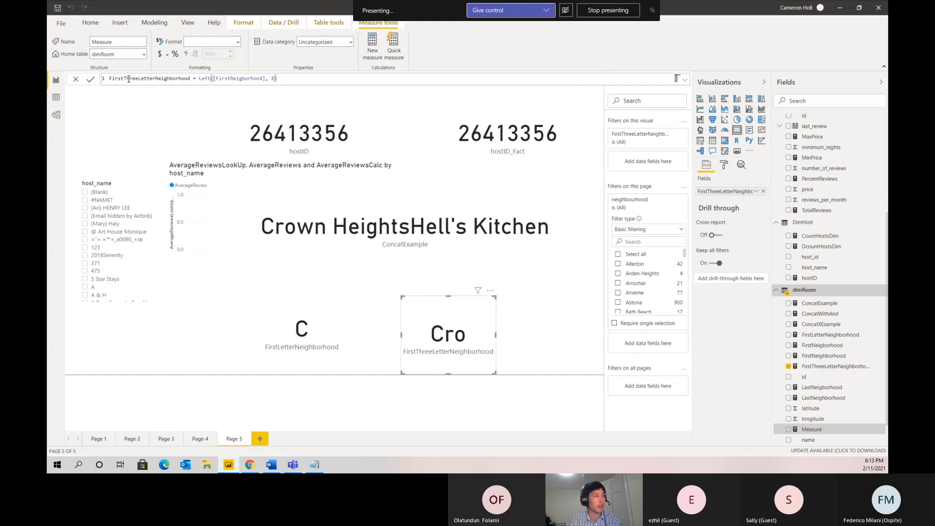
Rename the copied measure RightThreeLetterNeighborhood, replace Left with RIGHT in its formula, and commit it.
drag(126, 78, 109, 79)
text(Right)
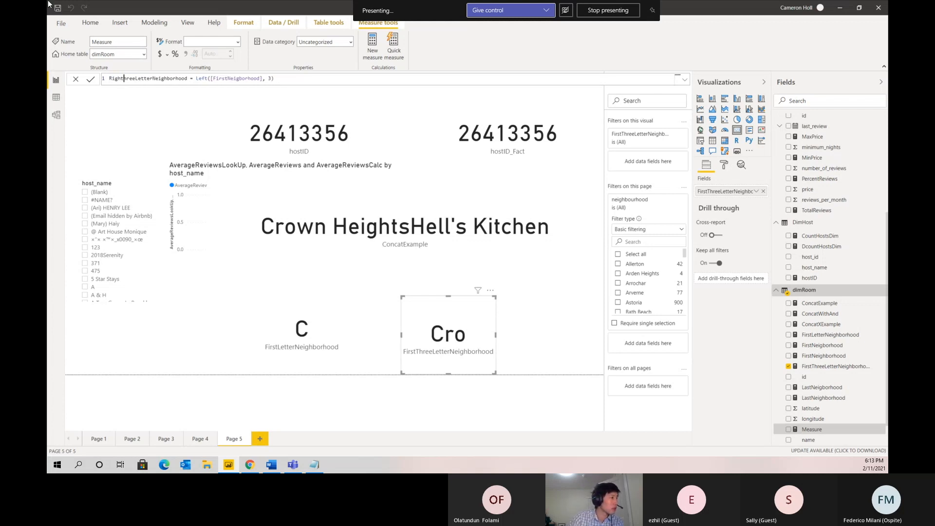
text(T)
key(ctrl+Right)
key(Delete)
key(Delete)
key(BackSpace)
key(BackSpace)
text(R)
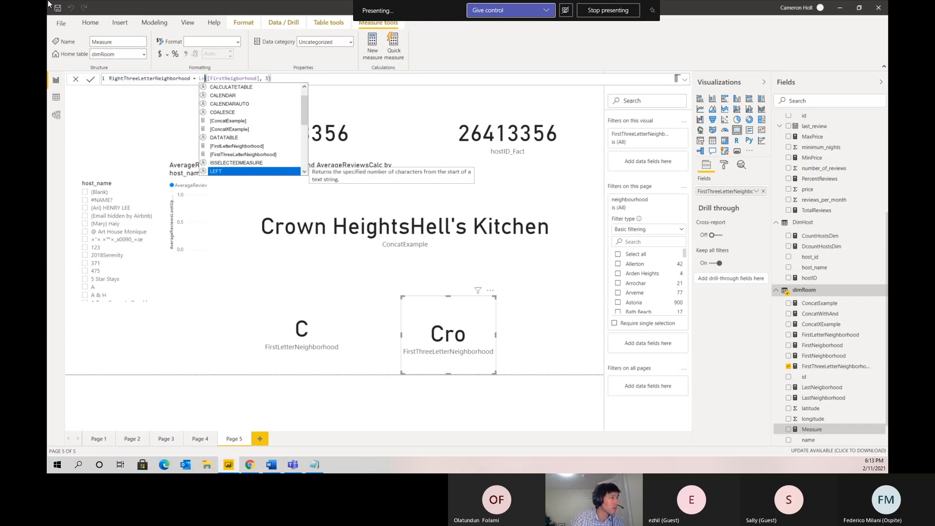
text(IGHT()
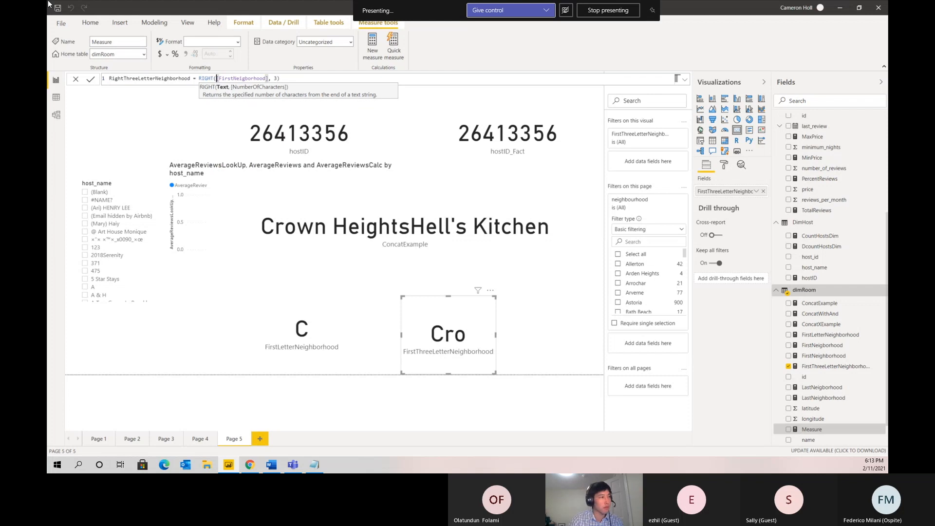
key(Return)
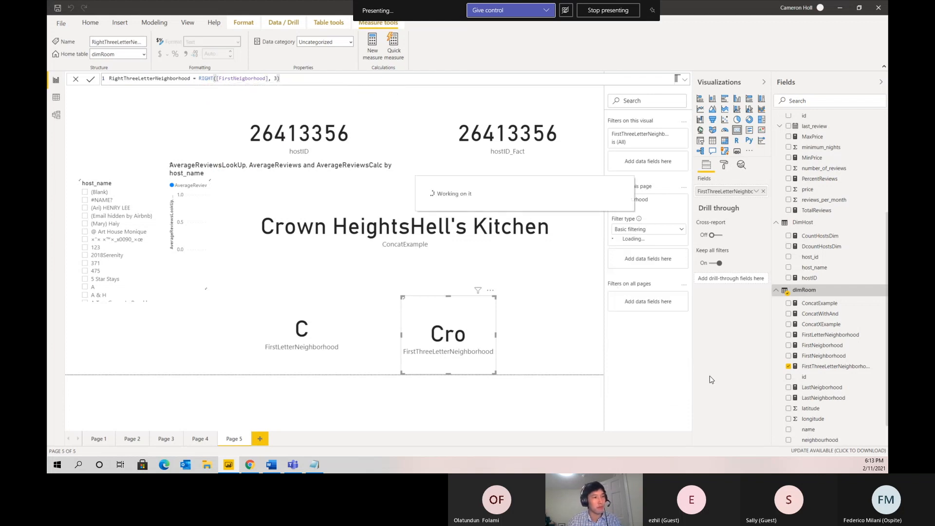
Replace FirstThreeLetterNeighborhood with RightThreeLetterNeighborhood as the field of the selected card.
scroll(804, 331, down, 1)
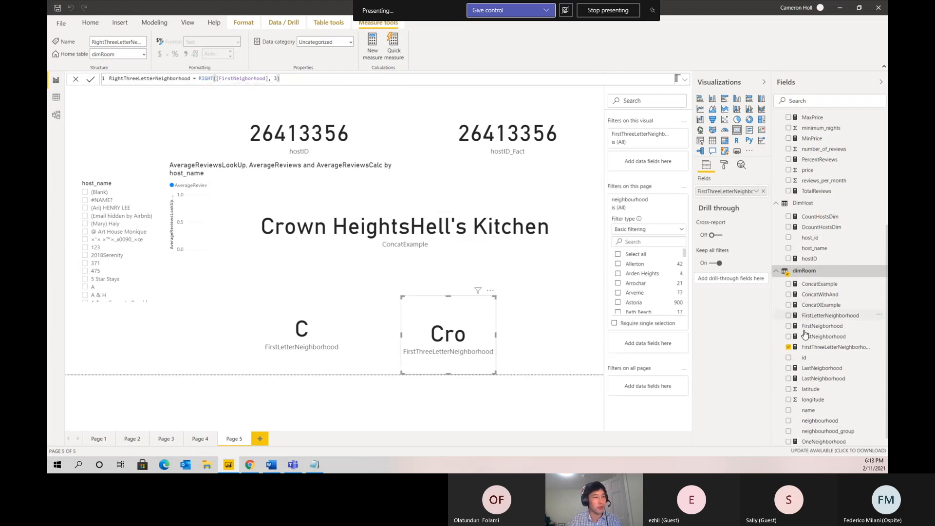
drag(707, 438, 726, 193)
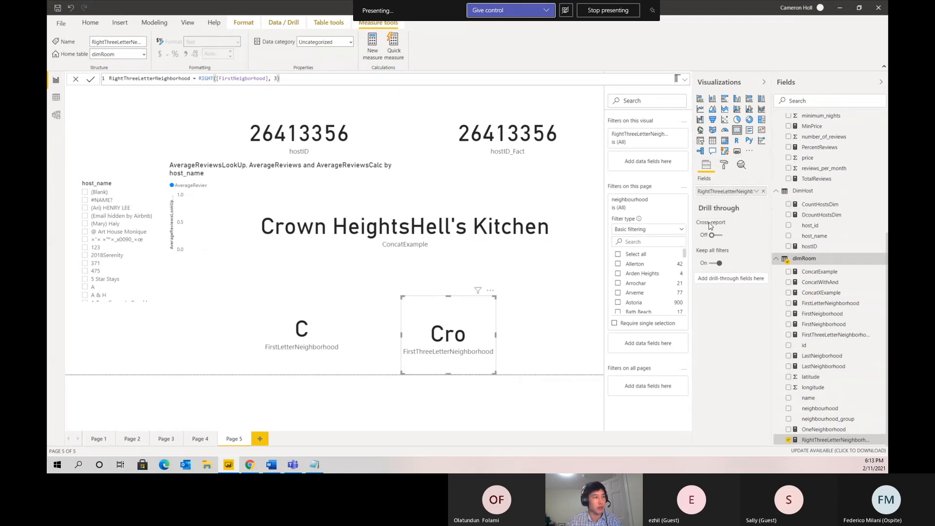